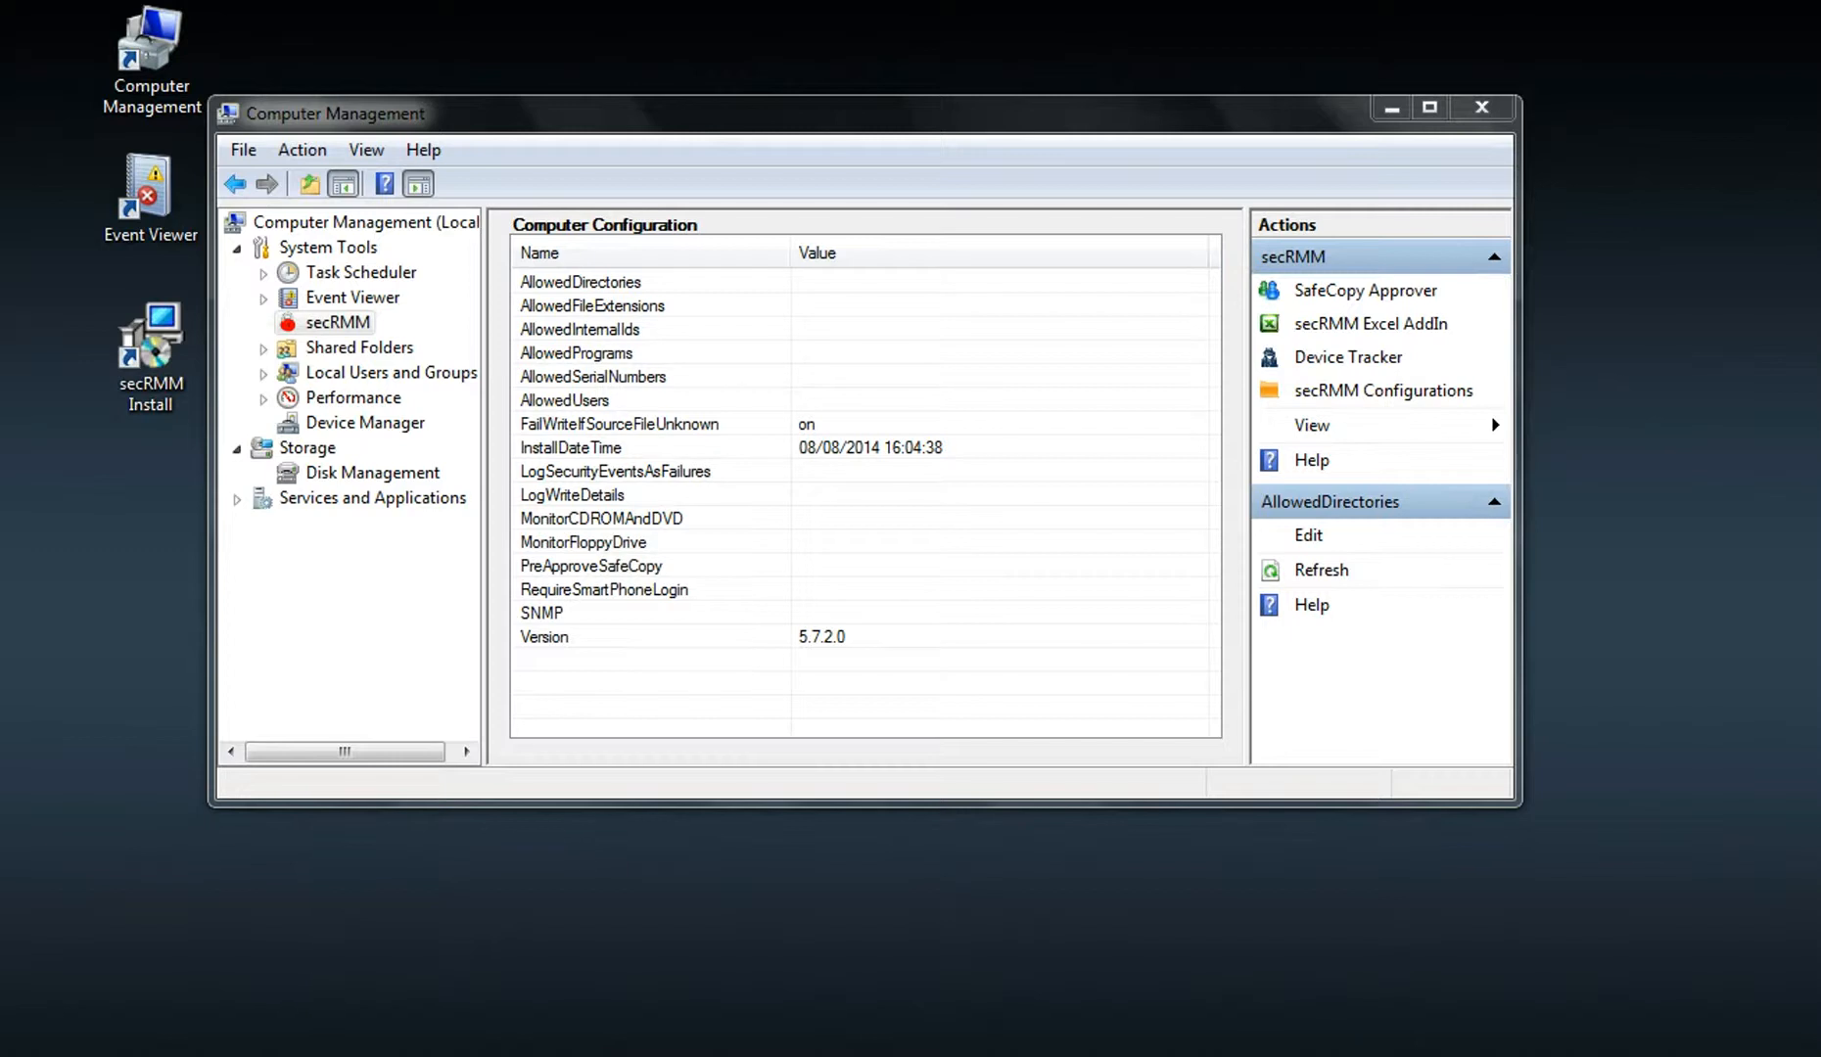
- Look over the secRMM log in Event Viewer and the secRMM worksheet in Excel, and return to Computer Management
left_click(681, 1055)
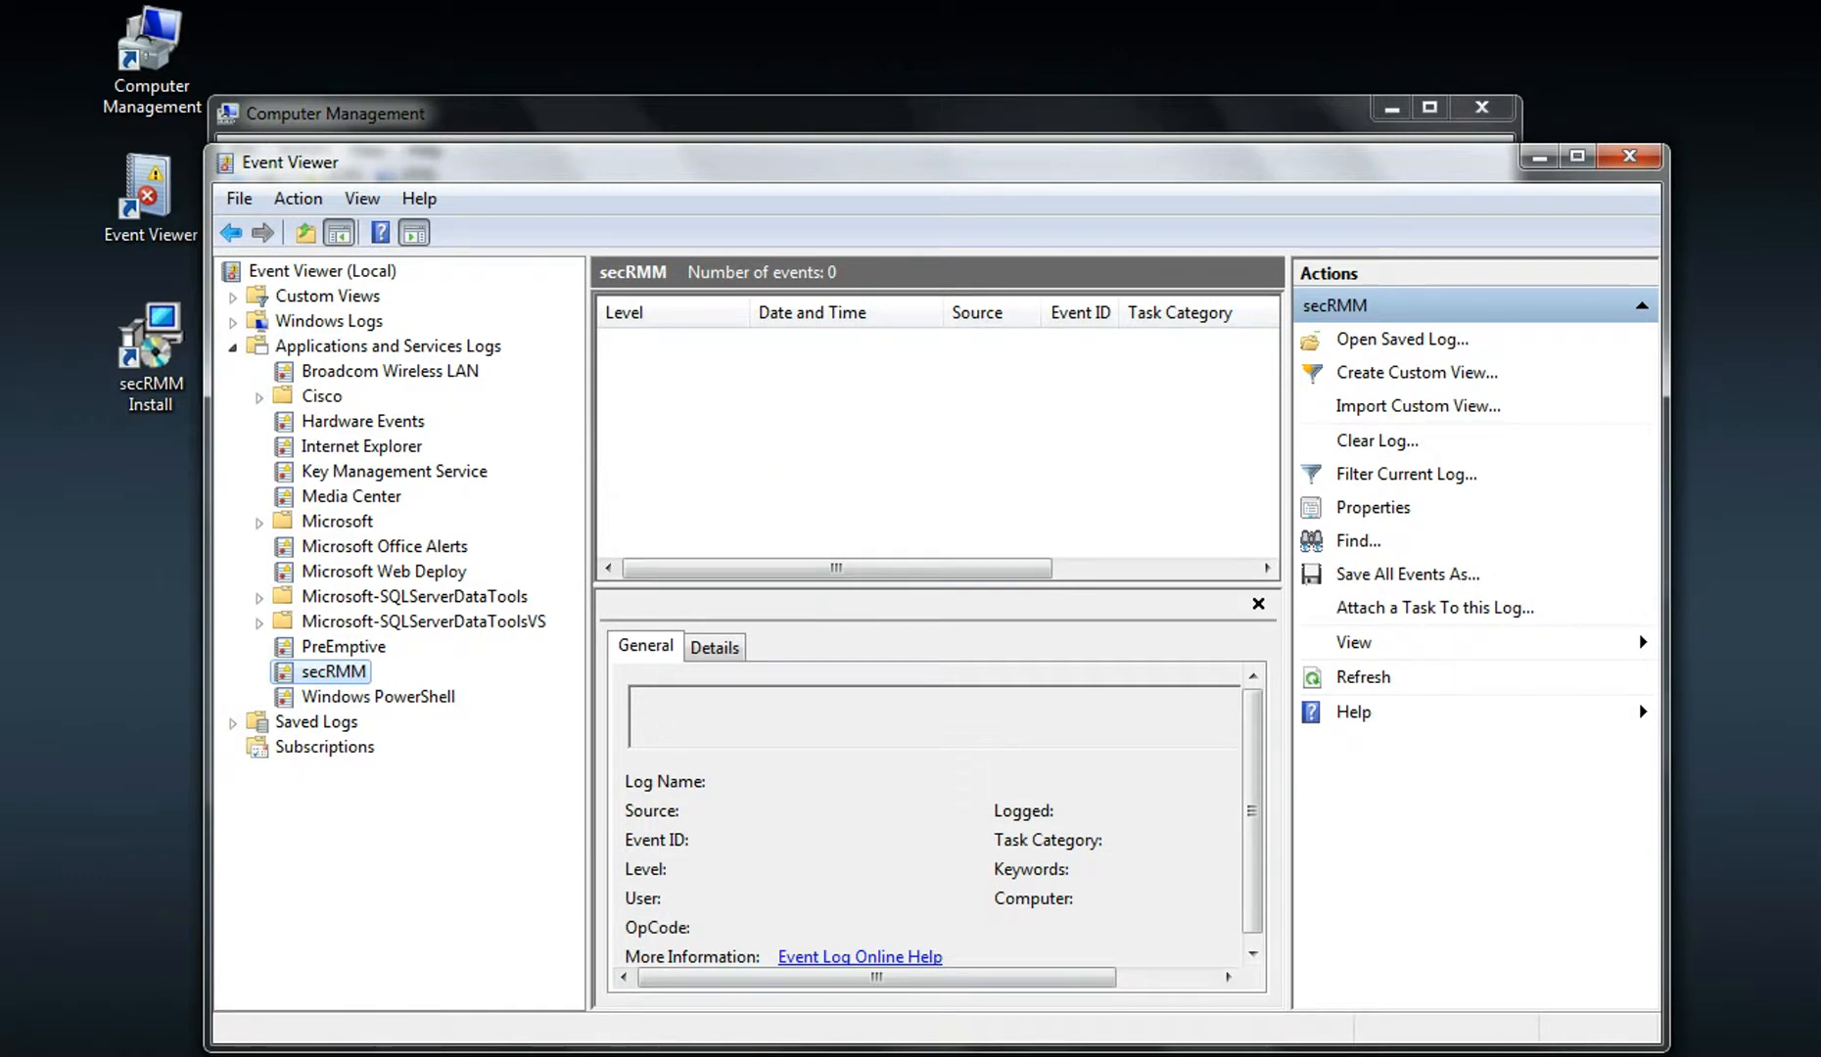
mouse_move(685, 1055)
left_click(719, 1018)
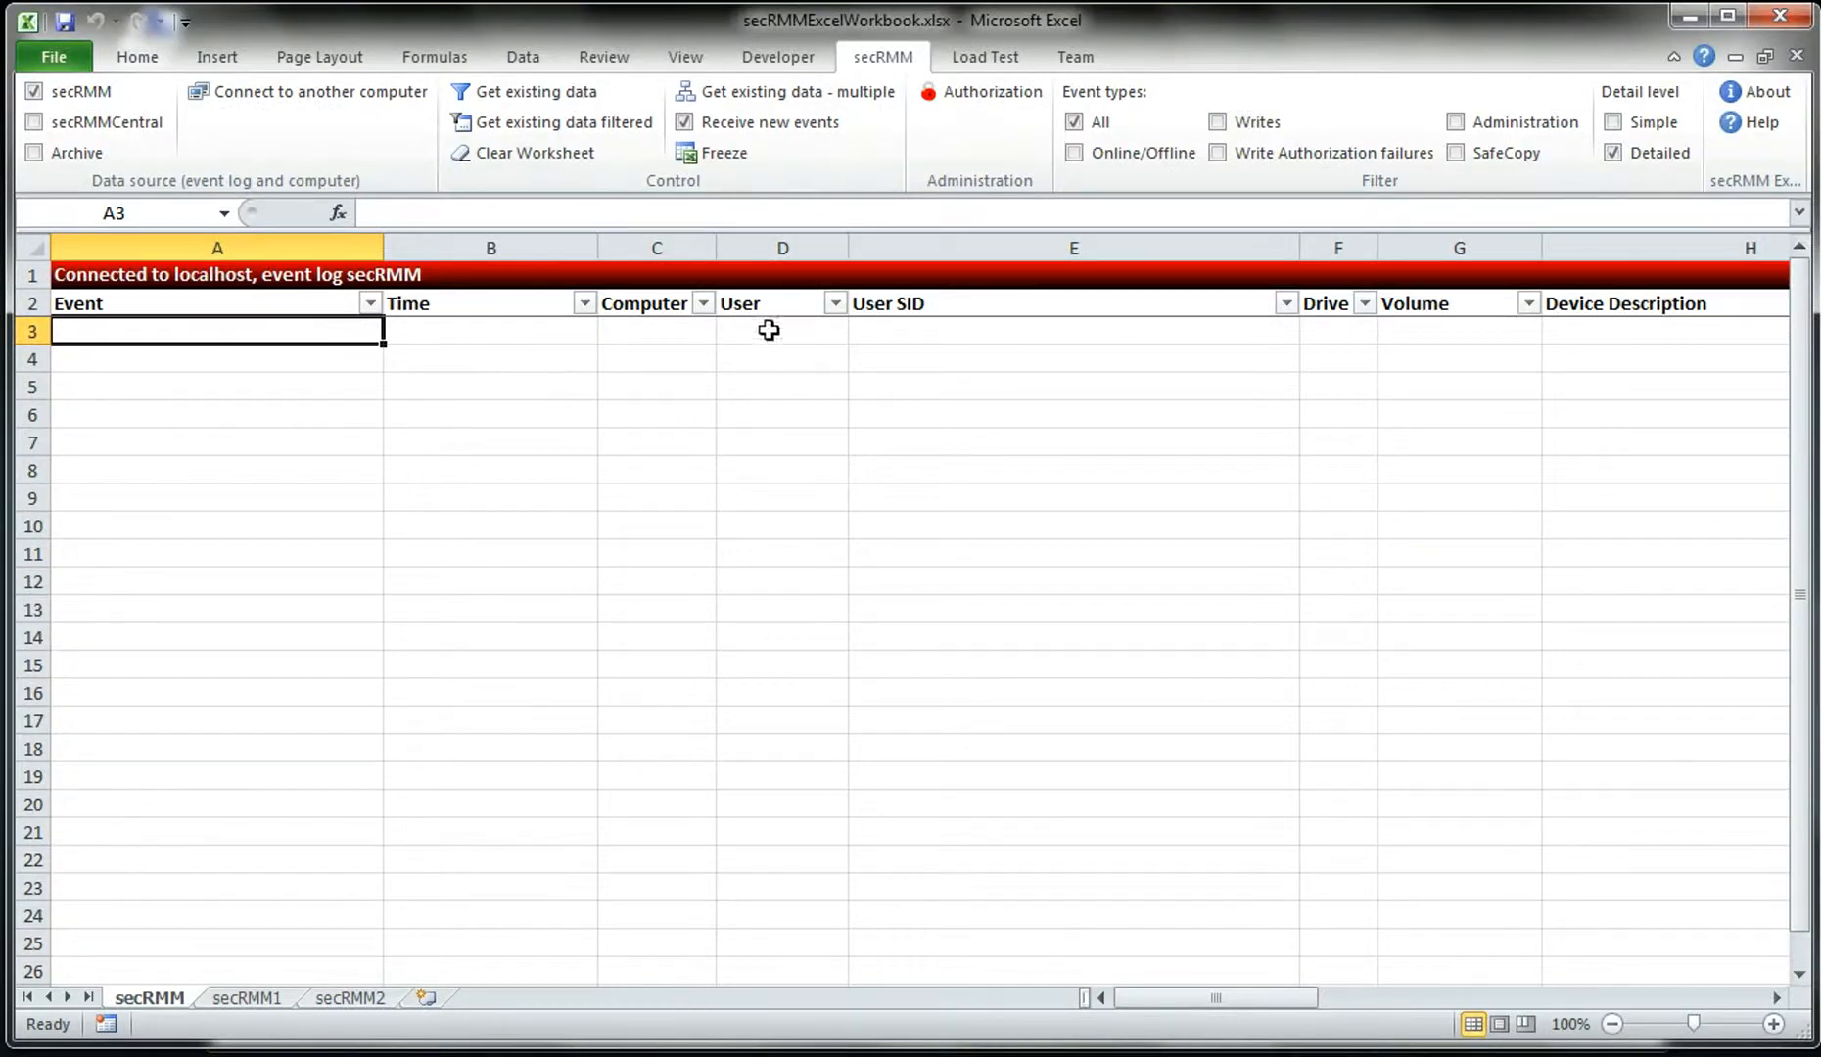
left_click(1685, 22)
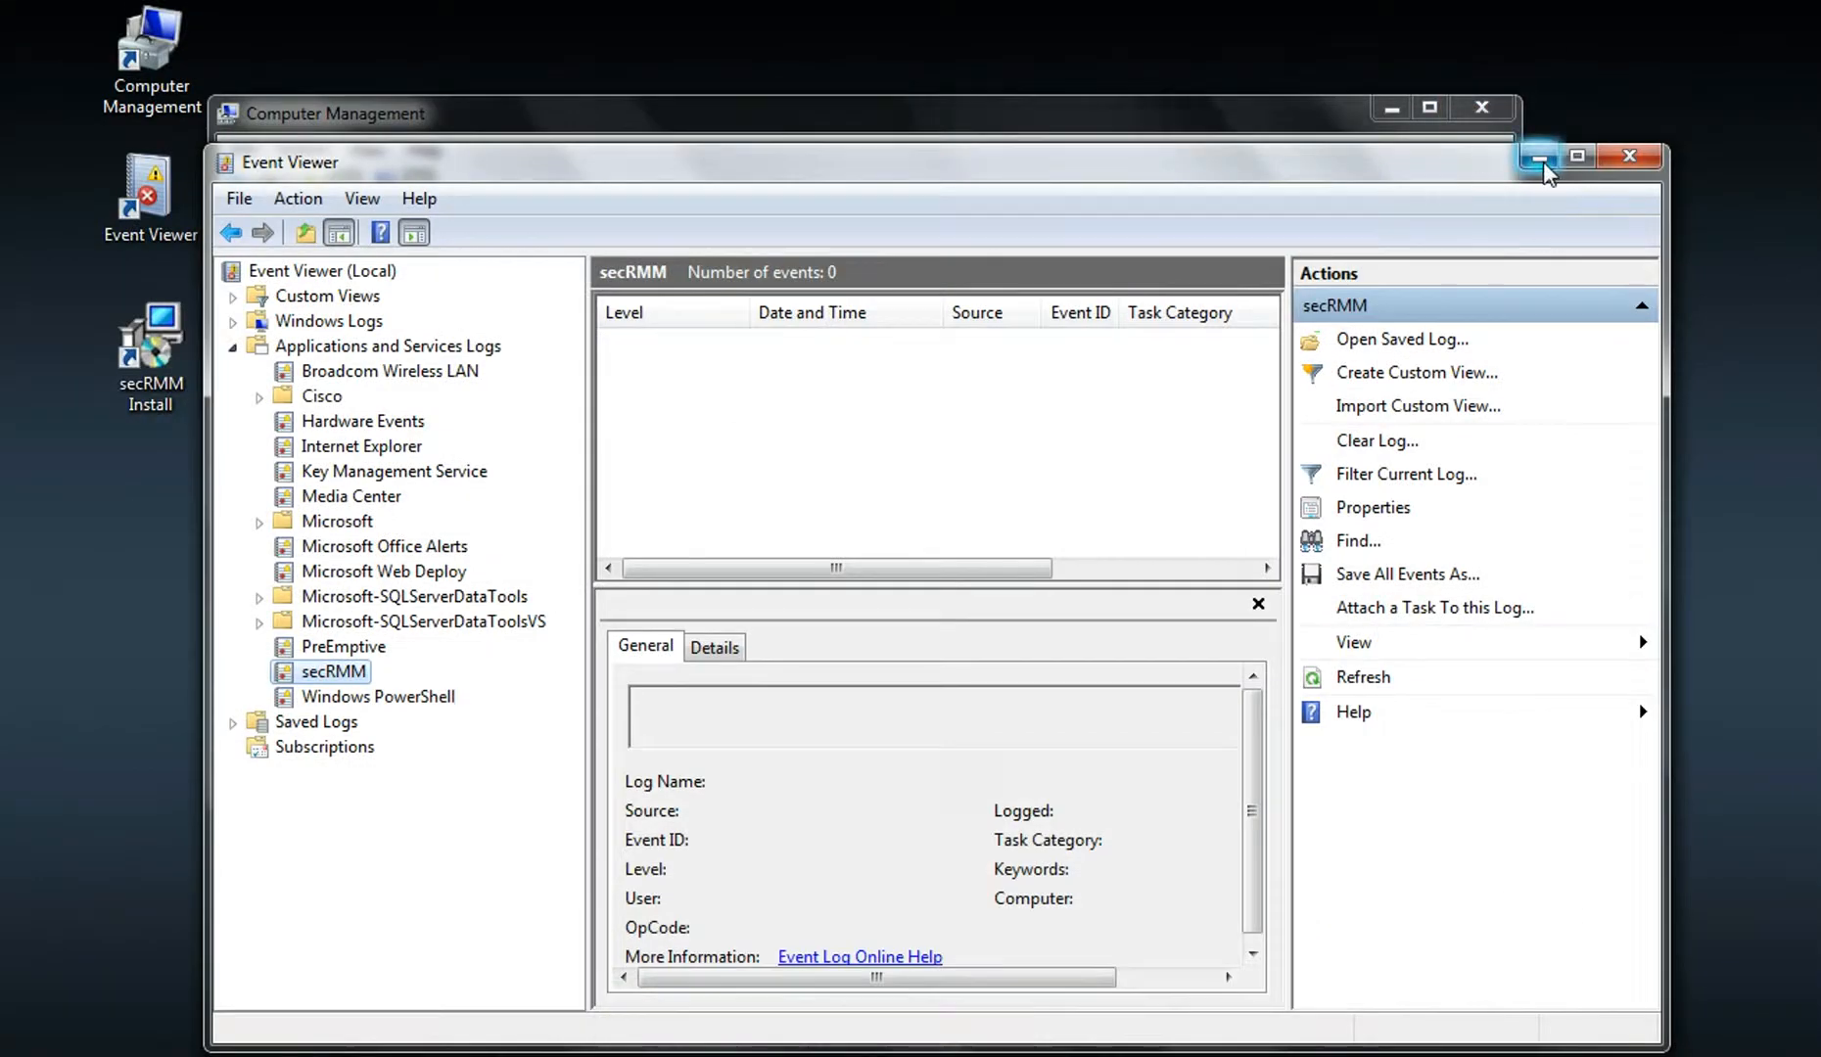
left_click(1539, 161)
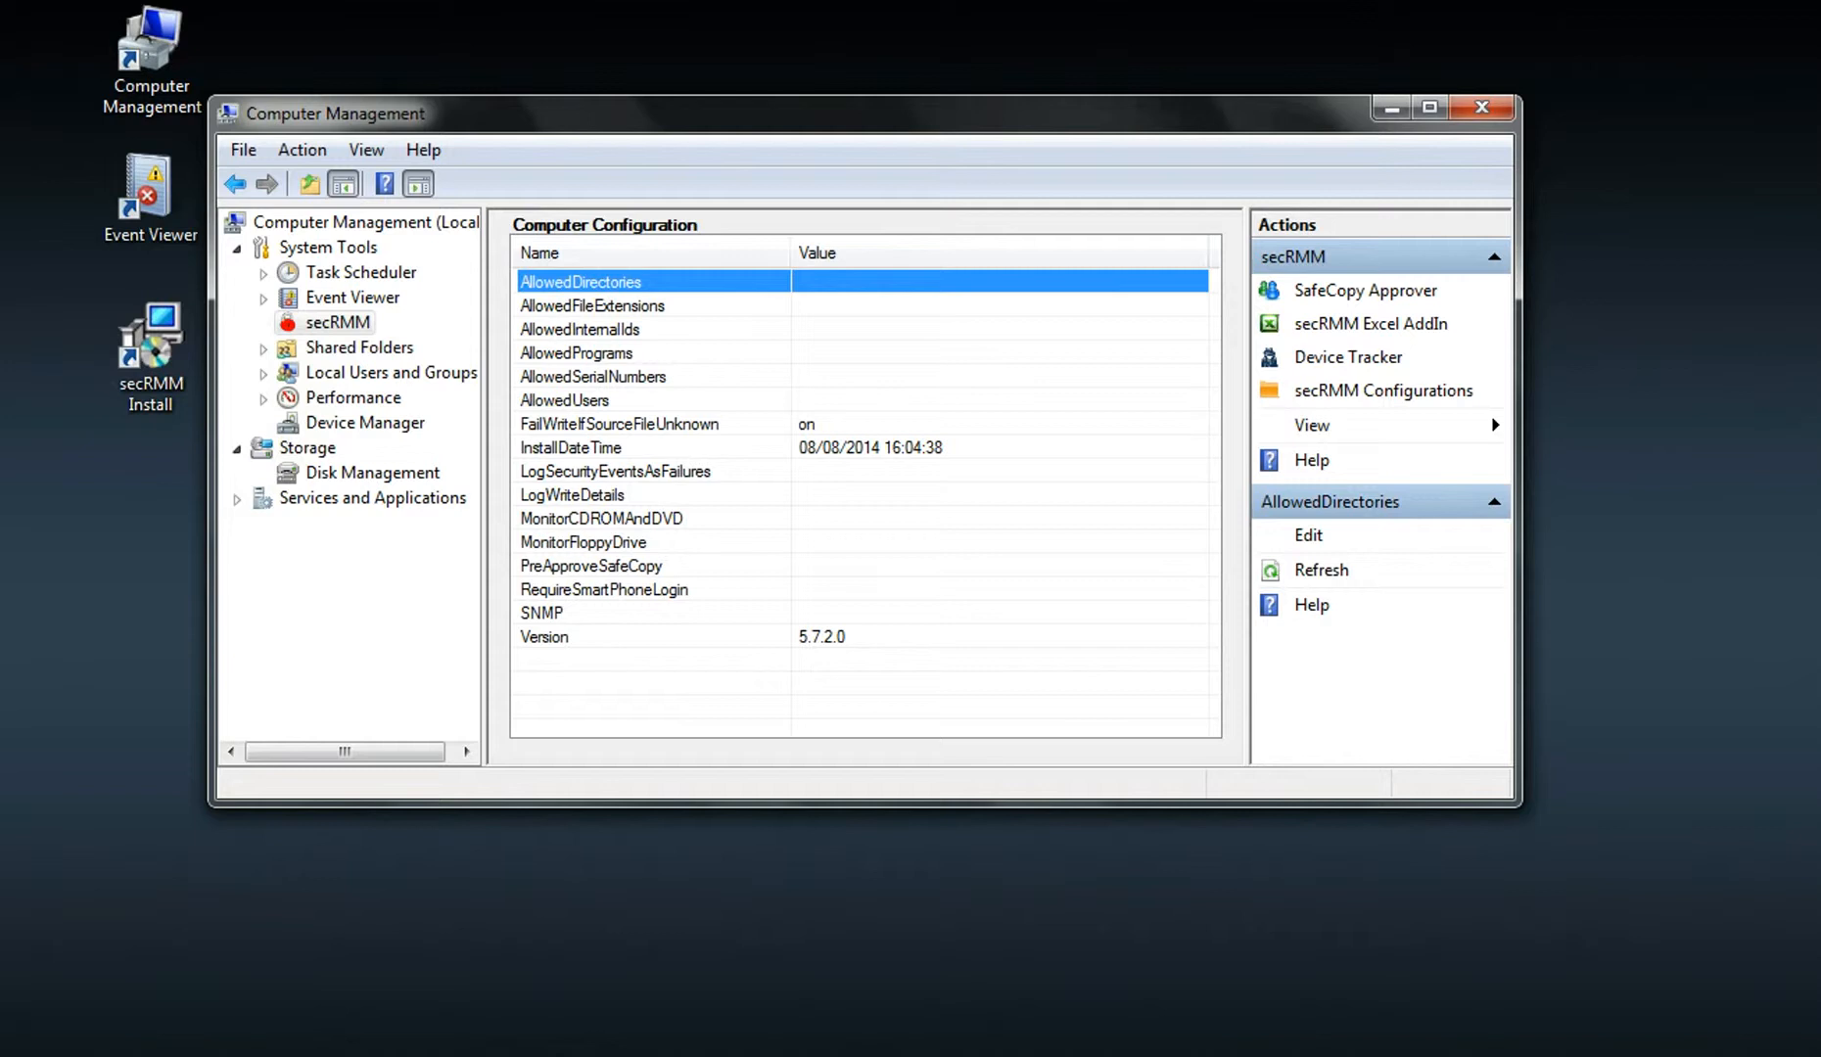
- Set the secRMM AllowedDirectories property to C:\_MyCorporation\AllowedExternalFiles, using the path in DemoData.txt, and minimize the open windows
left_click(952, 1056)
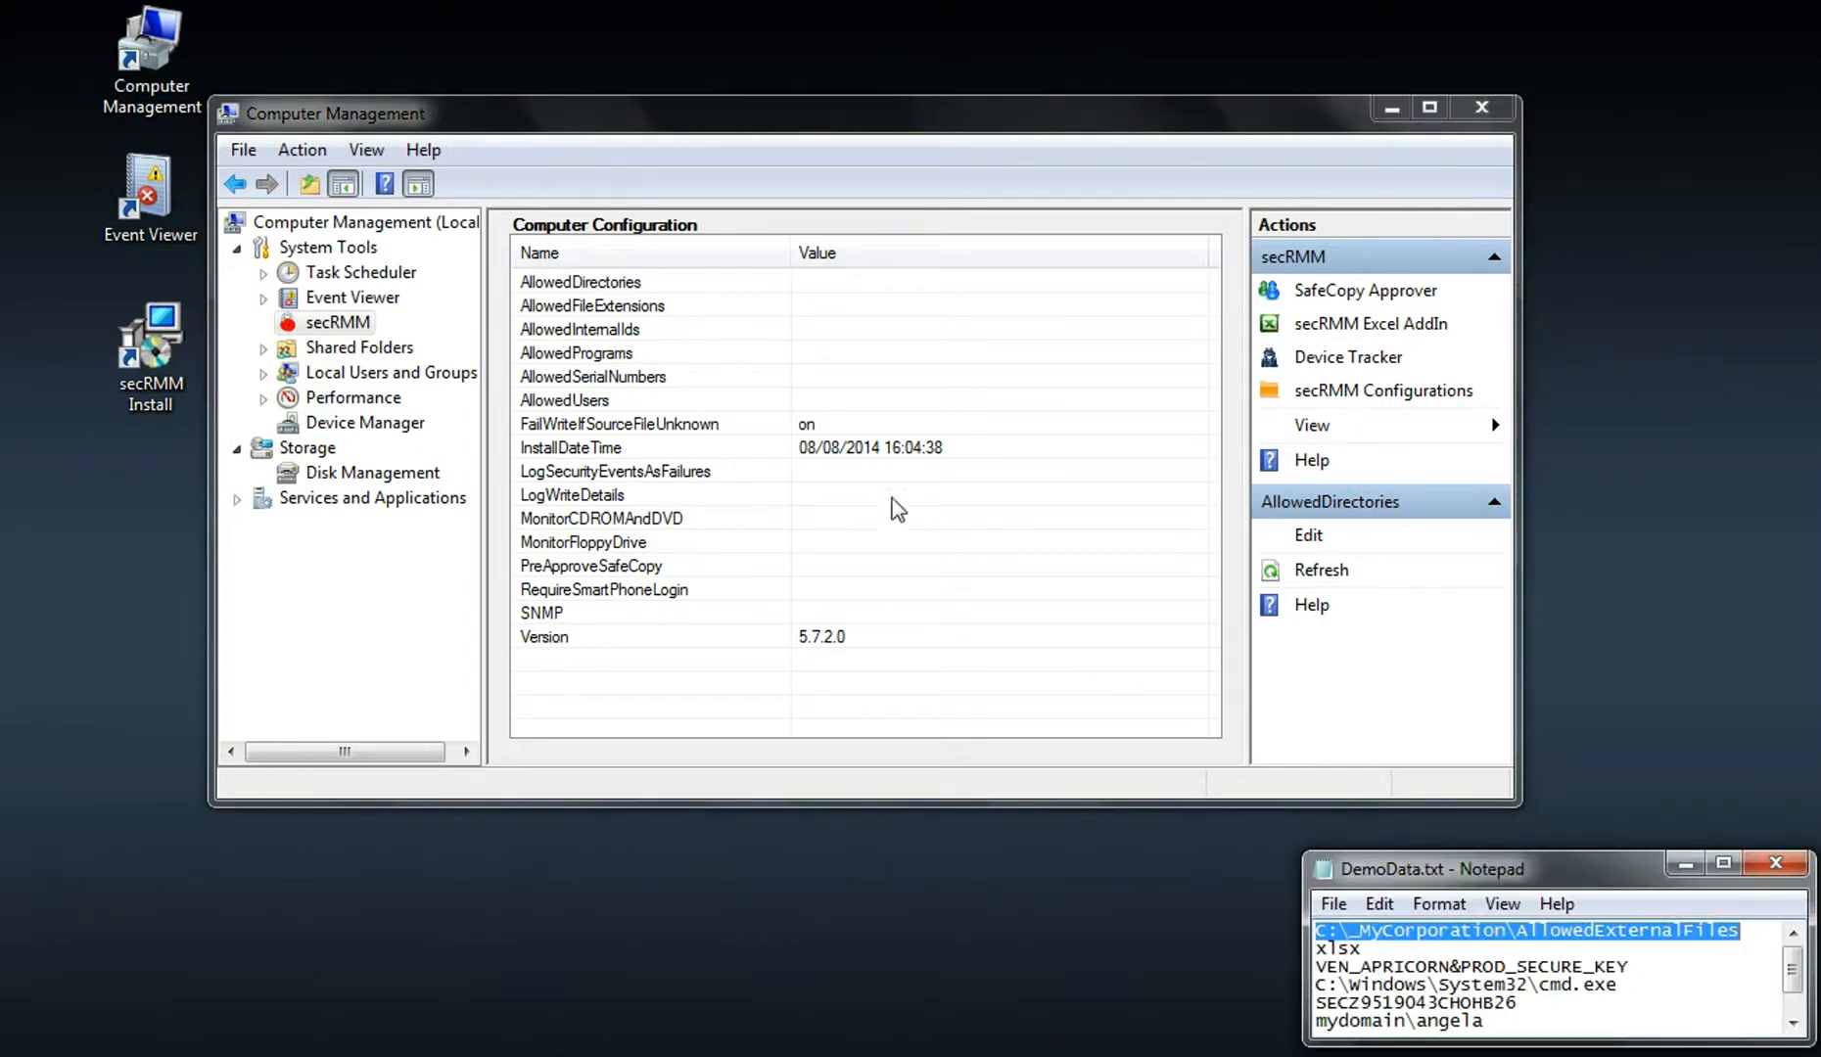
double_click(853, 286)
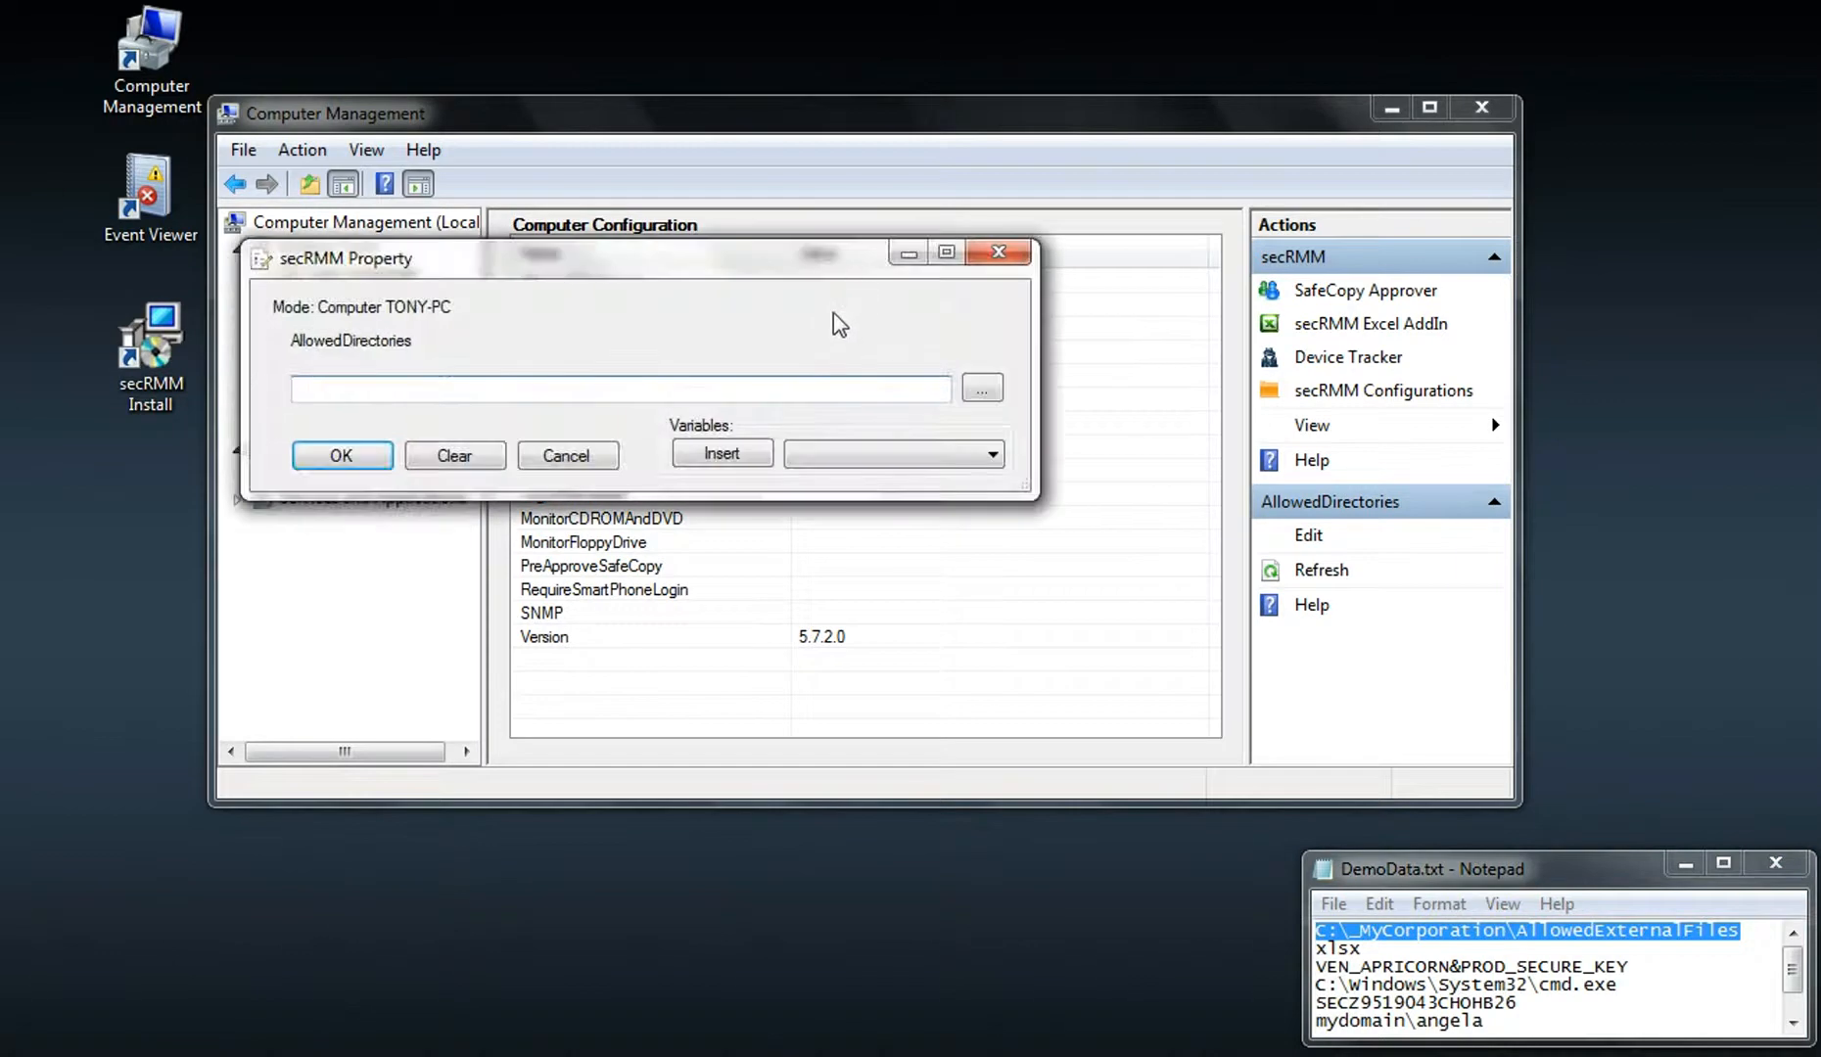
type("C:\\_MyCorporation\\AllowedExternalFiles")
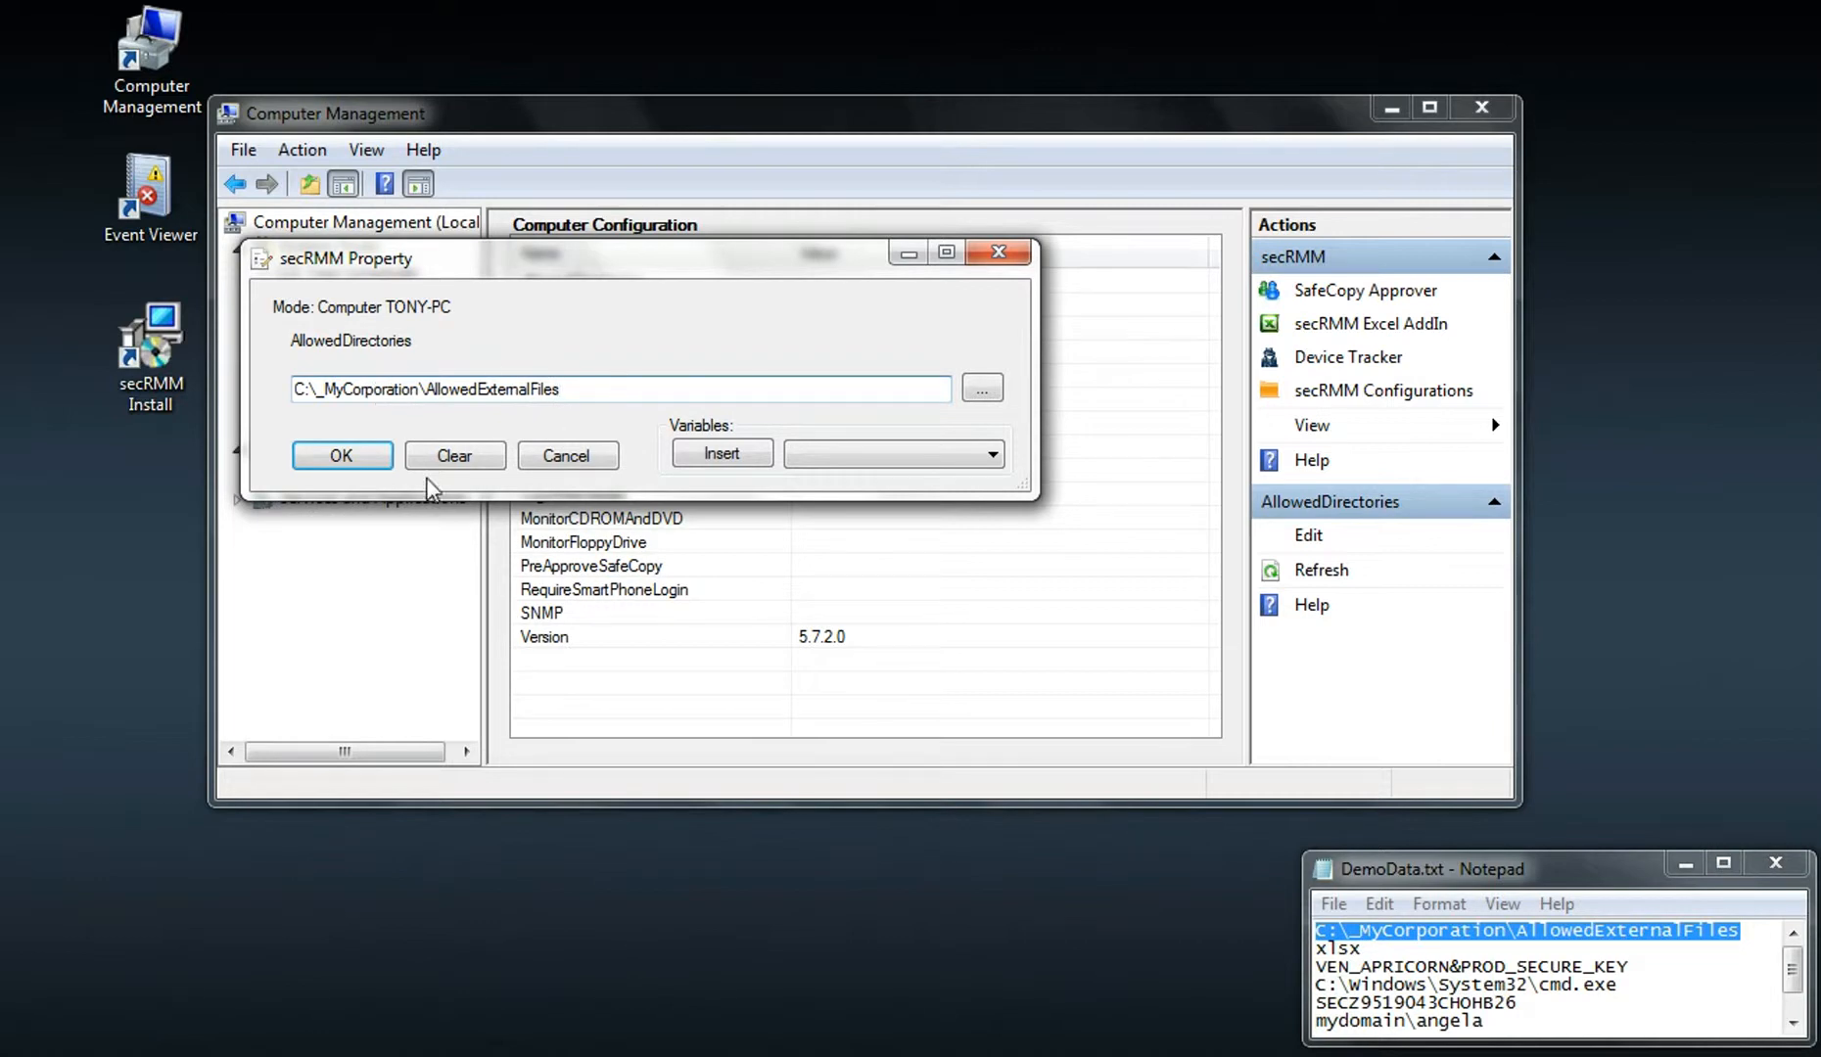
left_click(343, 455)
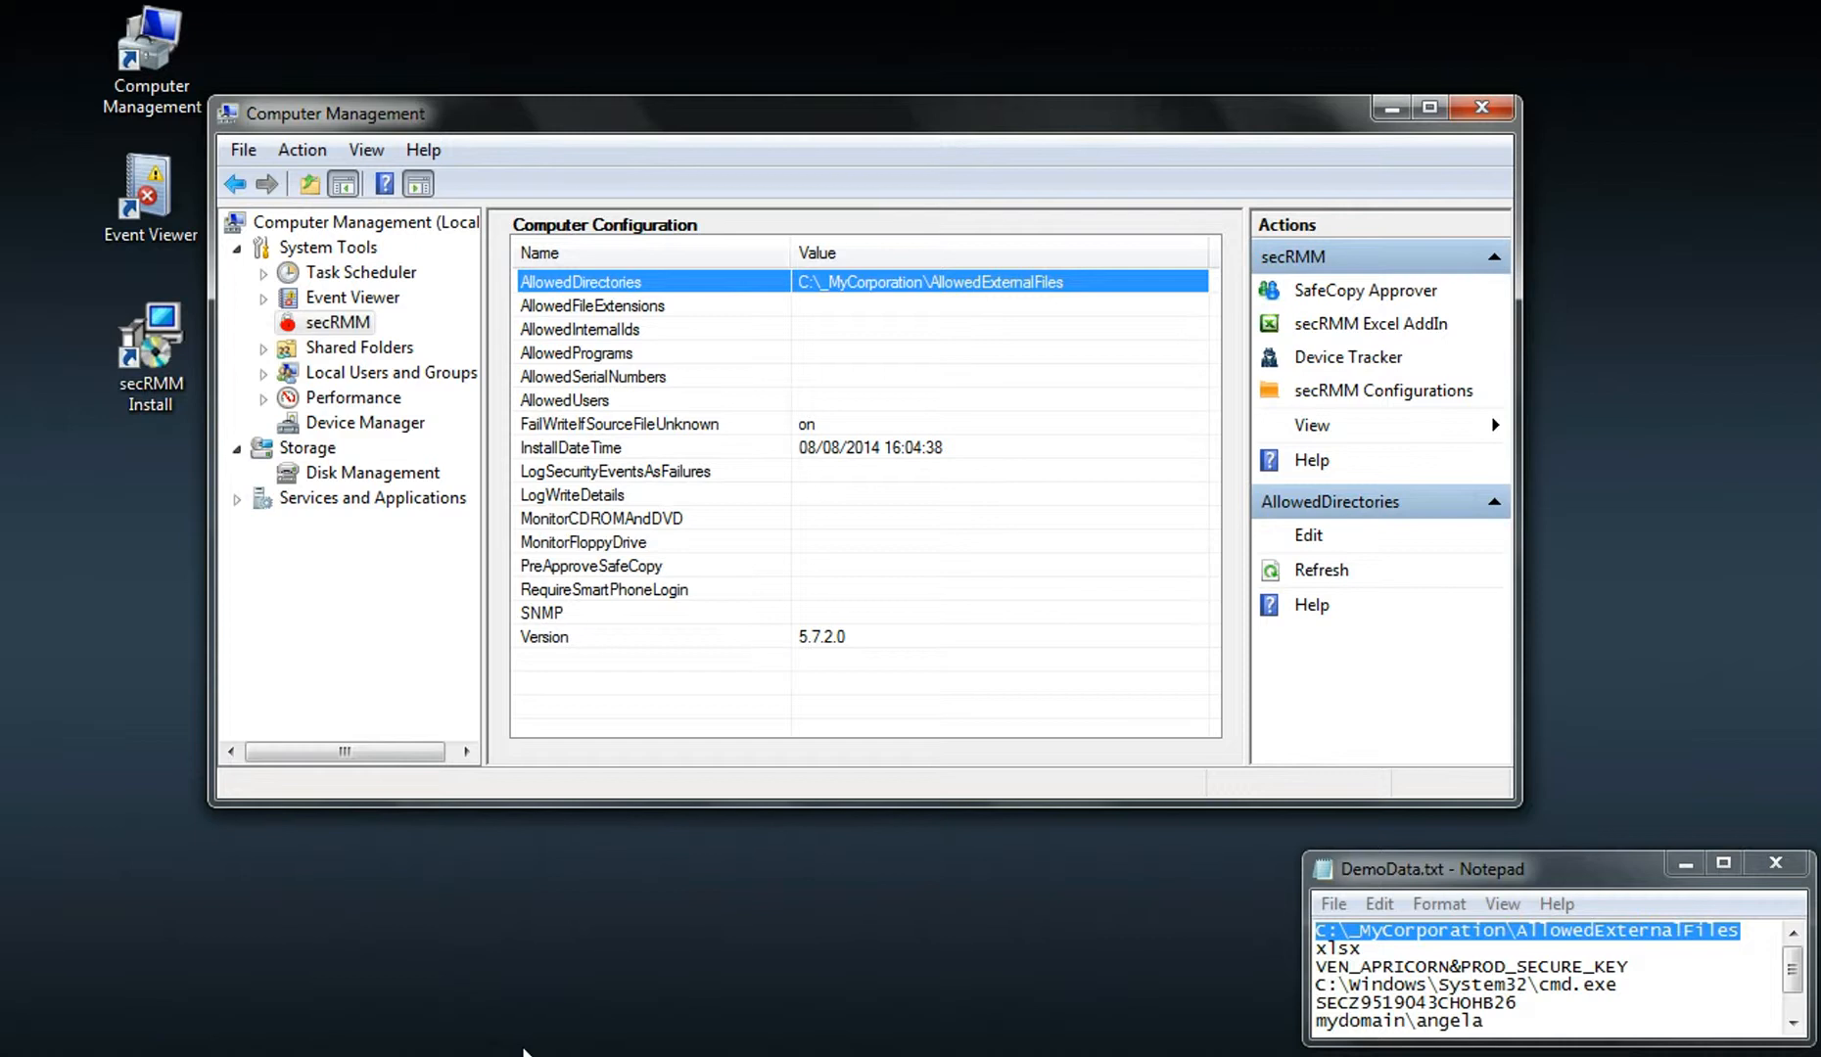
left_click(1683, 866)
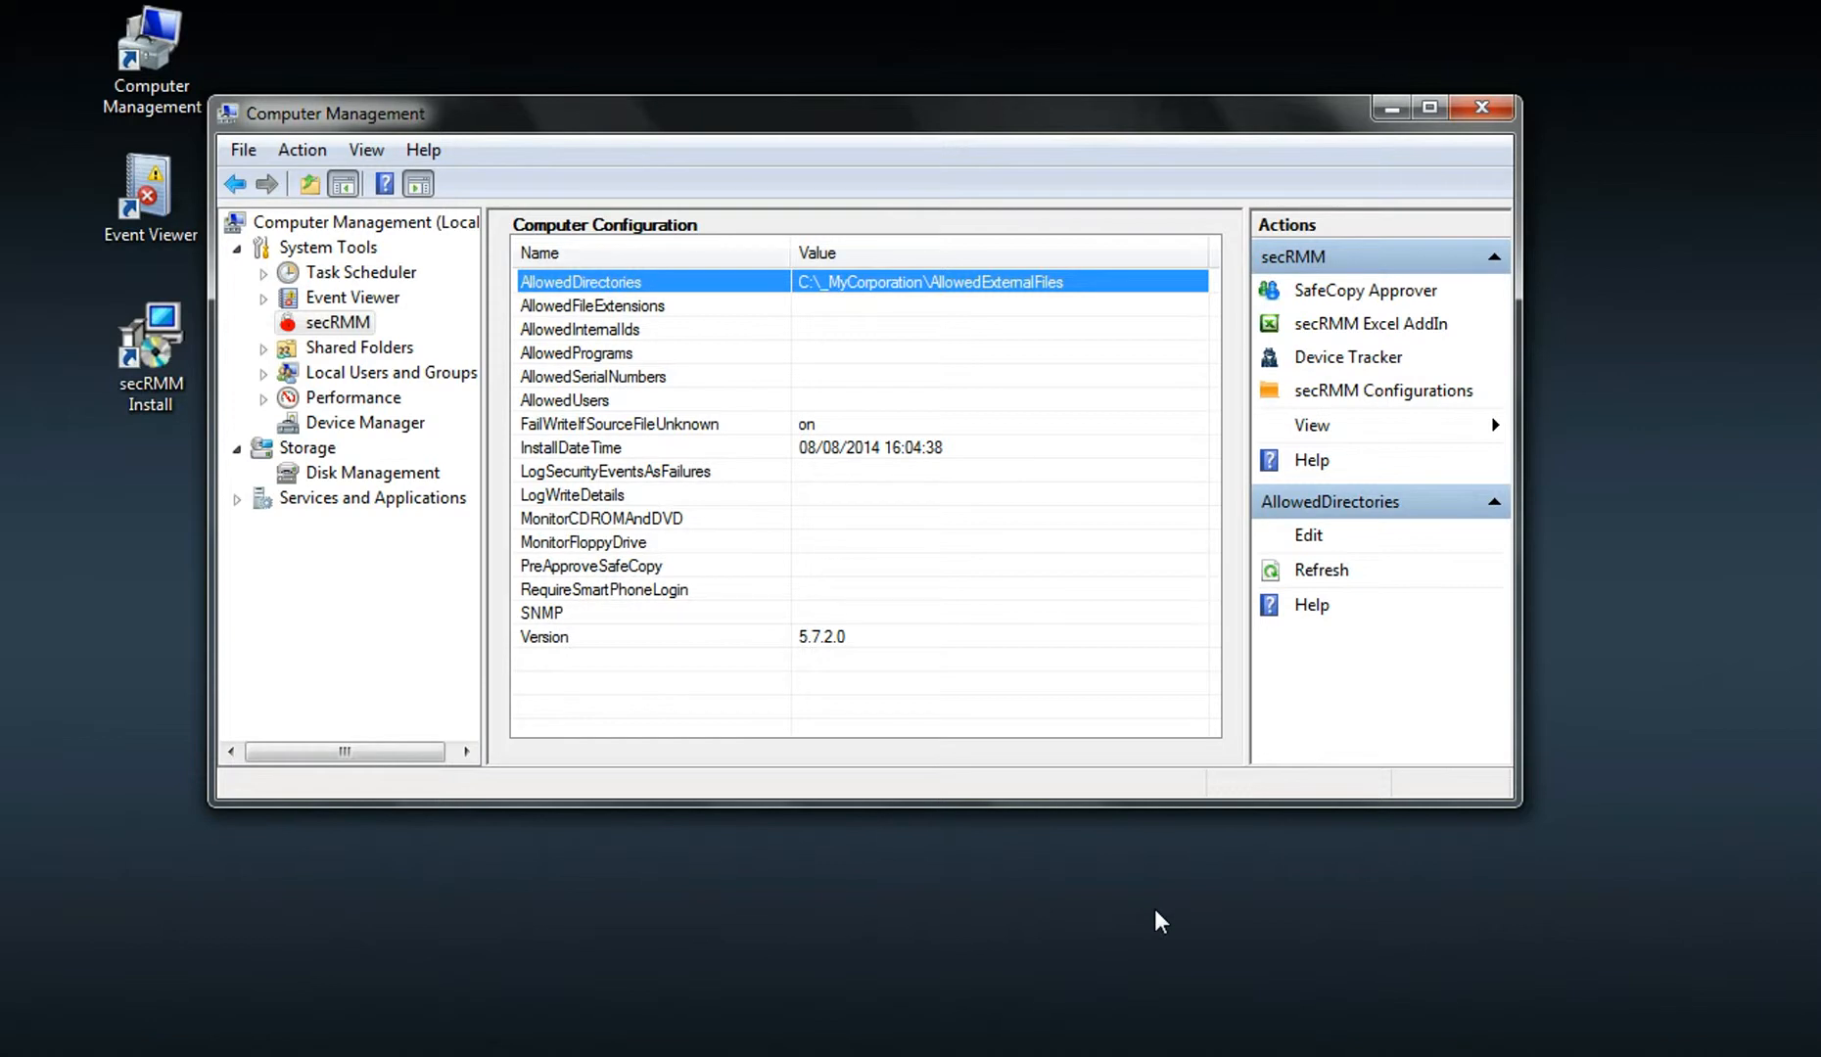
left_click(1390, 110)
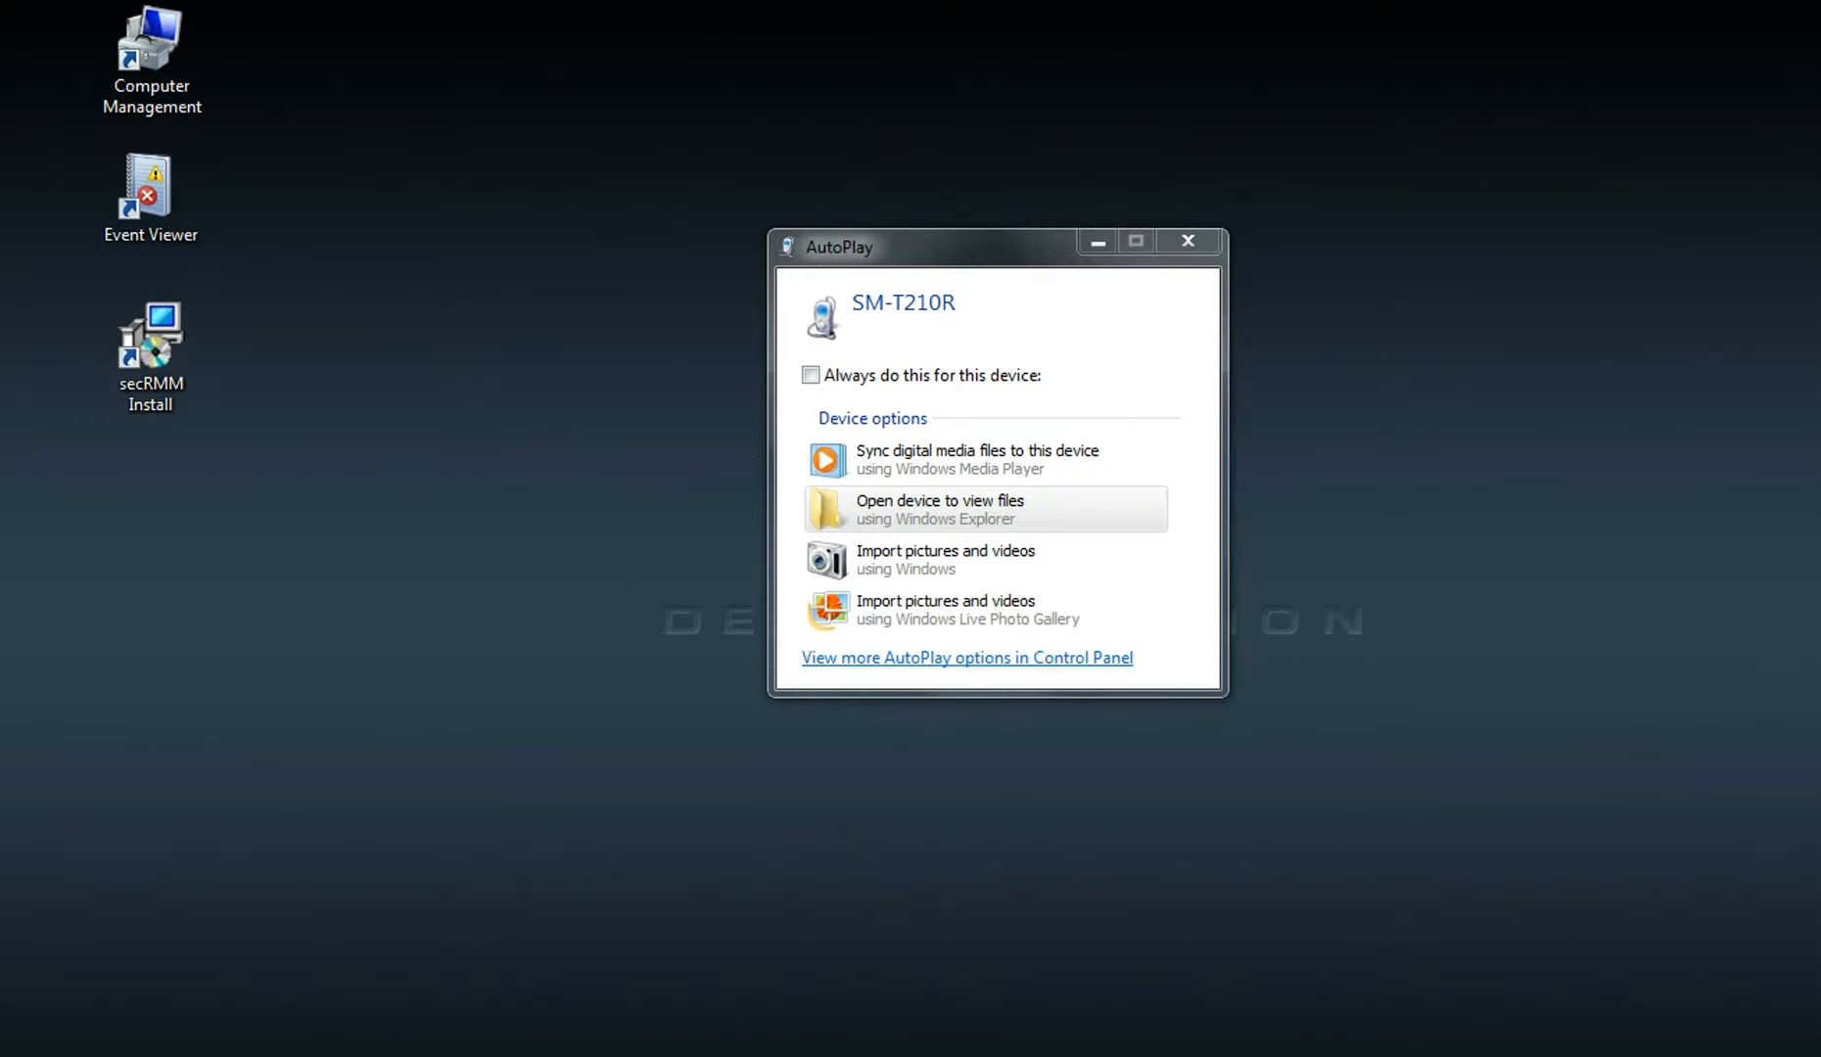
- Switch to the secRMM Excel workbook and examine the Administration change event's property name and value, then close its details
left_click(729, 1054)
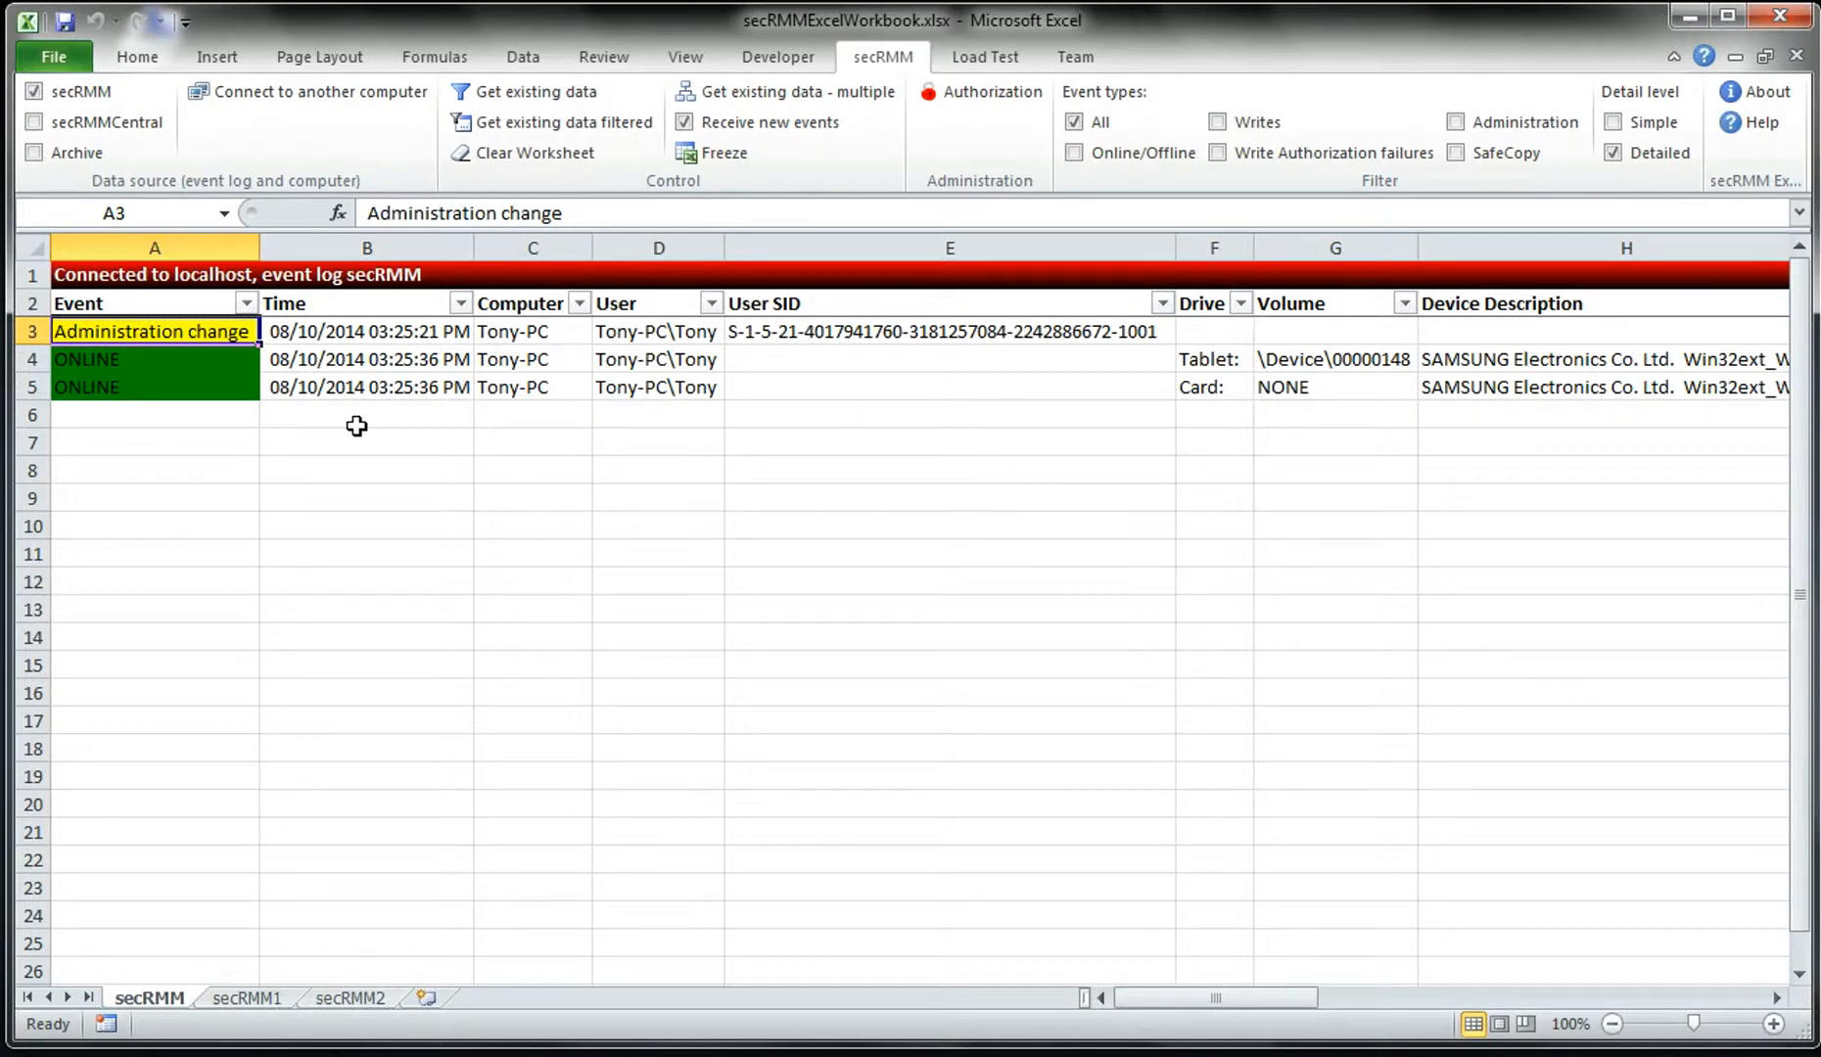
double_click(220, 333)
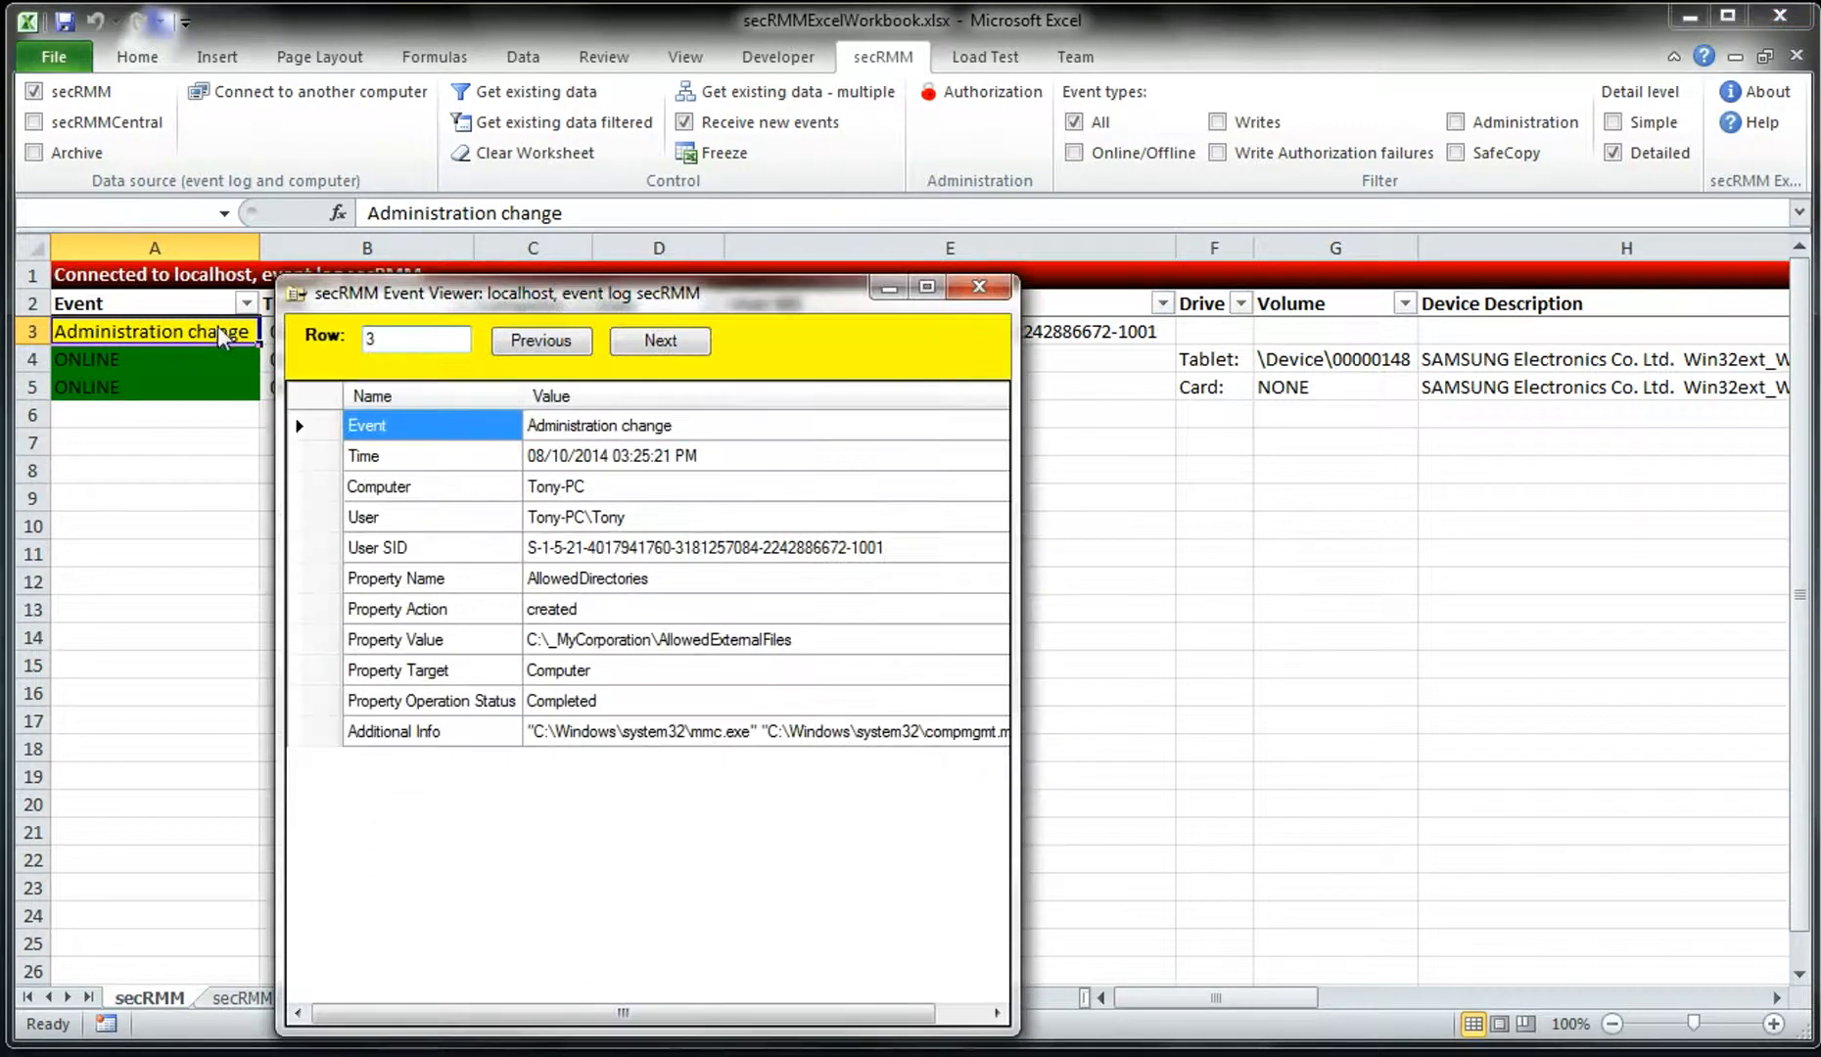
left_click_drag(1018, 600, 1089, 600)
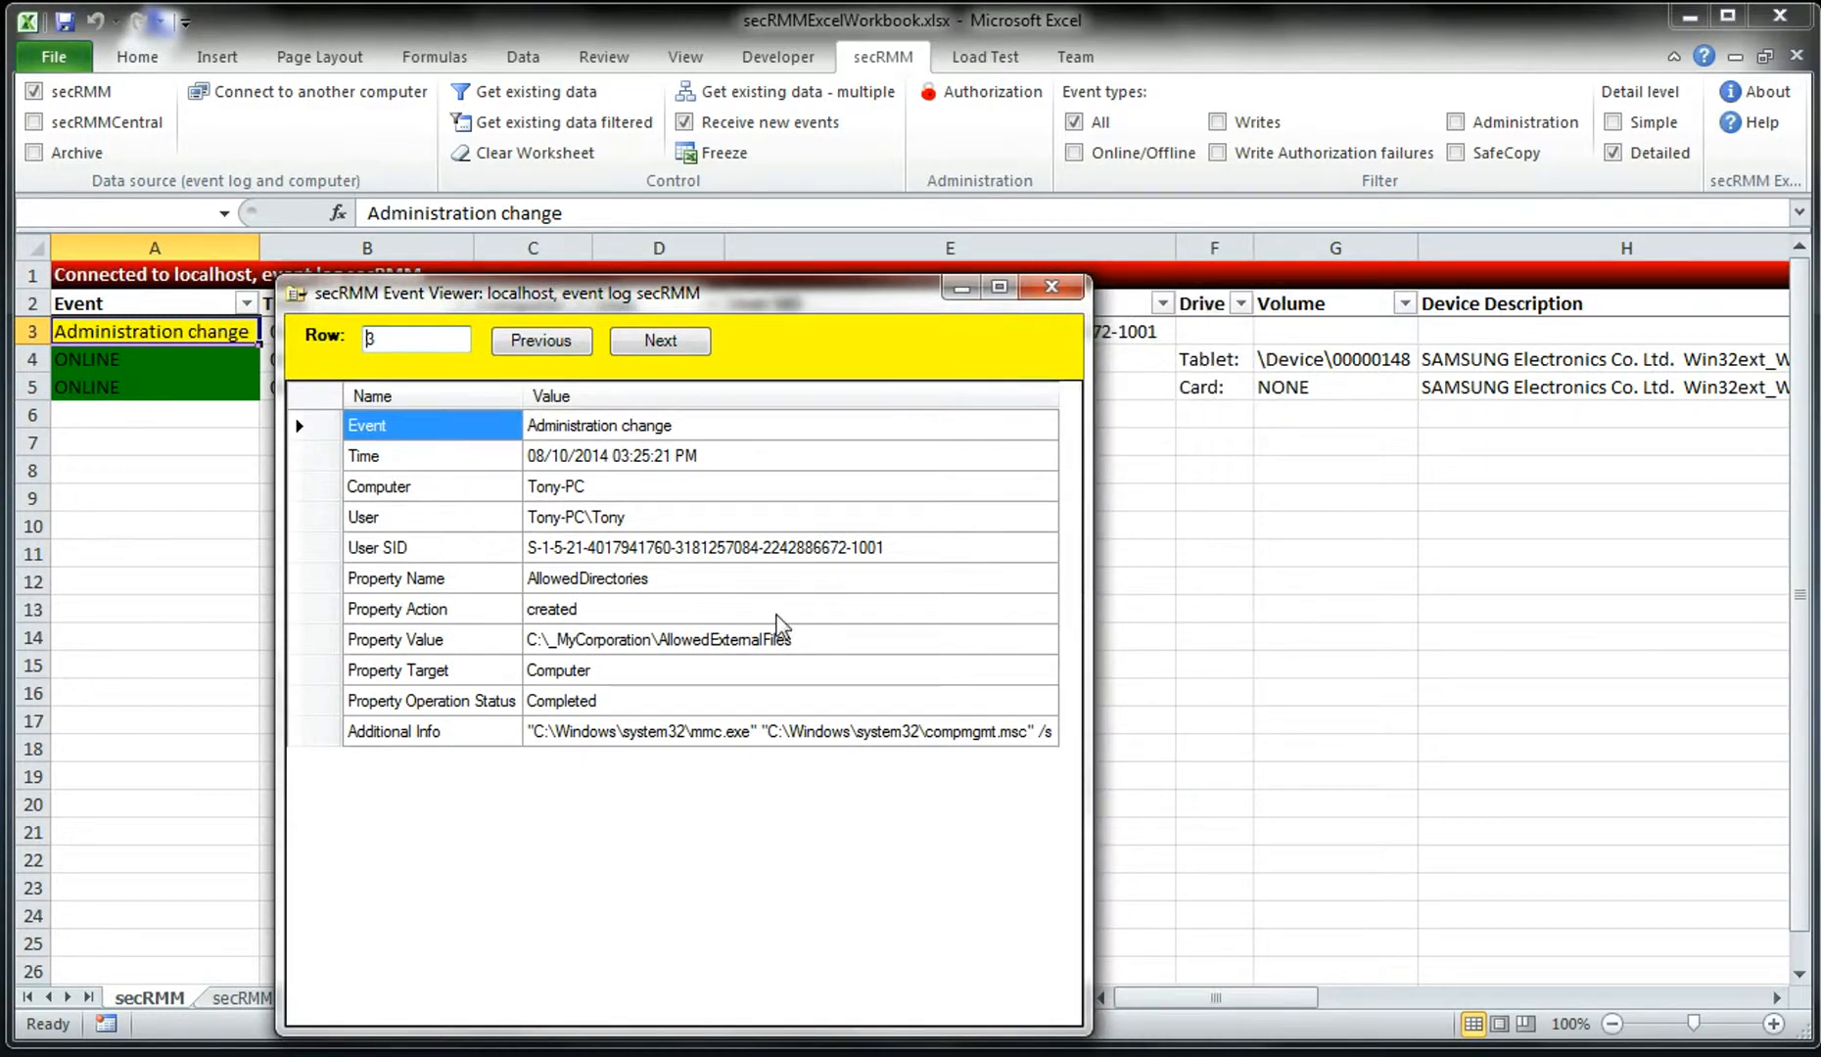
left_click(808, 646)
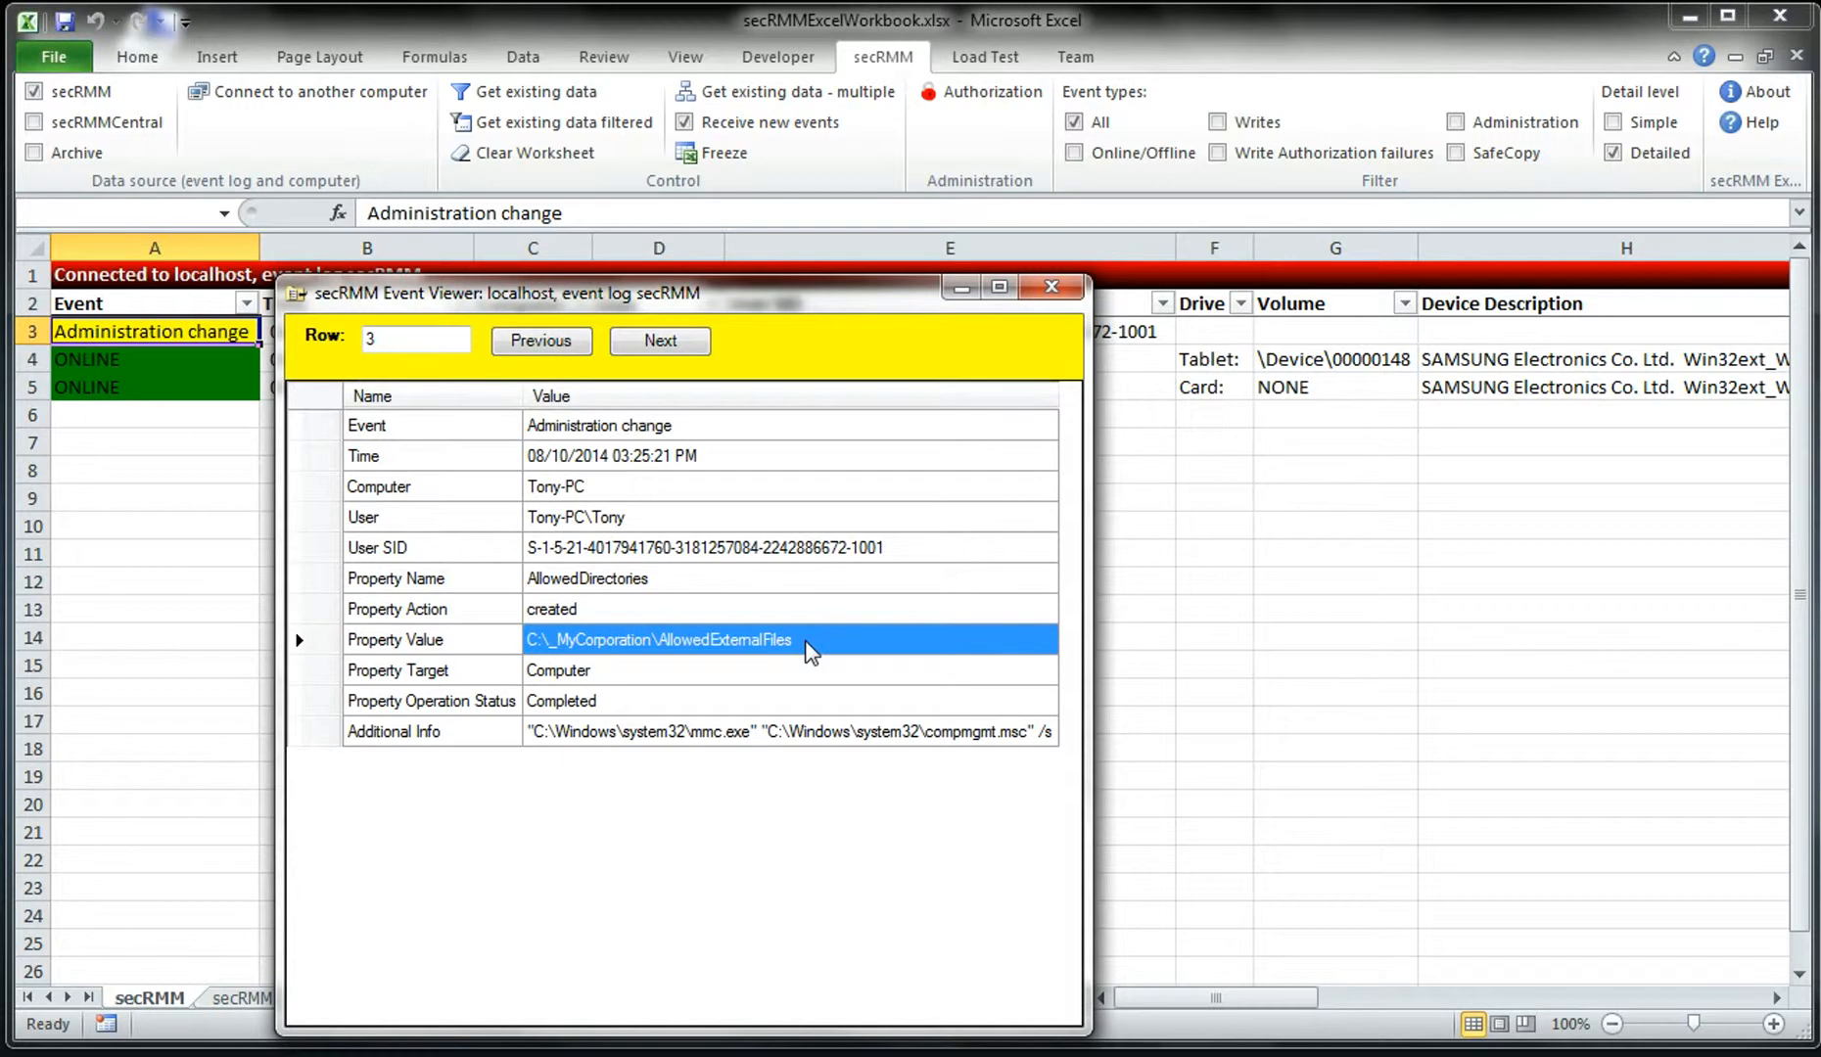
left_click(649, 576)
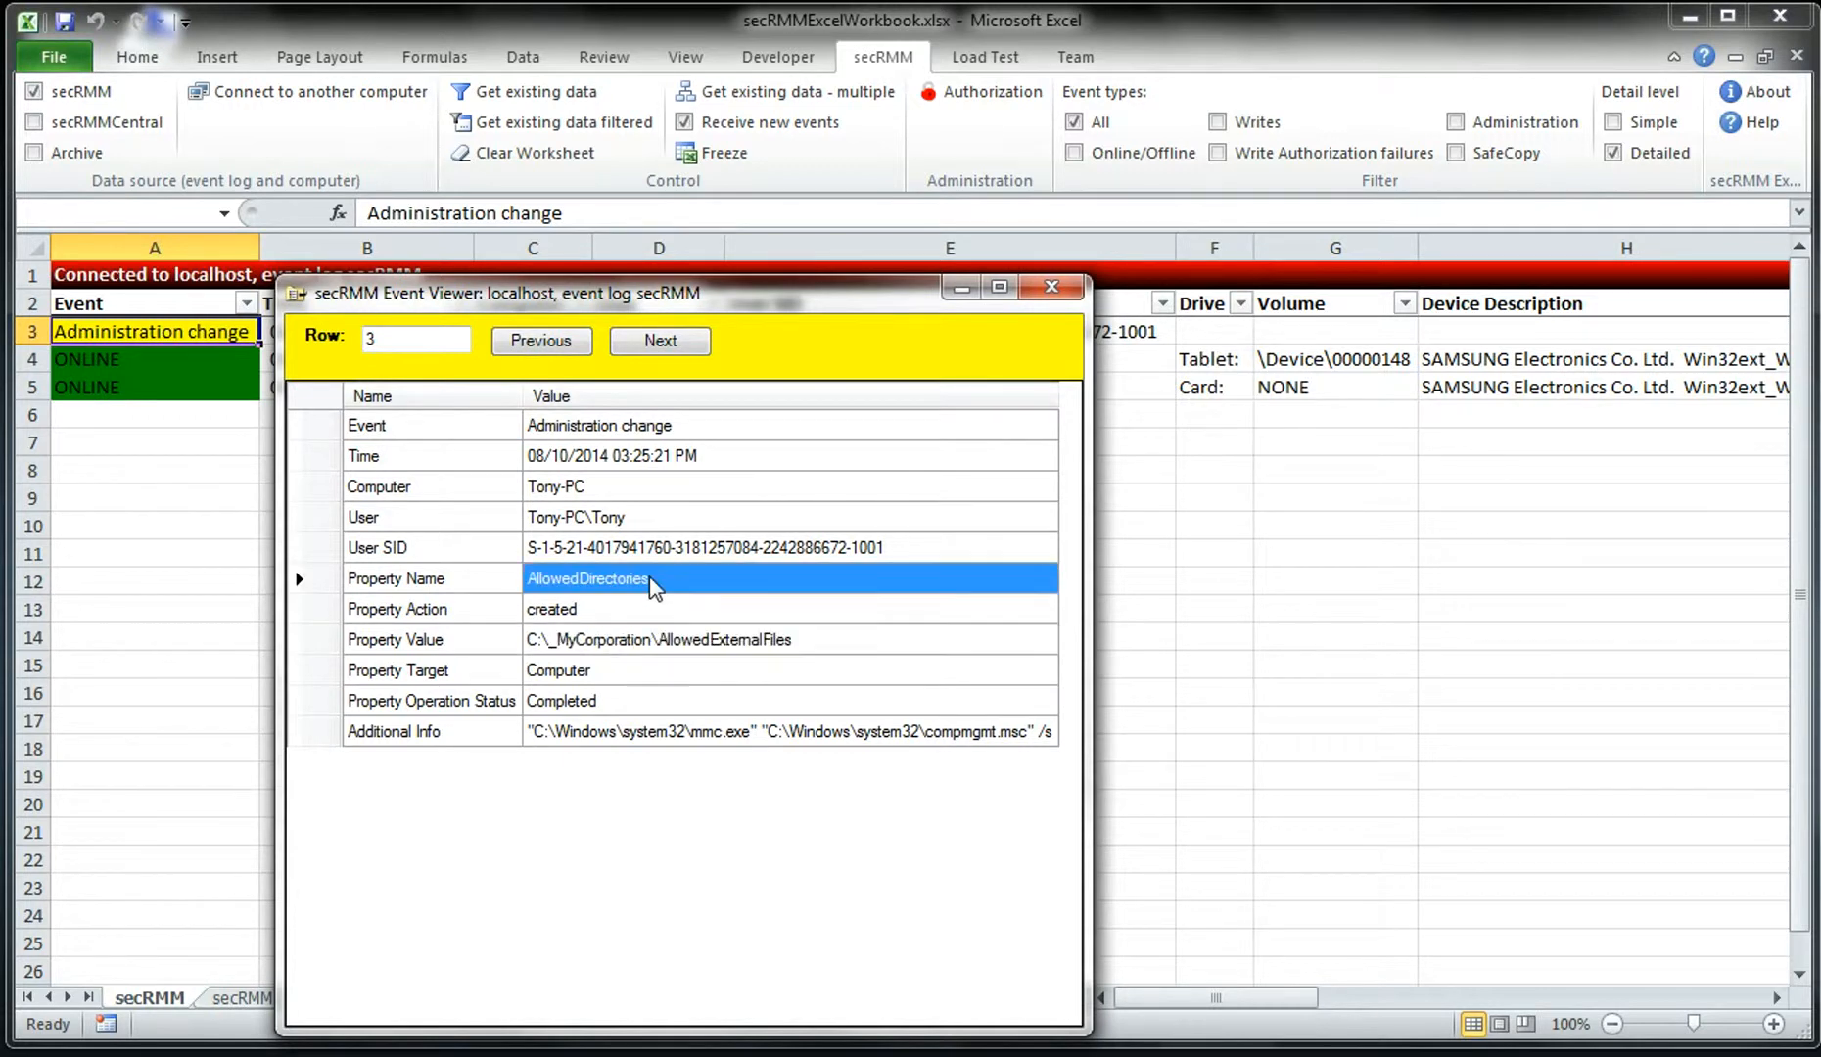
left_click(690, 646)
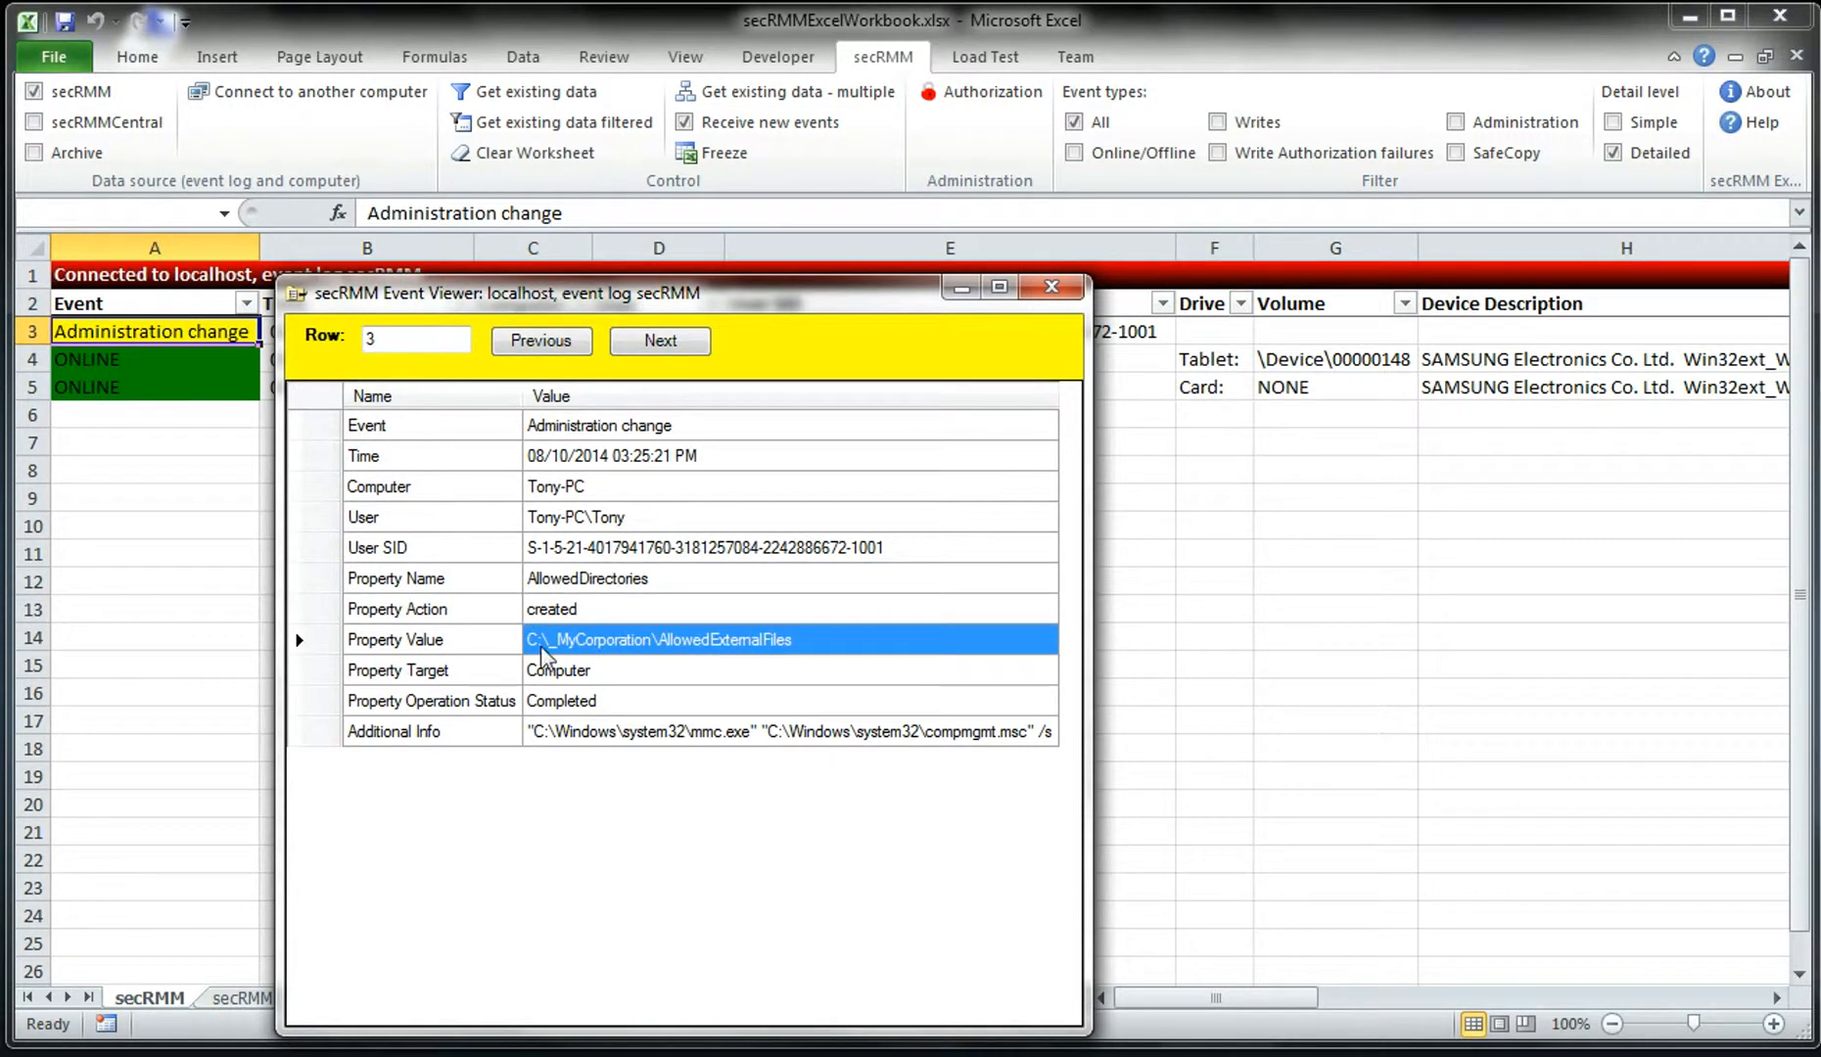
left_click(1051, 286)
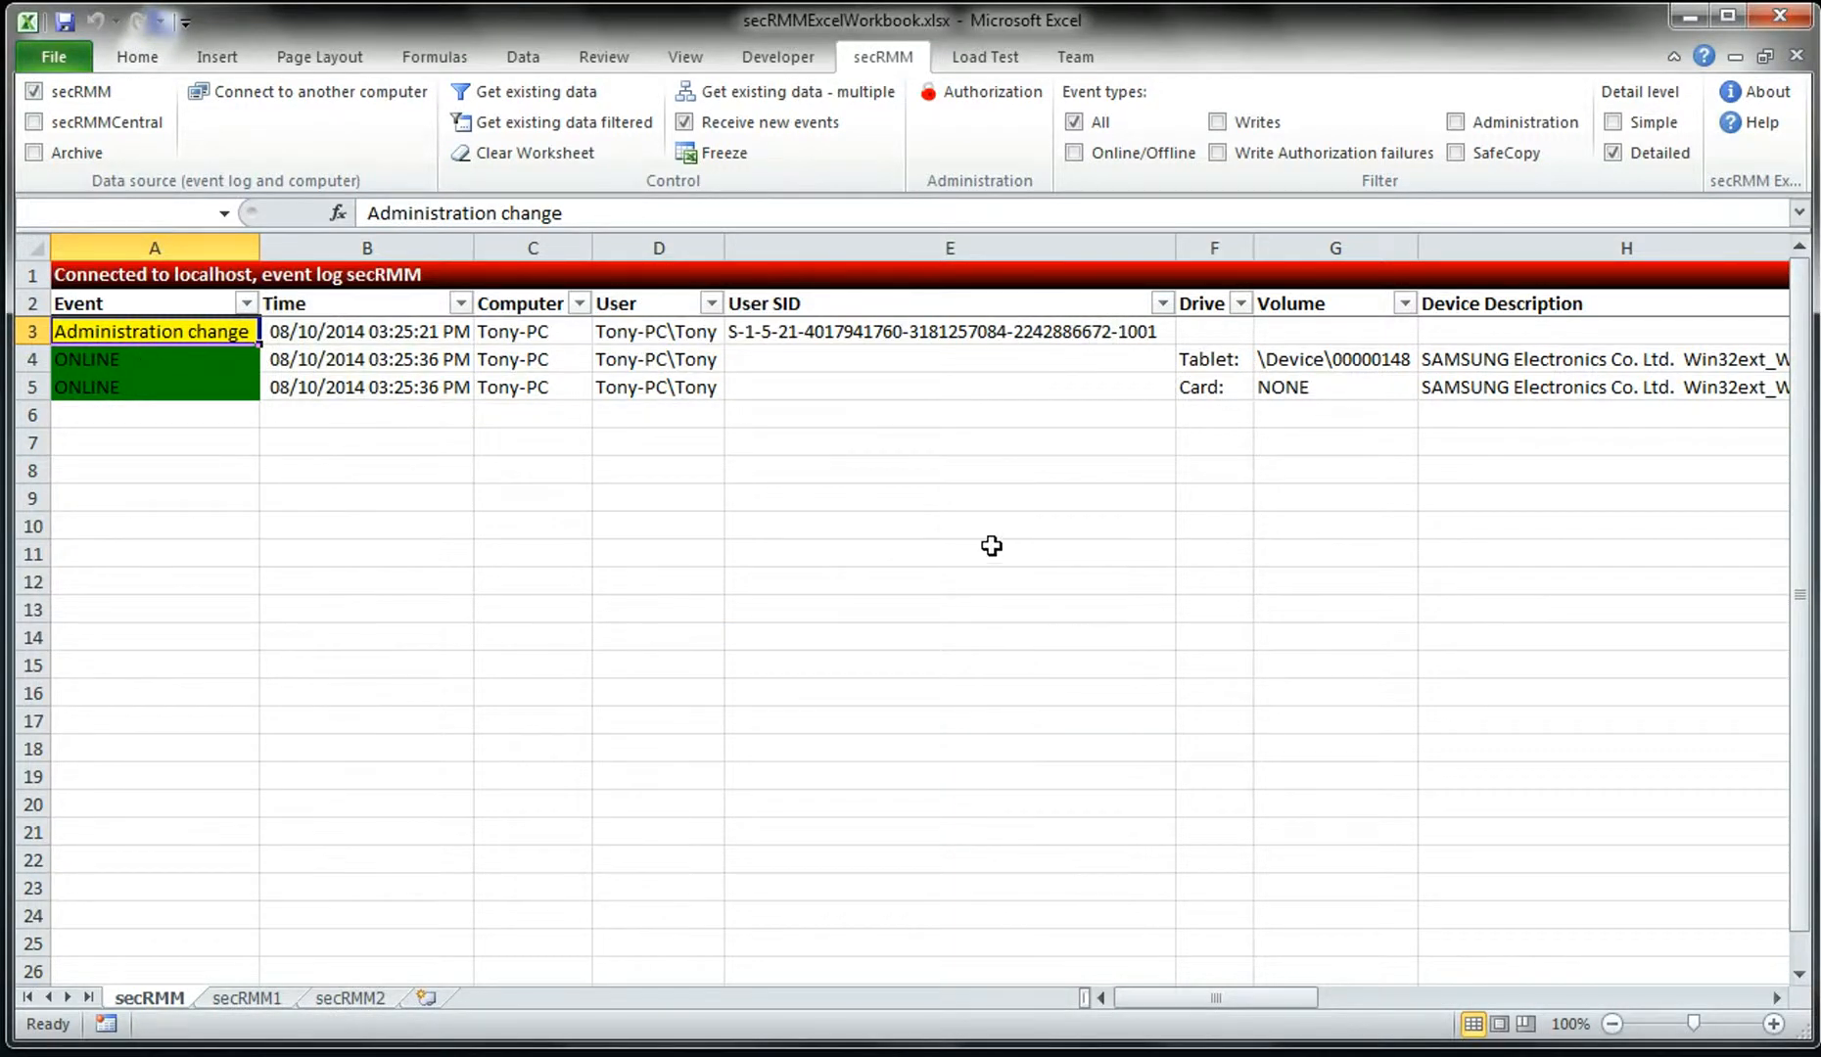
- Examine the Drive entries of the two ONLINE events in the secRMM worksheet
left_click(1207, 362)
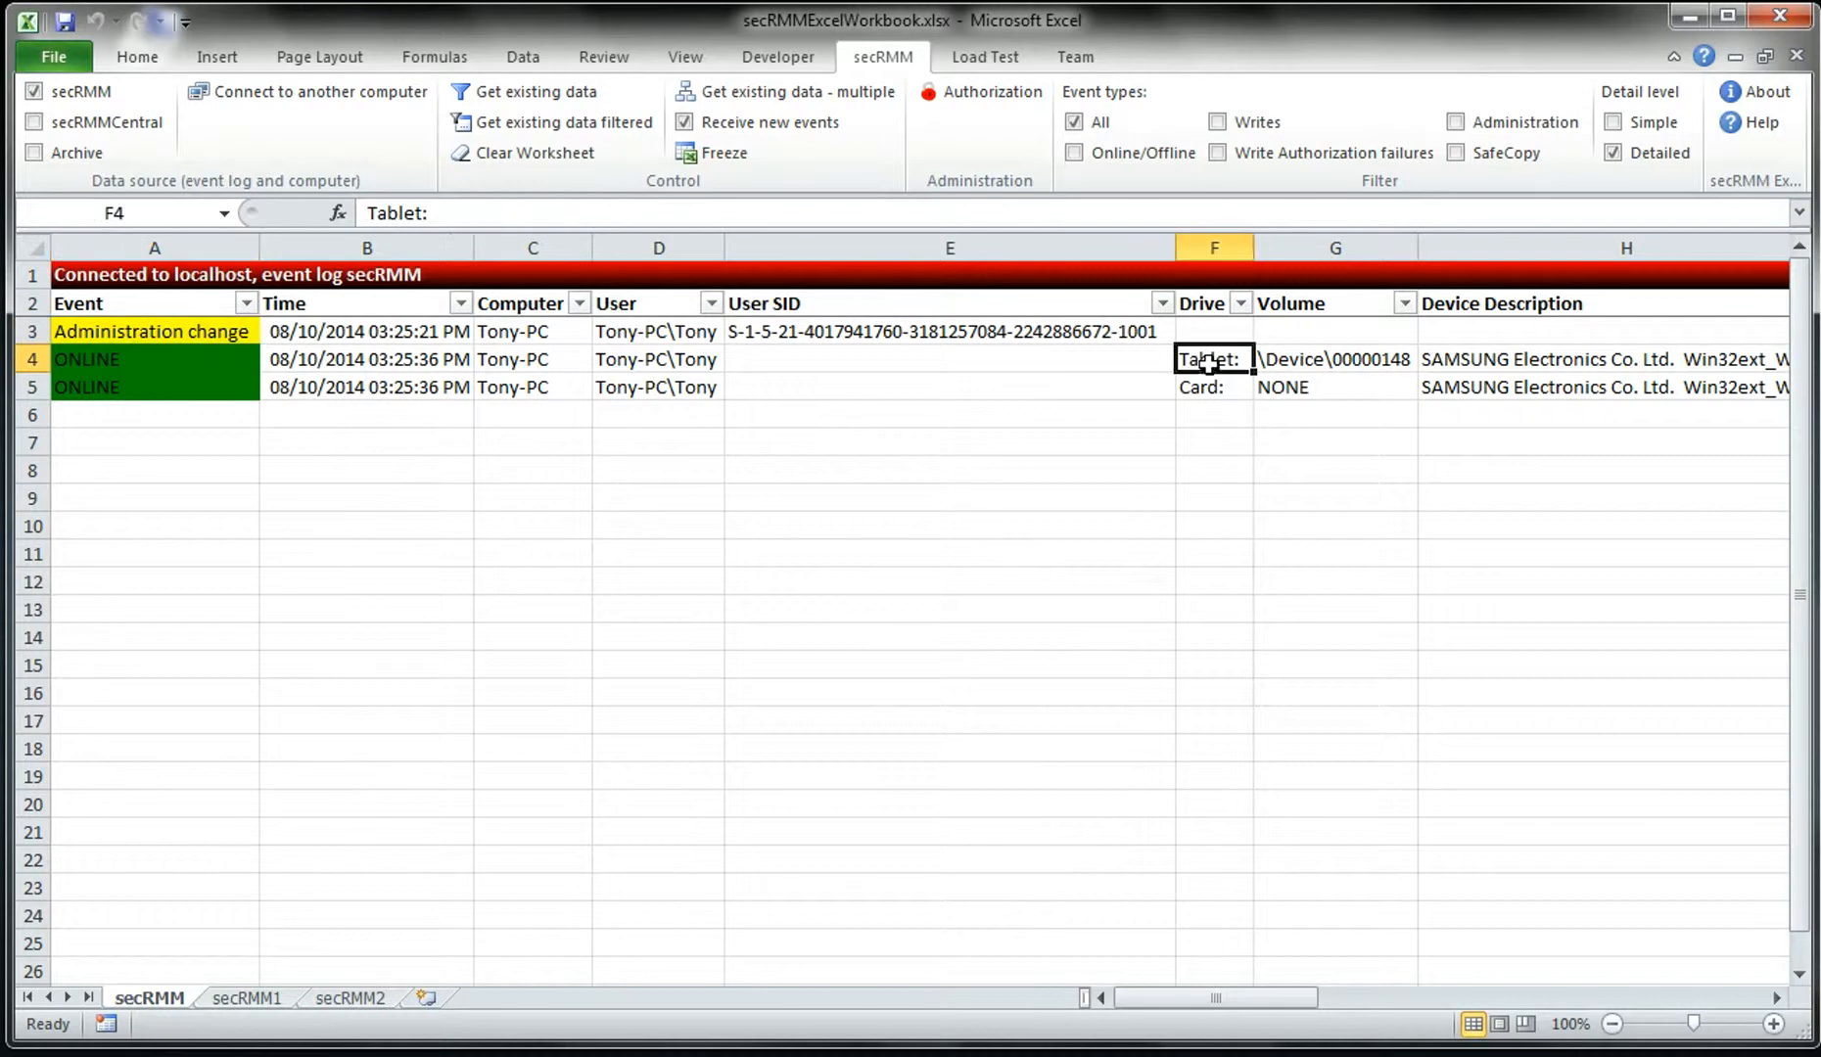
left_click(1209, 390)
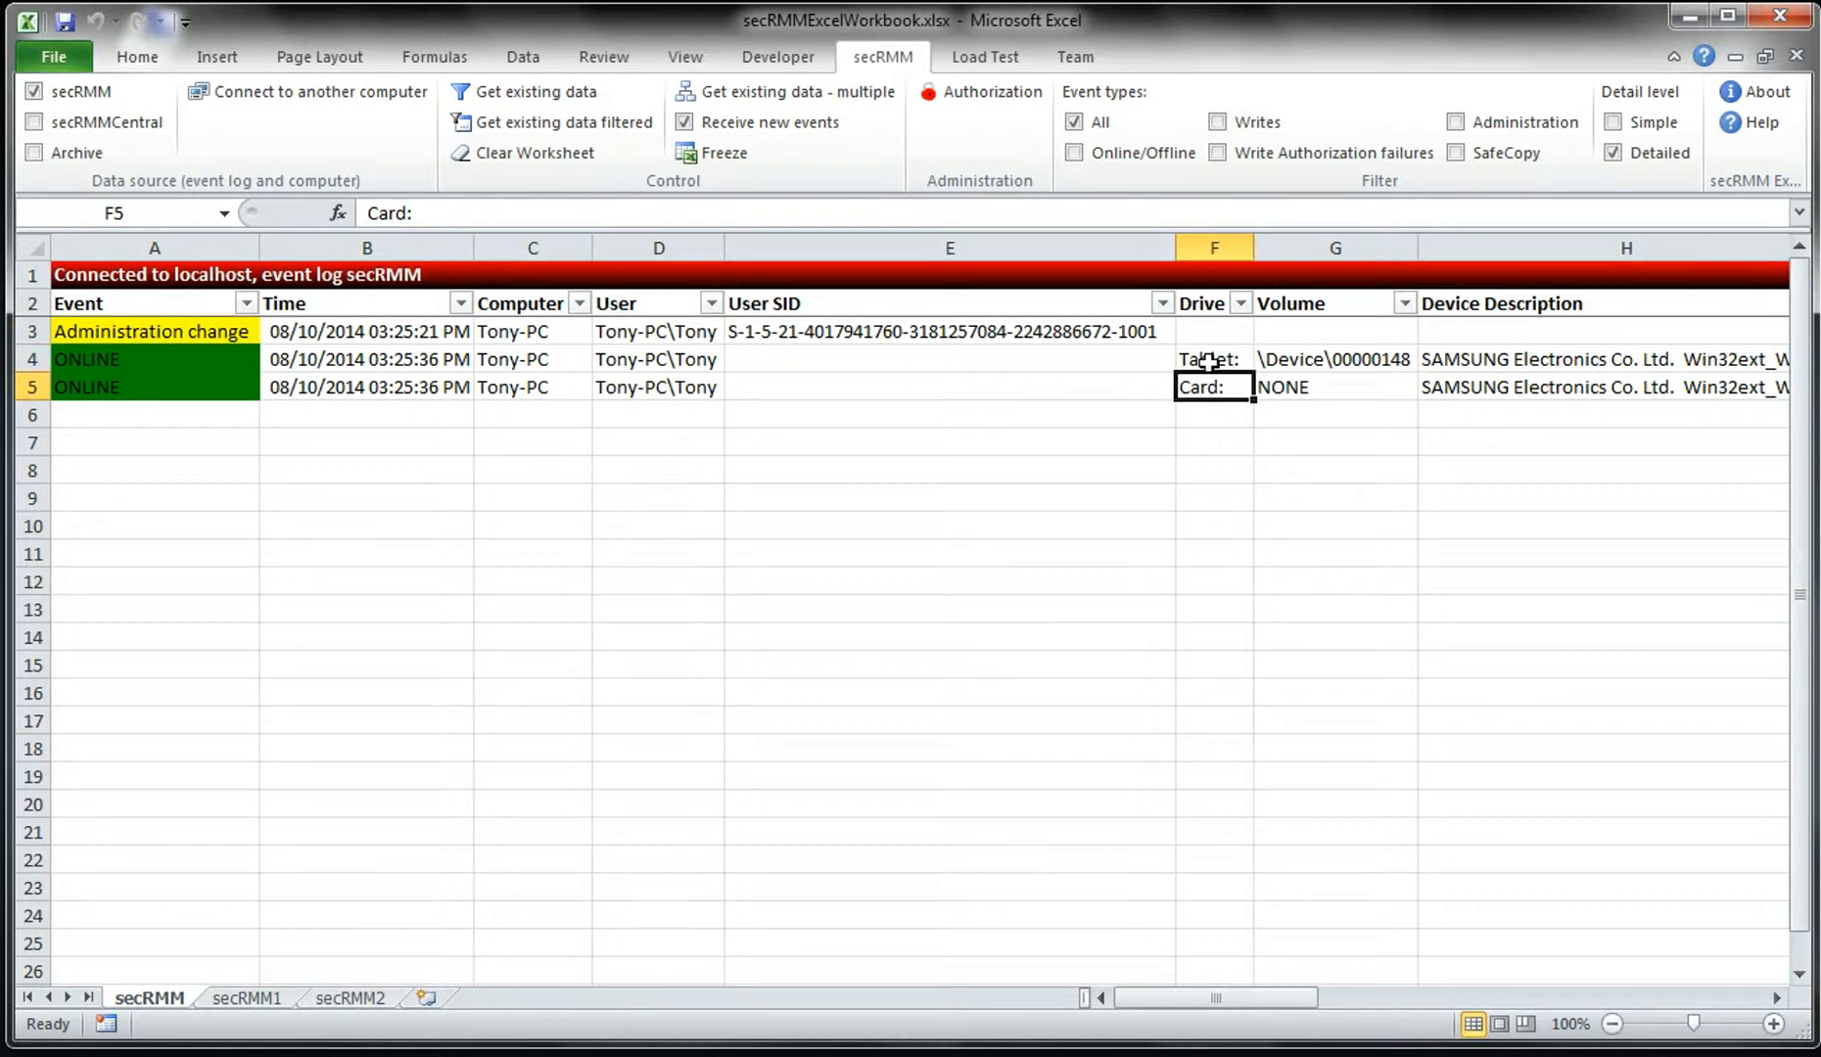
left_click(1208, 362)
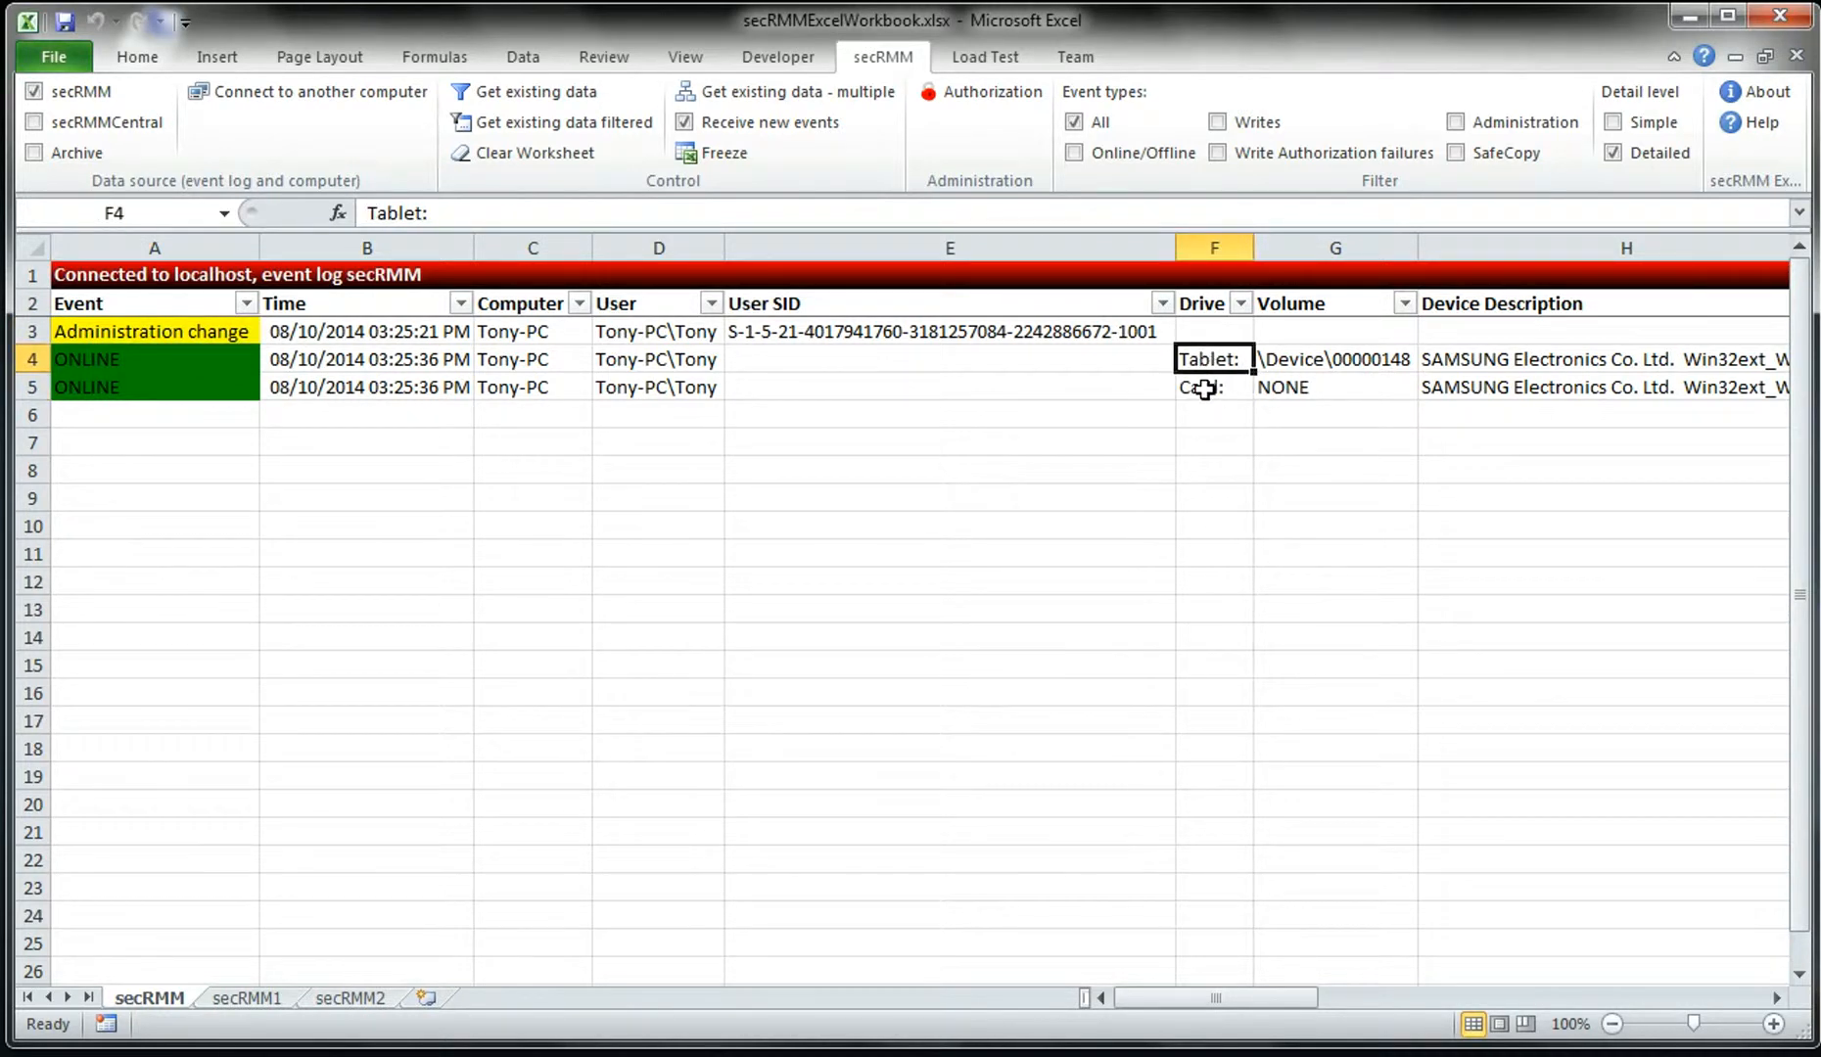
left_click(1204, 390)
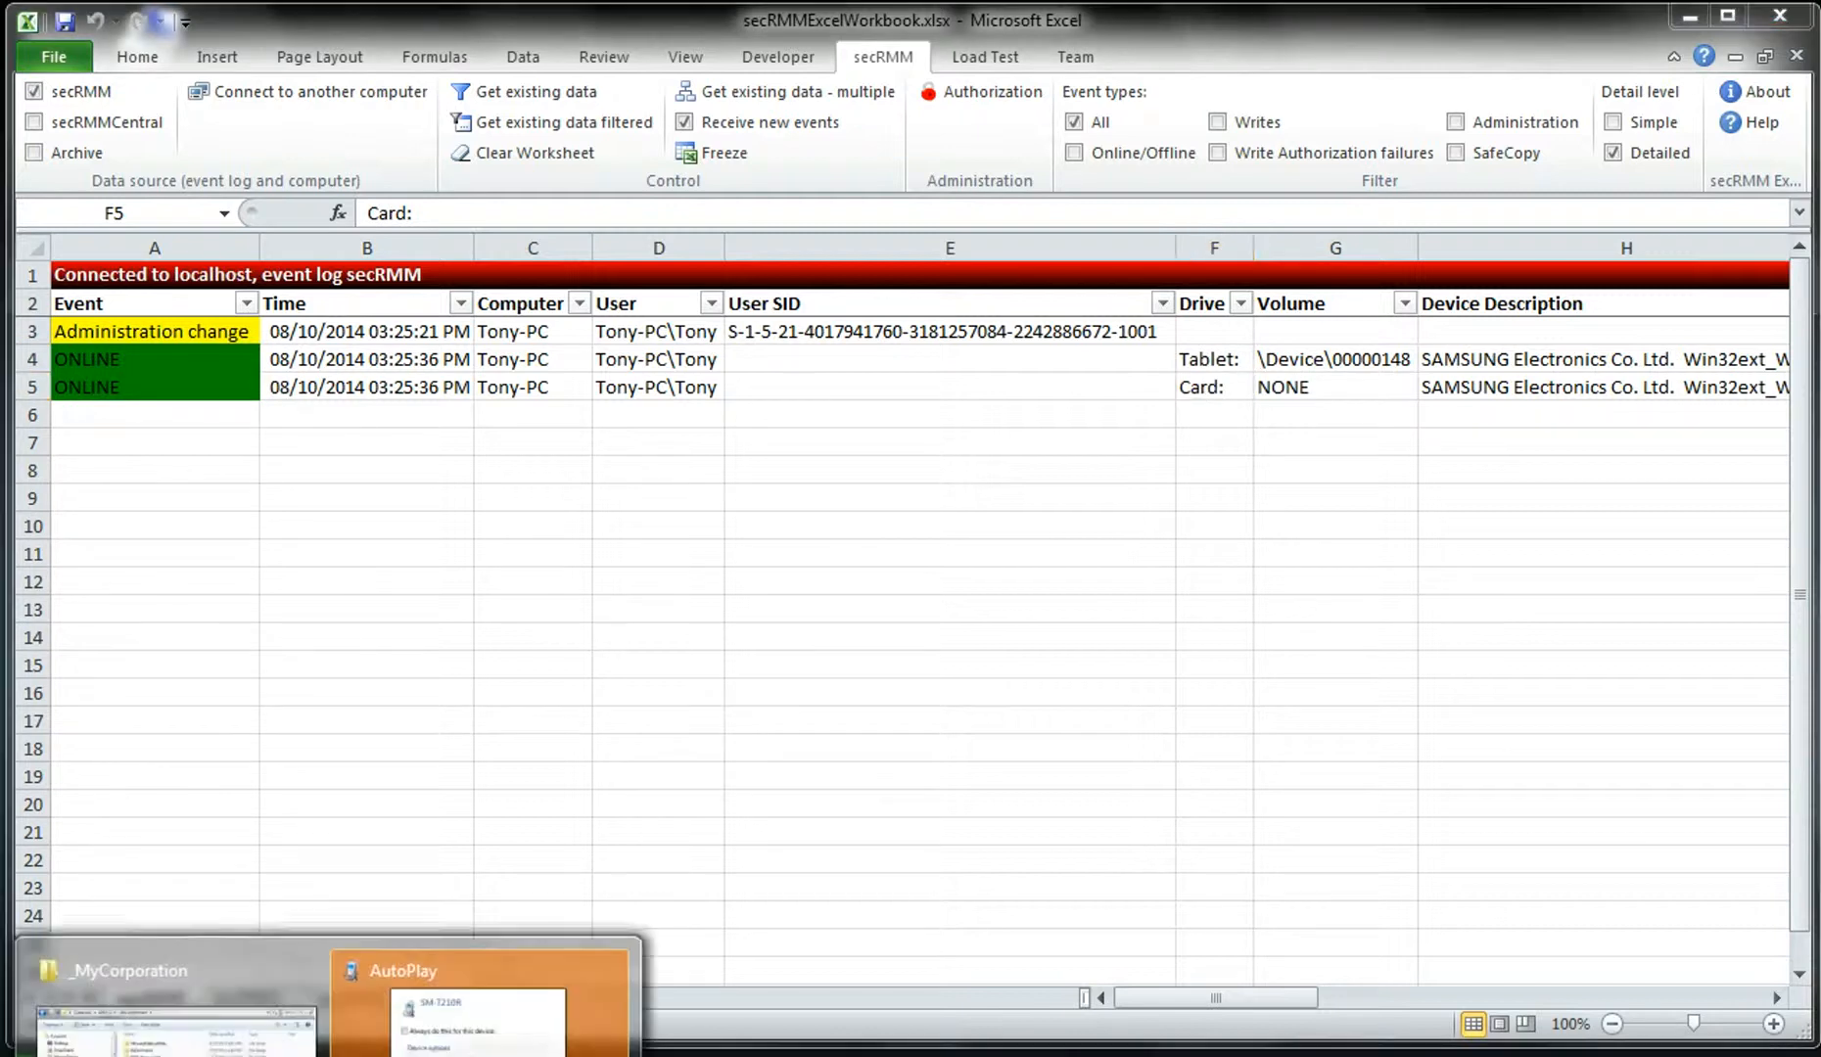
- Open the SM-T210R device in Windows Explorer and go to the Documents folder in its Tablet storage
left_click(602, 1003)
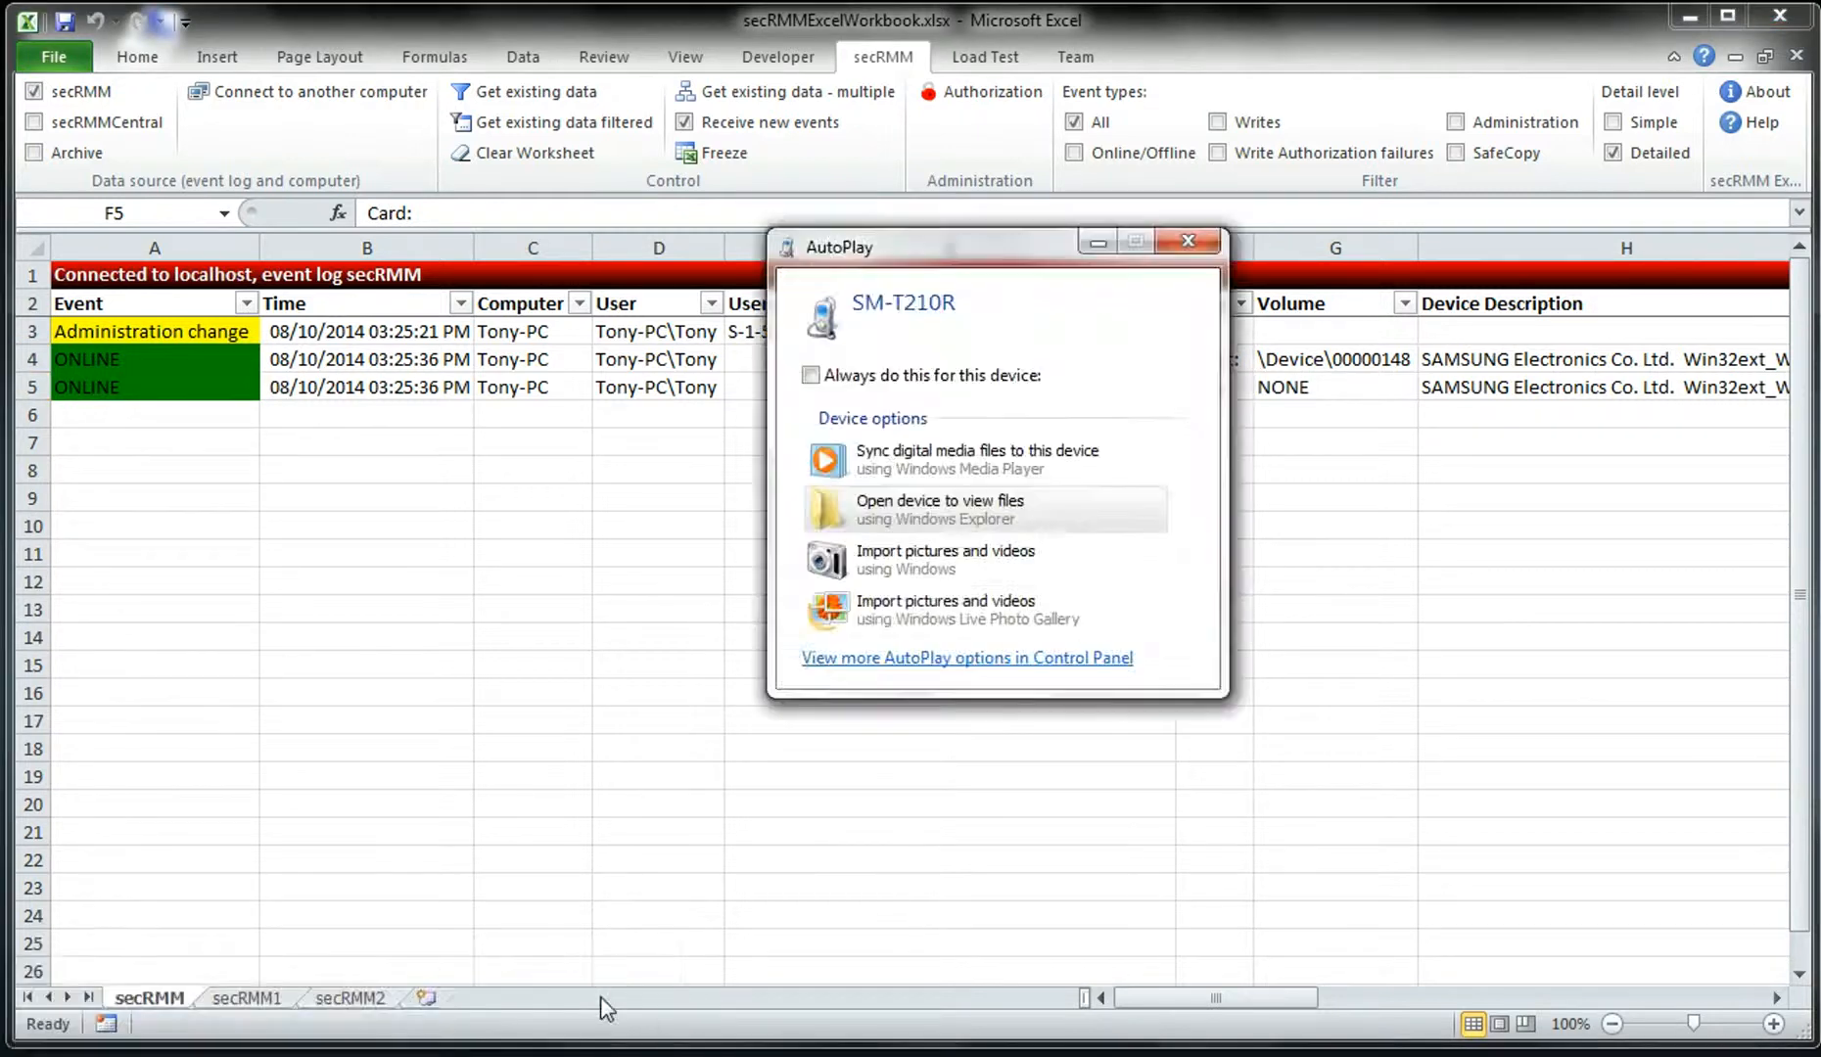
left_click(960, 509)
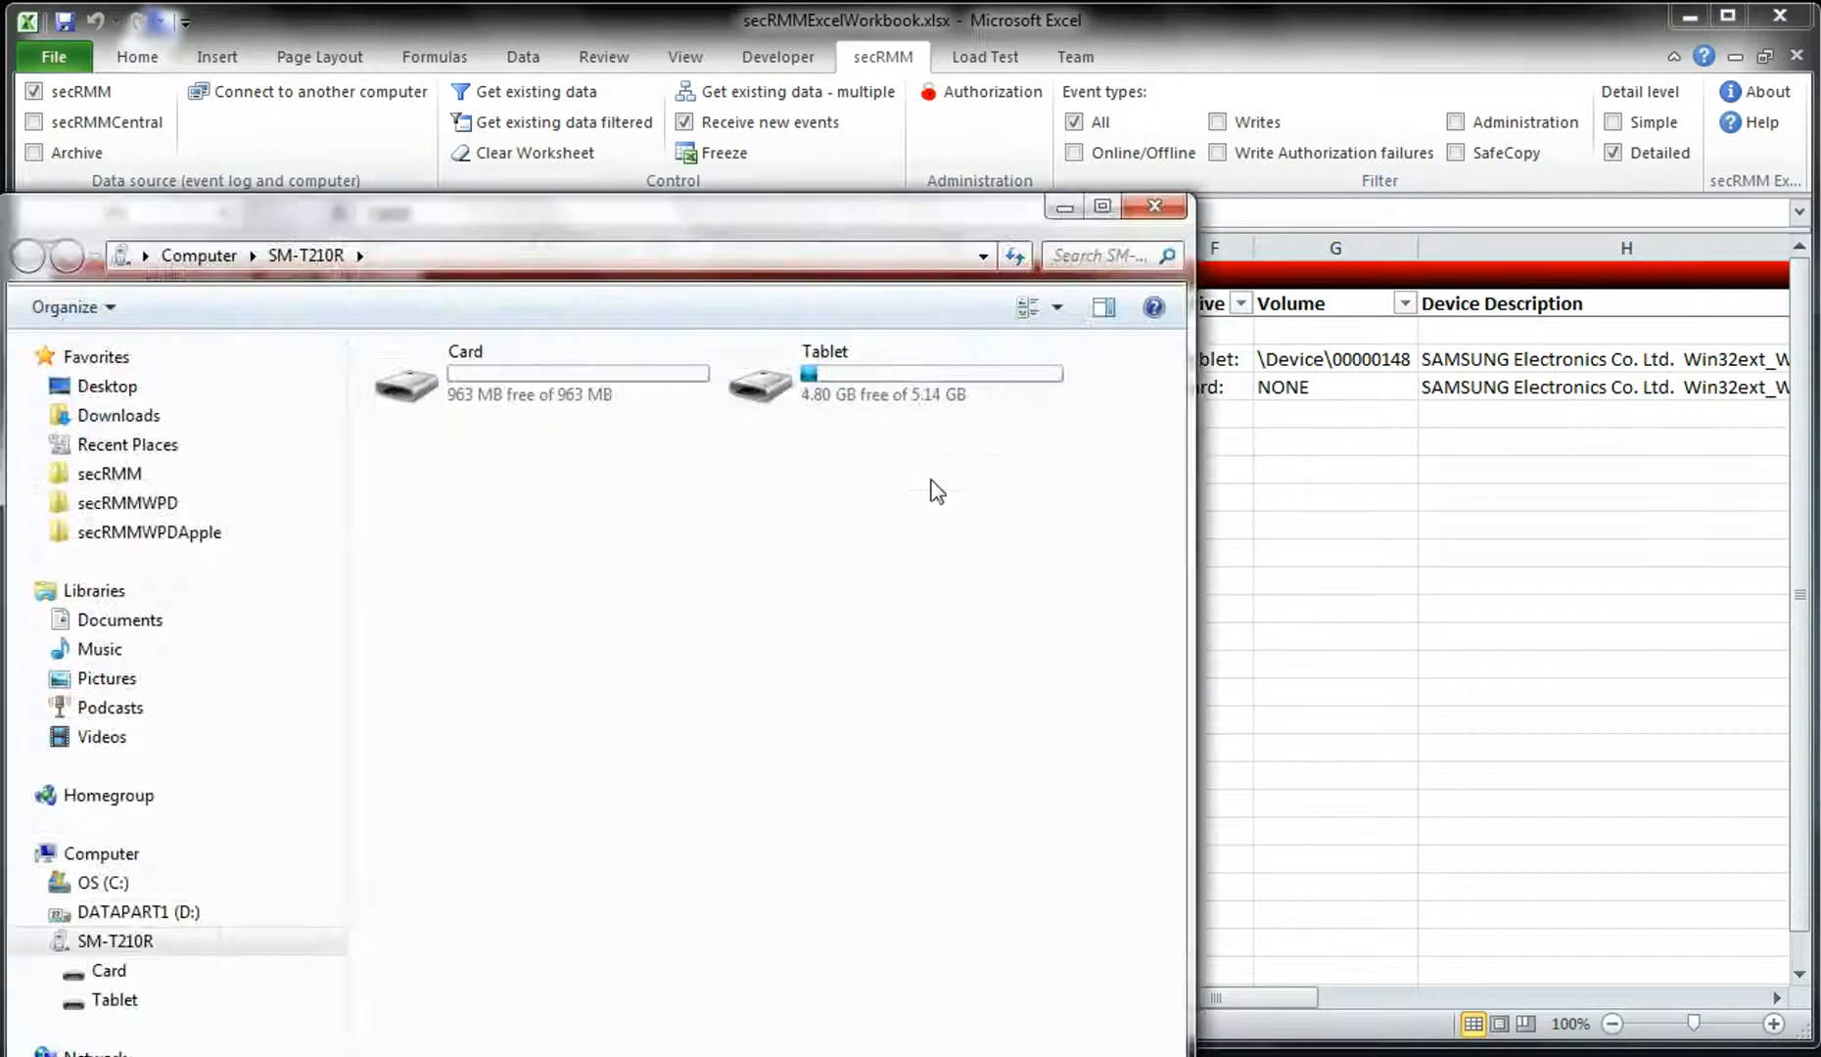
left_click_drag(794, 221, 1424, 54)
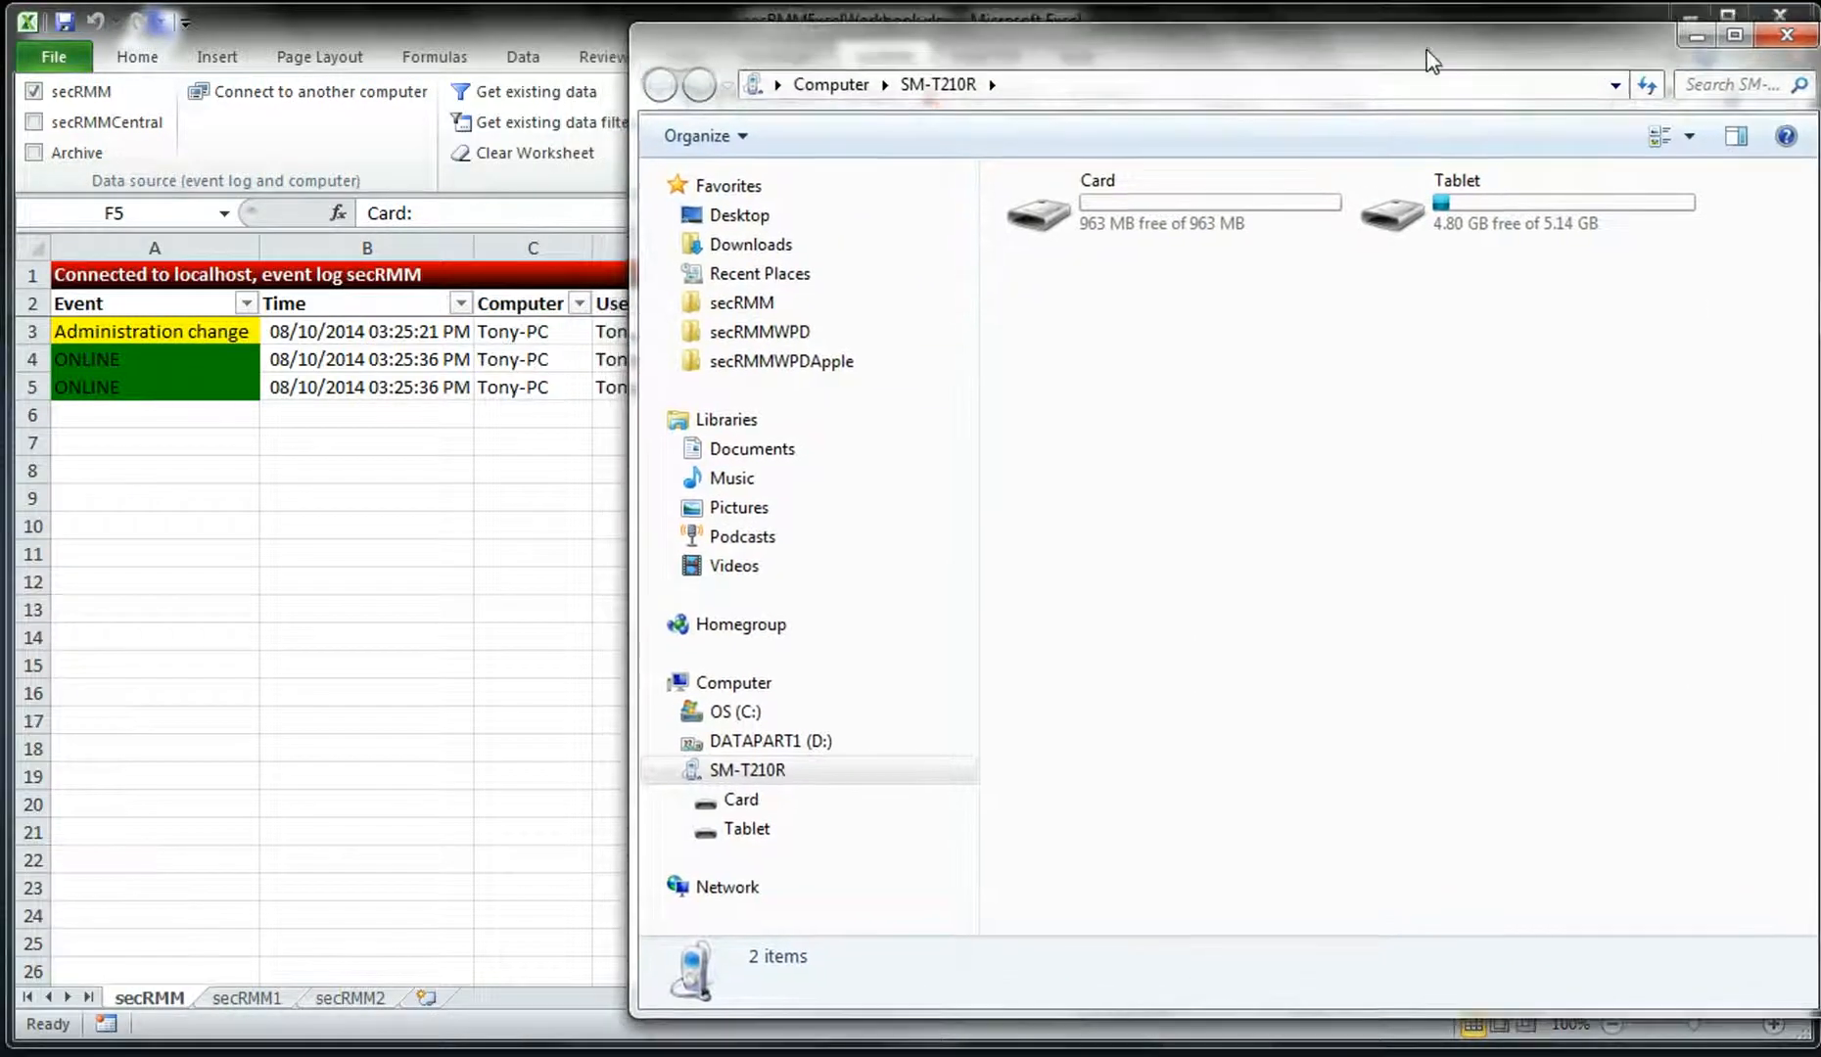
double_click(1469, 201)
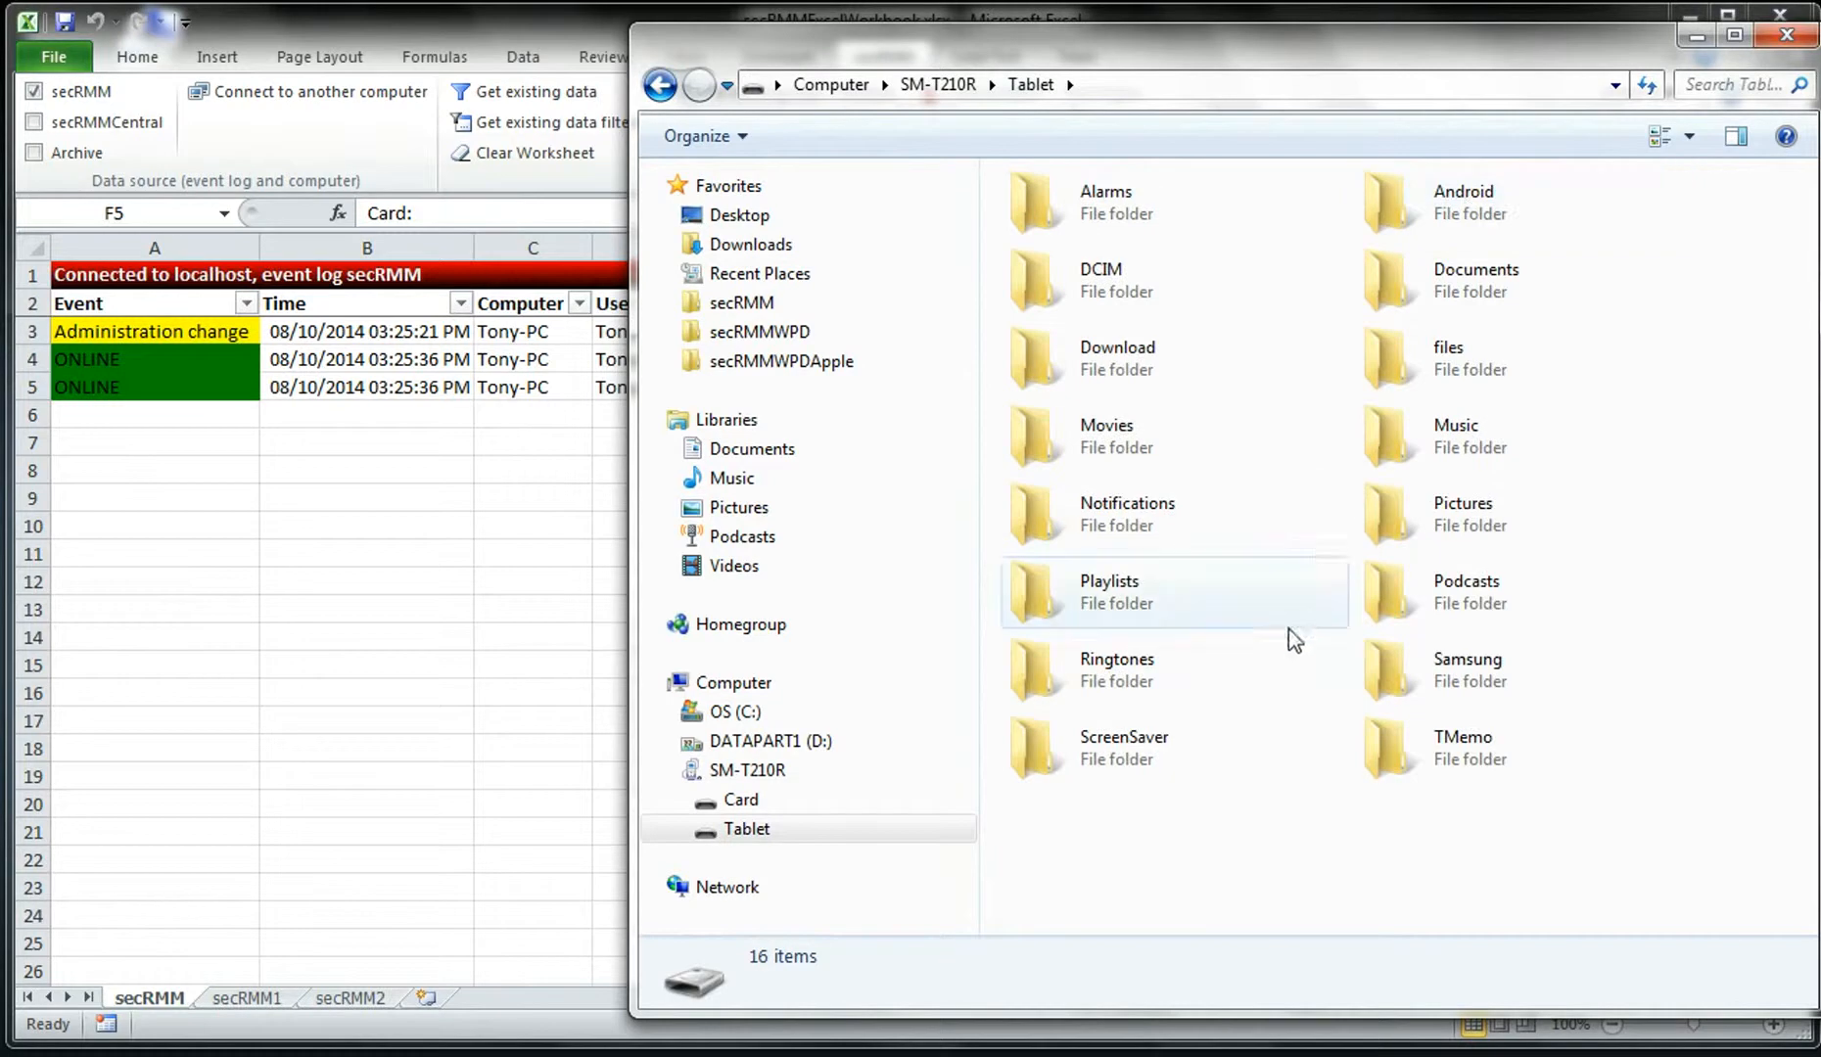
double_click(1432, 305)
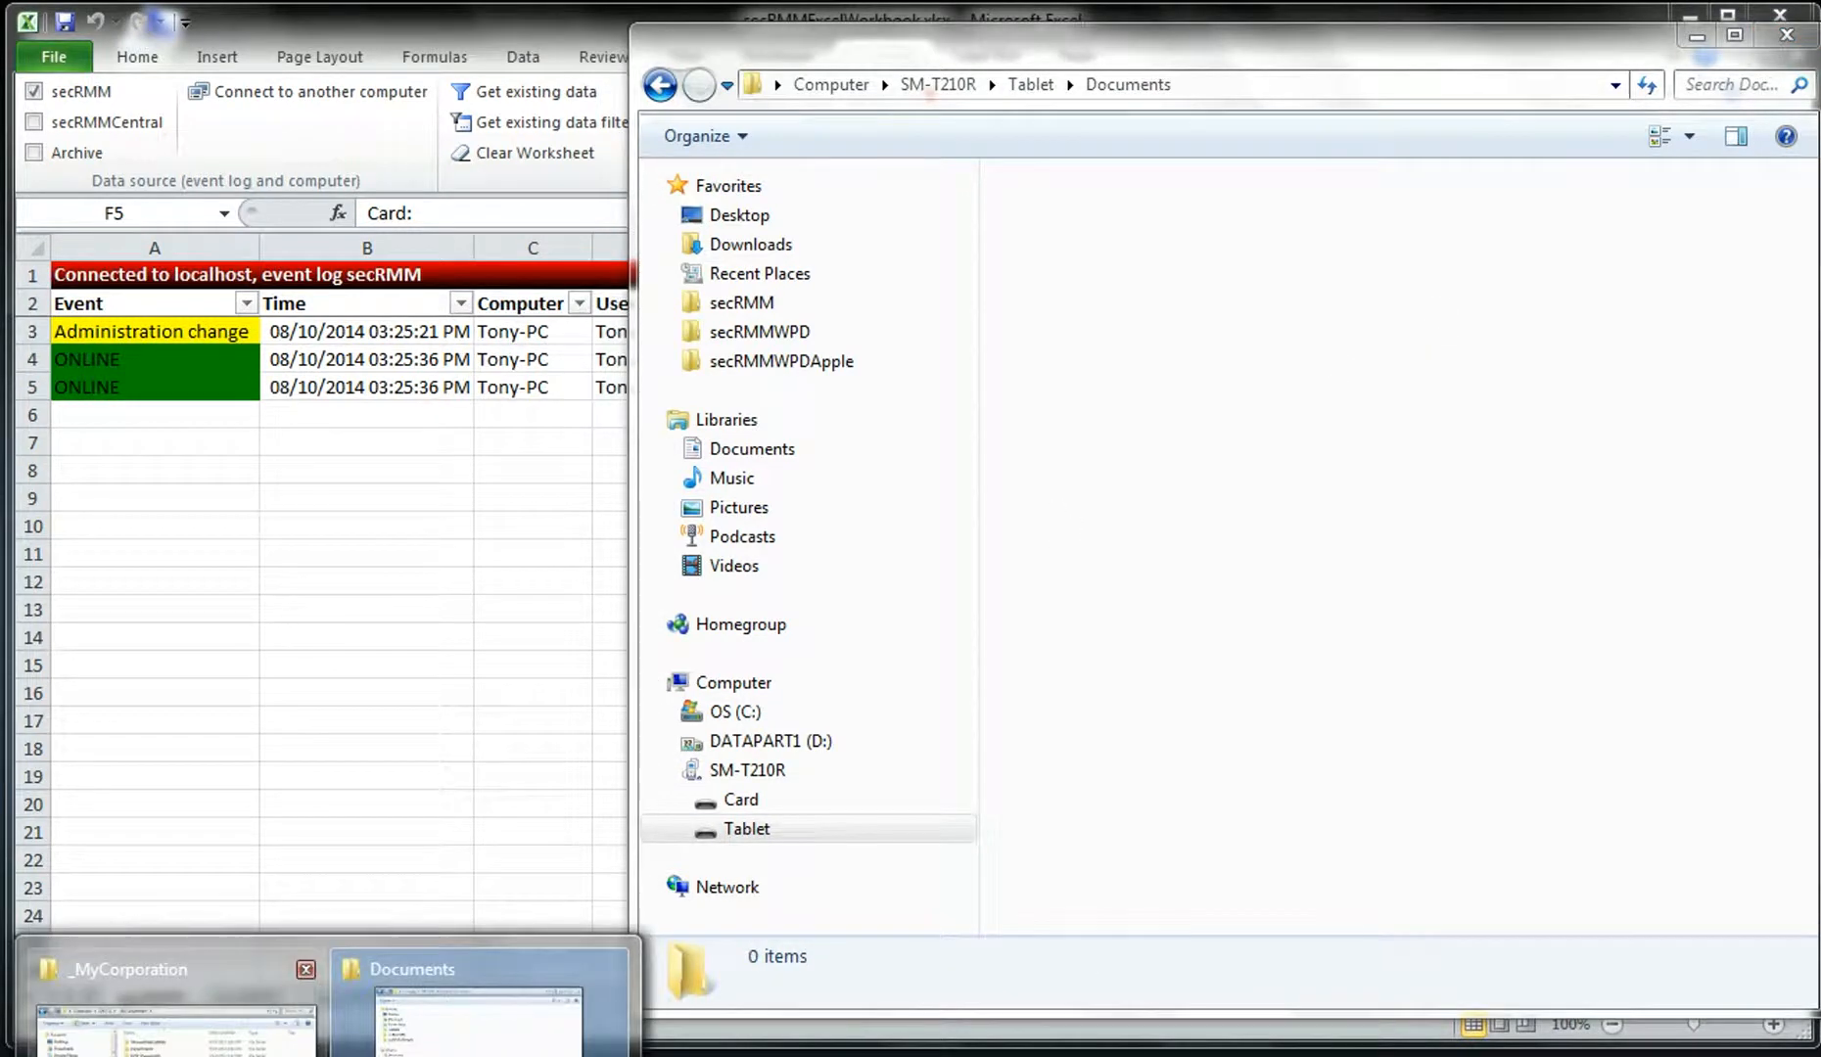
- Try to copy Customer List Y2011.xlsx from C:\_MyCorporation to the tablet's Documents folder
left_click(167, 988)
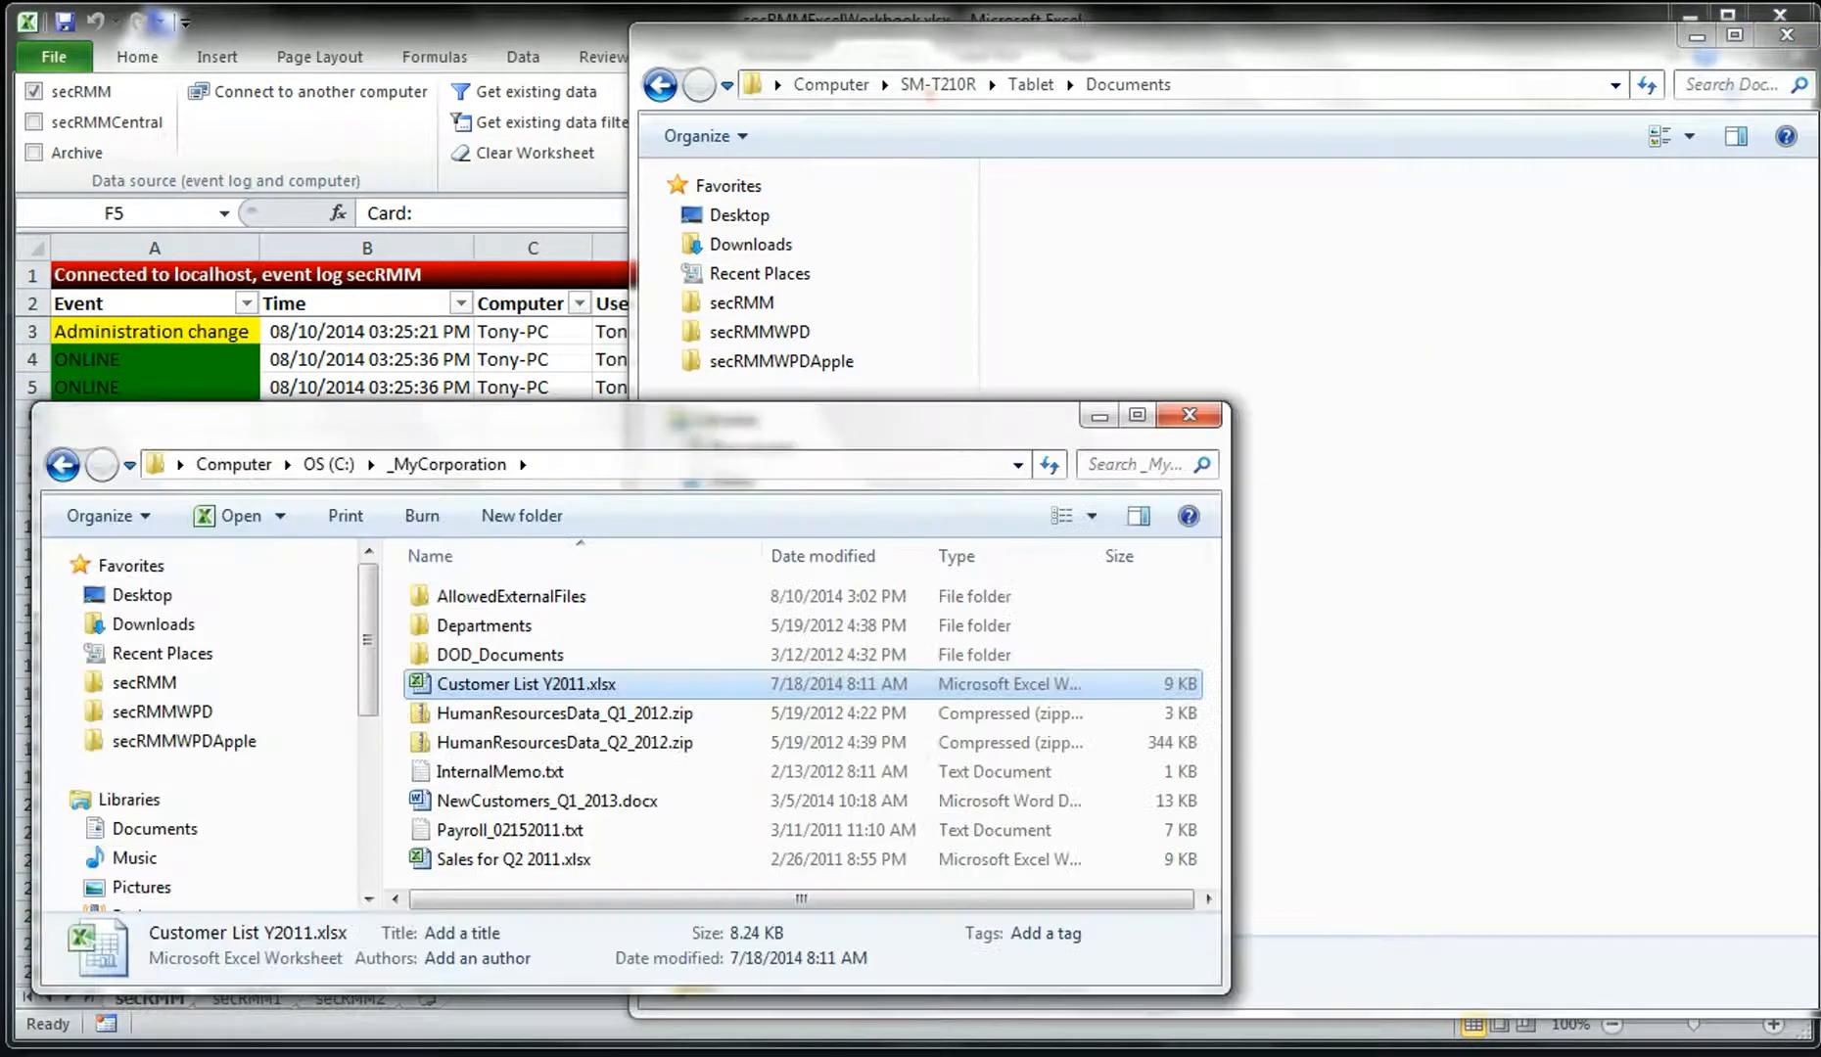
left_click(505, 598)
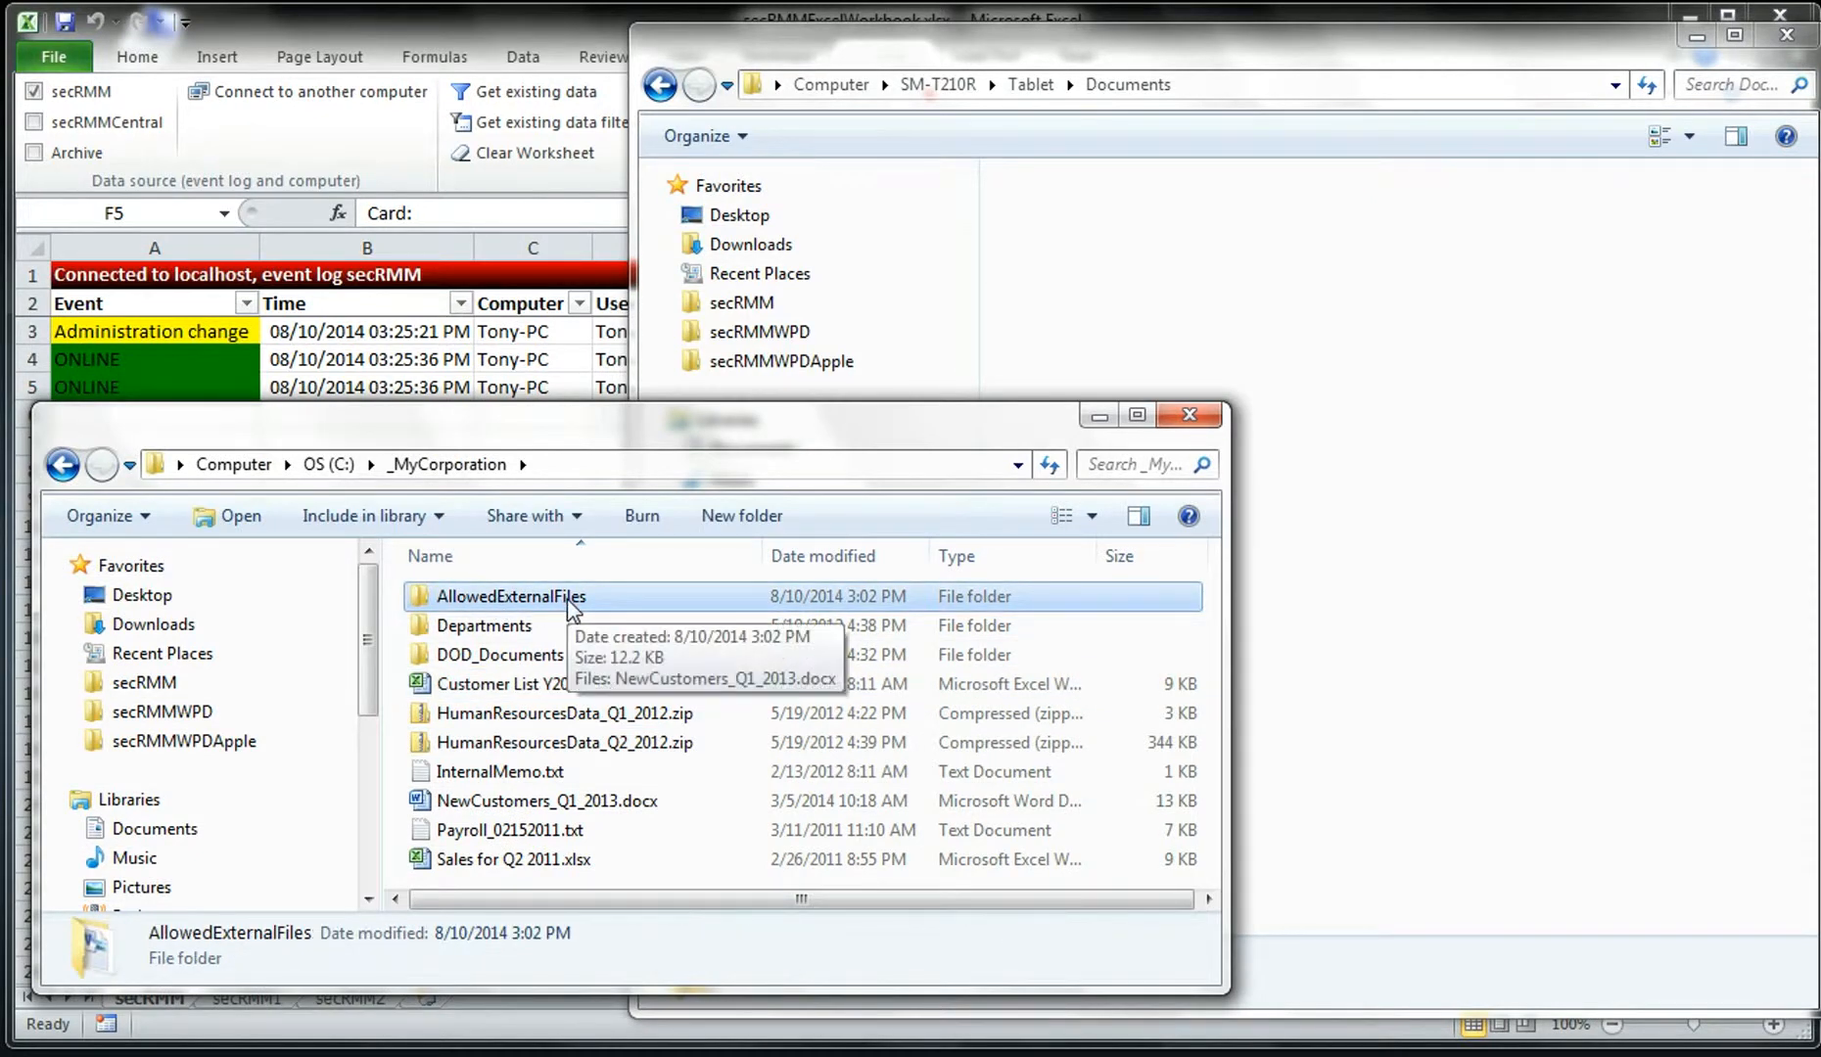
left_click_drag(506, 690, 1405, 377)
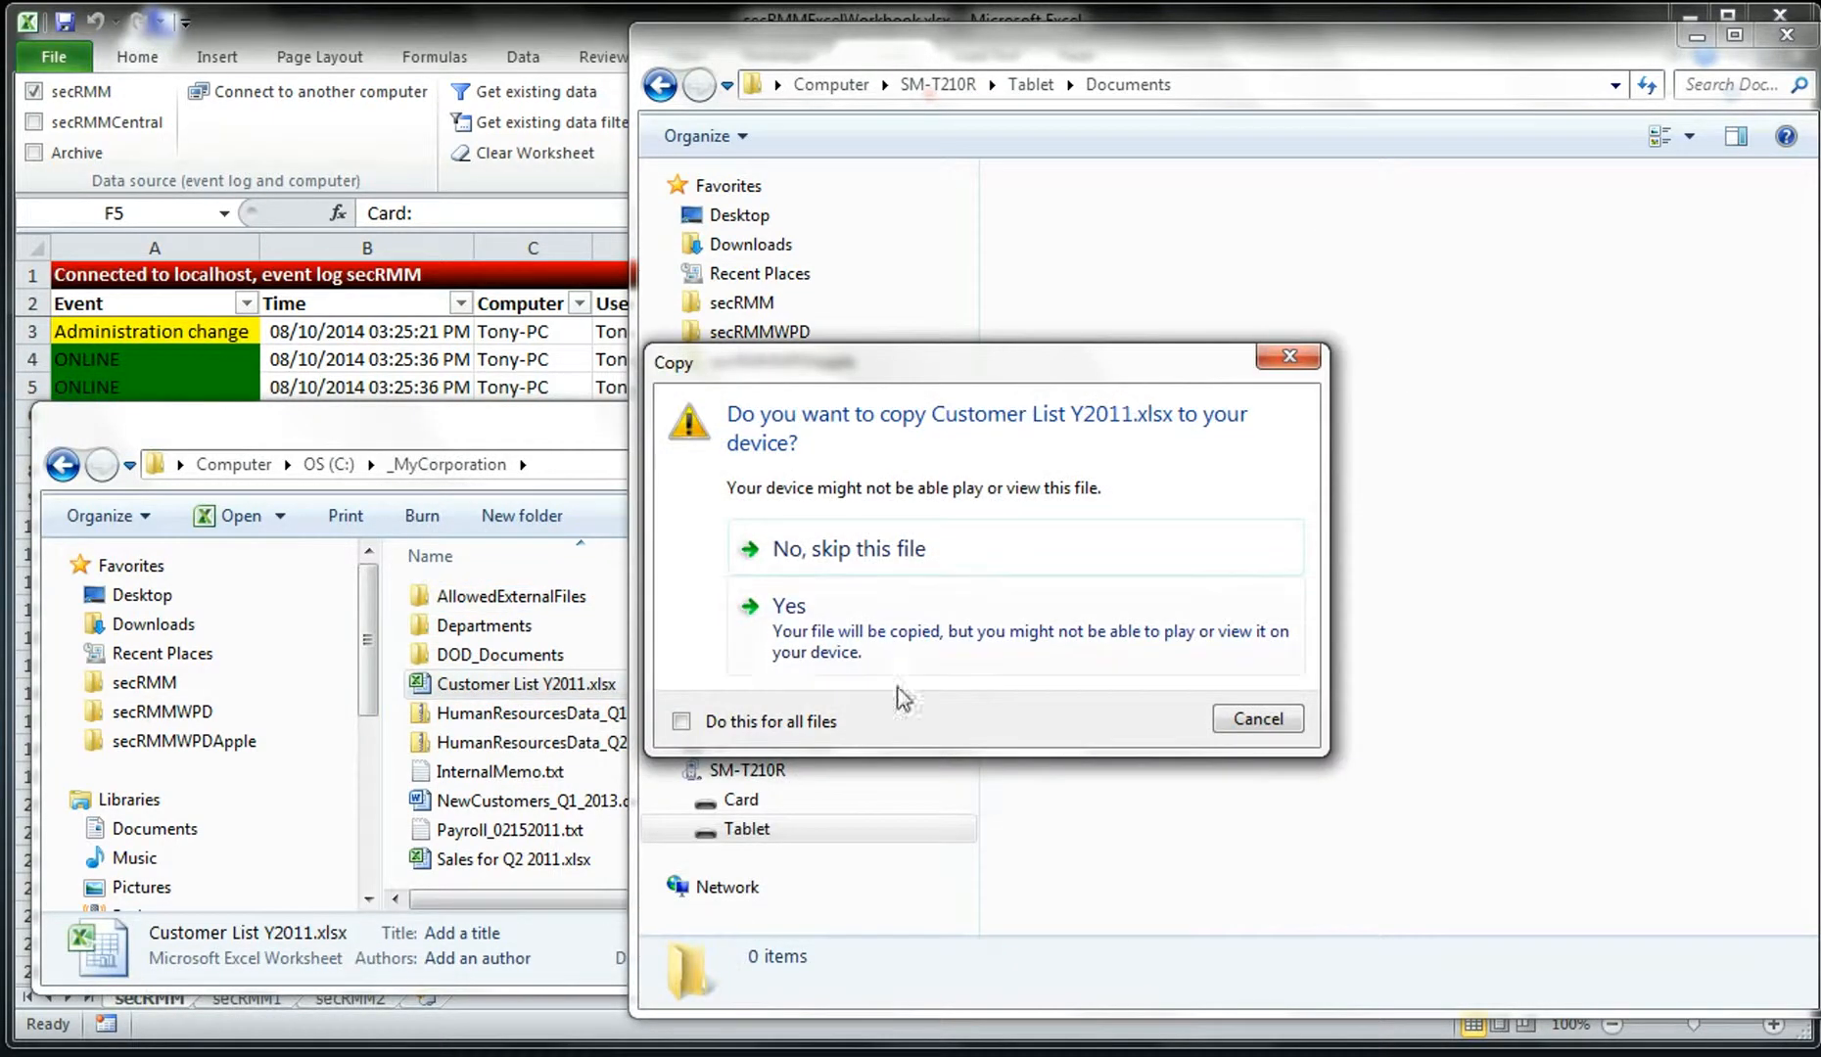
left_click(783, 638)
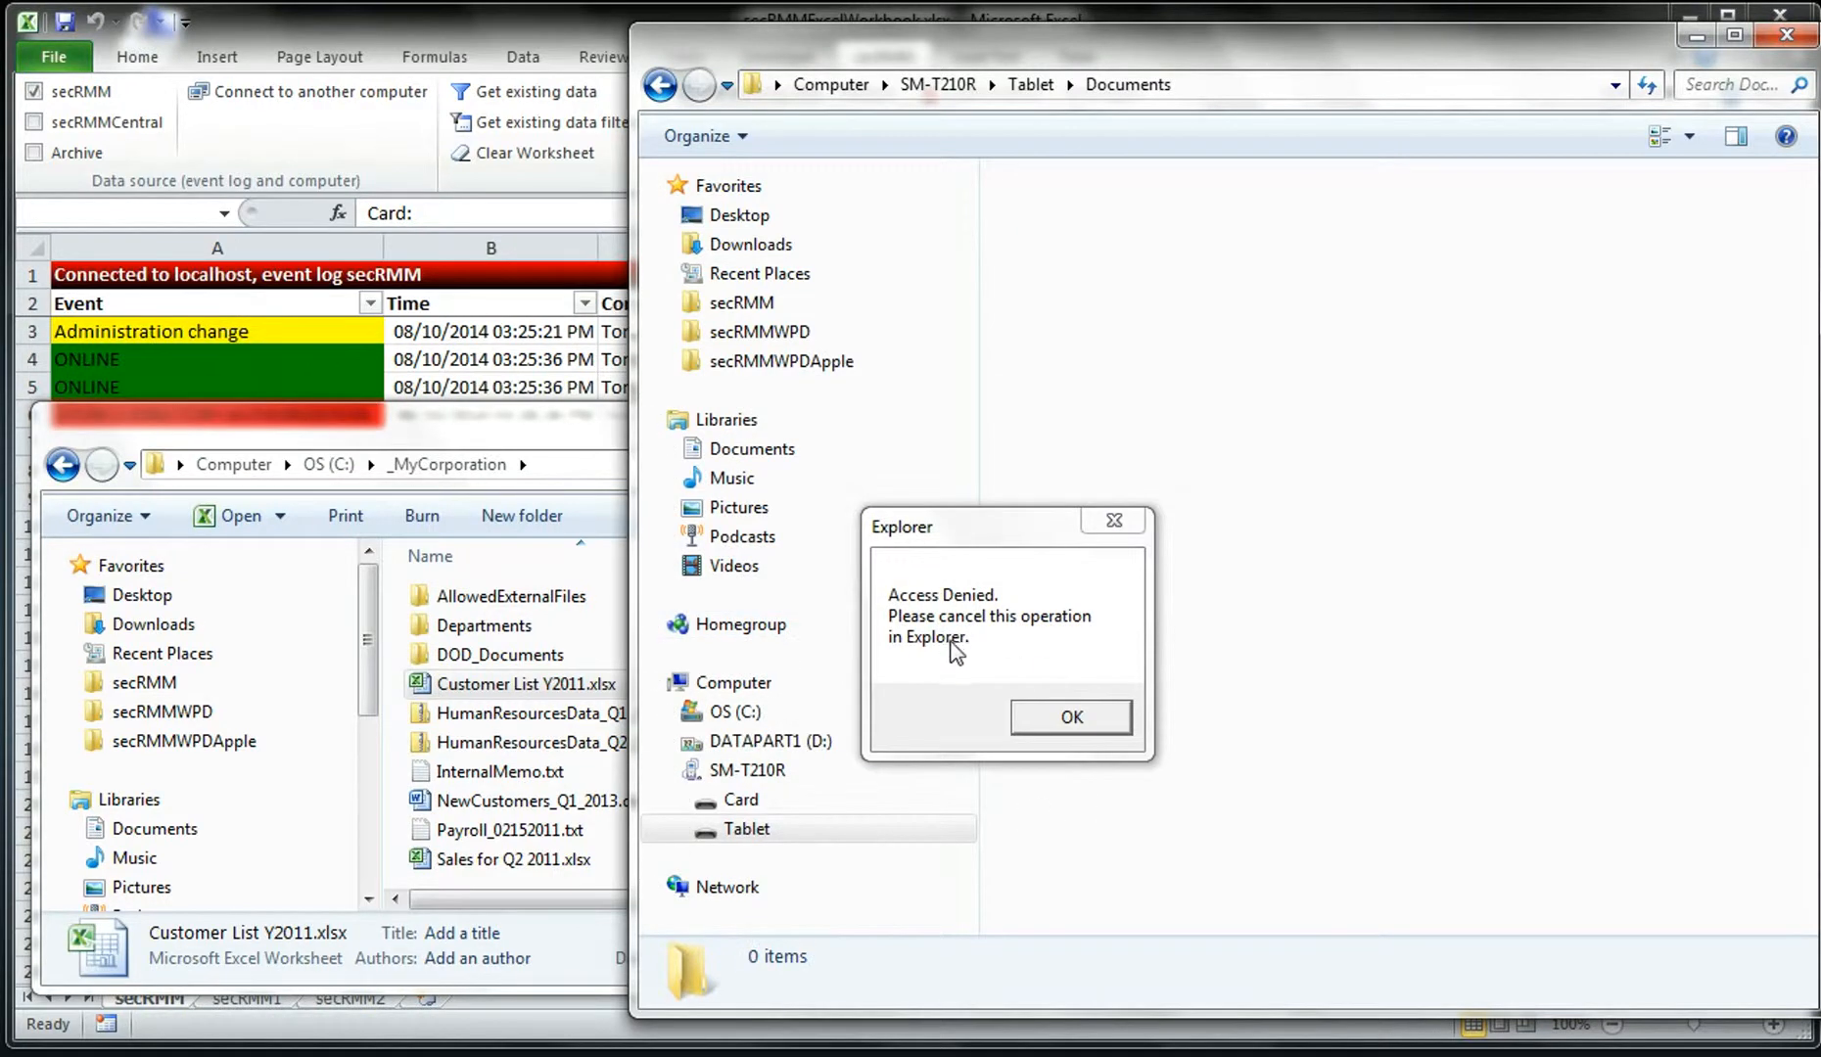
left_click(1096, 728)
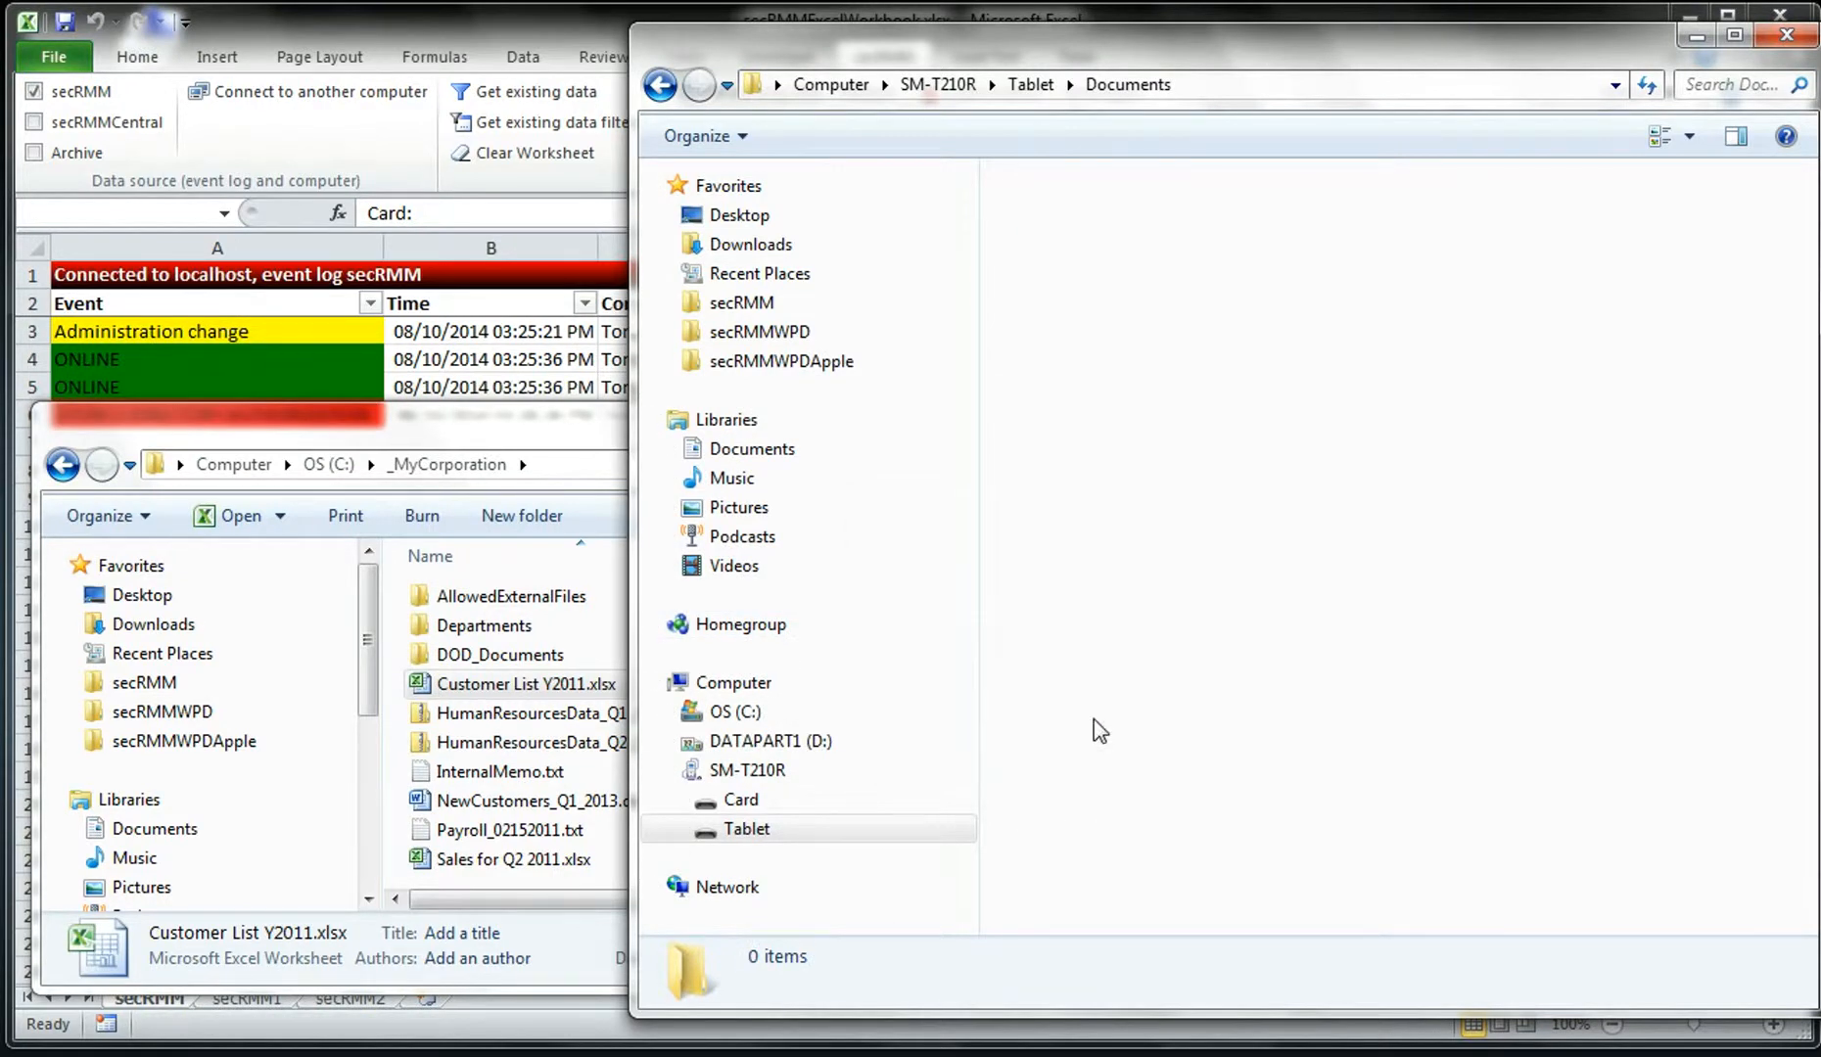
- Return to the Excel workbook and examine the Source File and Message of the SOURCE DIRECTORY AUTHORIZATION event
left_click(567, 15)
left_click(315, 416)
double_click(315, 417)
left_click_drag(695, 115, 1049, 144)
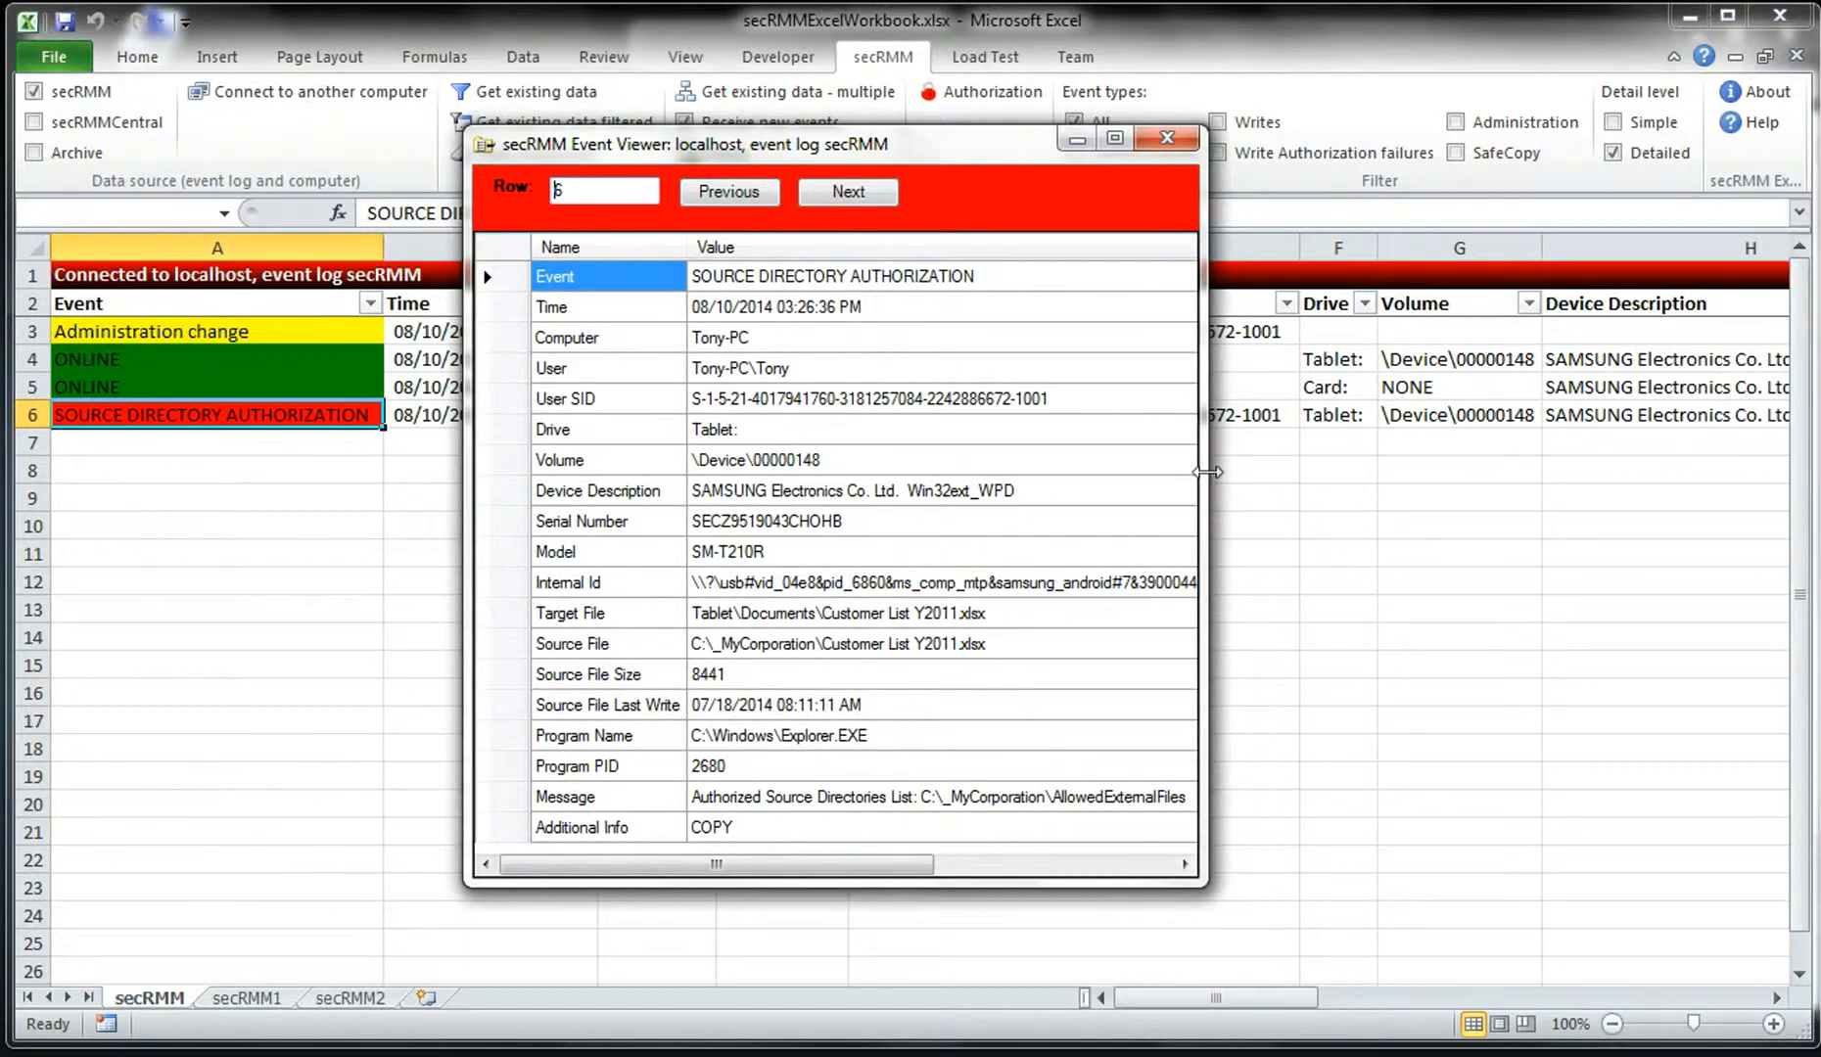
left_click_drag(1205, 472, 1595, 527)
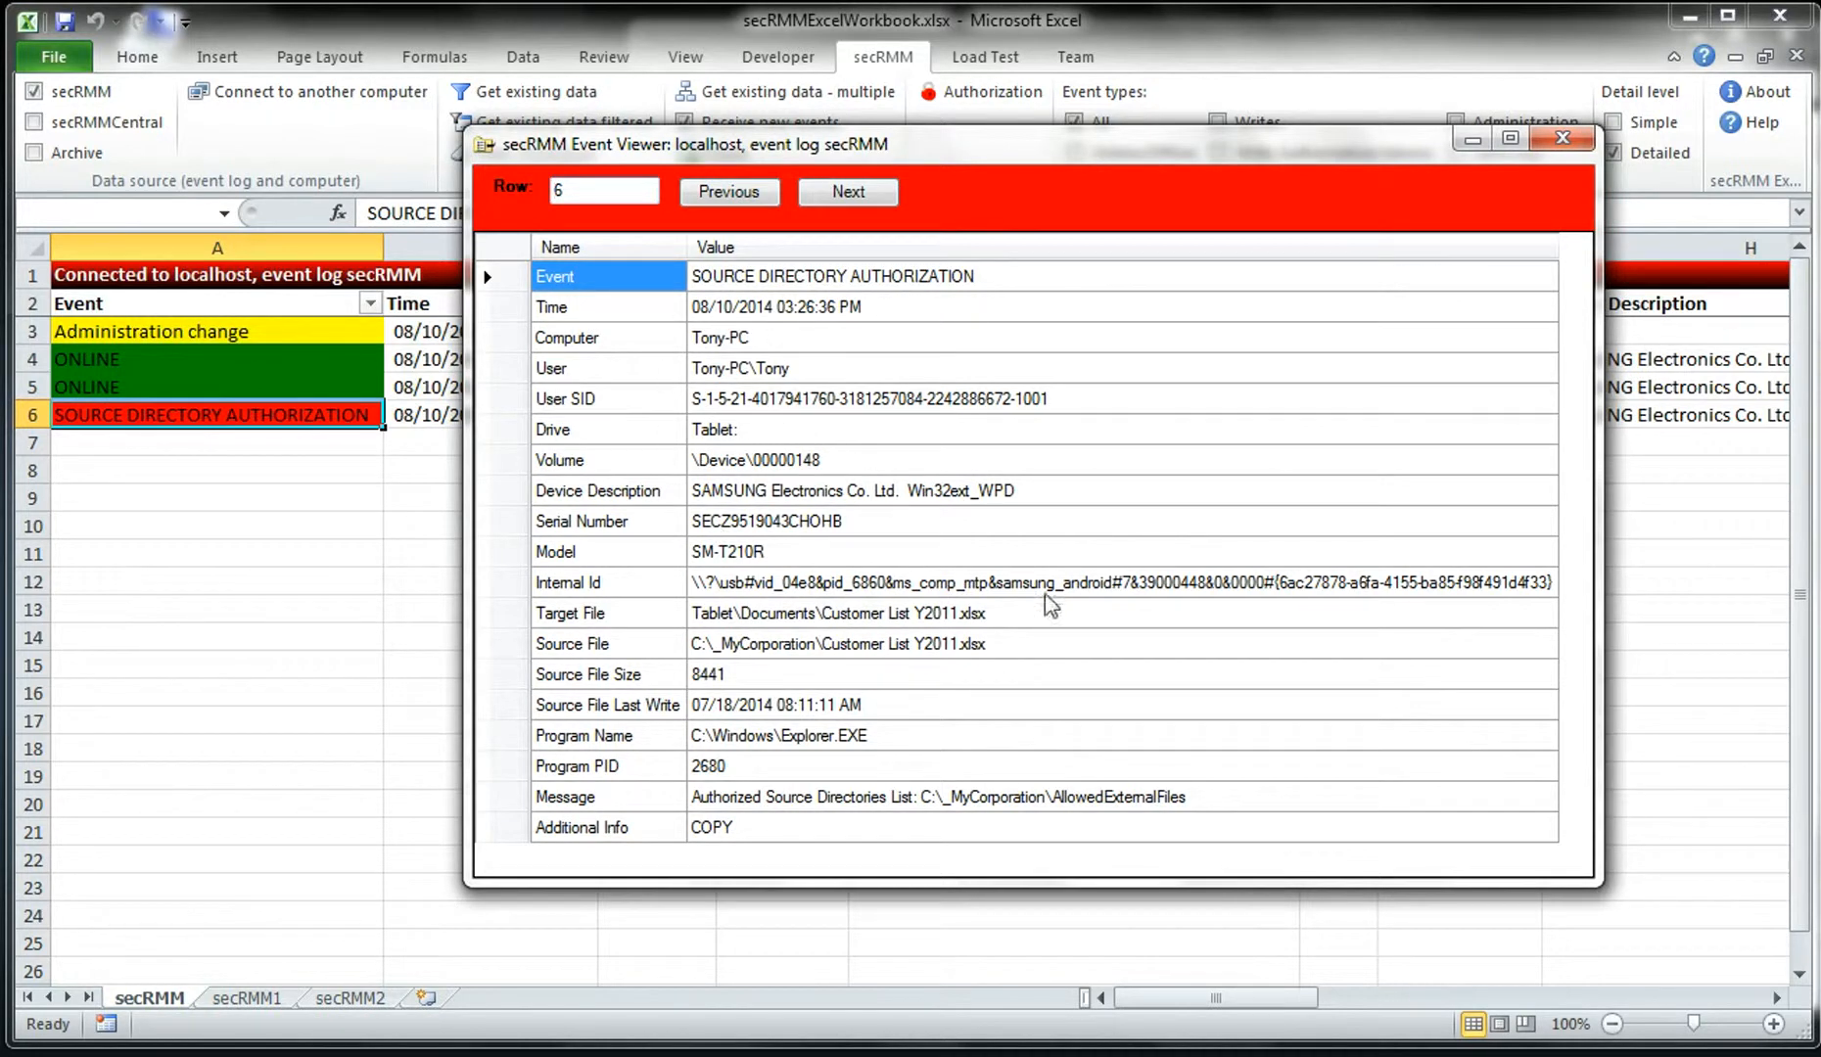
left_click(983, 648)
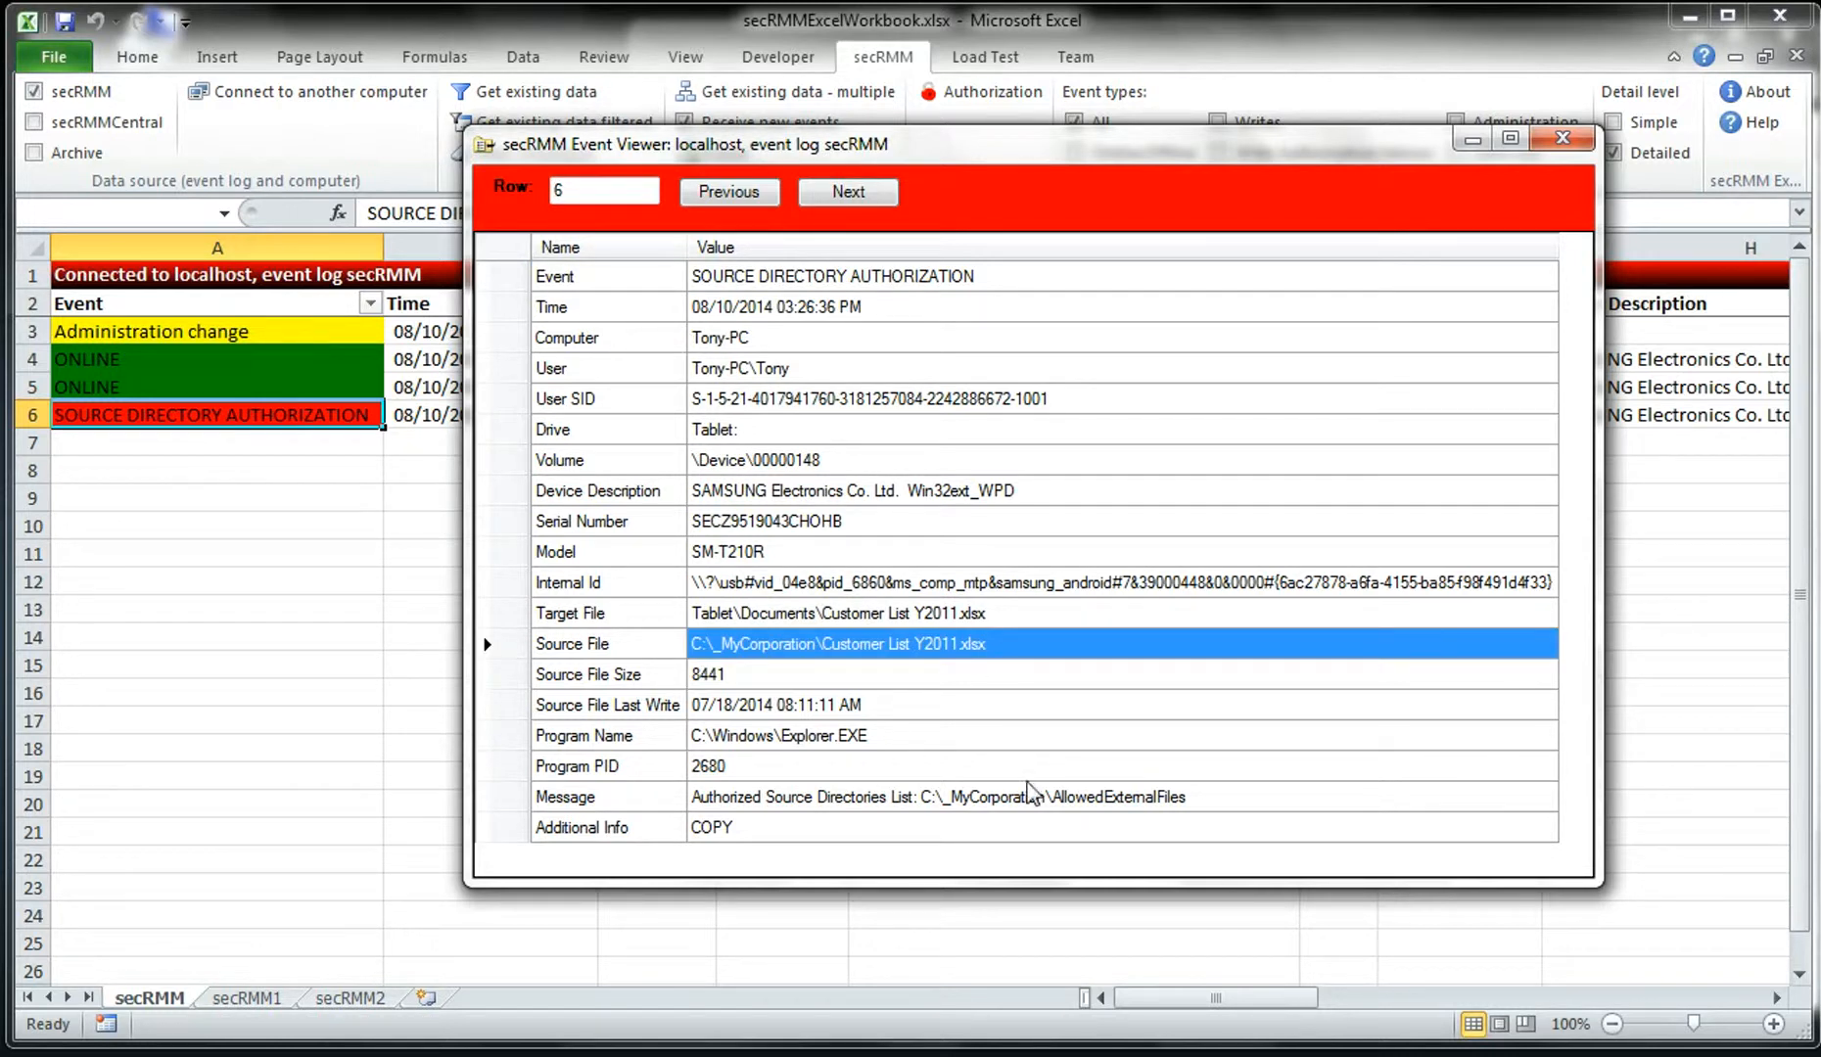
left_click(1217, 801)
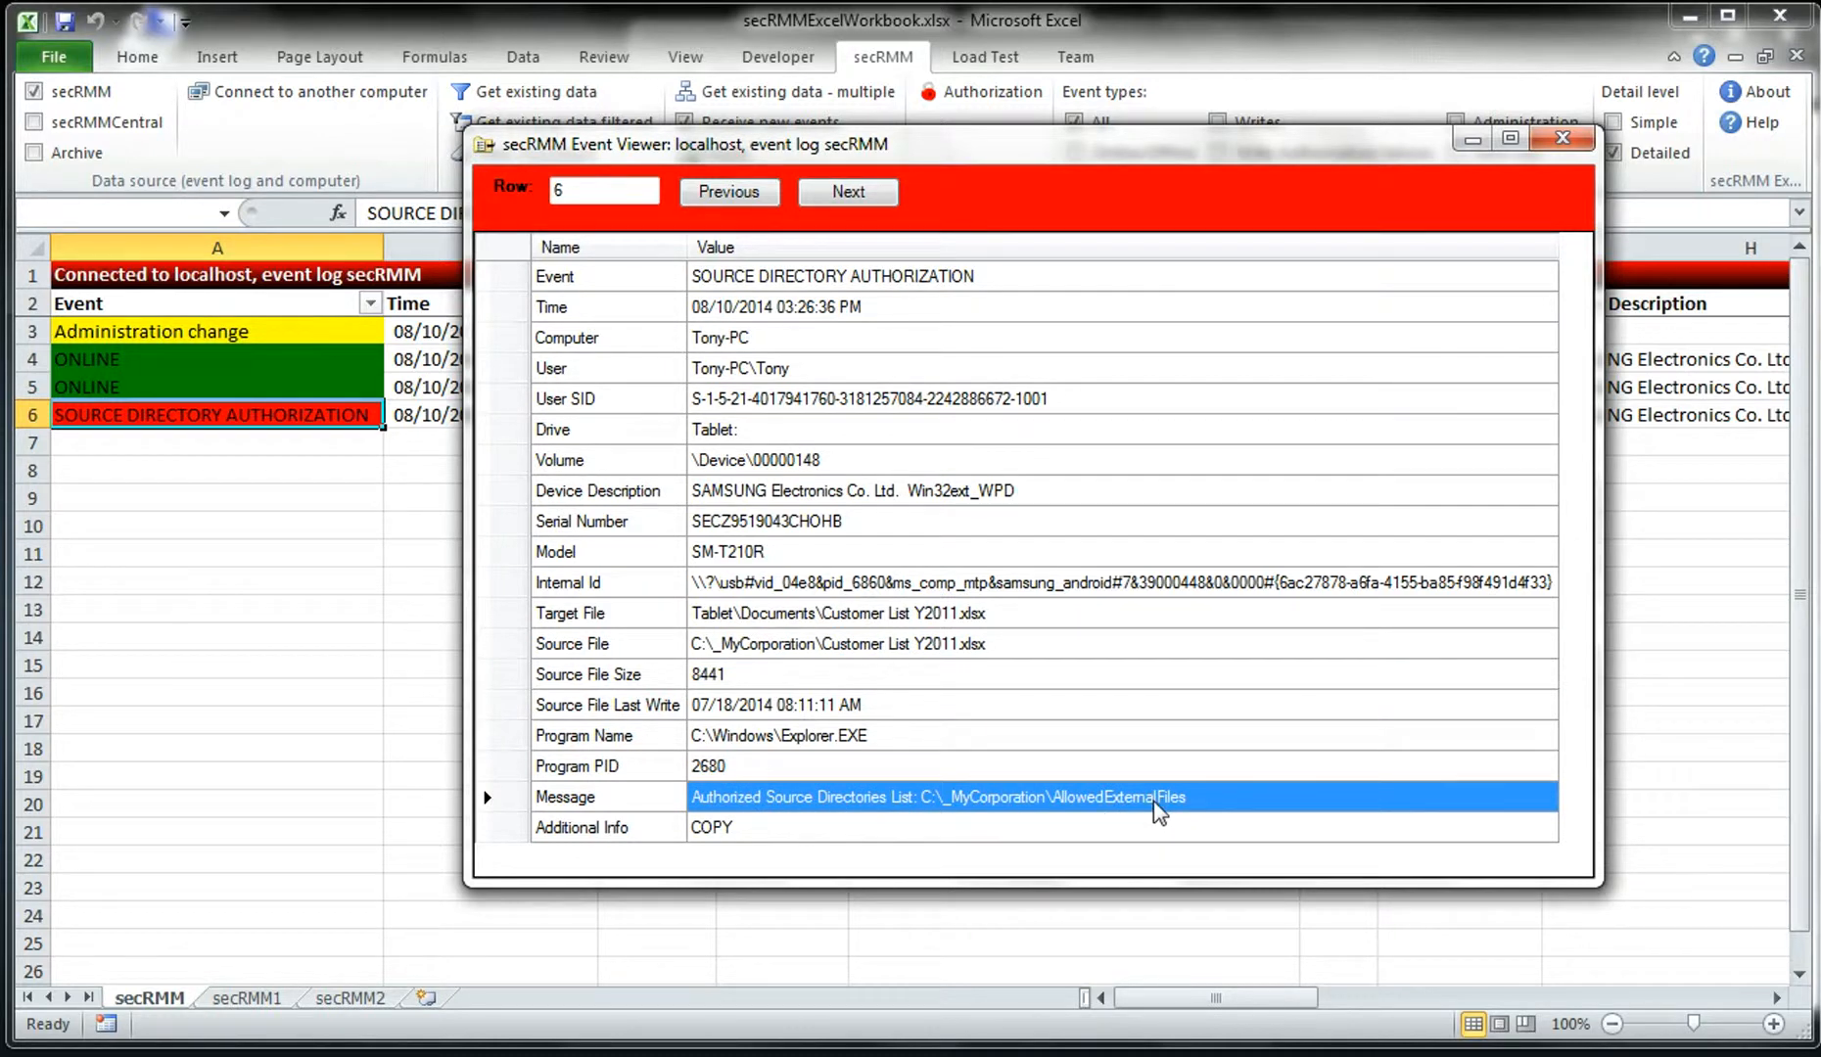
- Close the event details and clear the AllowedDirectories property in Computer Management's secRMM computer configuration
left_click(1562, 142)
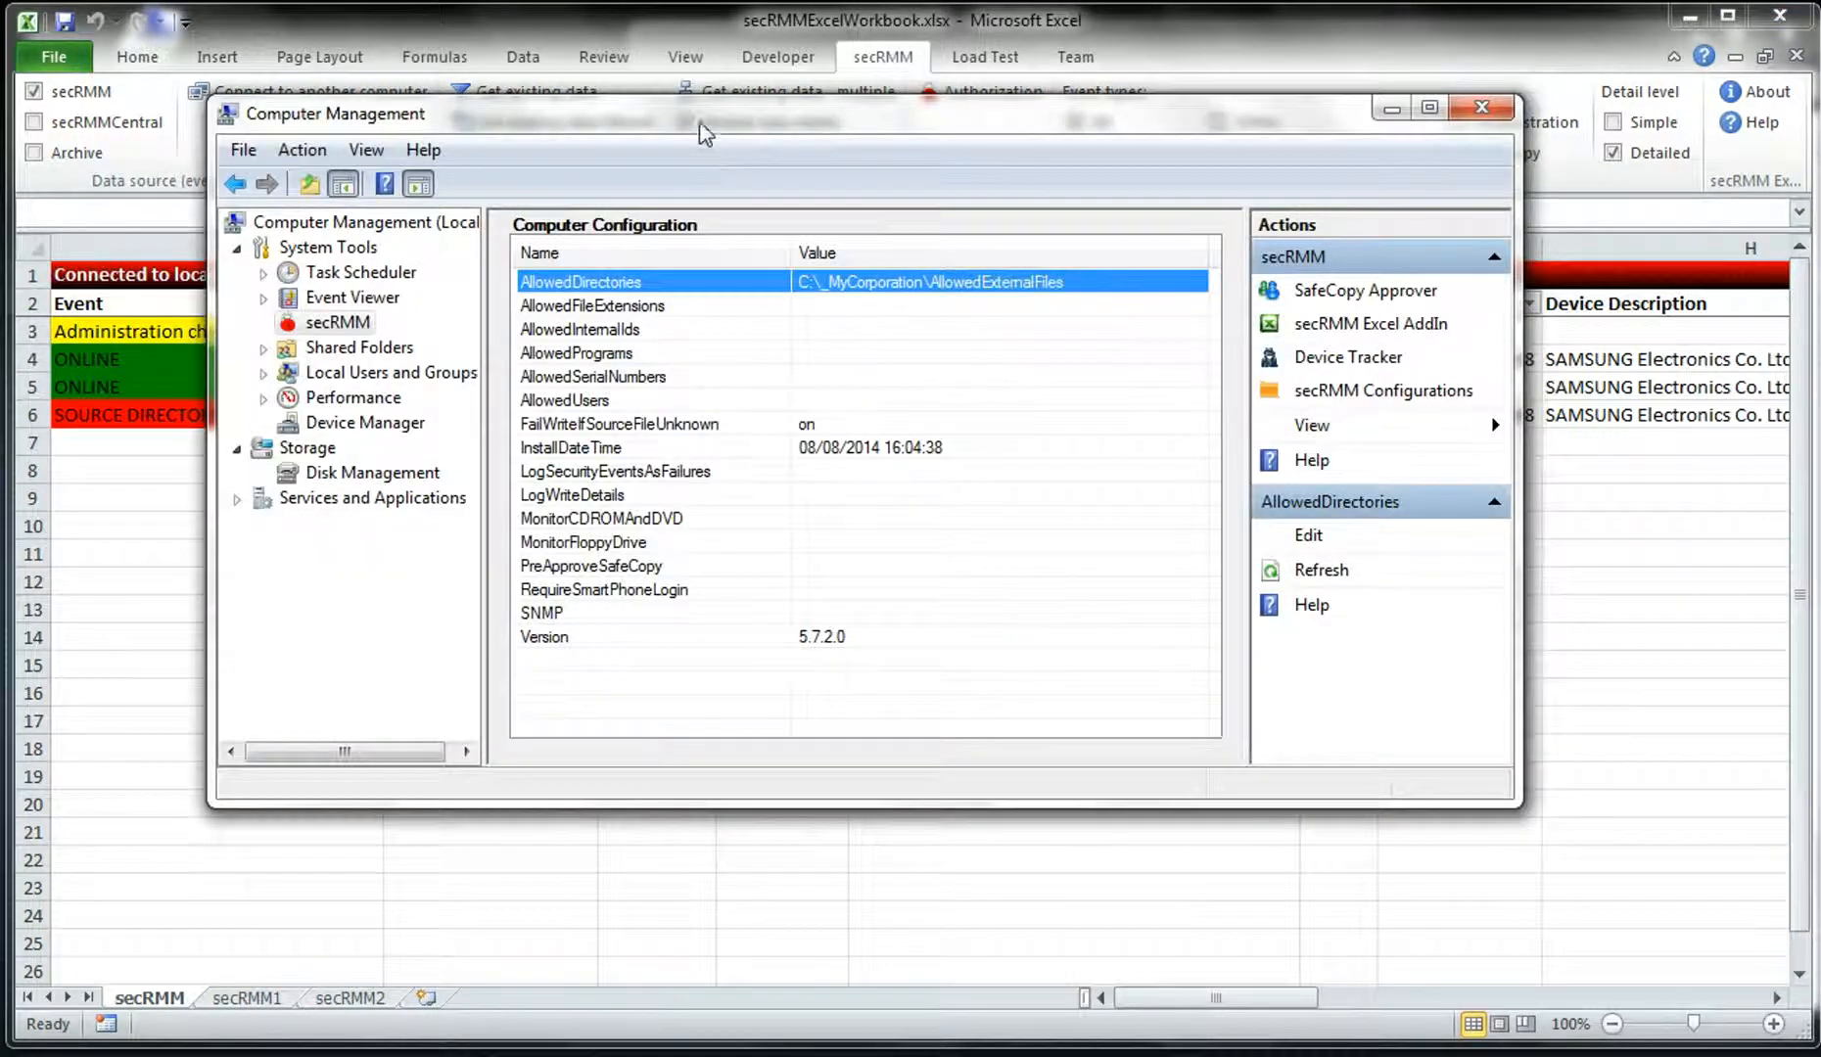
left_click_drag(693, 116, 800, 238)
double_click(765, 400)
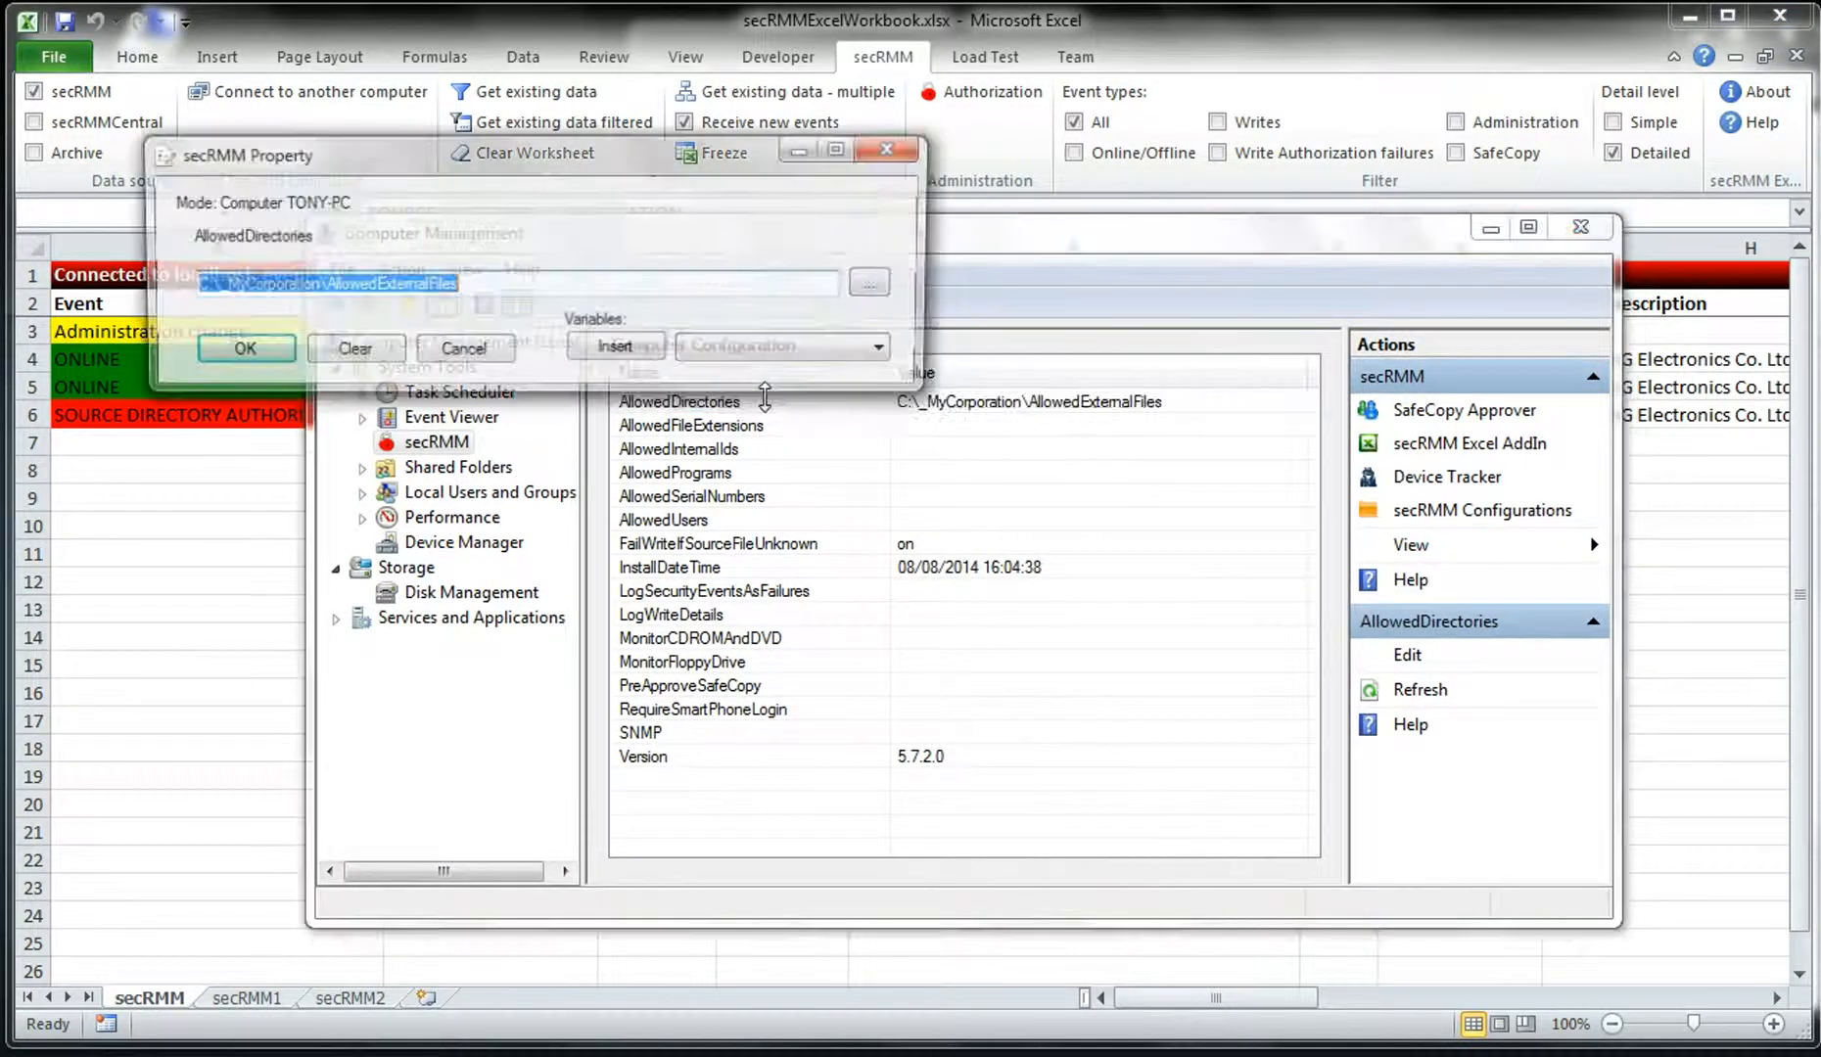
left_click(349, 351)
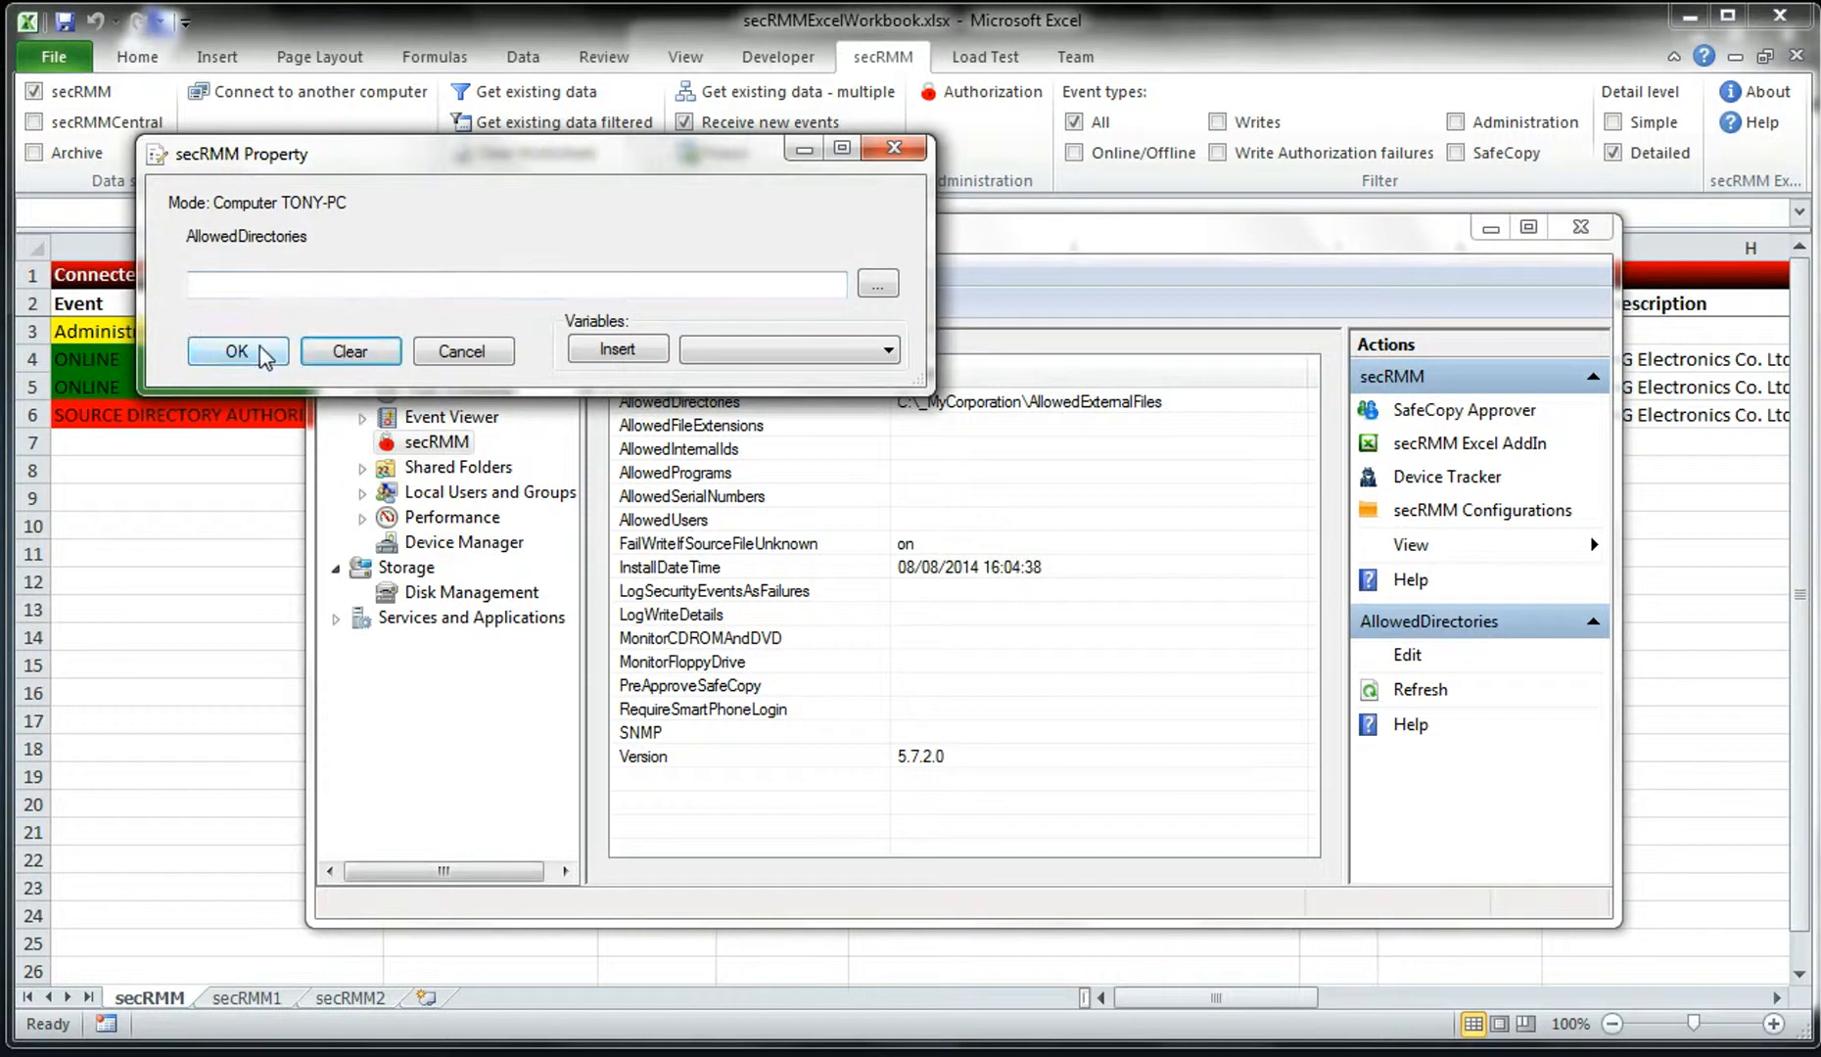
left_click(261, 350)
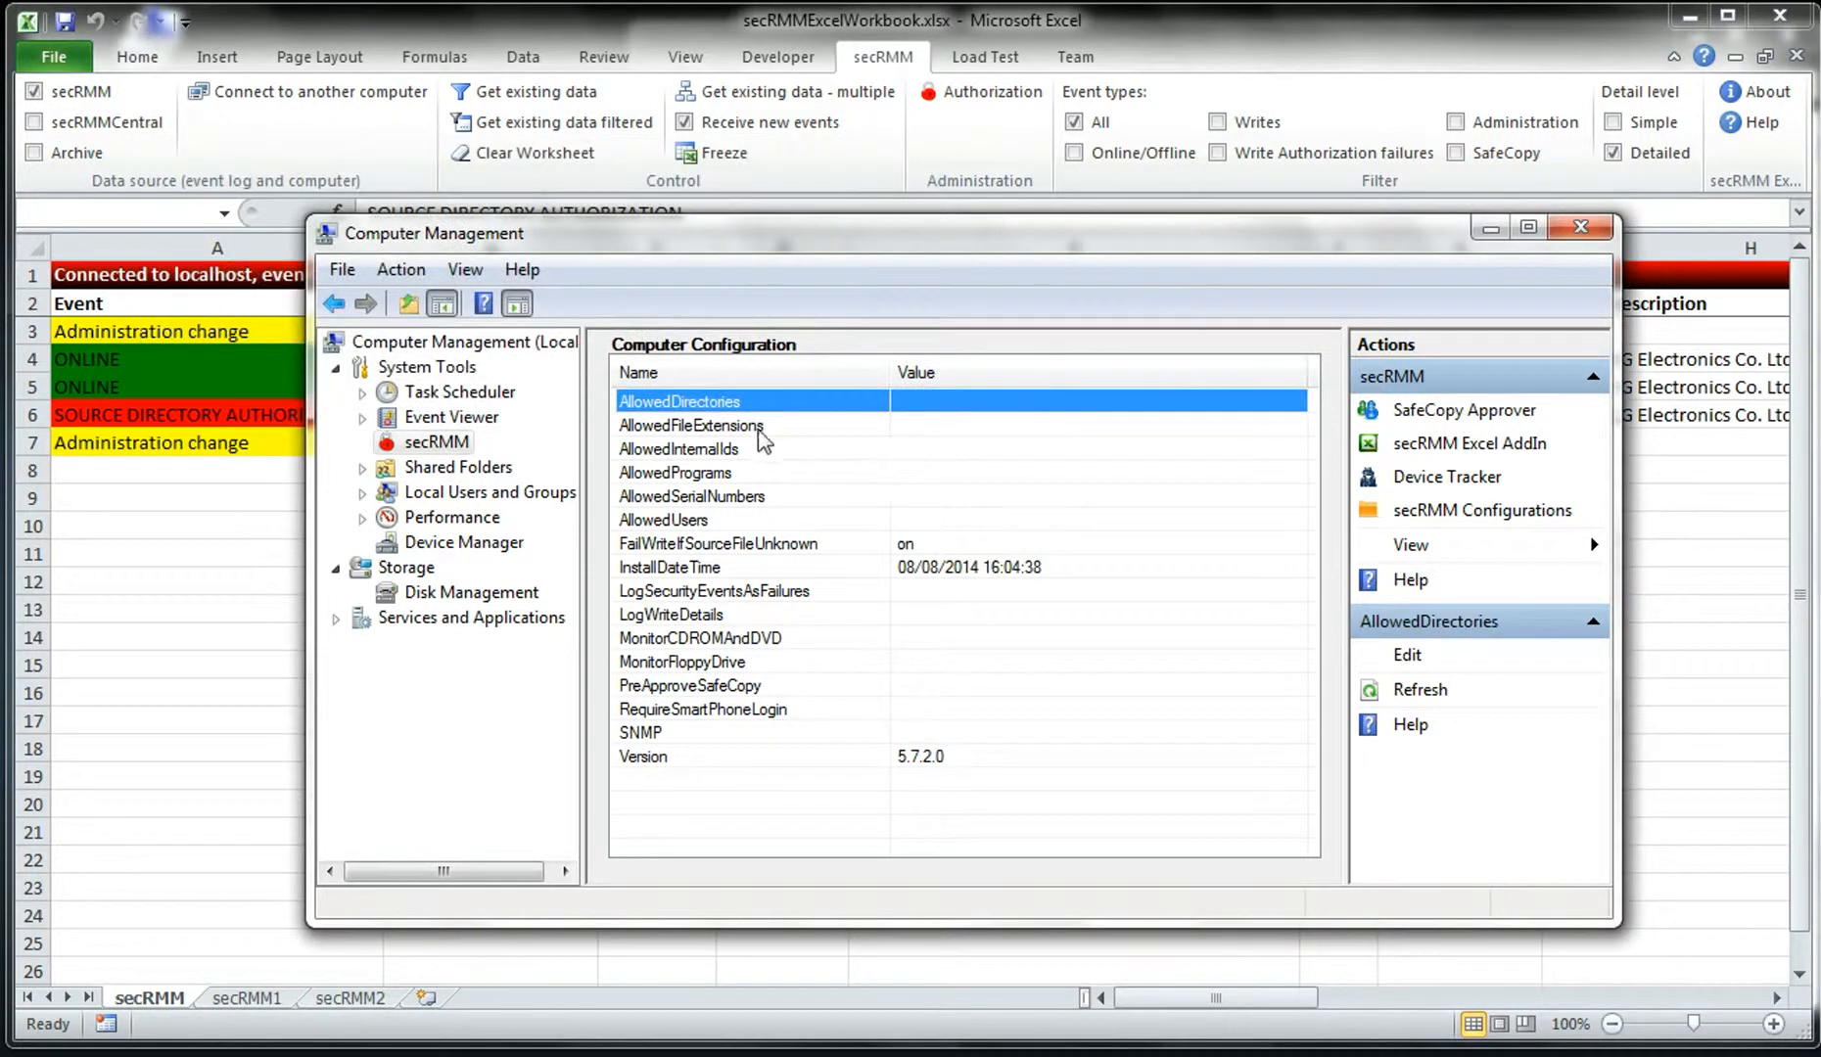
- Copy xlsx from DemoData.txt in Notepad and set it as the value of secRMM's AllowedFileExtensions property
left_click(1075, 1056)
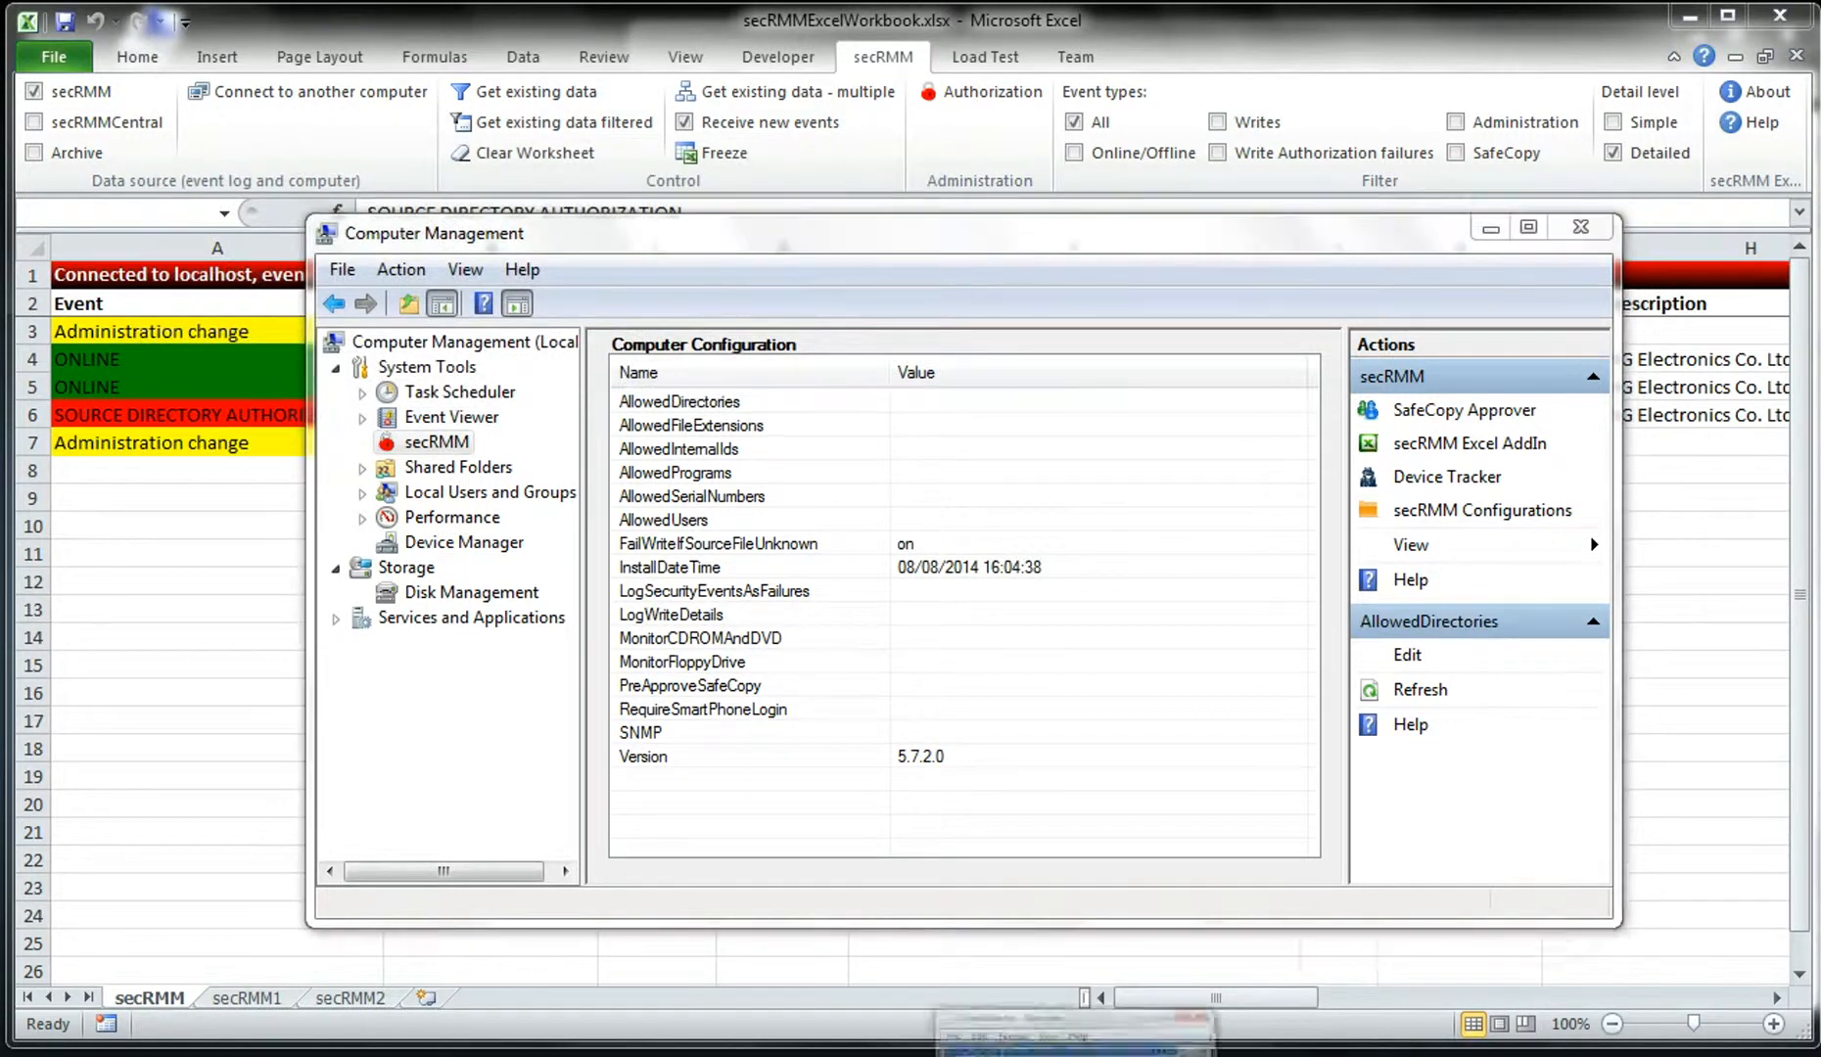
left_click_drag(1368, 947, 1302, 947)
key("ctrl+c")
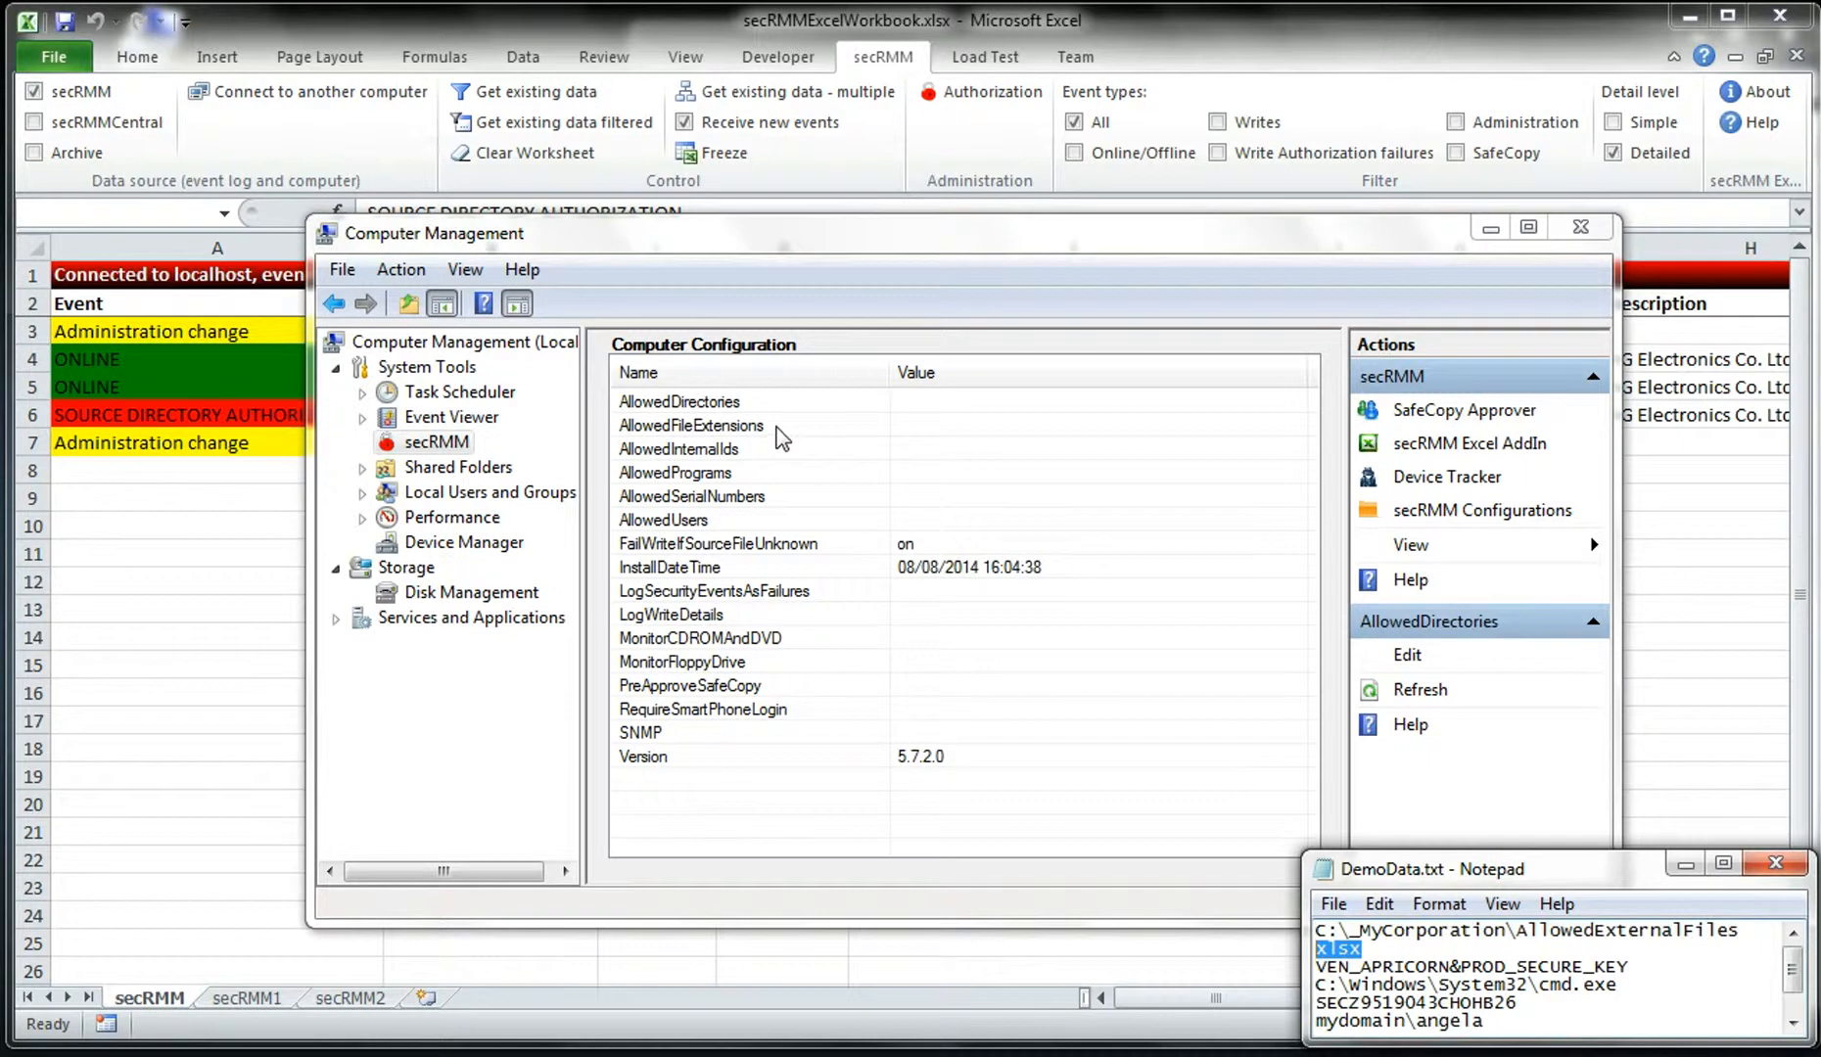
double_click(773, 429)
key("ctrl+v")
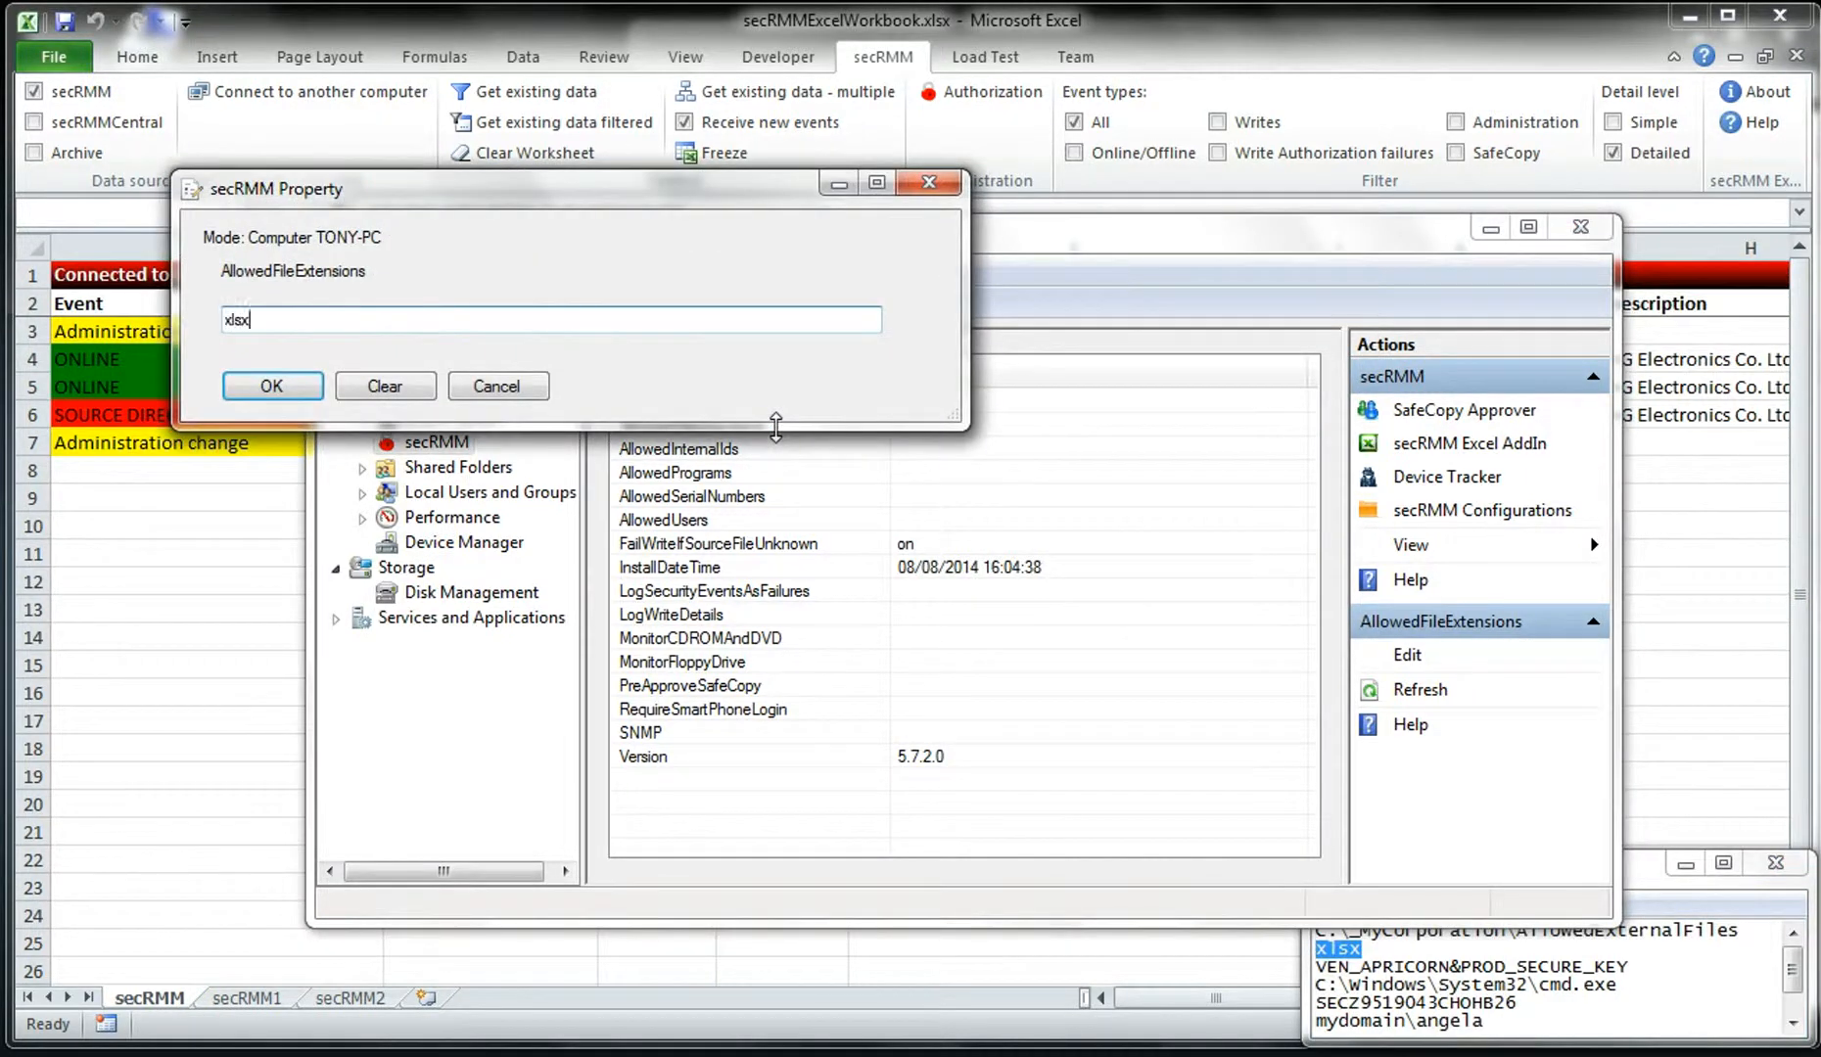
left_click(274, 392)
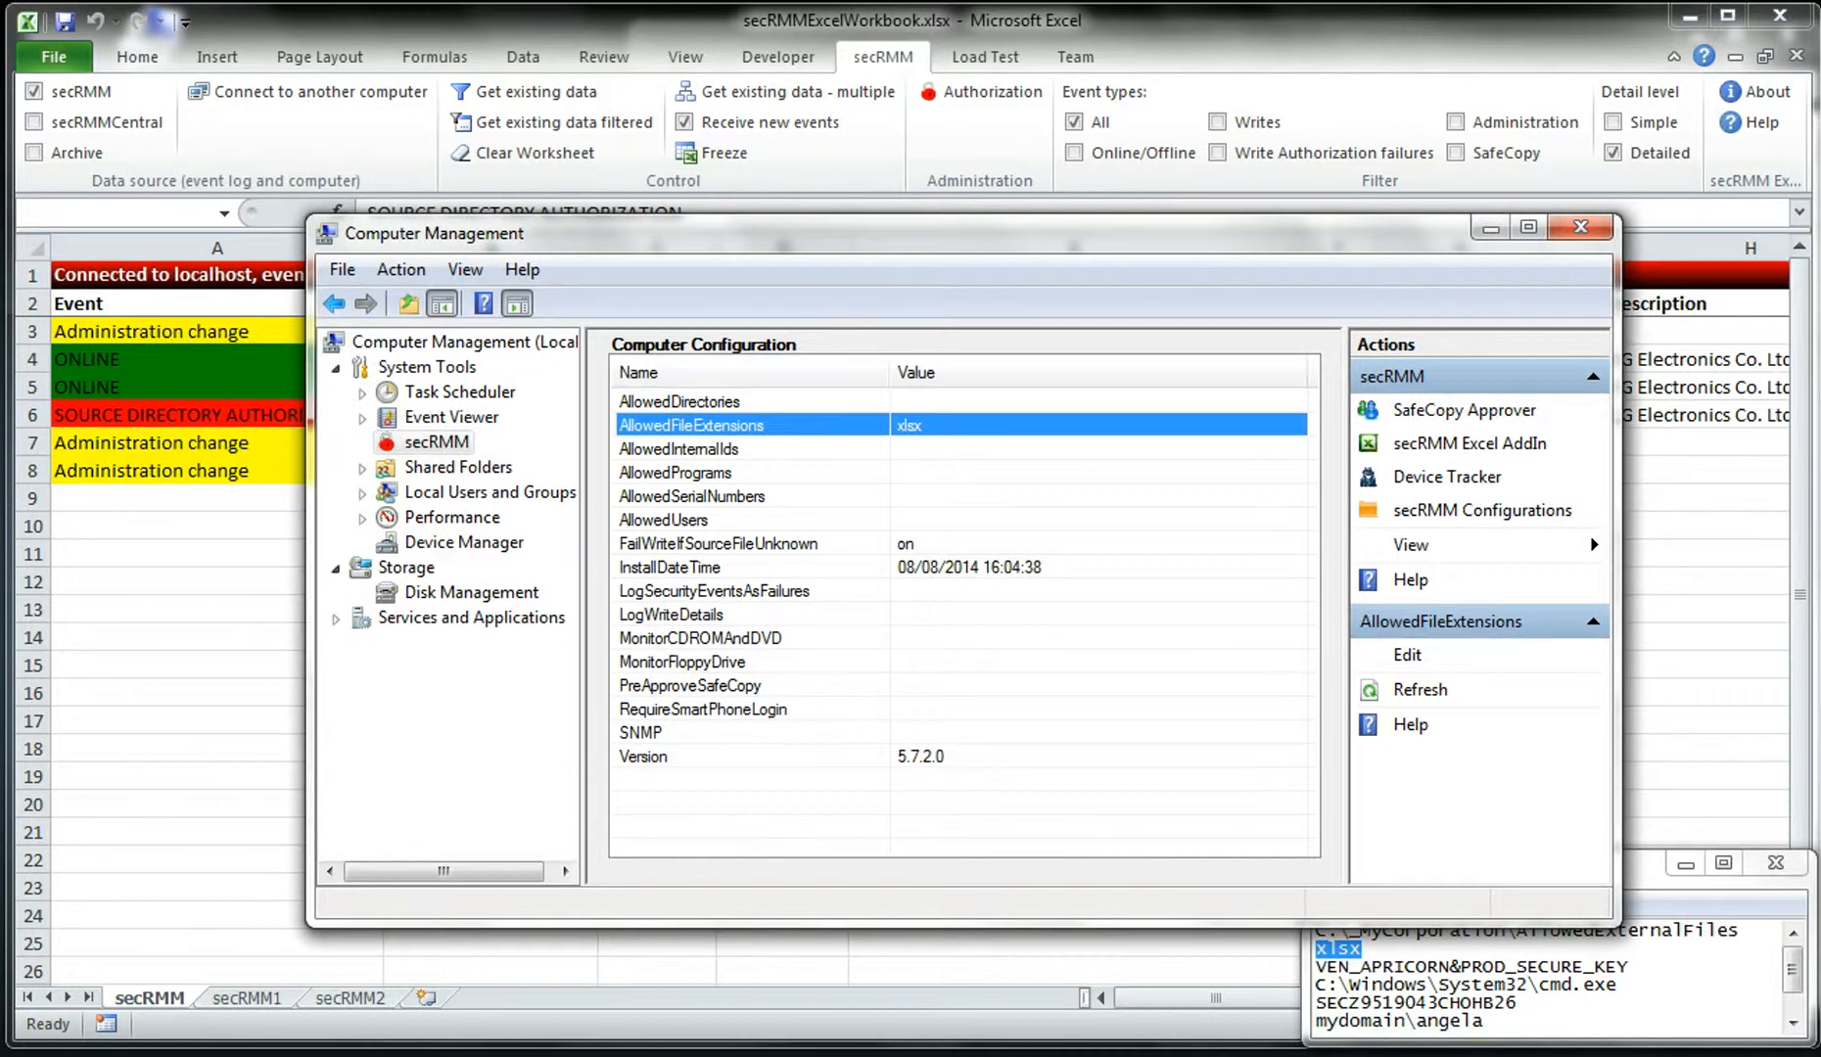
- Try to copy NewCustomers_Q1_2013.docx from C:\_MyCorporation to the tablet's Documents folder in Windows Explorer
left_click(318, 1055)
left_click(411, 1028)
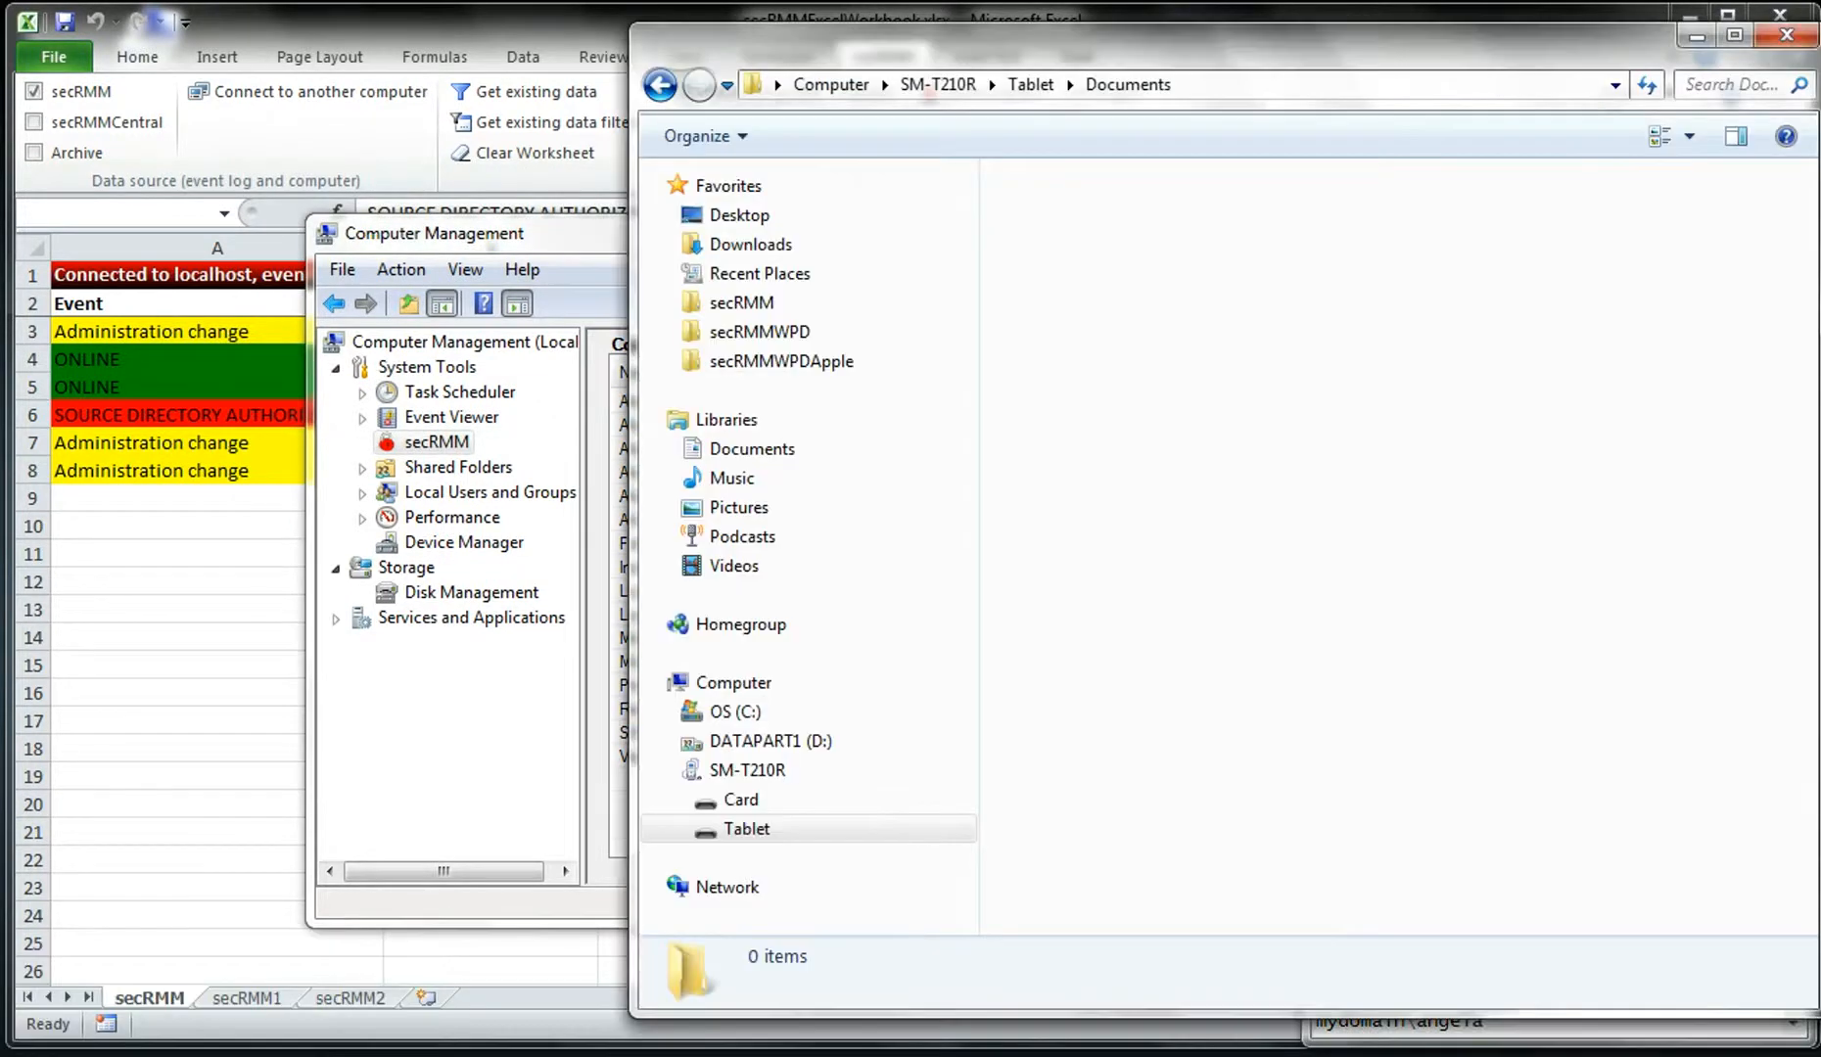
left_click(318, 1055)
left_click(245, 1043)
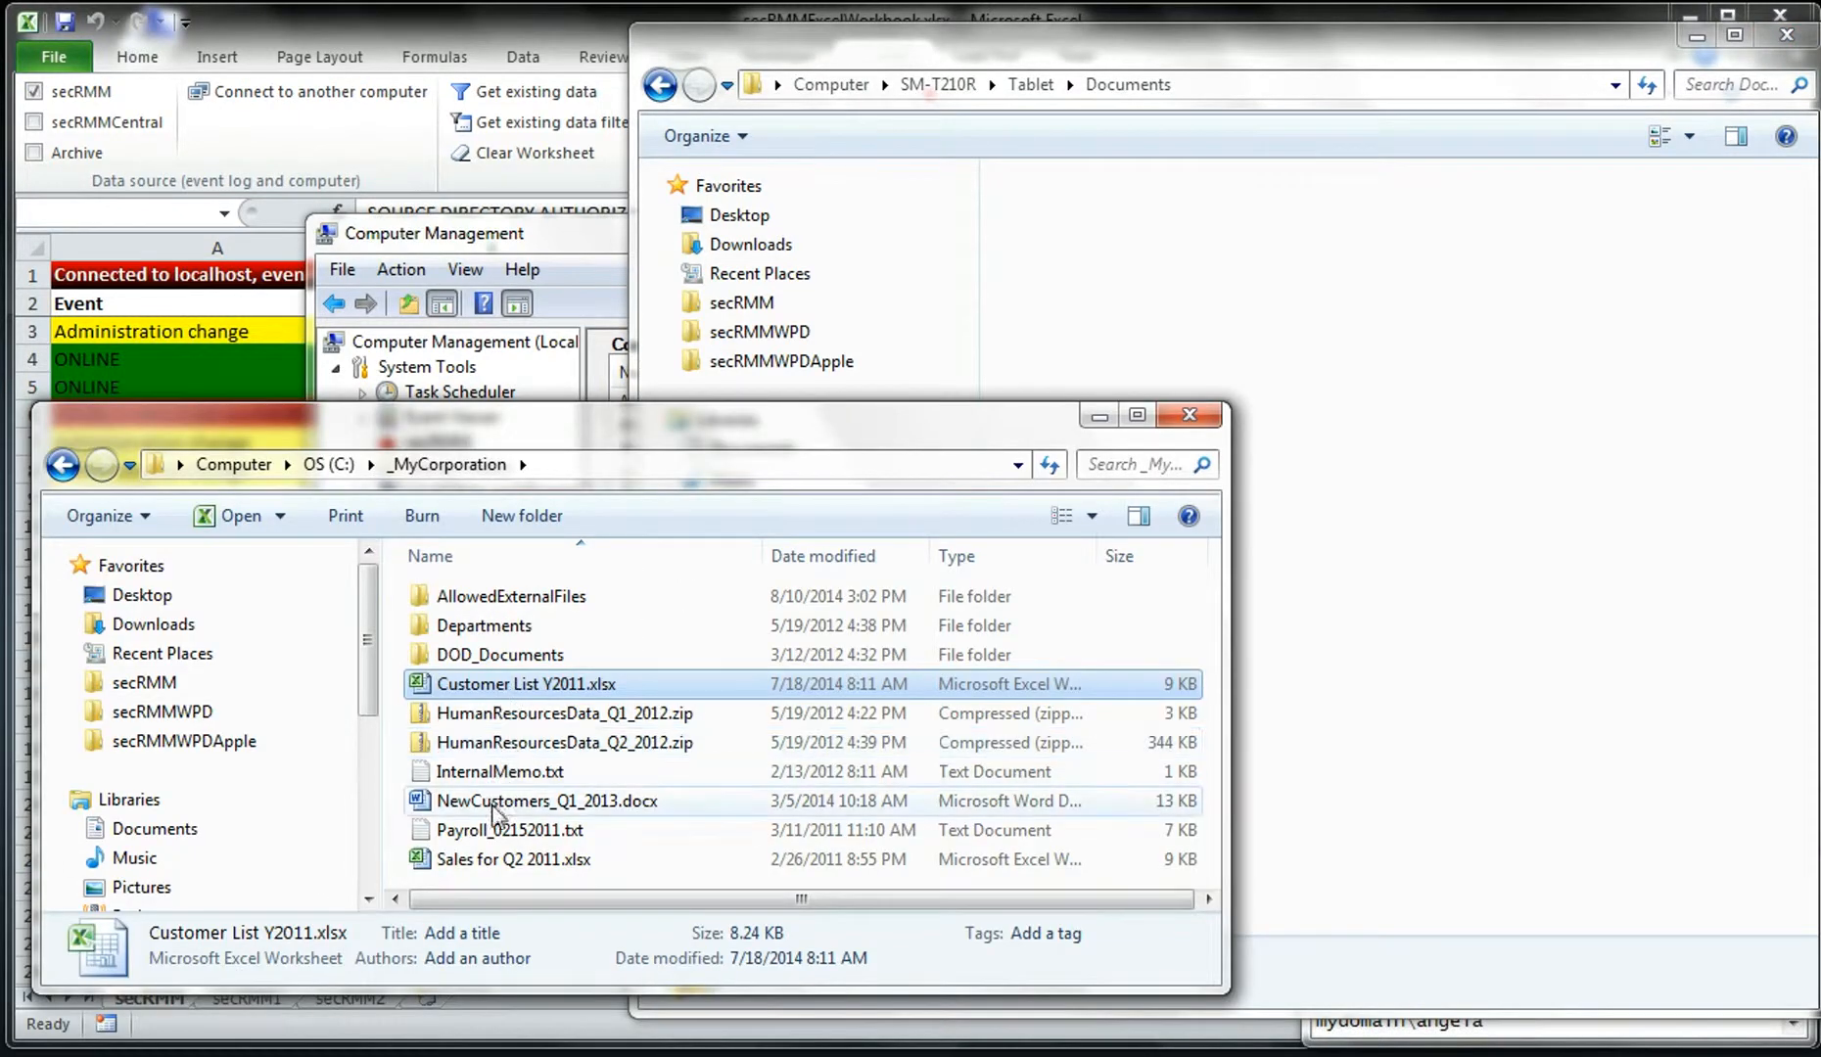
left_click_drag(492, 808, 1406, 380)
left_click(833, 624)
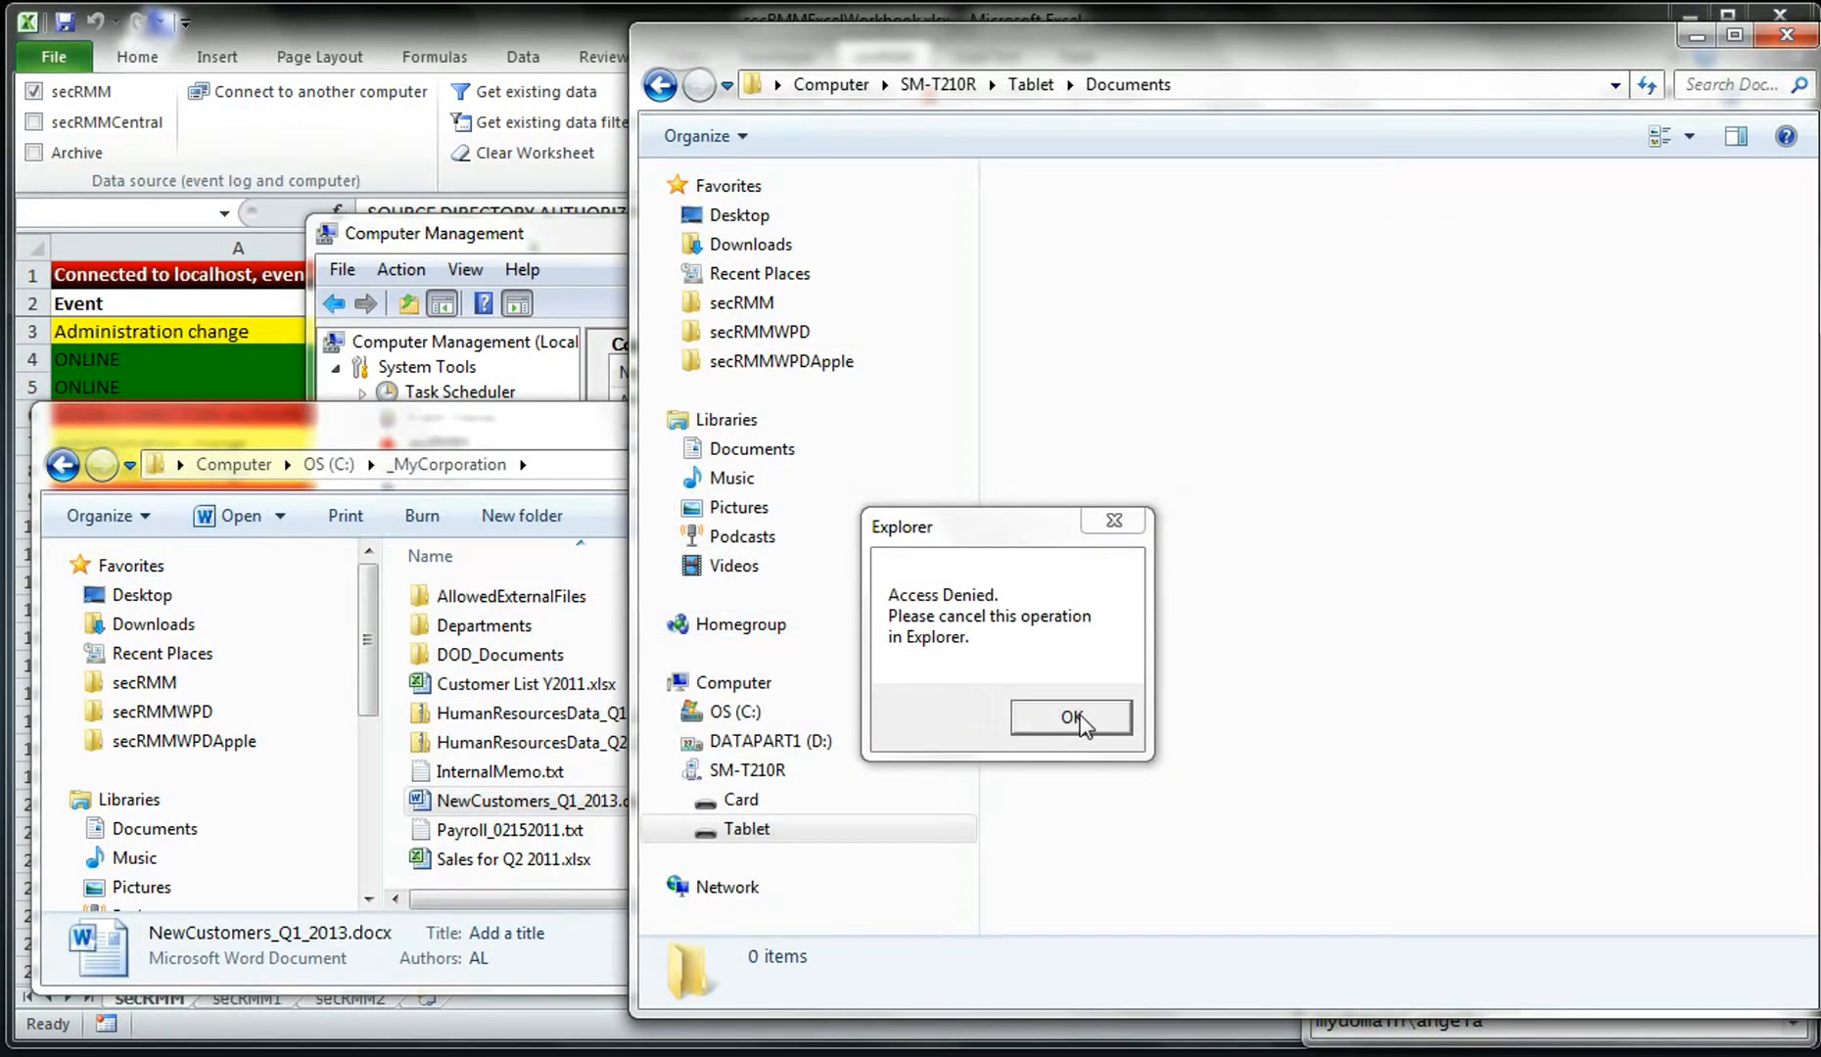
left_click(1072, 718)
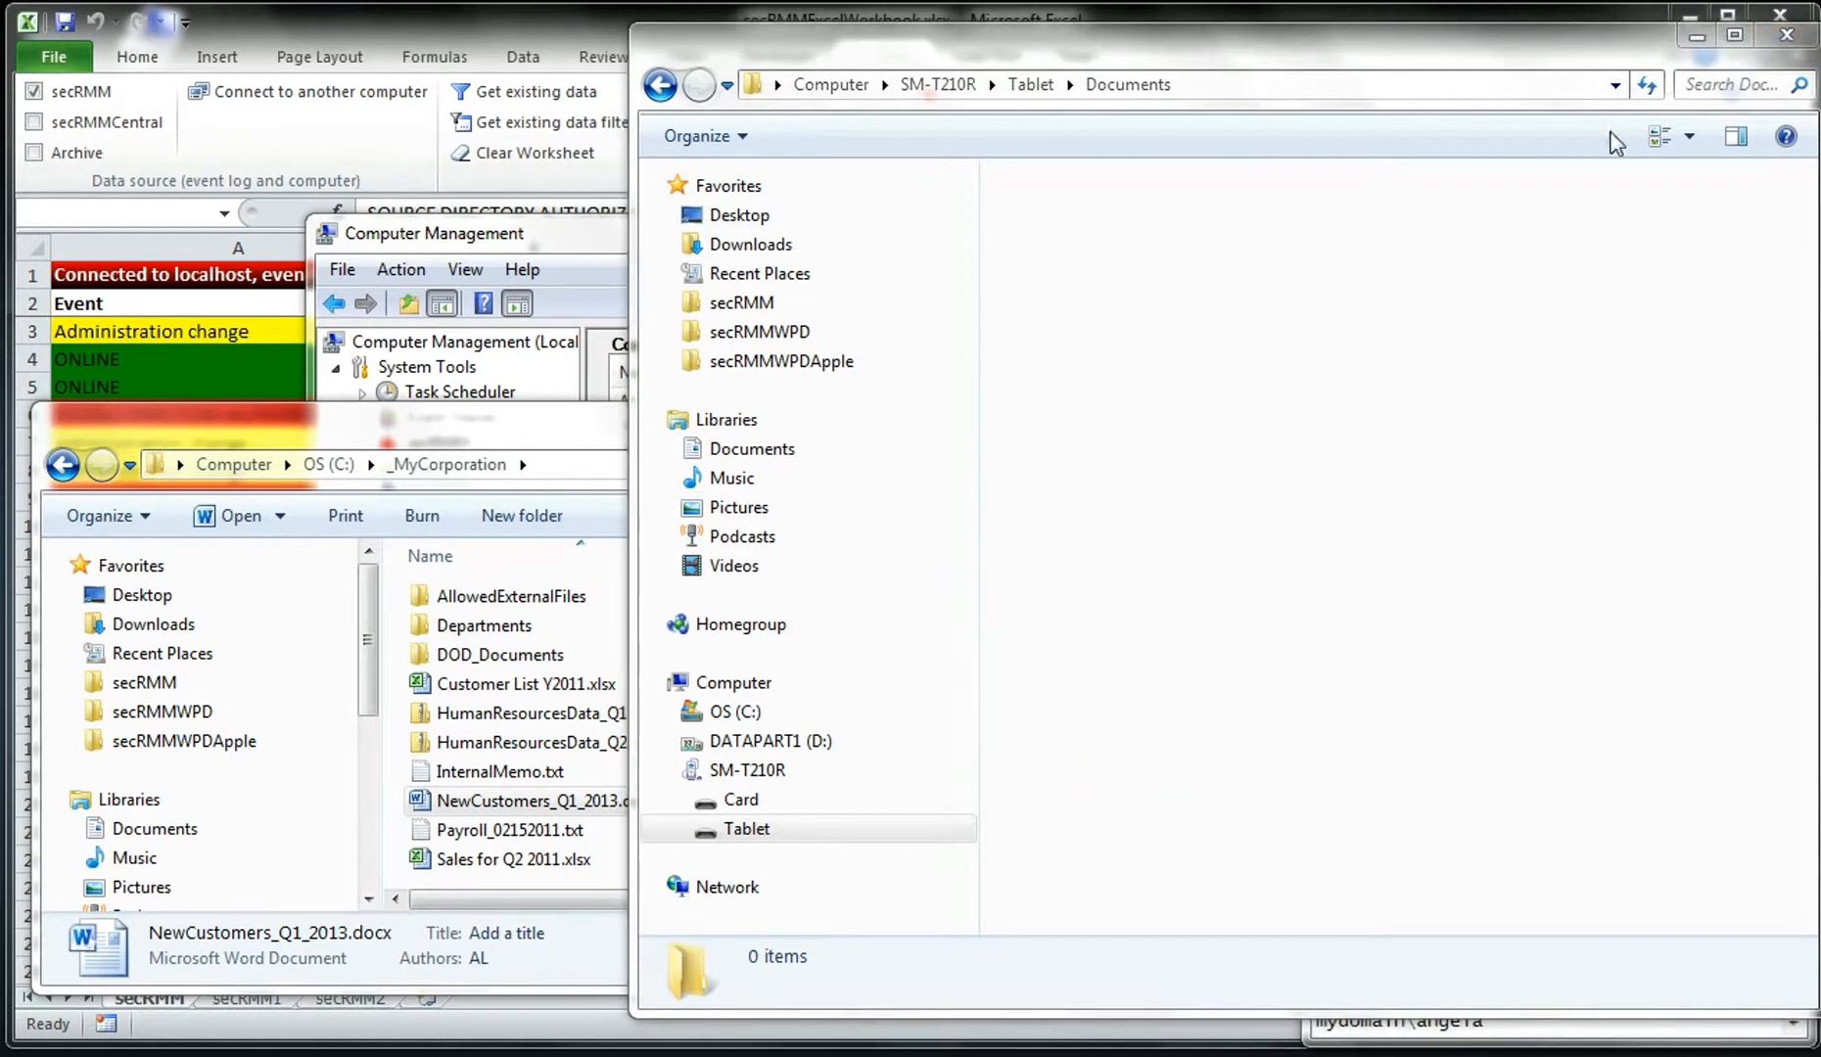
- Return to the Excel workbook and examine the details and Message of the SOURCE FILE EXTENSION AUTHORIZATION event
left_click(1692, 40)
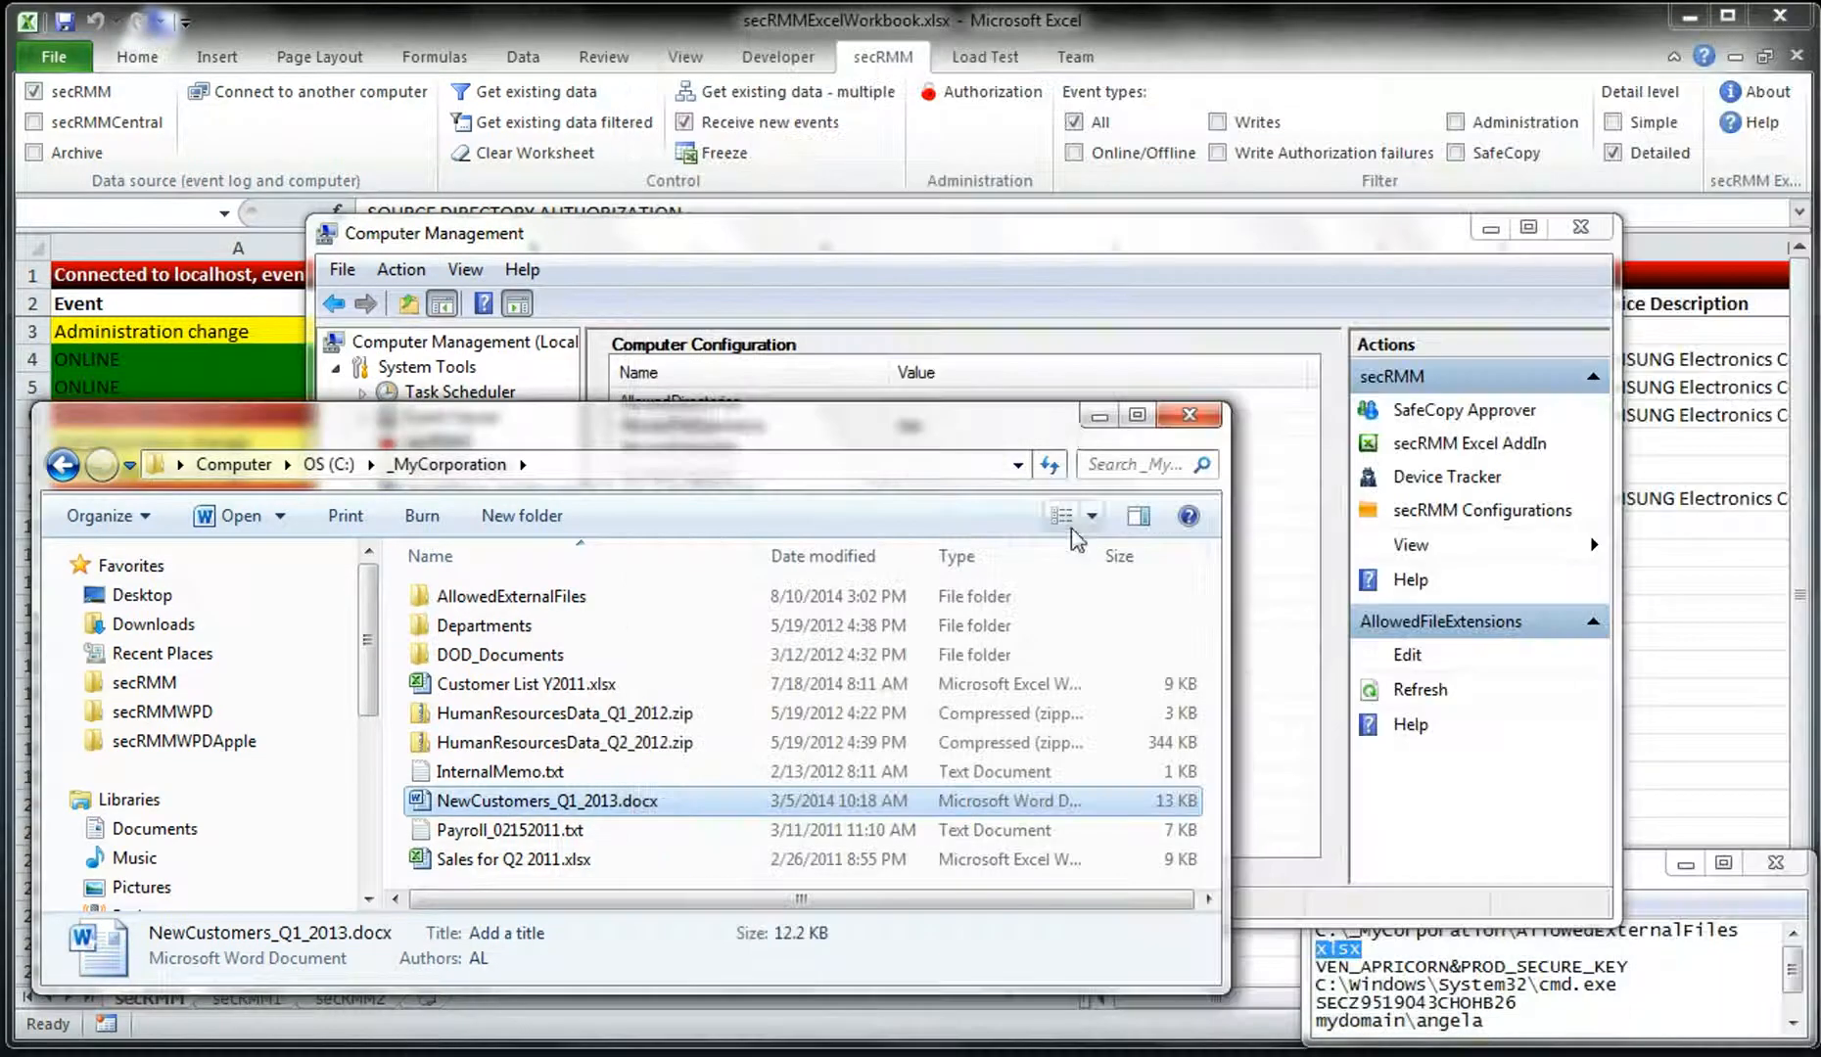
left_click(1098, 419)
left_click(663, 20)
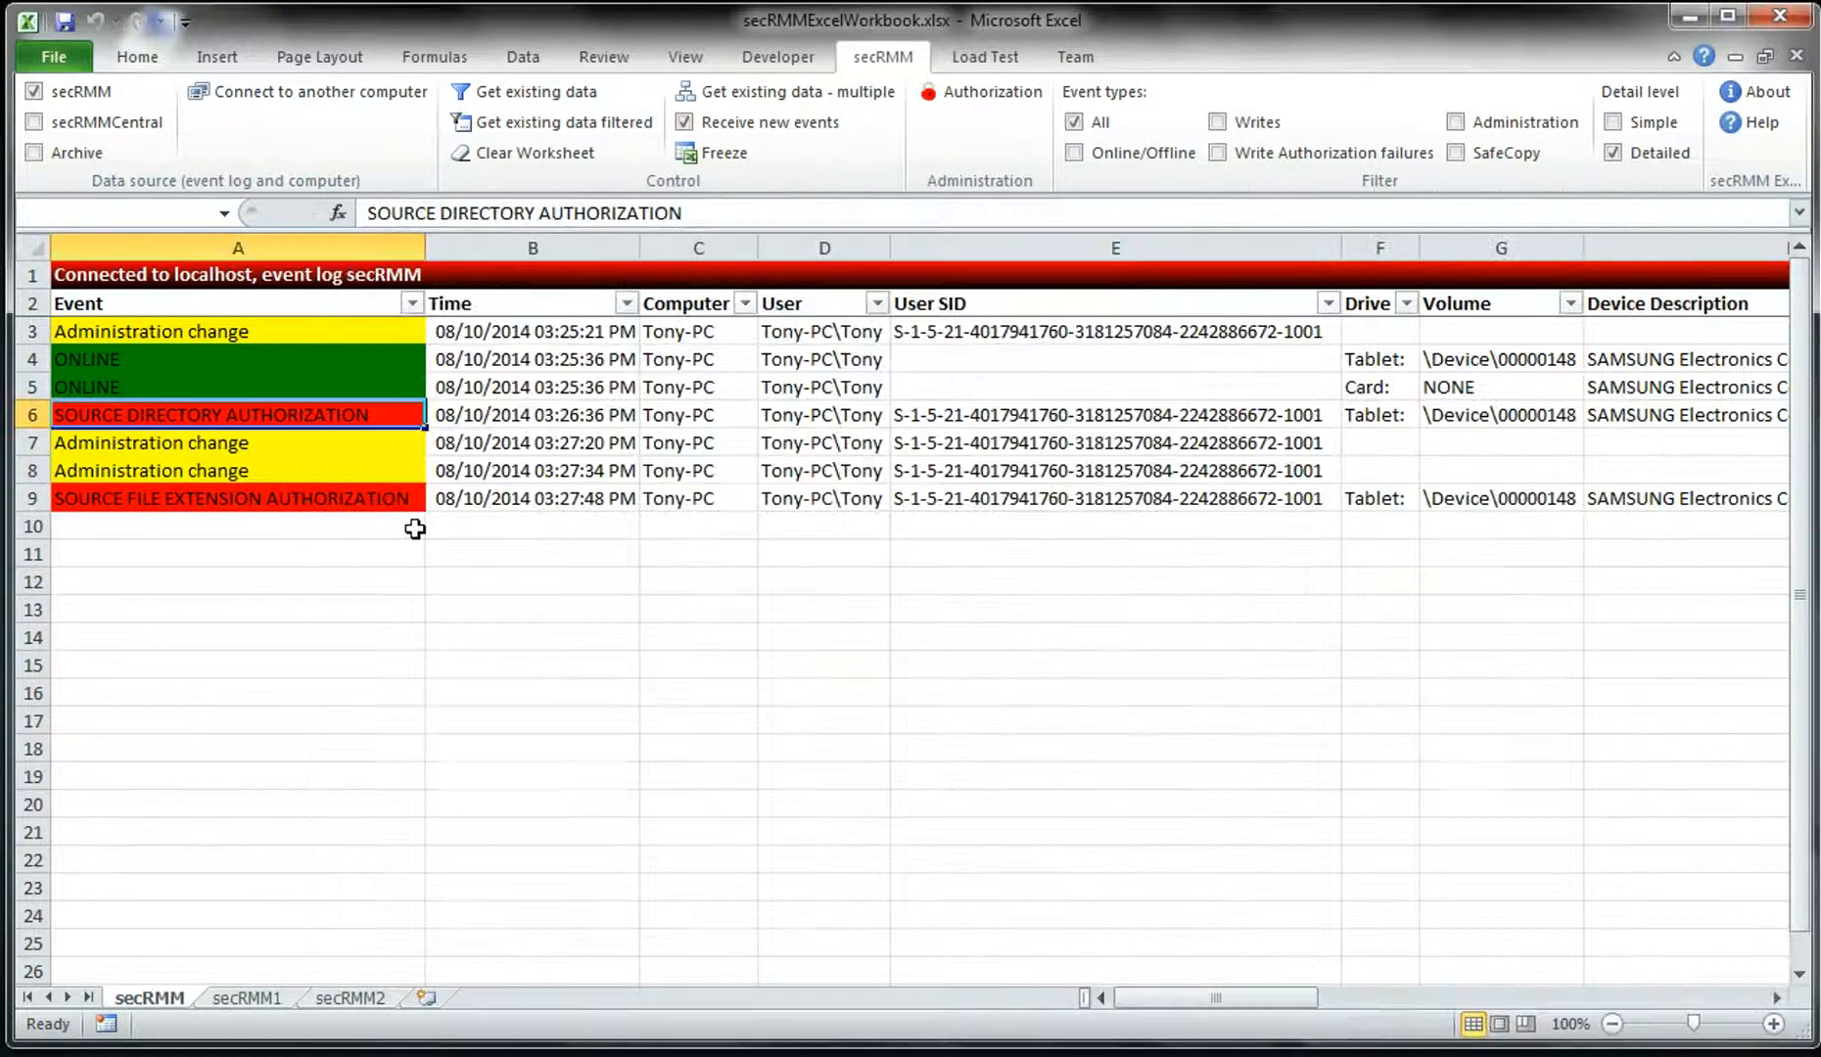
double_click(261, 502)
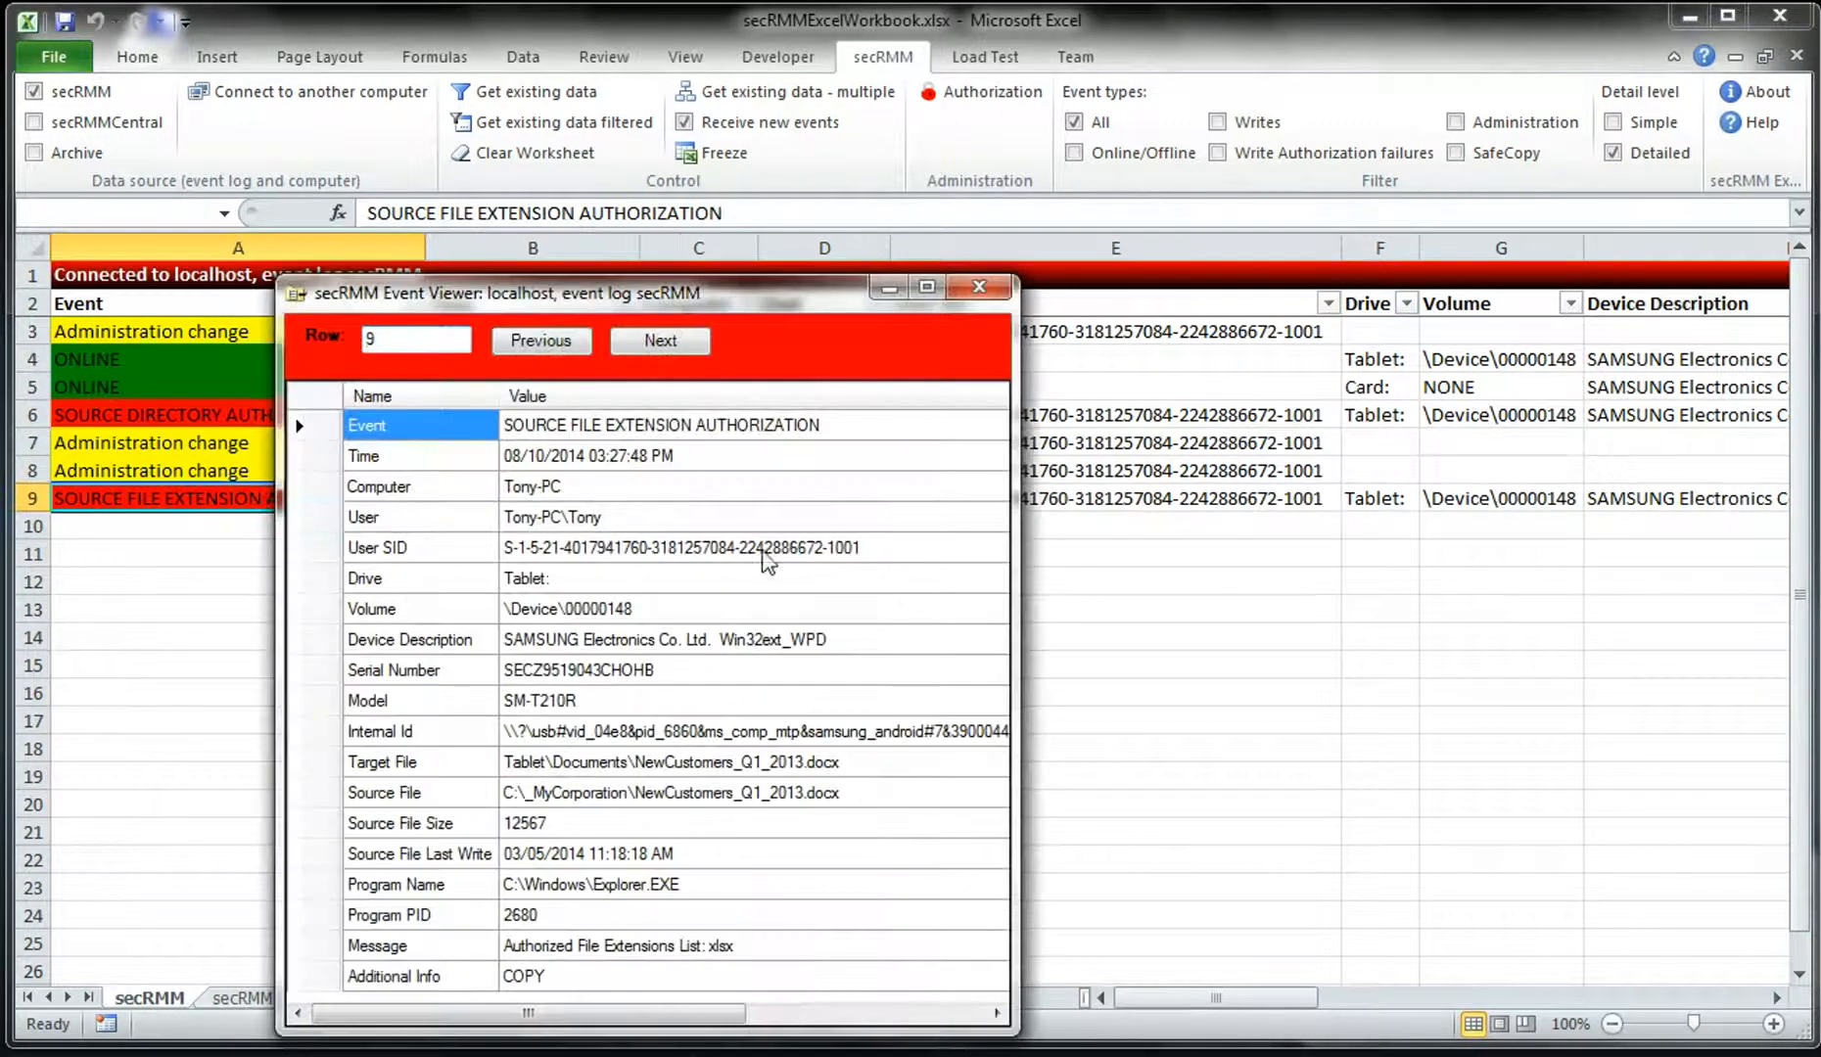
left_click_drag(797, 292, 1073, 190)
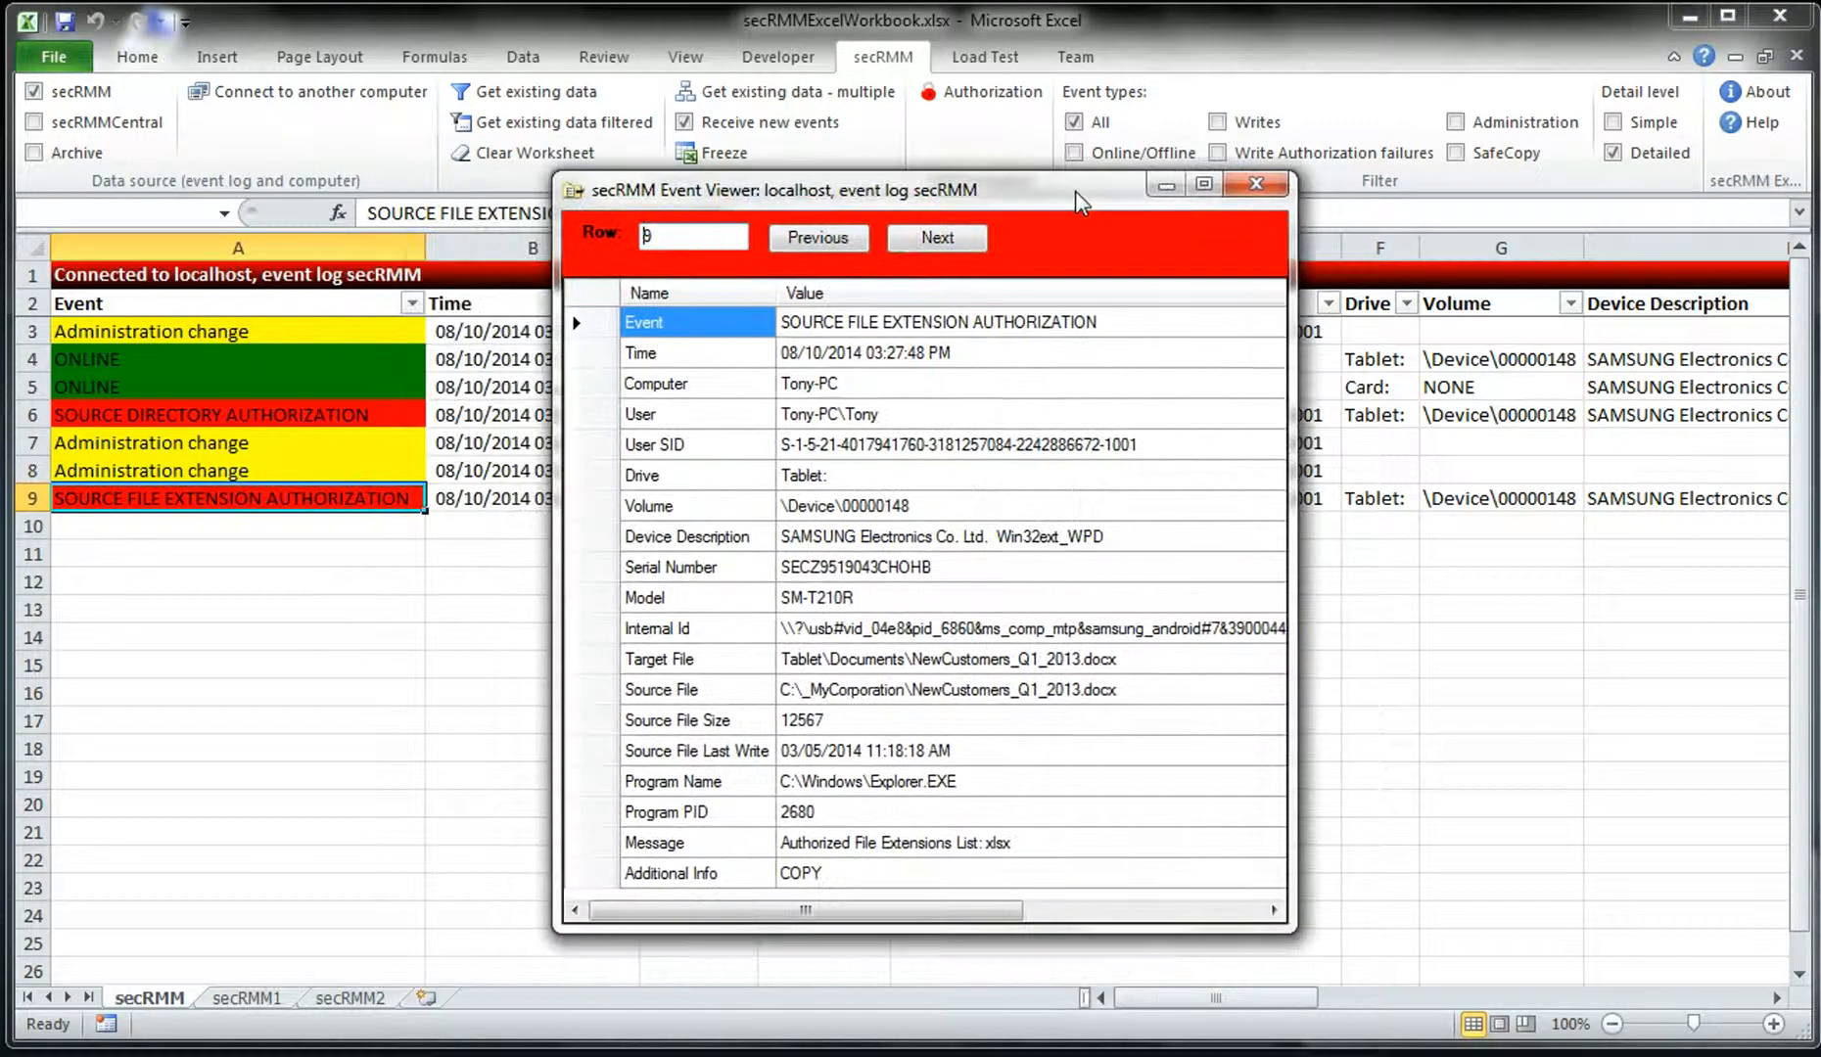
left_click_drag(1292, 550, 1557, 550)
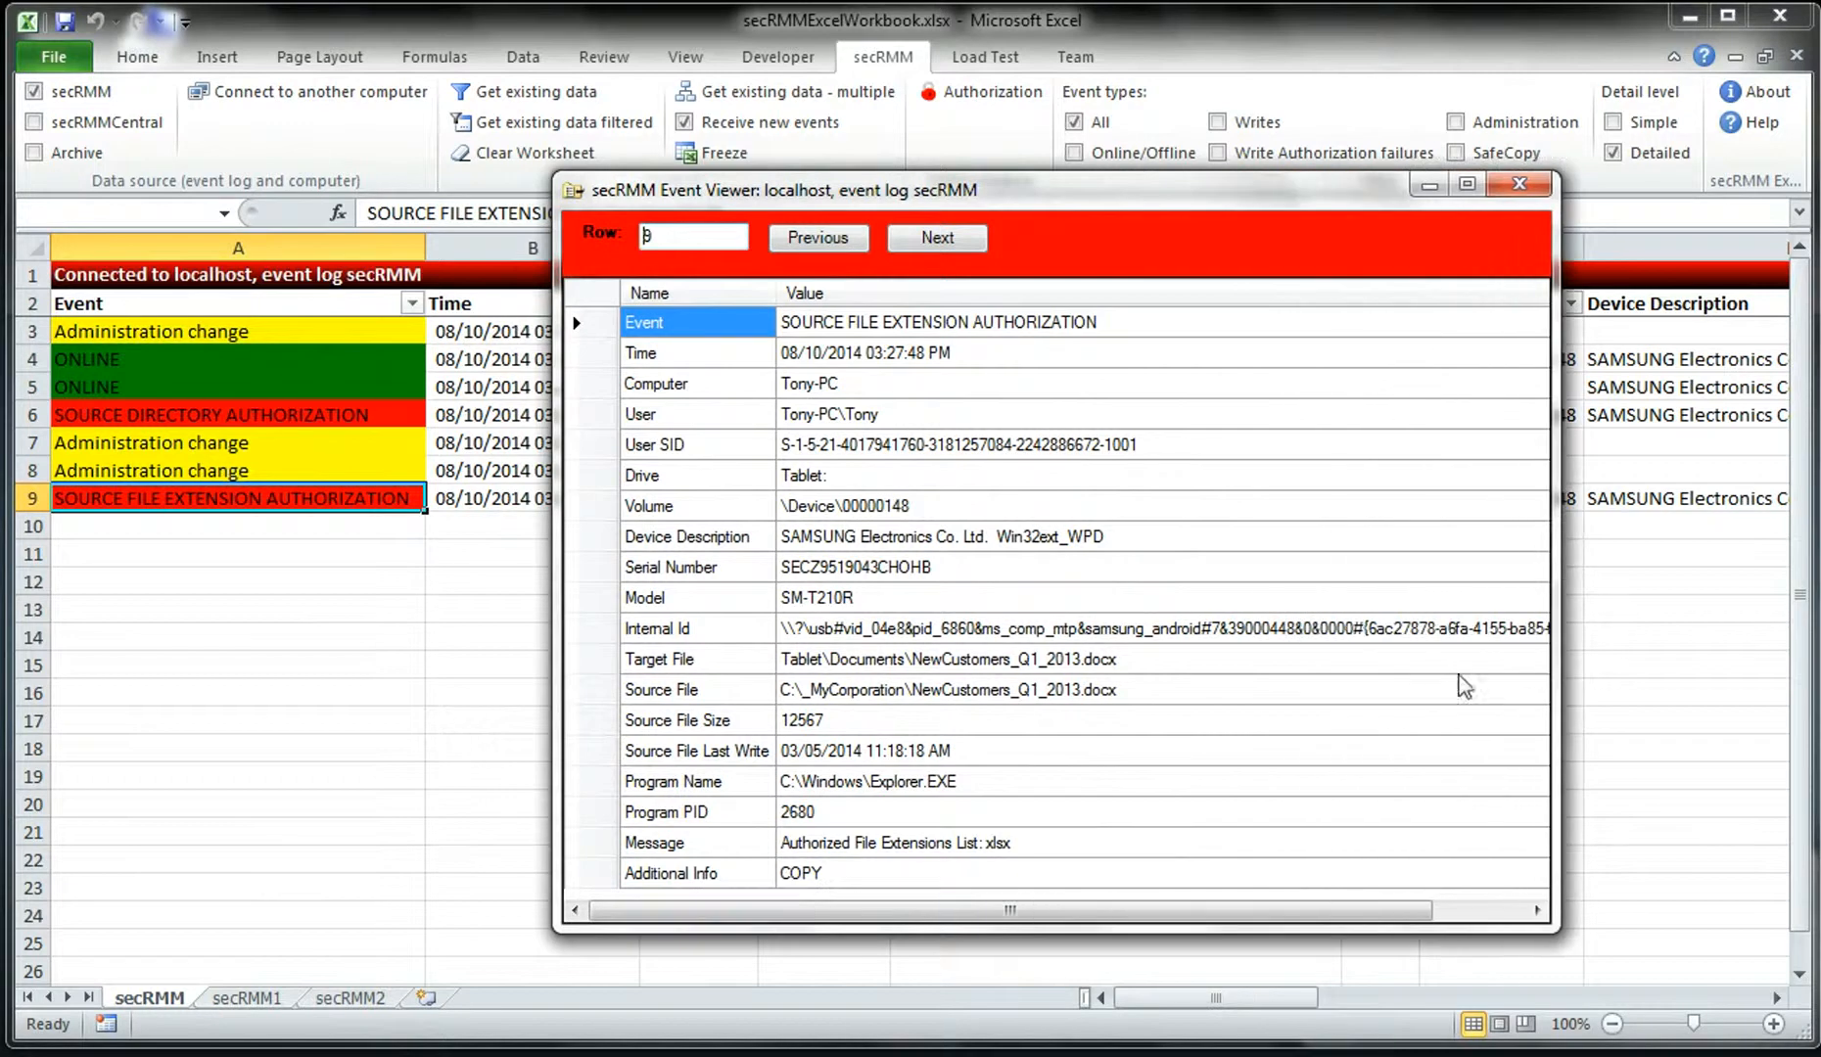
mouse_move(1124, 930)
left_mouse_down()
mouse_move(1118, 1032)
mouse_move(1107, 938)
left_mouse_up()
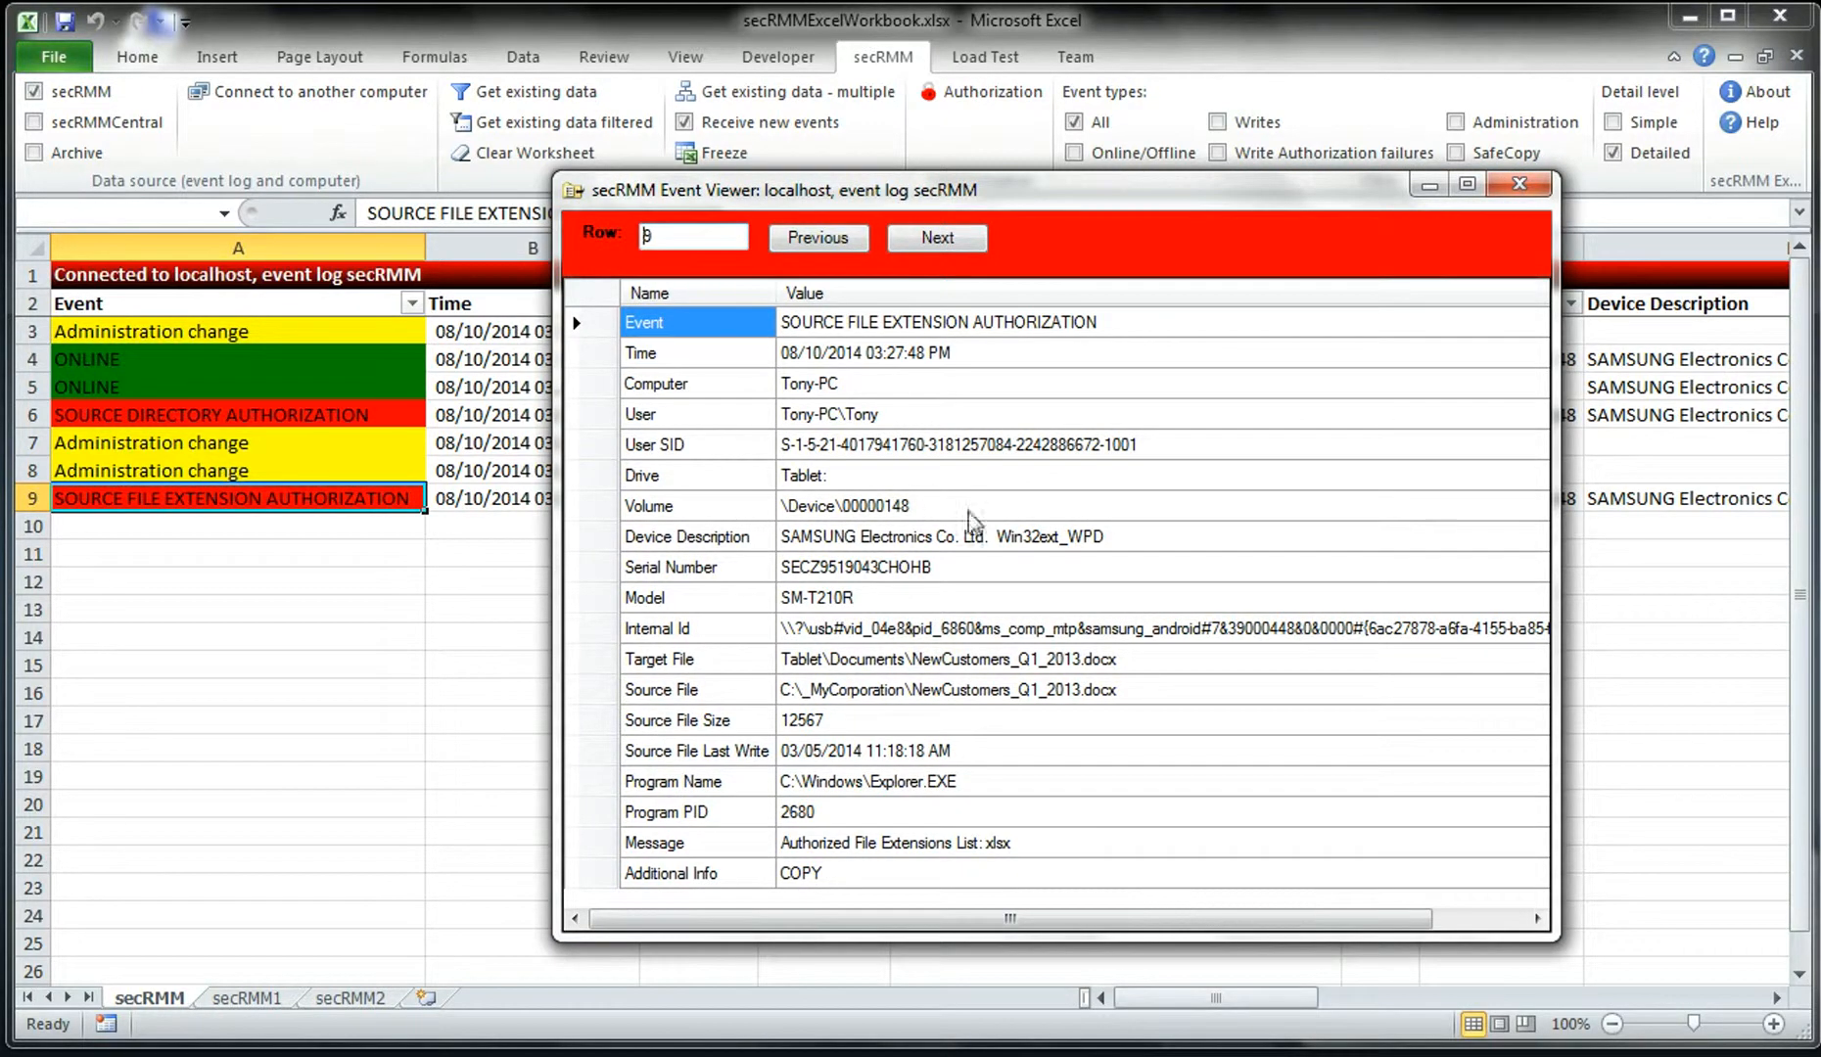
left_click(1048, 839)
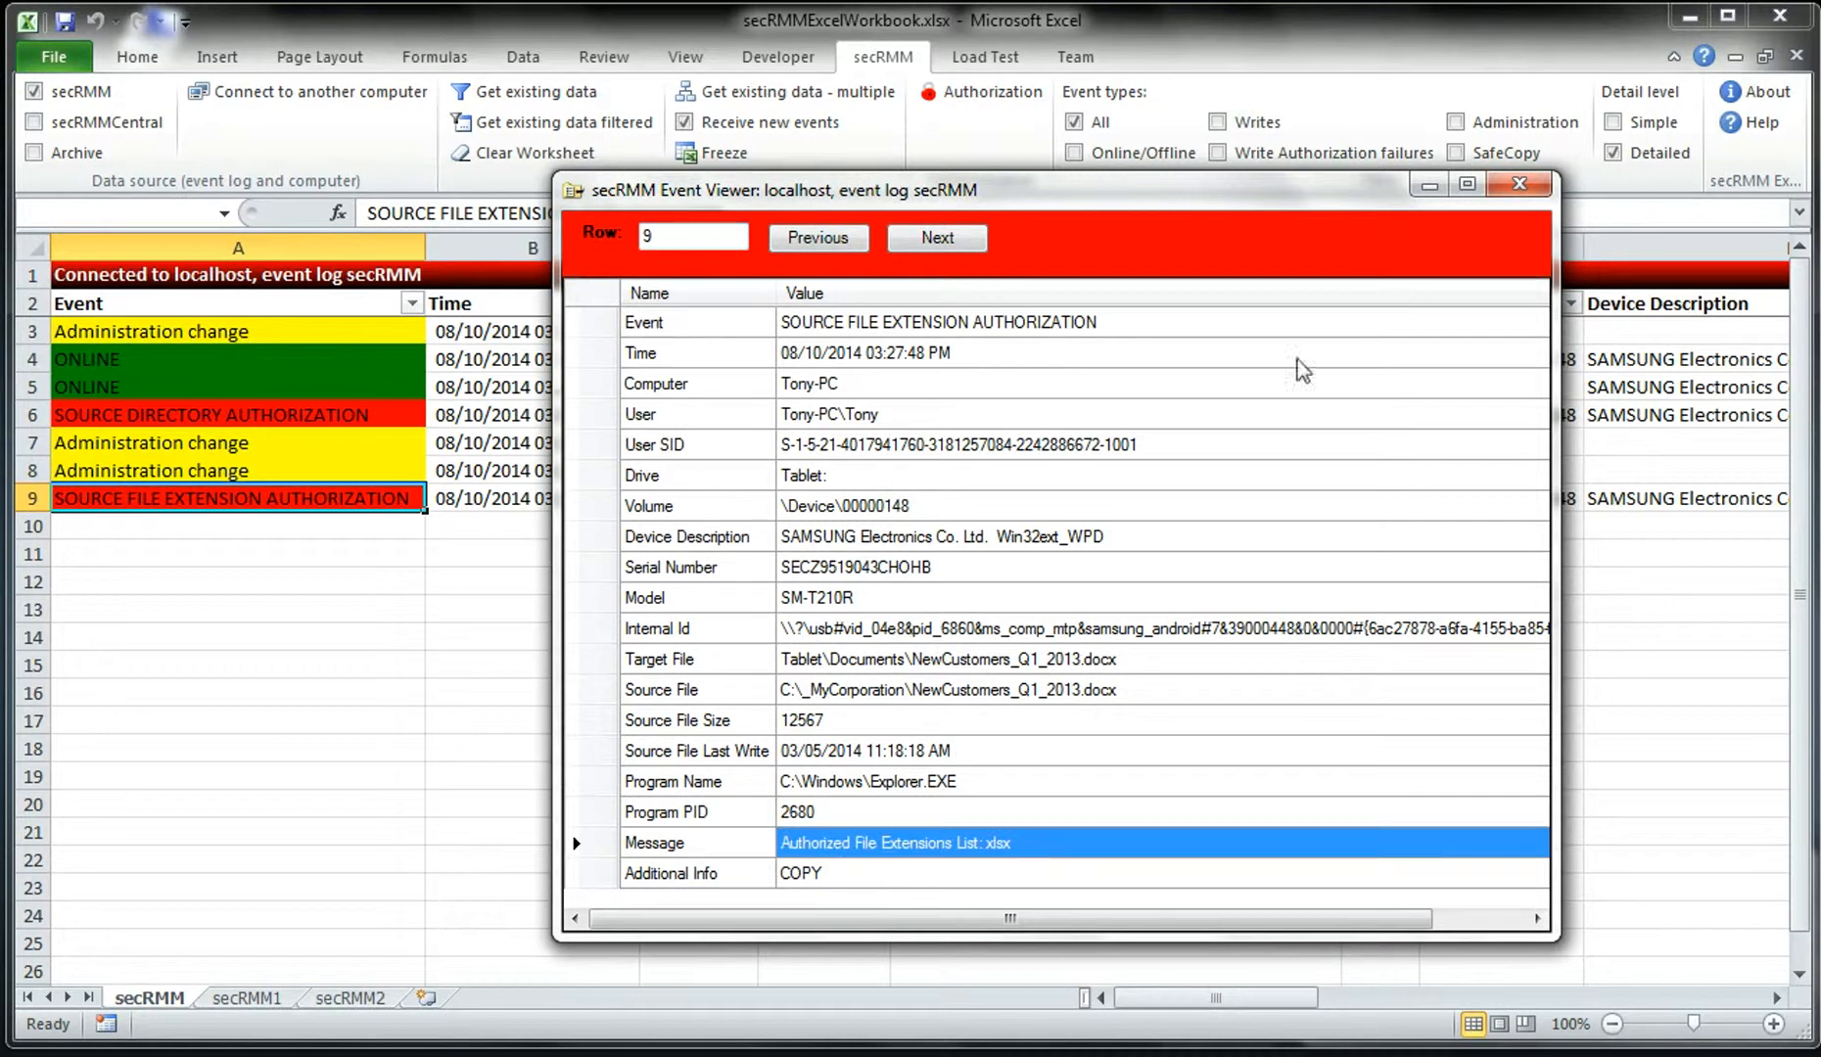
left_click(1517, 186)
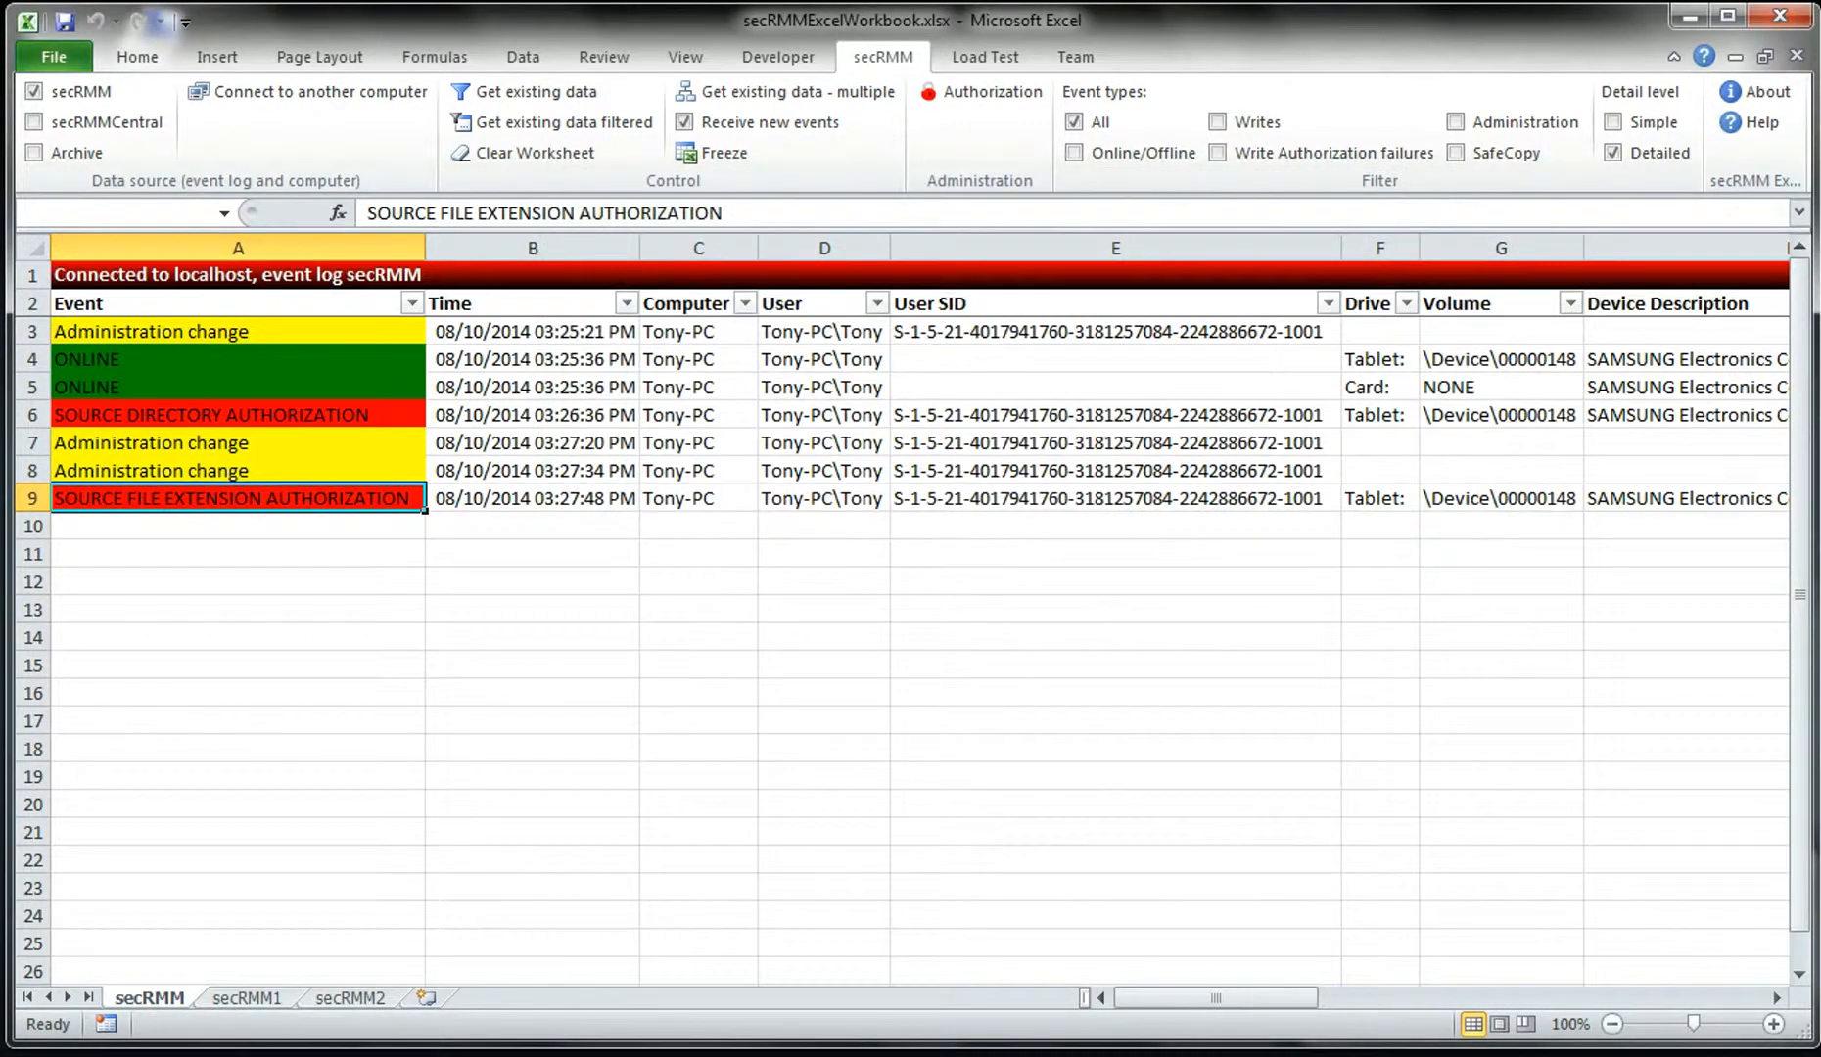
- Switch back to Computer Management and clear secRMM's AllowedFileExtensions property
key("alt+Tab")
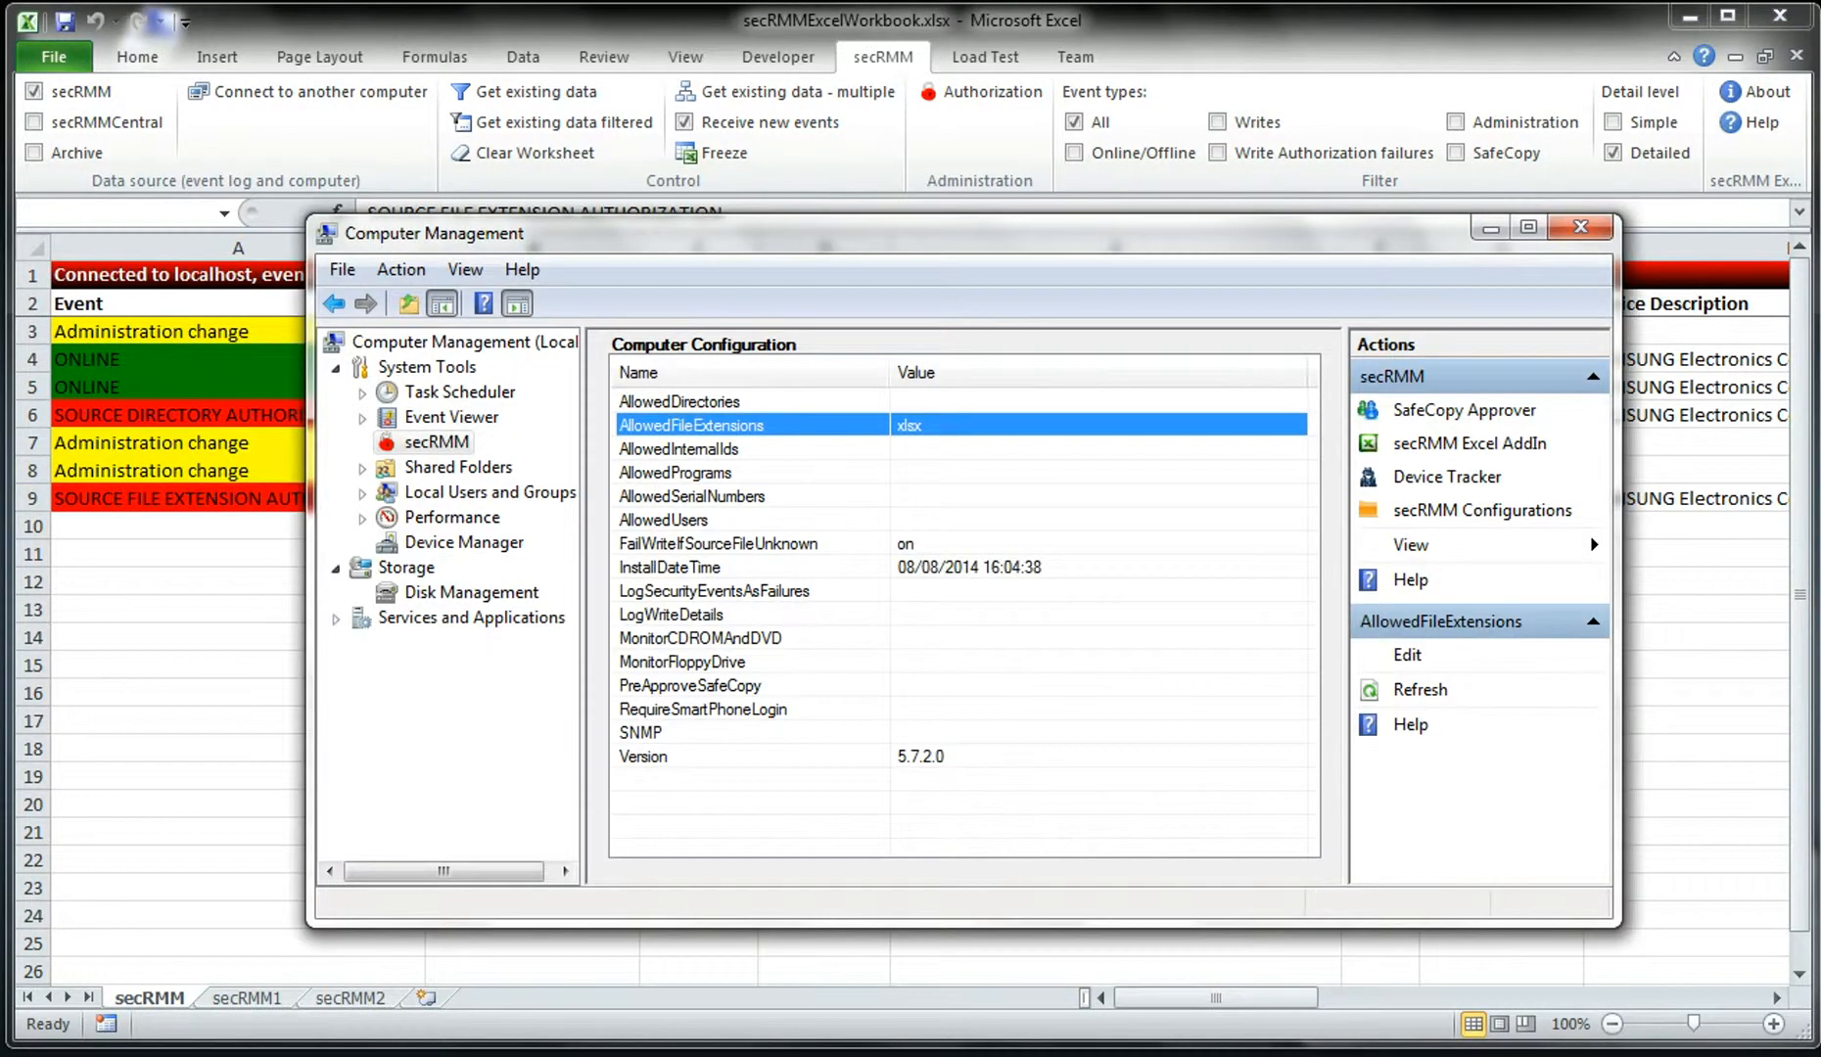
double_click(719, 435)
left_click(252, 247)
left_click(147, 248)
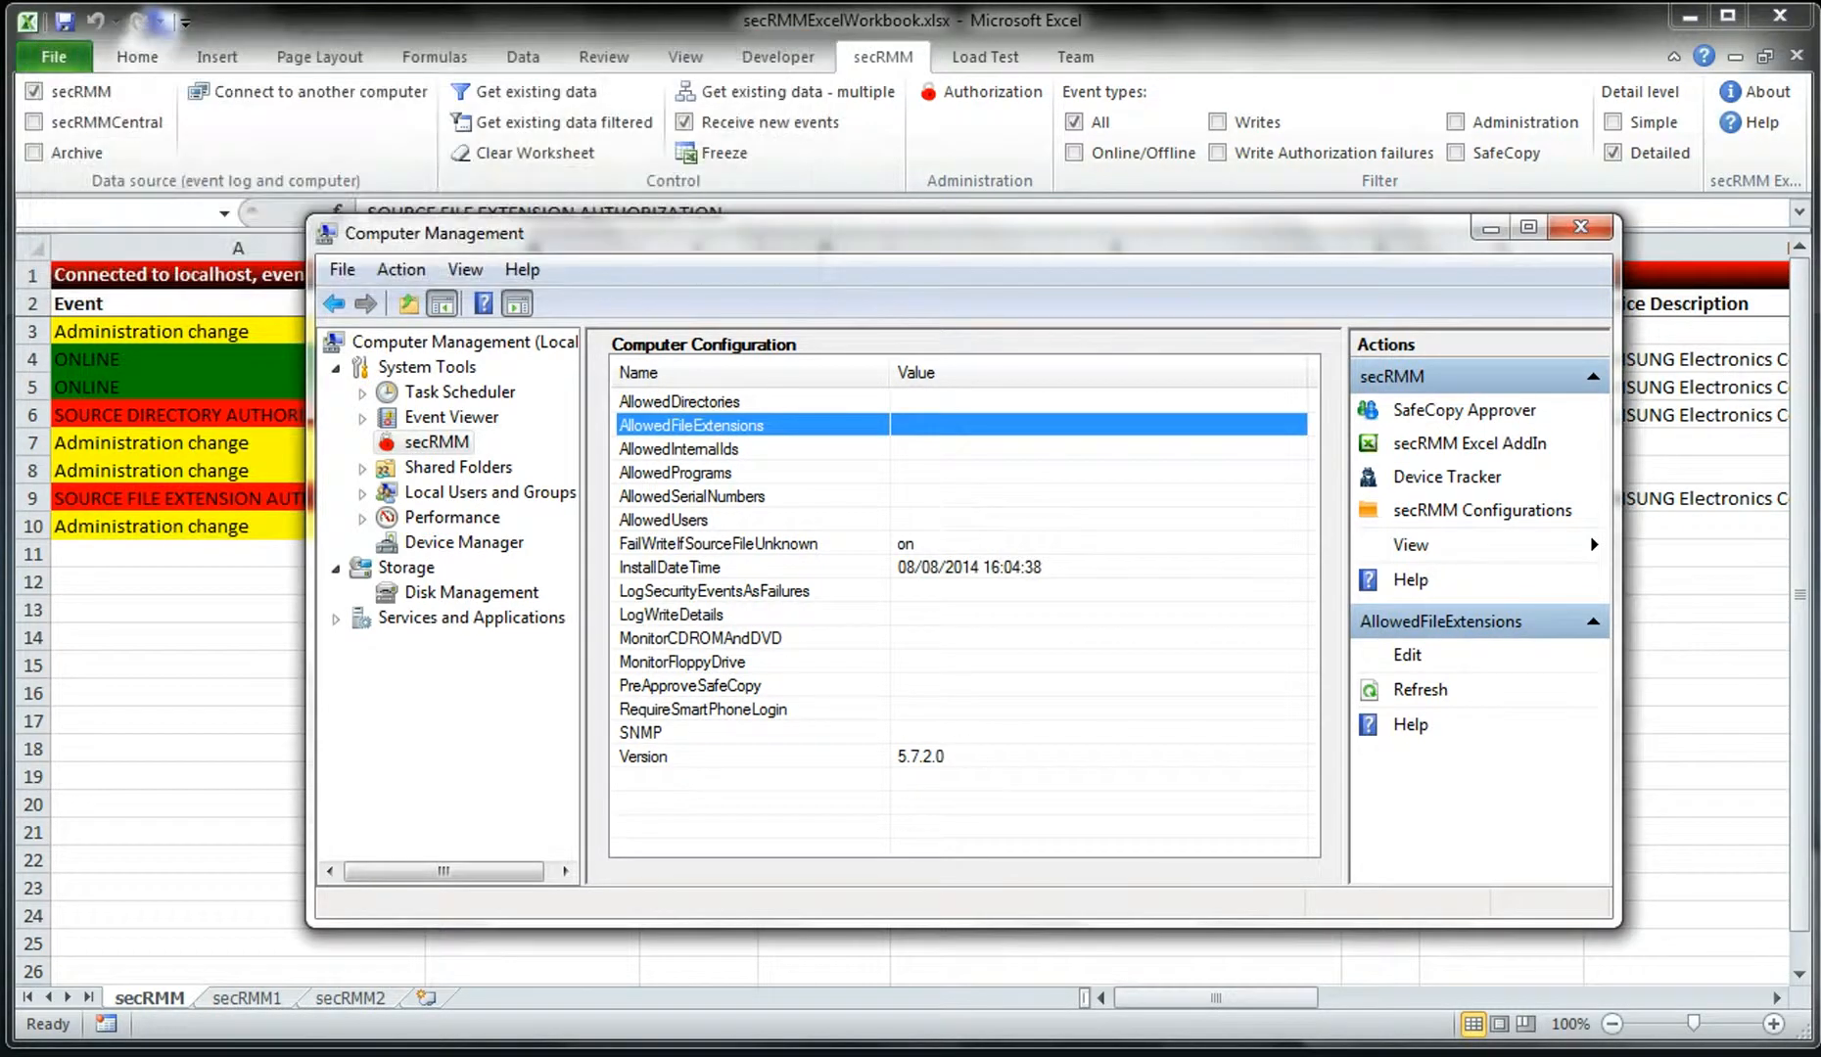
- Set secRMM's AllowedInternalIds property to VEN_APRICORN&PROD_SECURE_KEY, copied from DemoData.txt
left_click(1149, 1056)
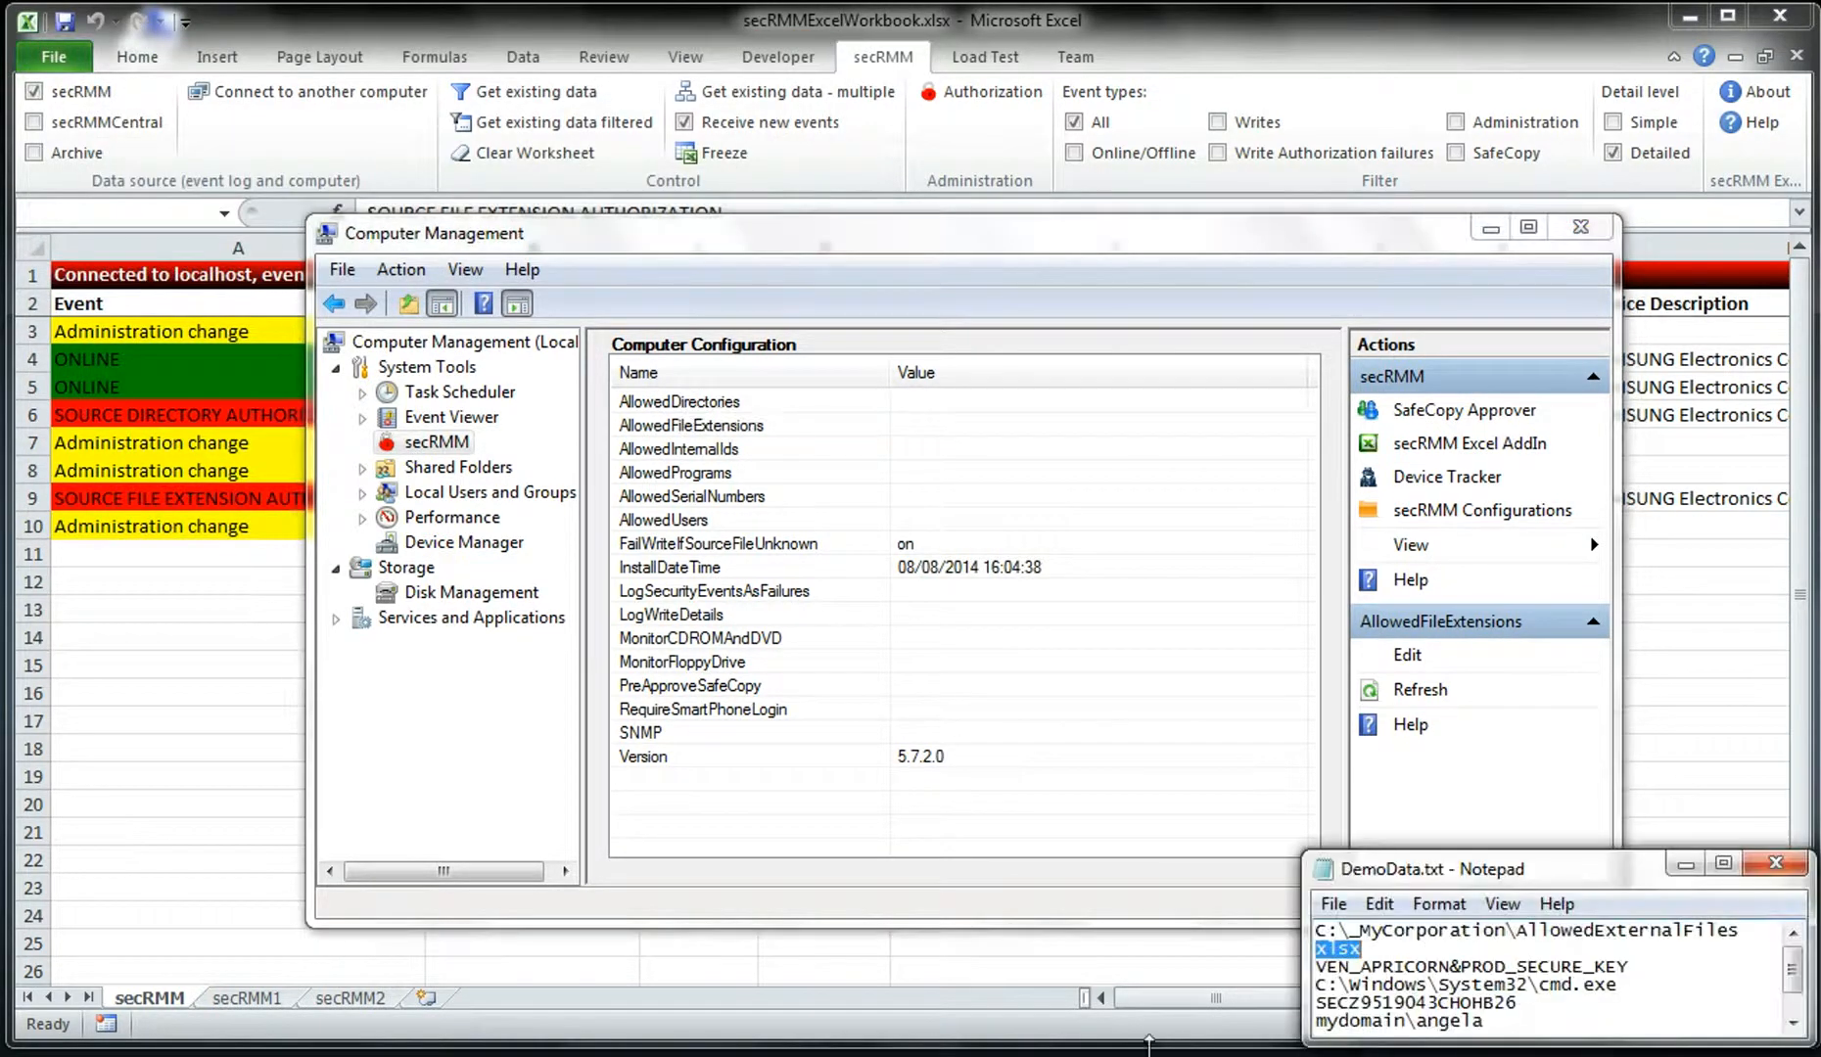
left_click(1629, 967)
left_click_drag(1622, 965, 1317, 967)
key("ctrl+c")
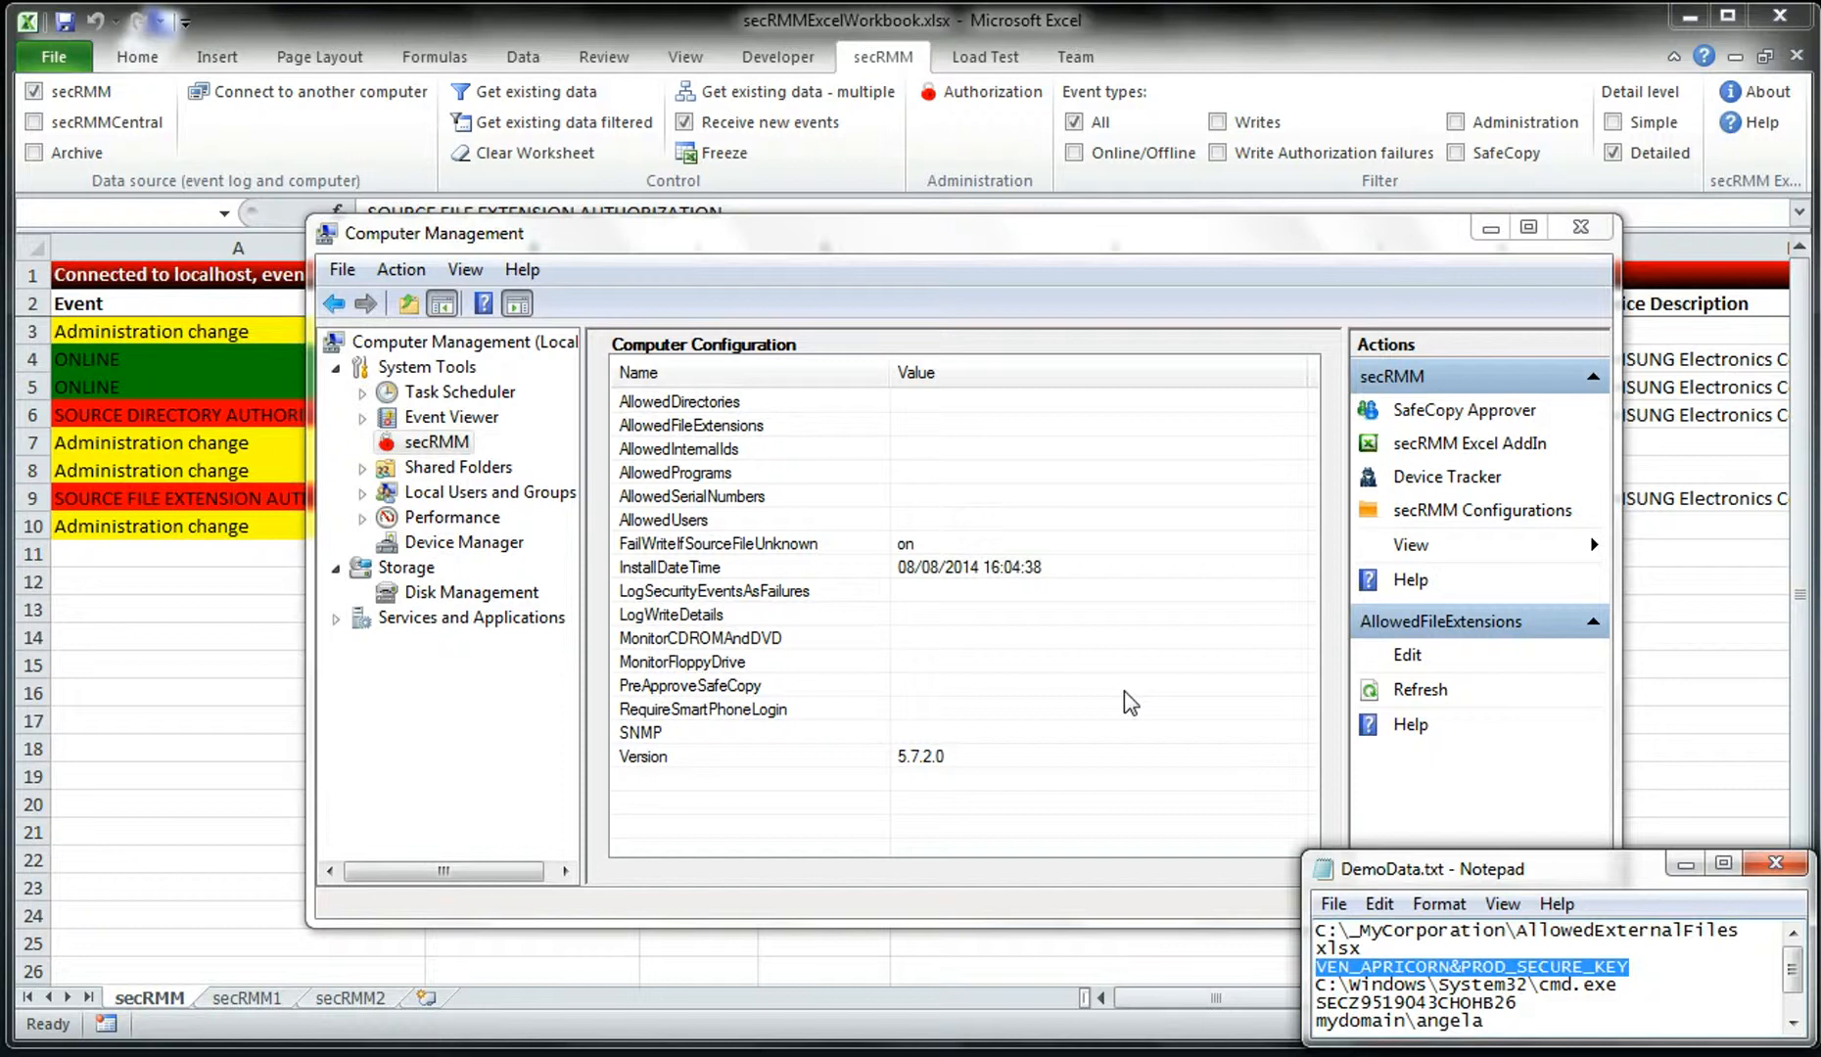
left_click(705, 452)
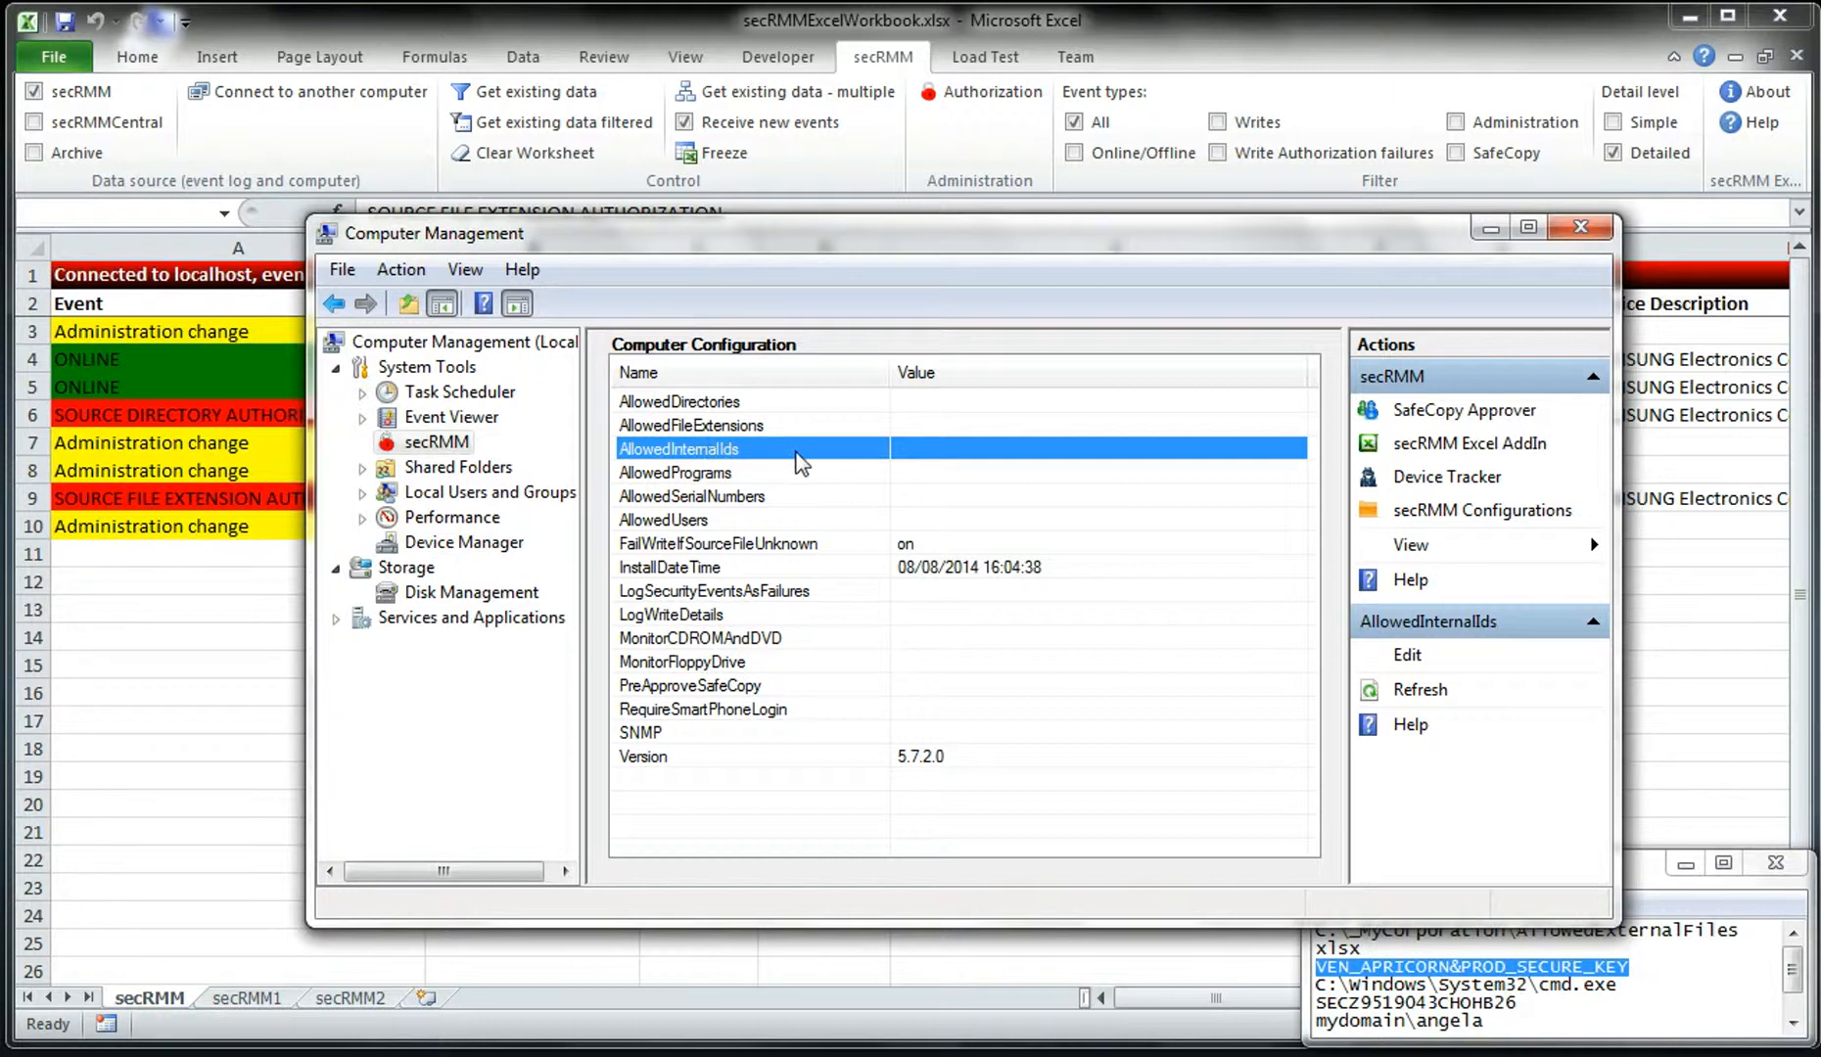
double_click(717, 456)
left_click_drag(516, 66, 877, 598)
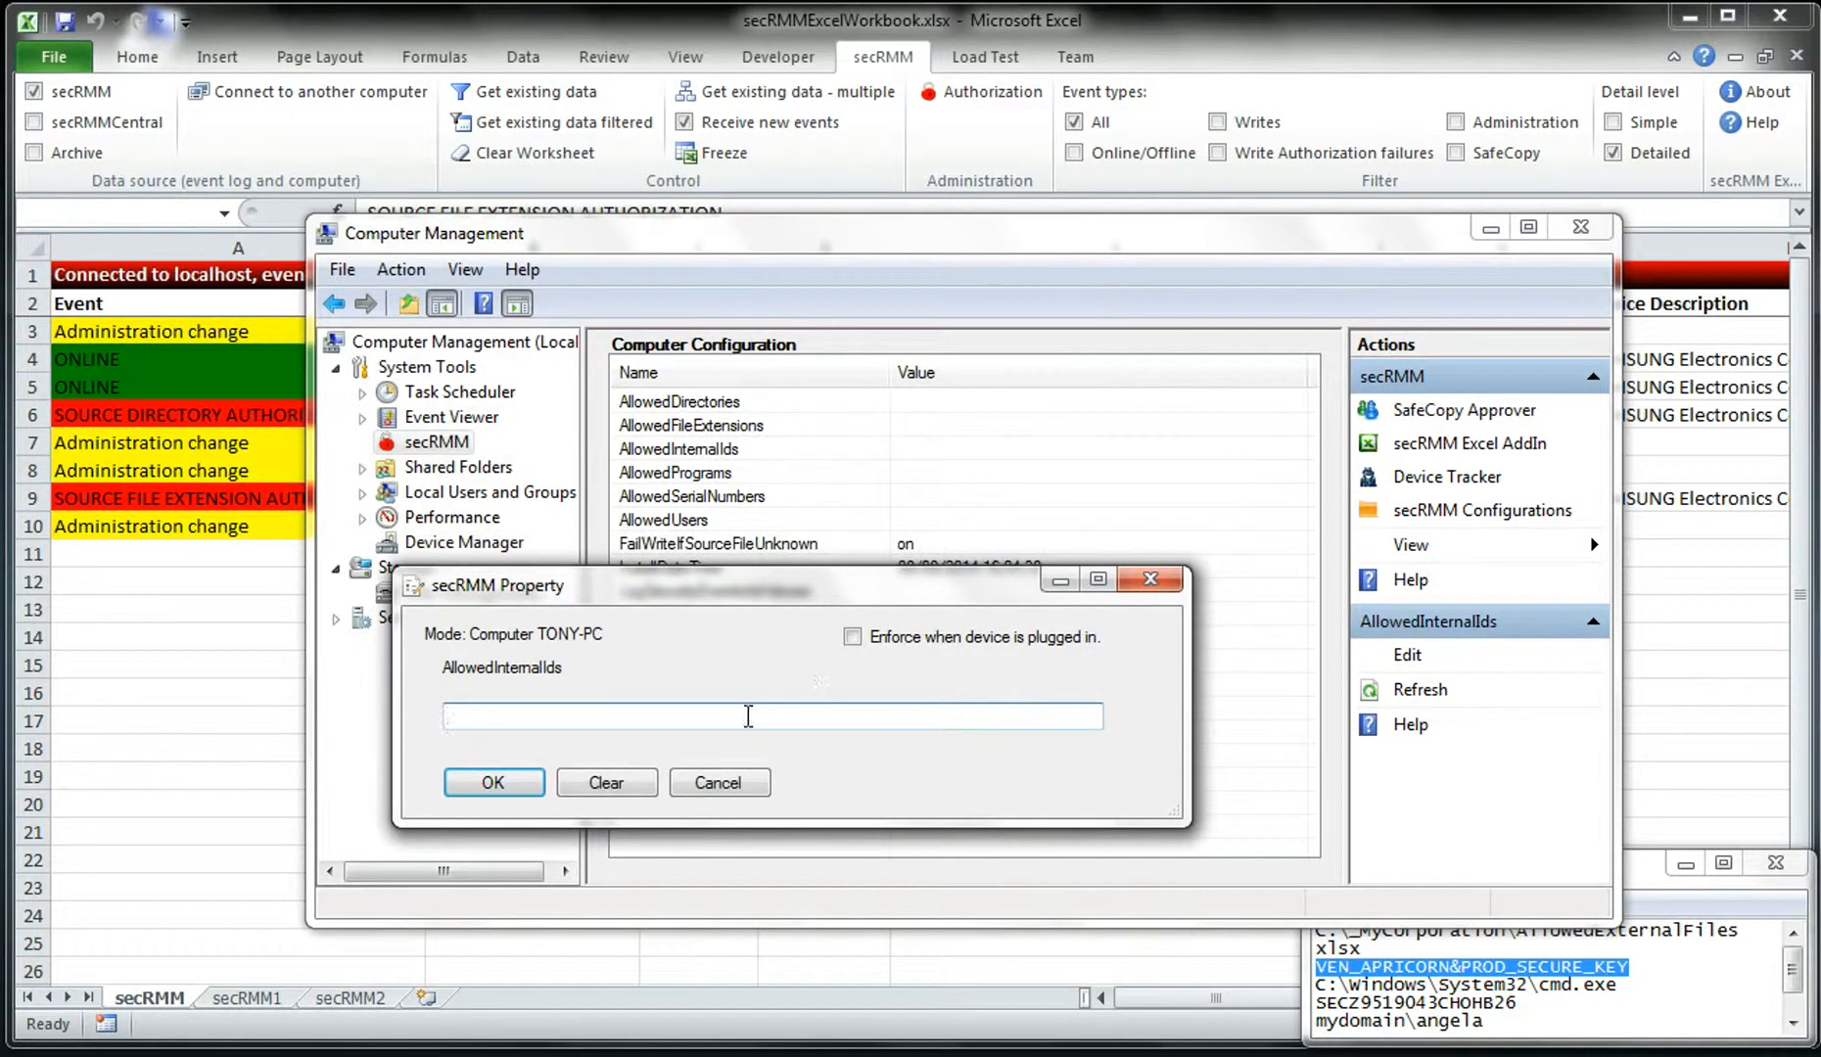
key("ctrl+v")
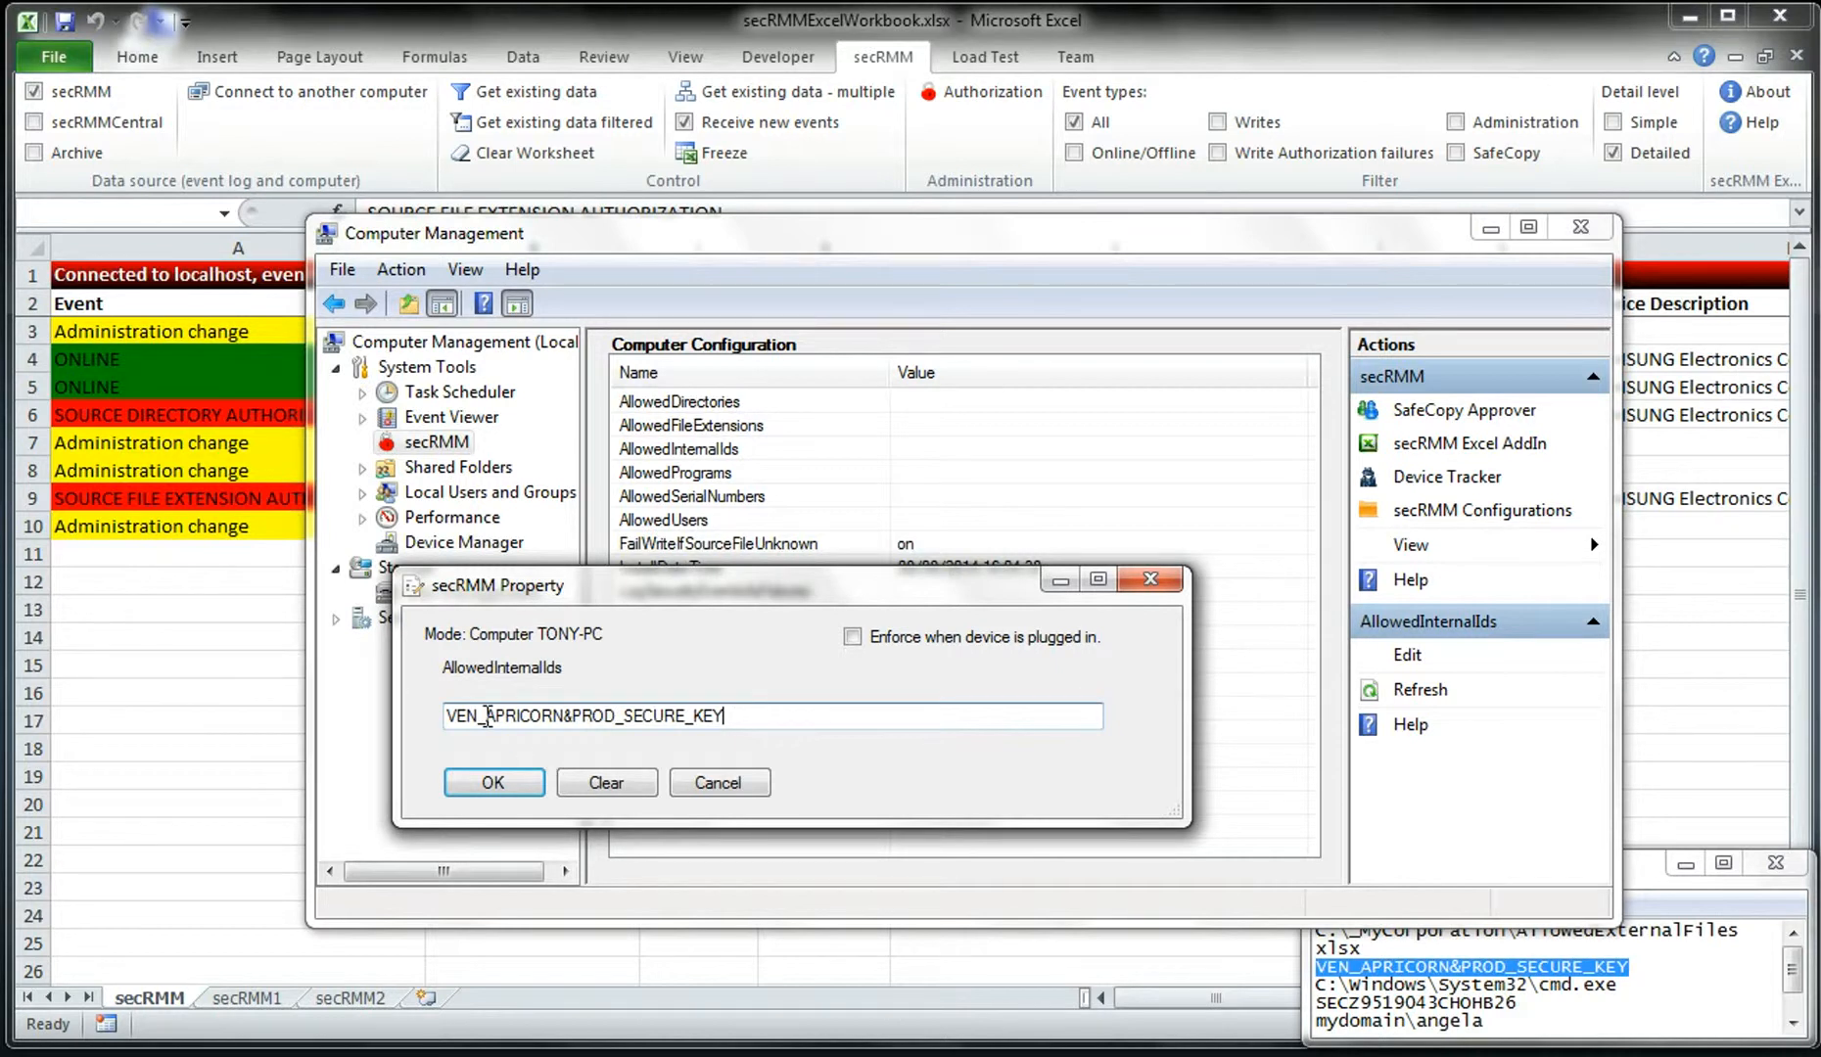
left_click_drag(486, 720, 563, 722)
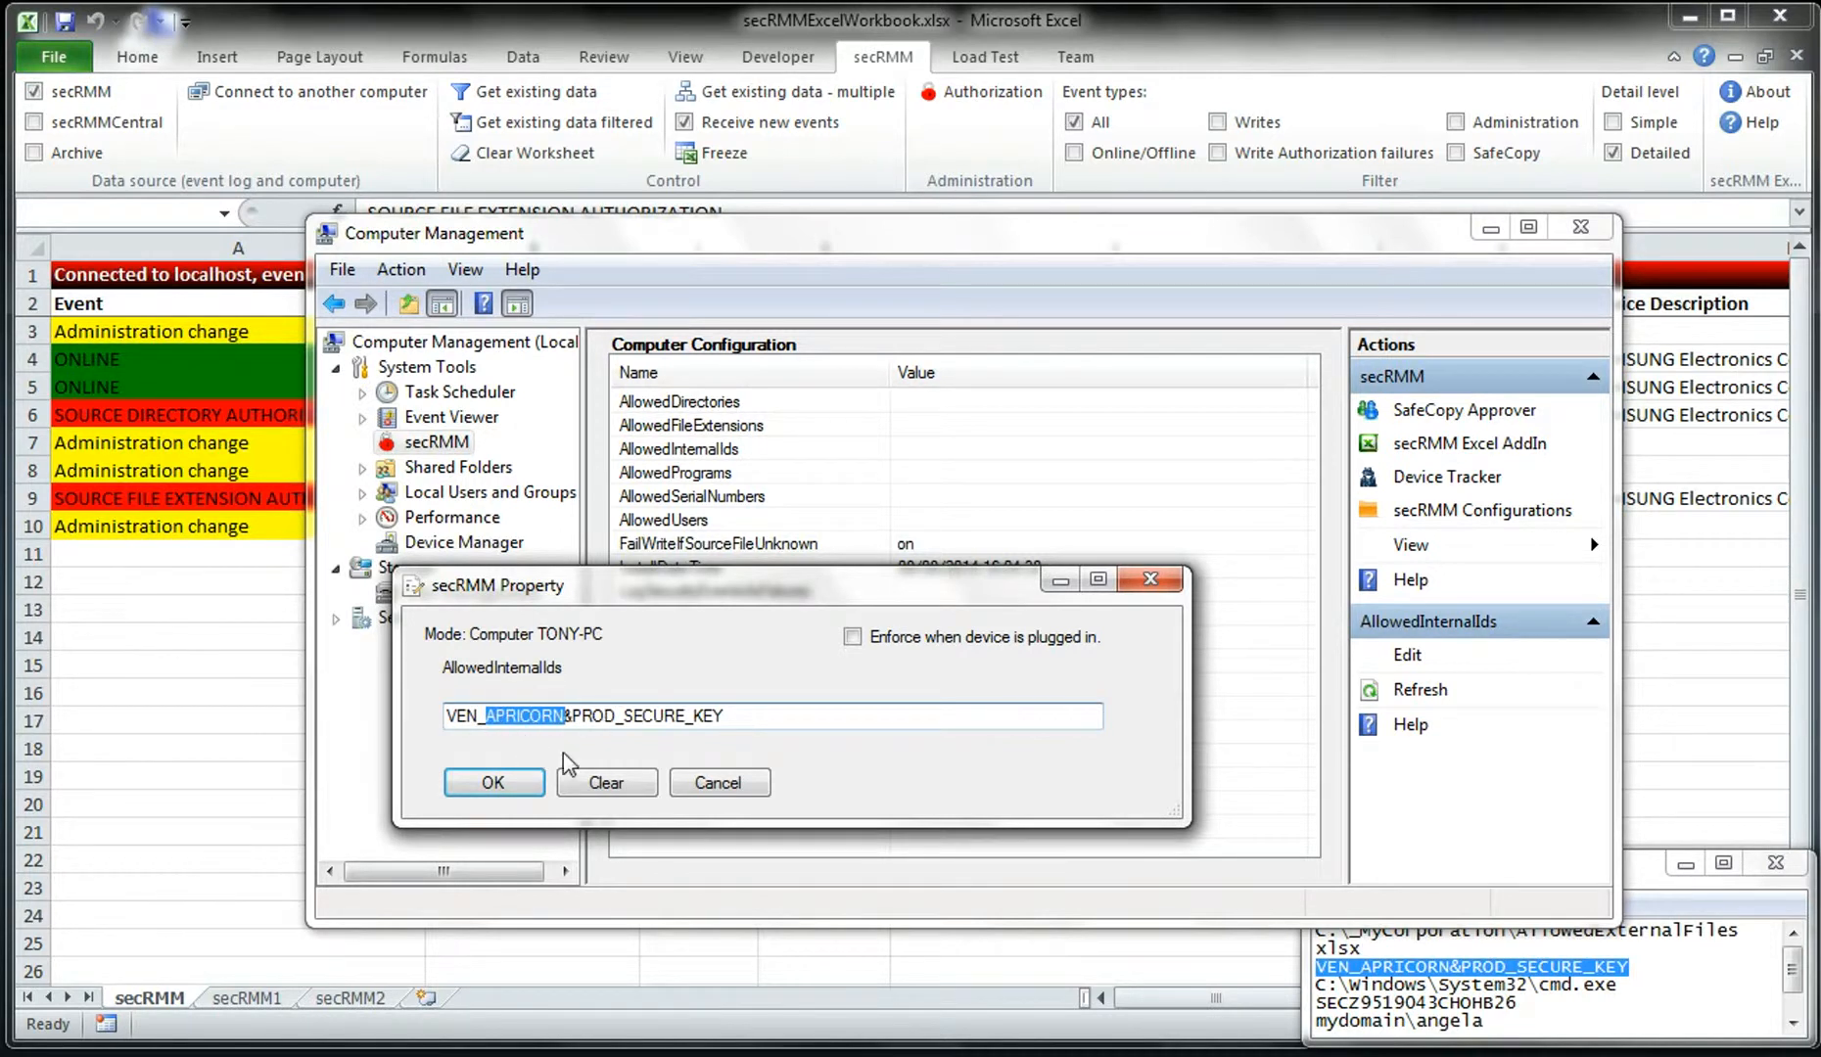
left_click(493, 782)
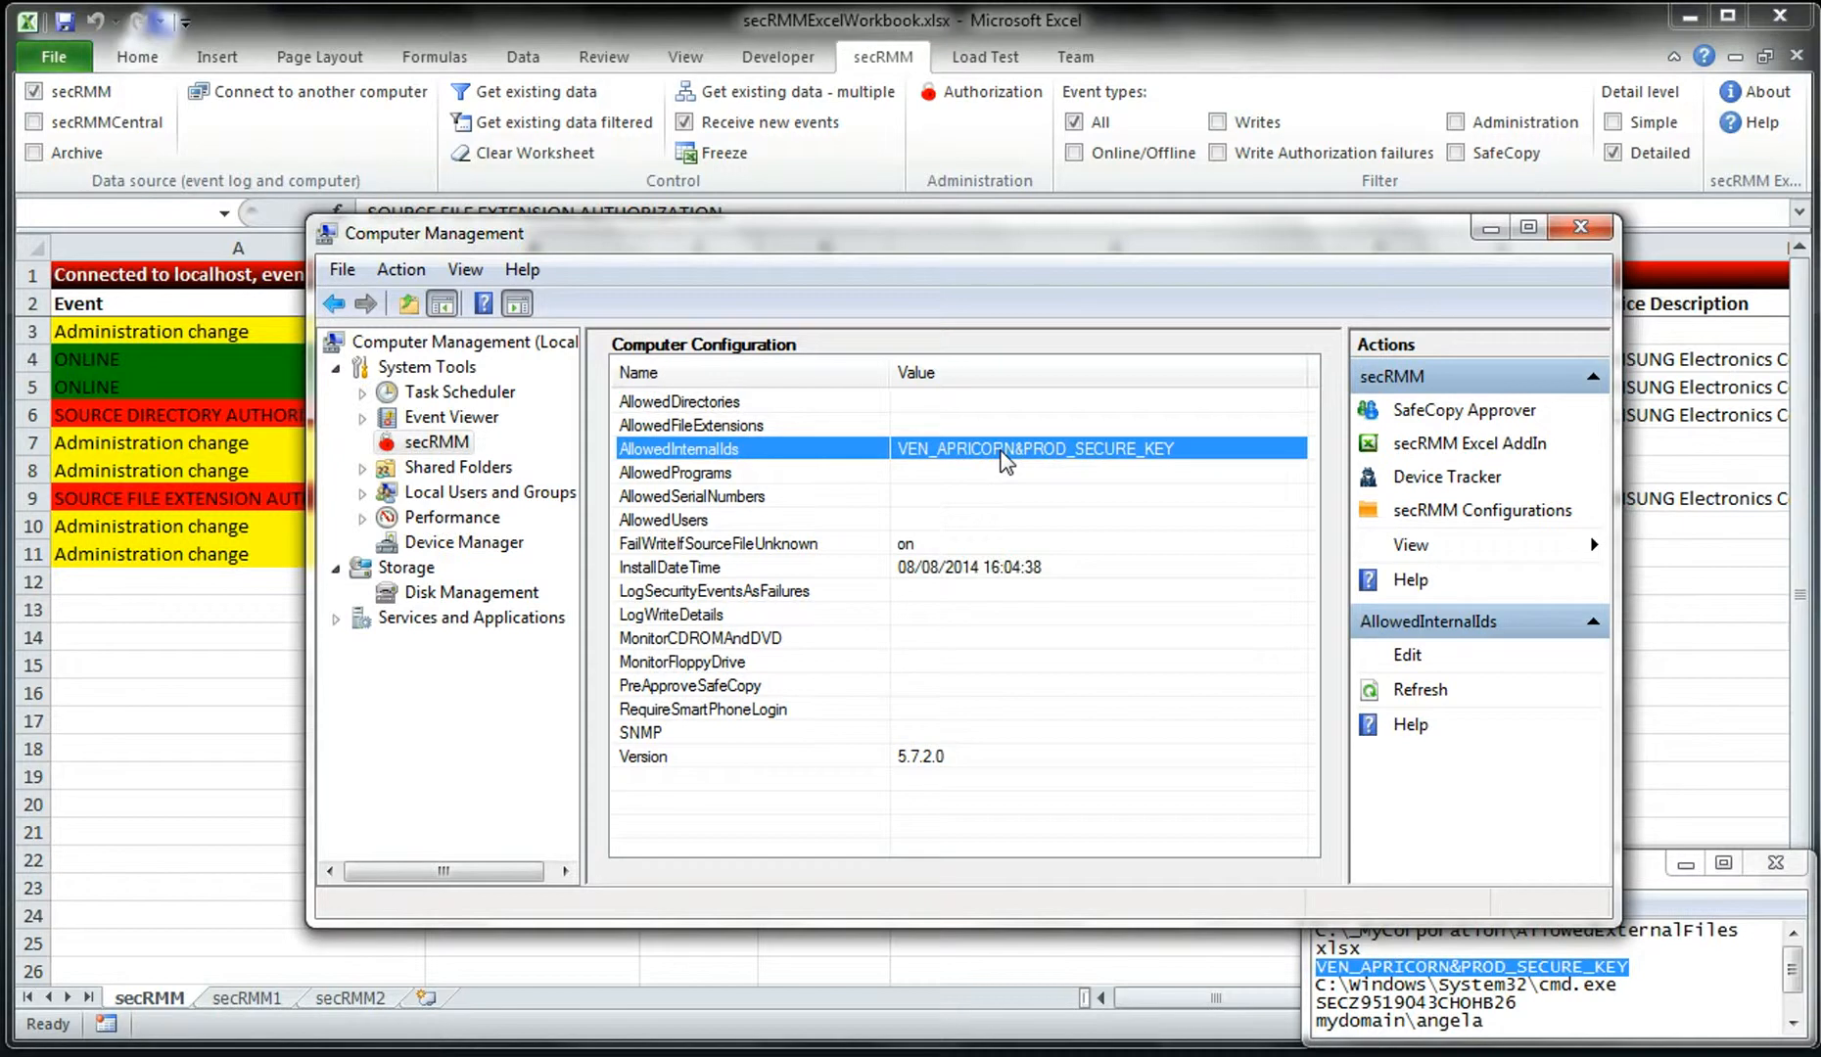
- Try to copy Customer List Y2011.xlsx from C:\_MyCorporation to the tablet's Documents folder with the internal ID restriction active
left_click(331, 1055)
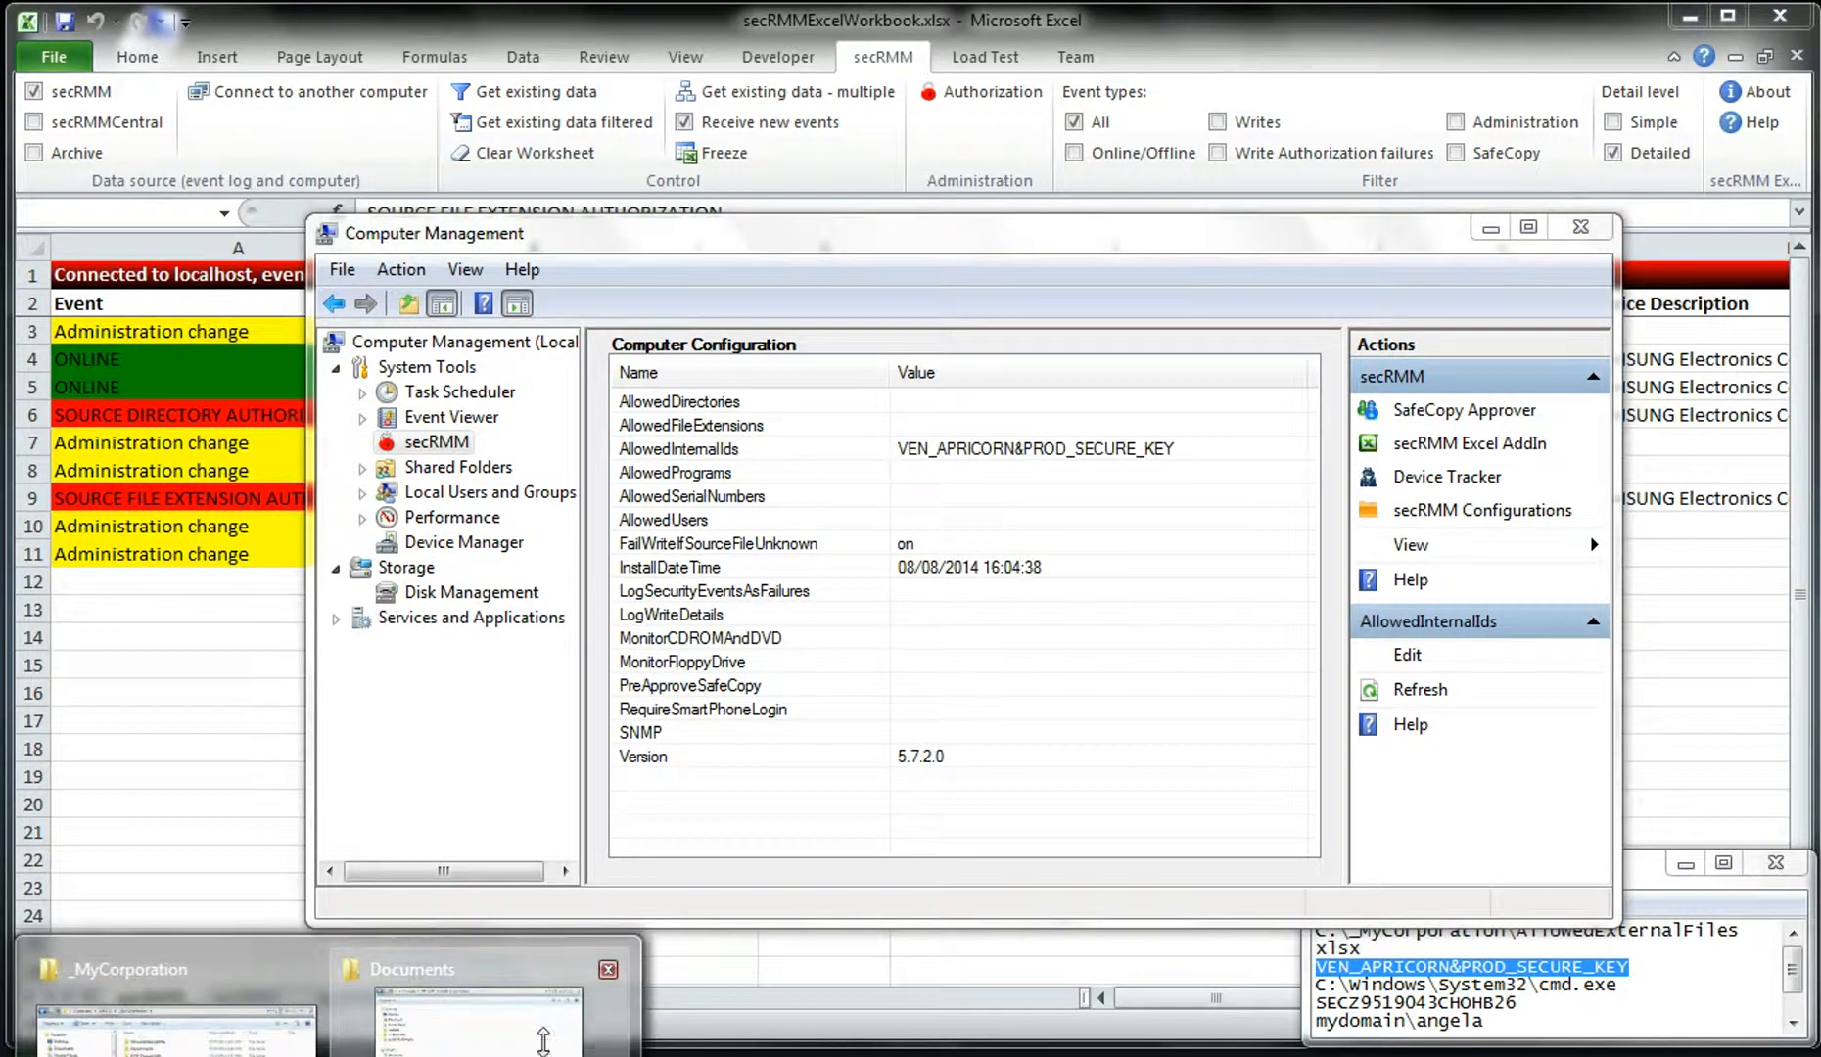
left_click(544, 1046)
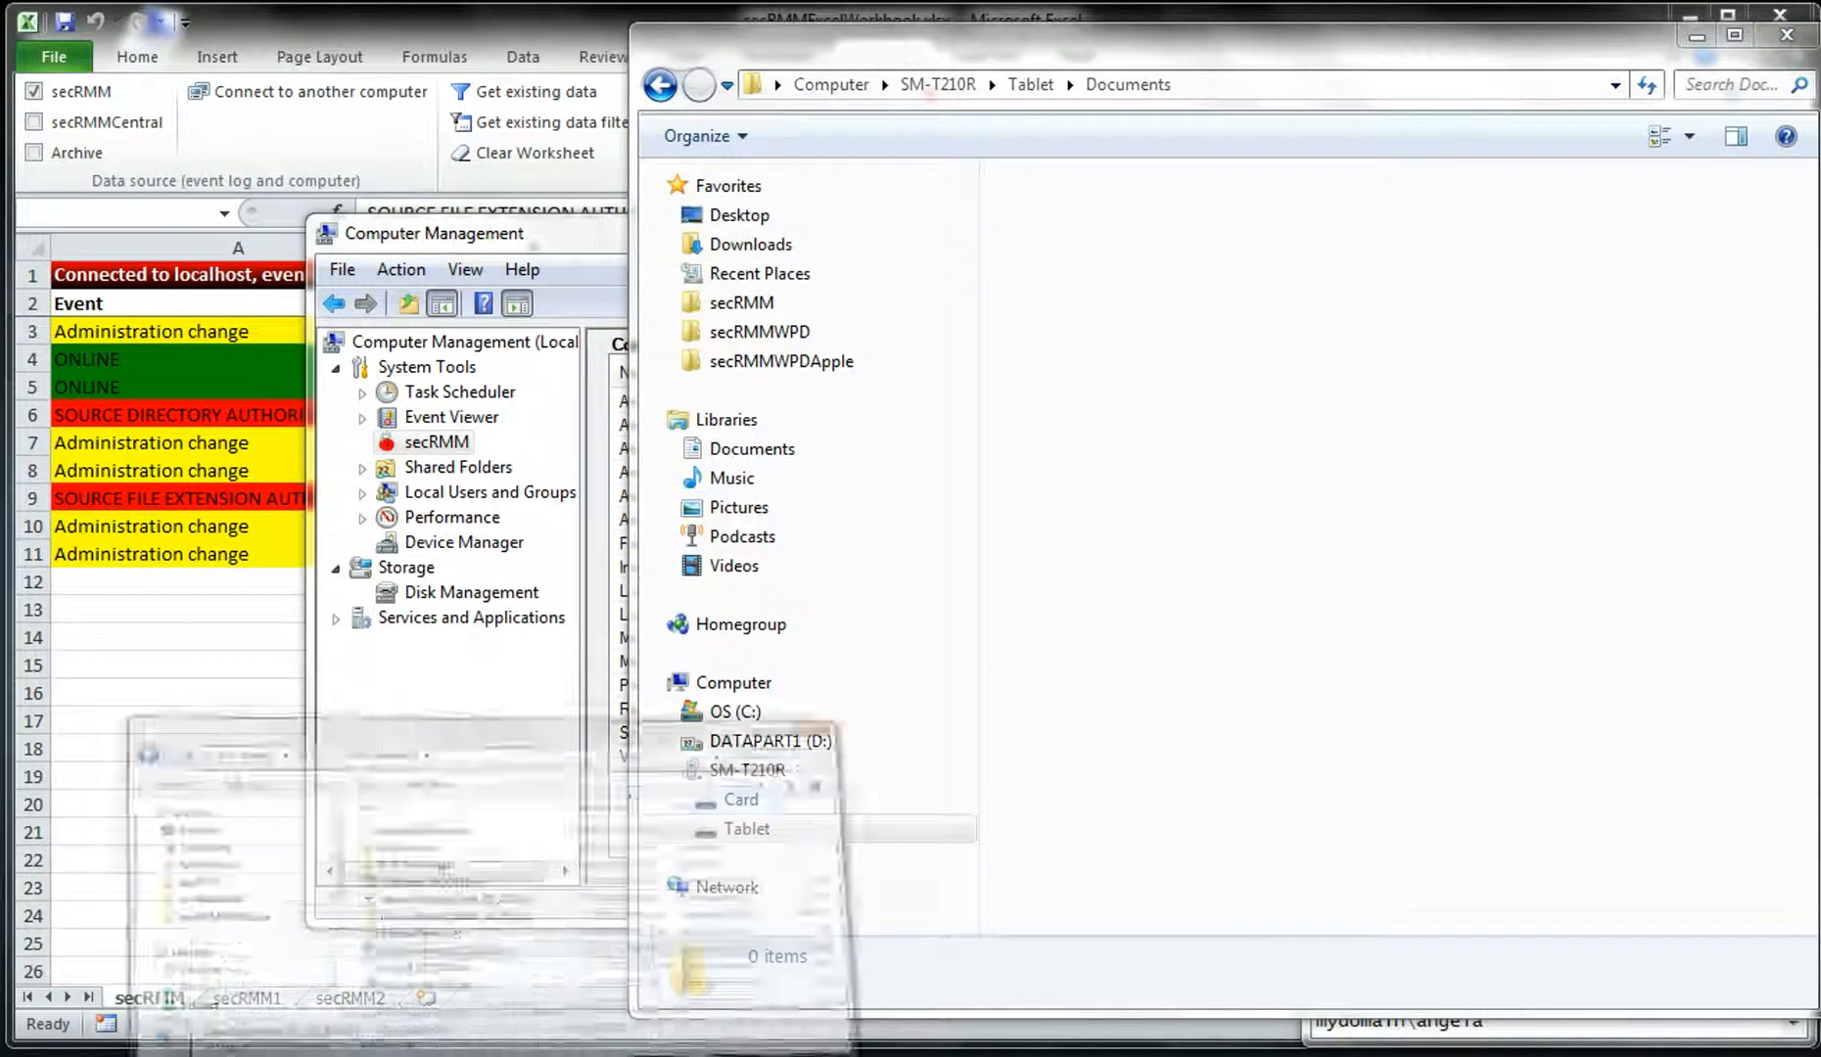
left_click(157, 1008)
left_click_drag(514, 683, 1380, 387)
left_click(794, 621)
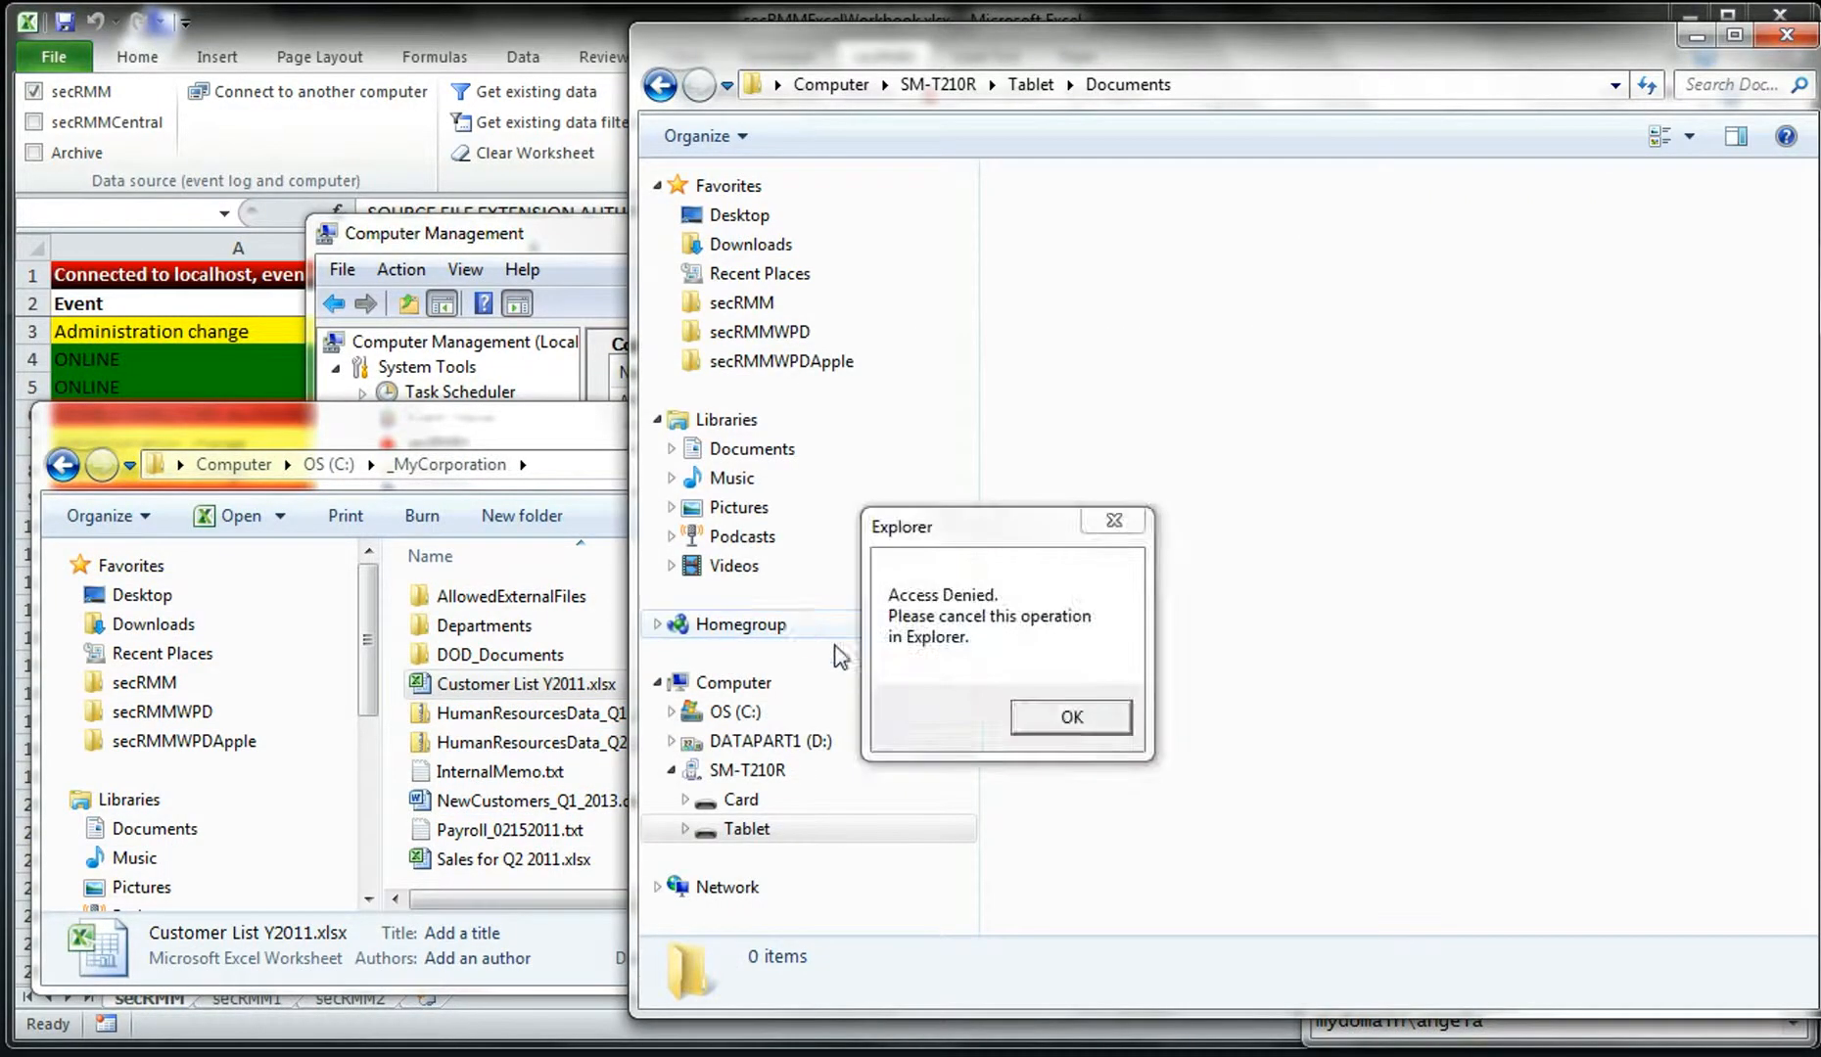
left_click(1076, 715)
- Return to the Excel workbook and examine the details and Message of the INTERNAL ID AUTHORIZATION event
left_click(470, 17)
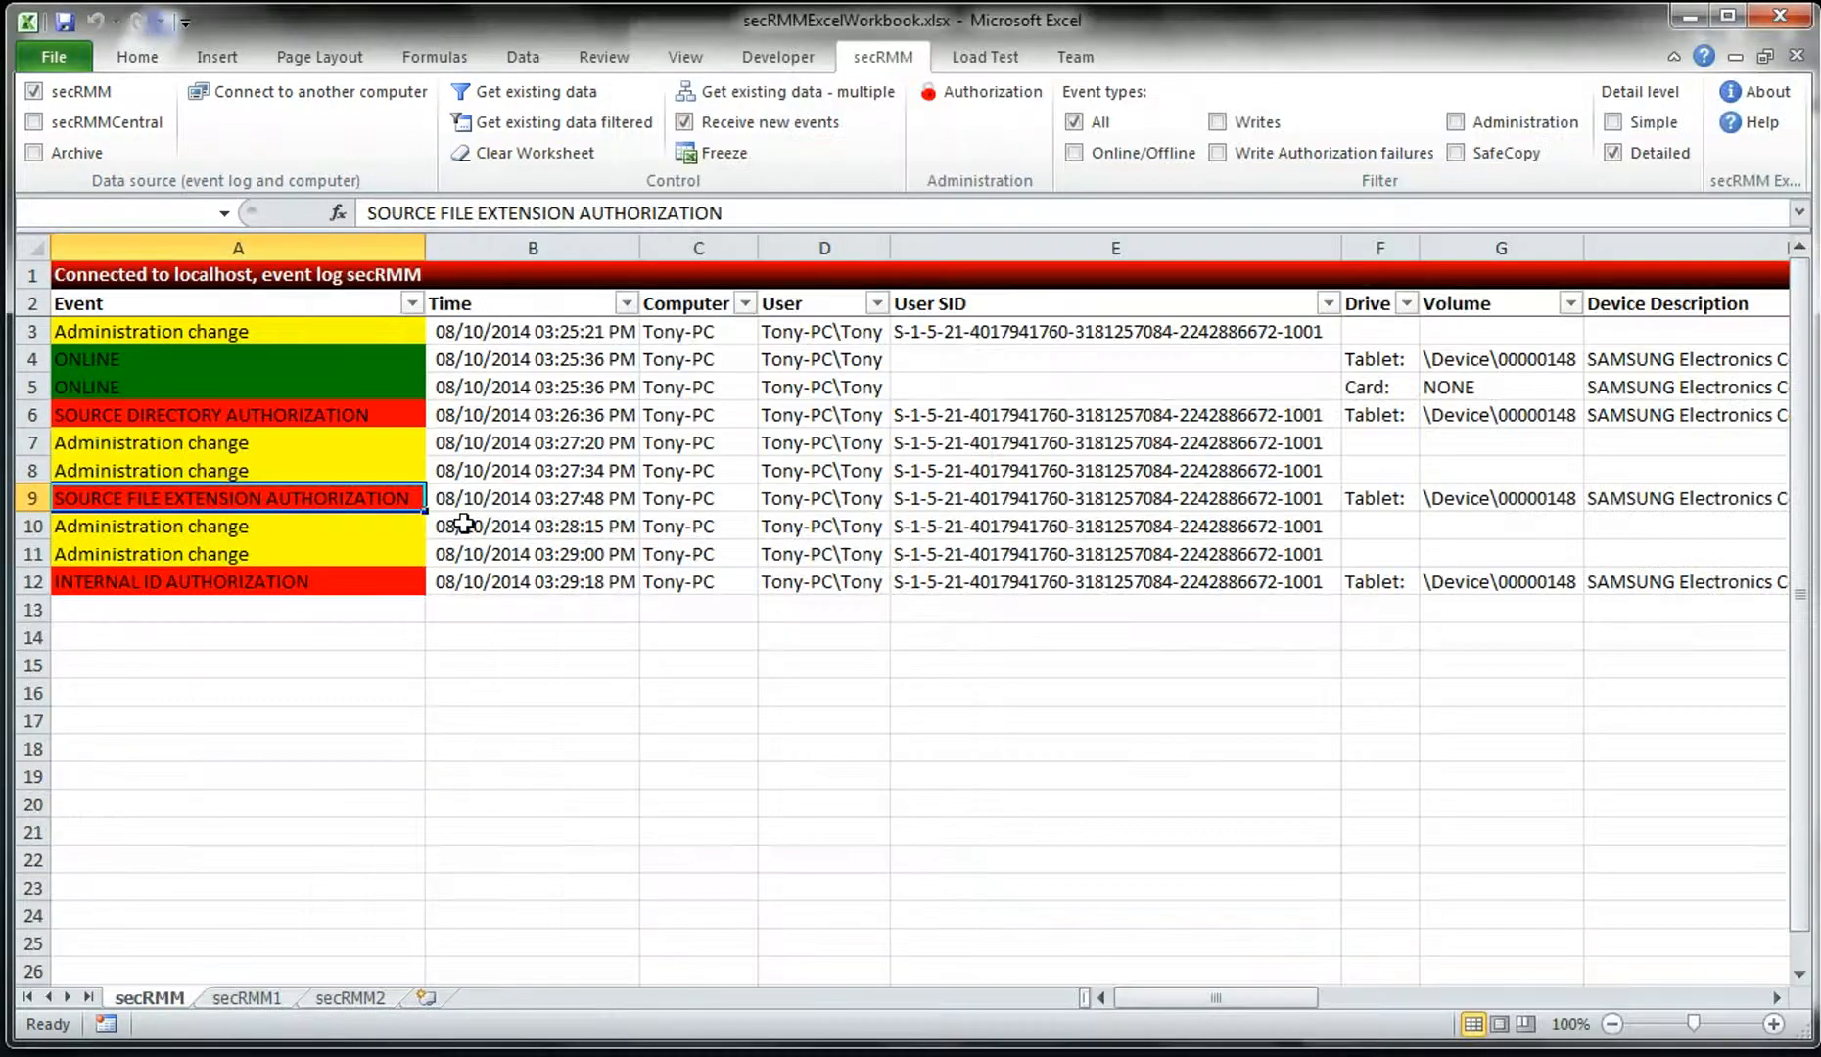
double_click(210, 584)
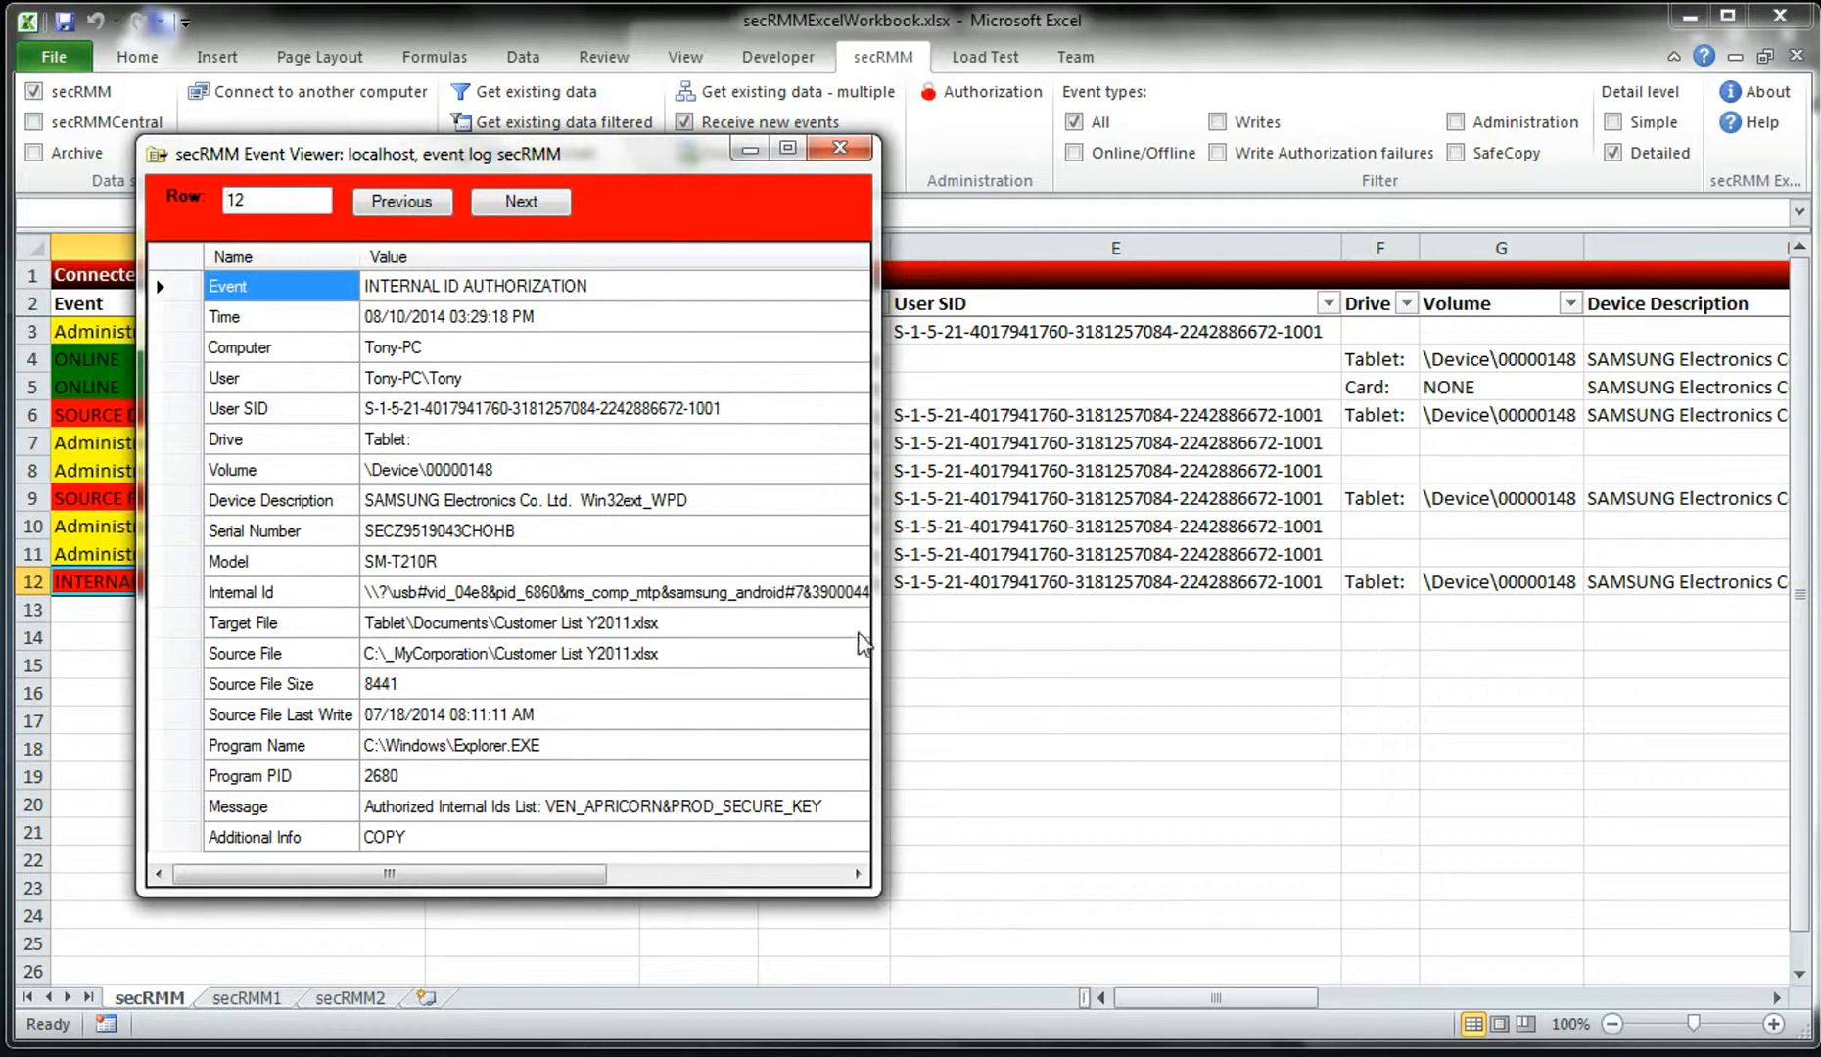
left_click_drag(878, 646, 1111, 692)
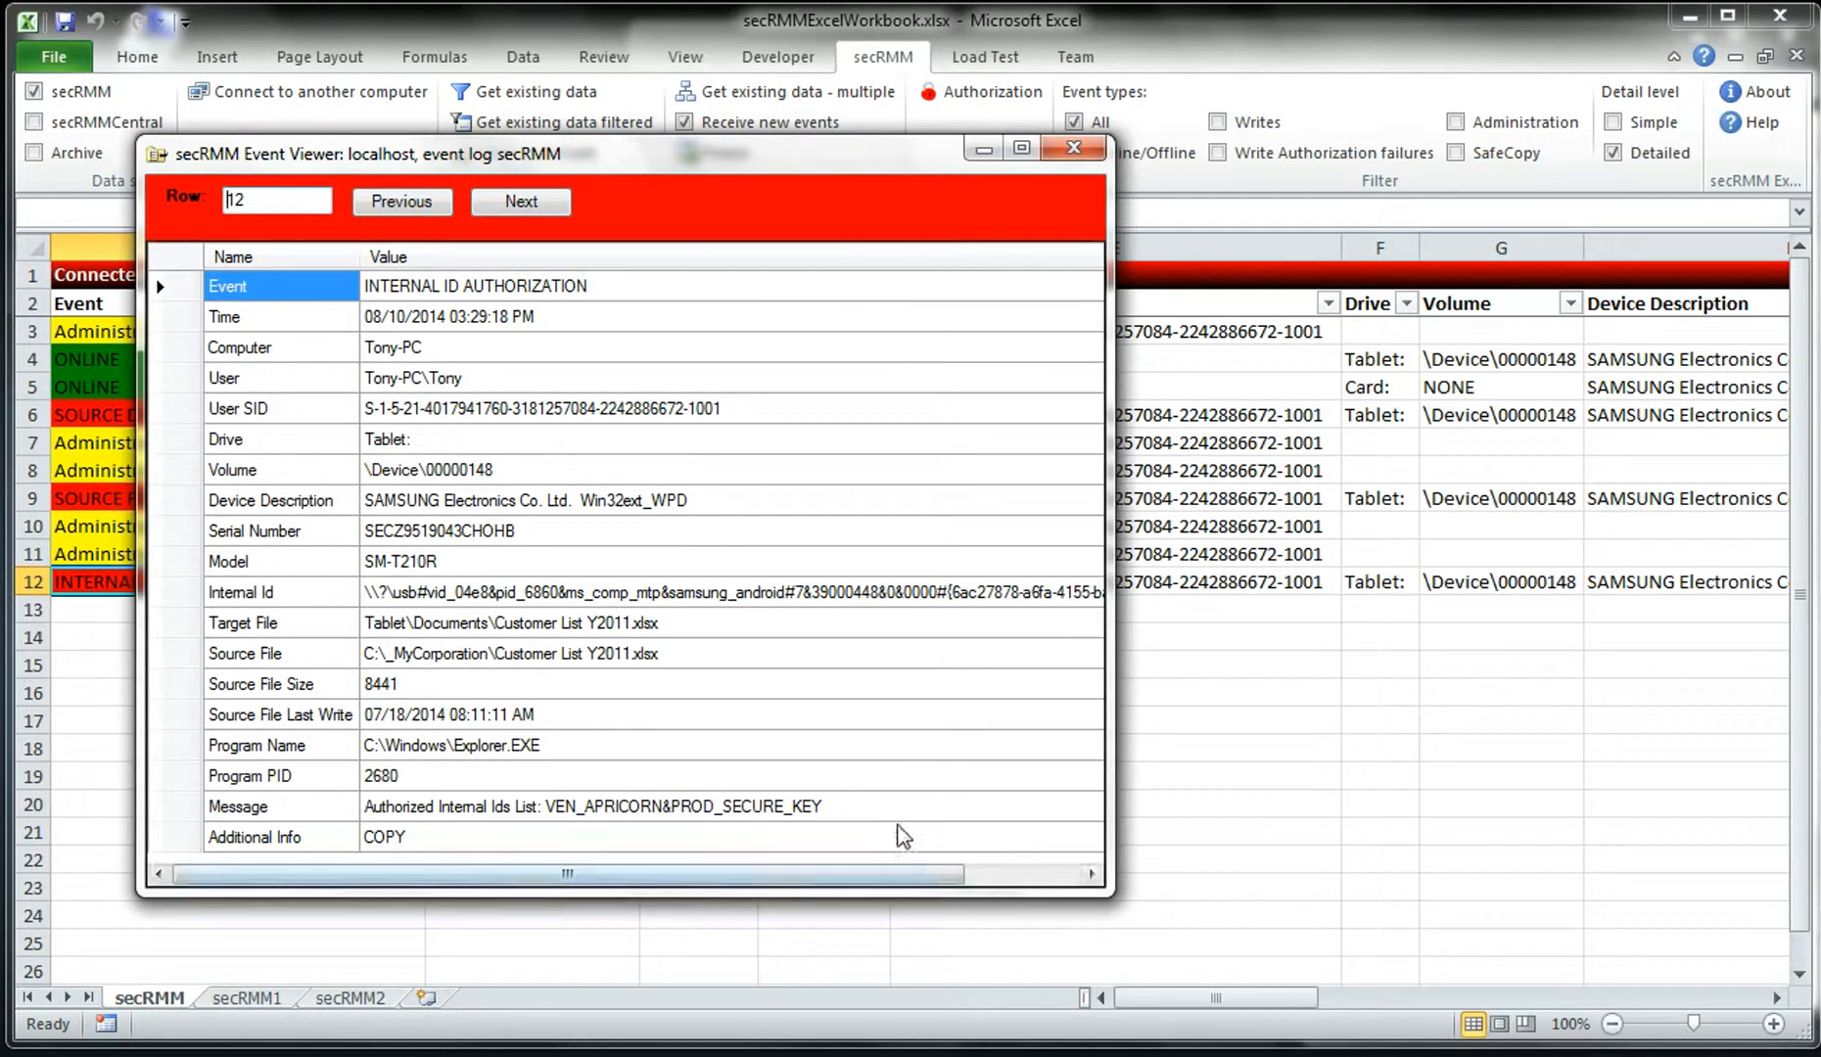
left_click(891, 809)
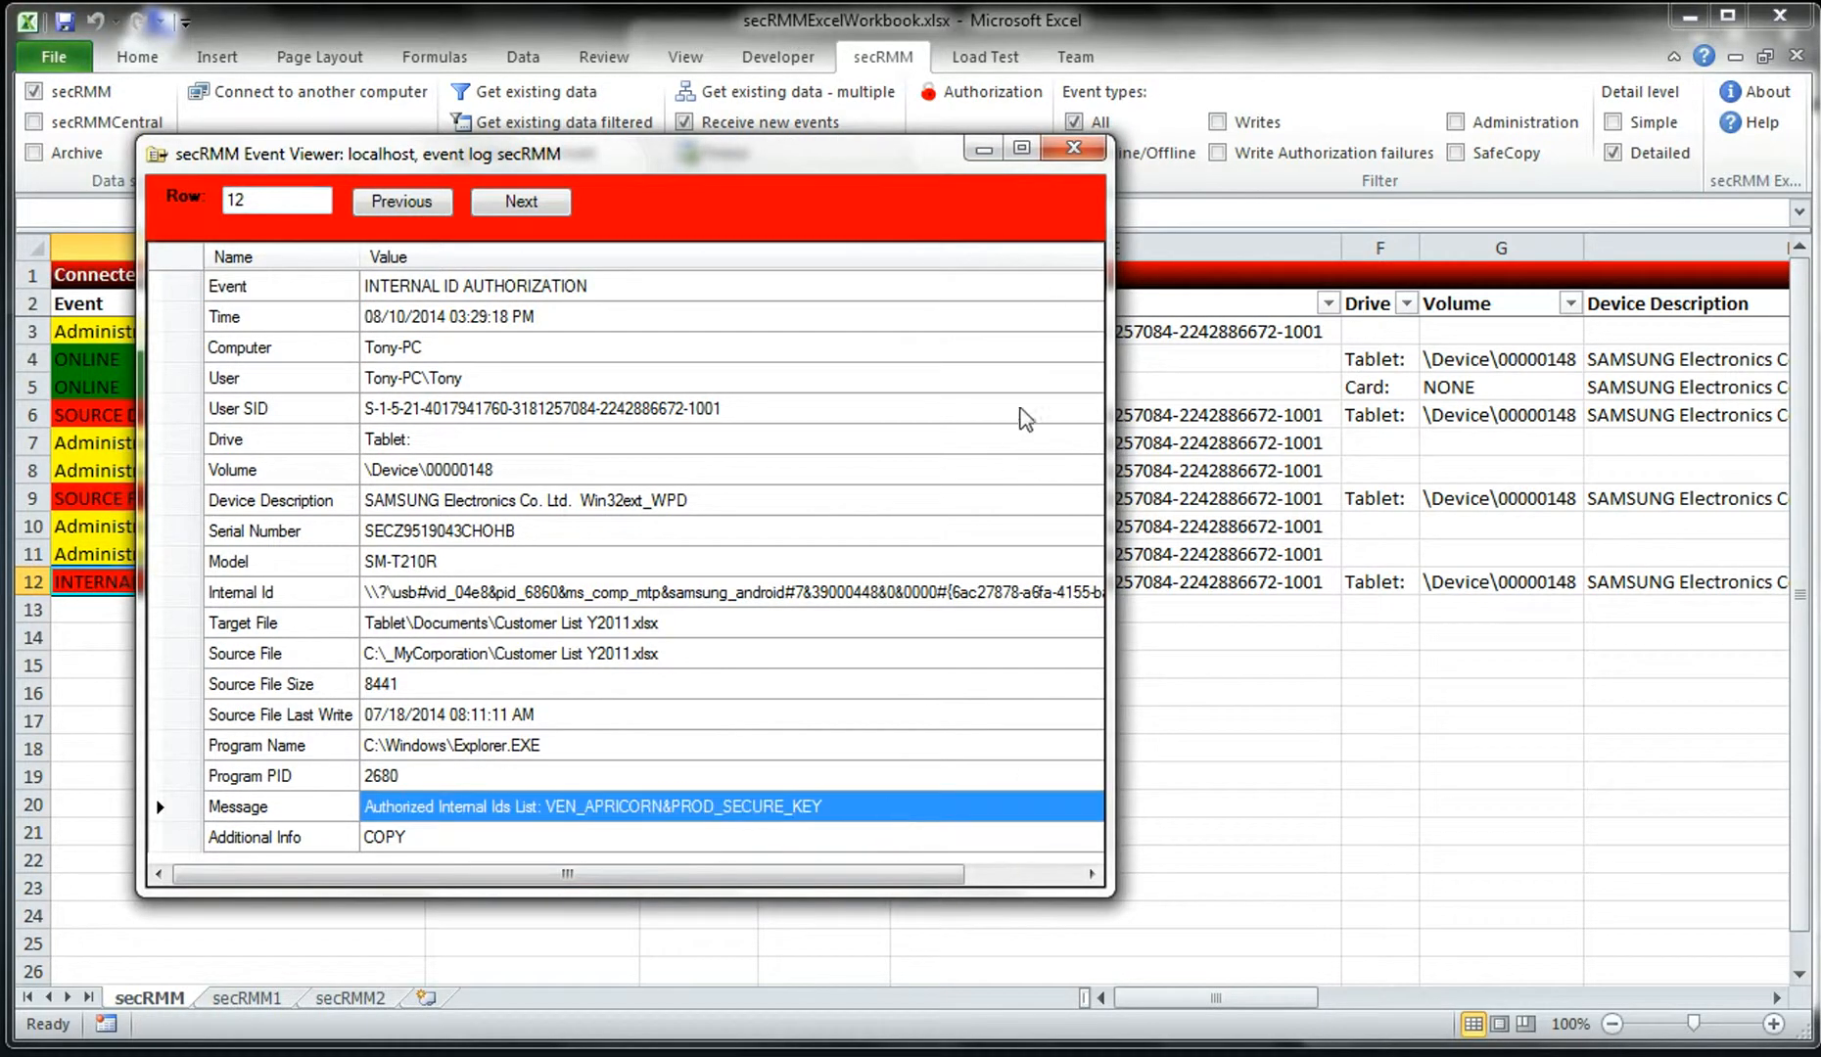
left_click(1073, 148)
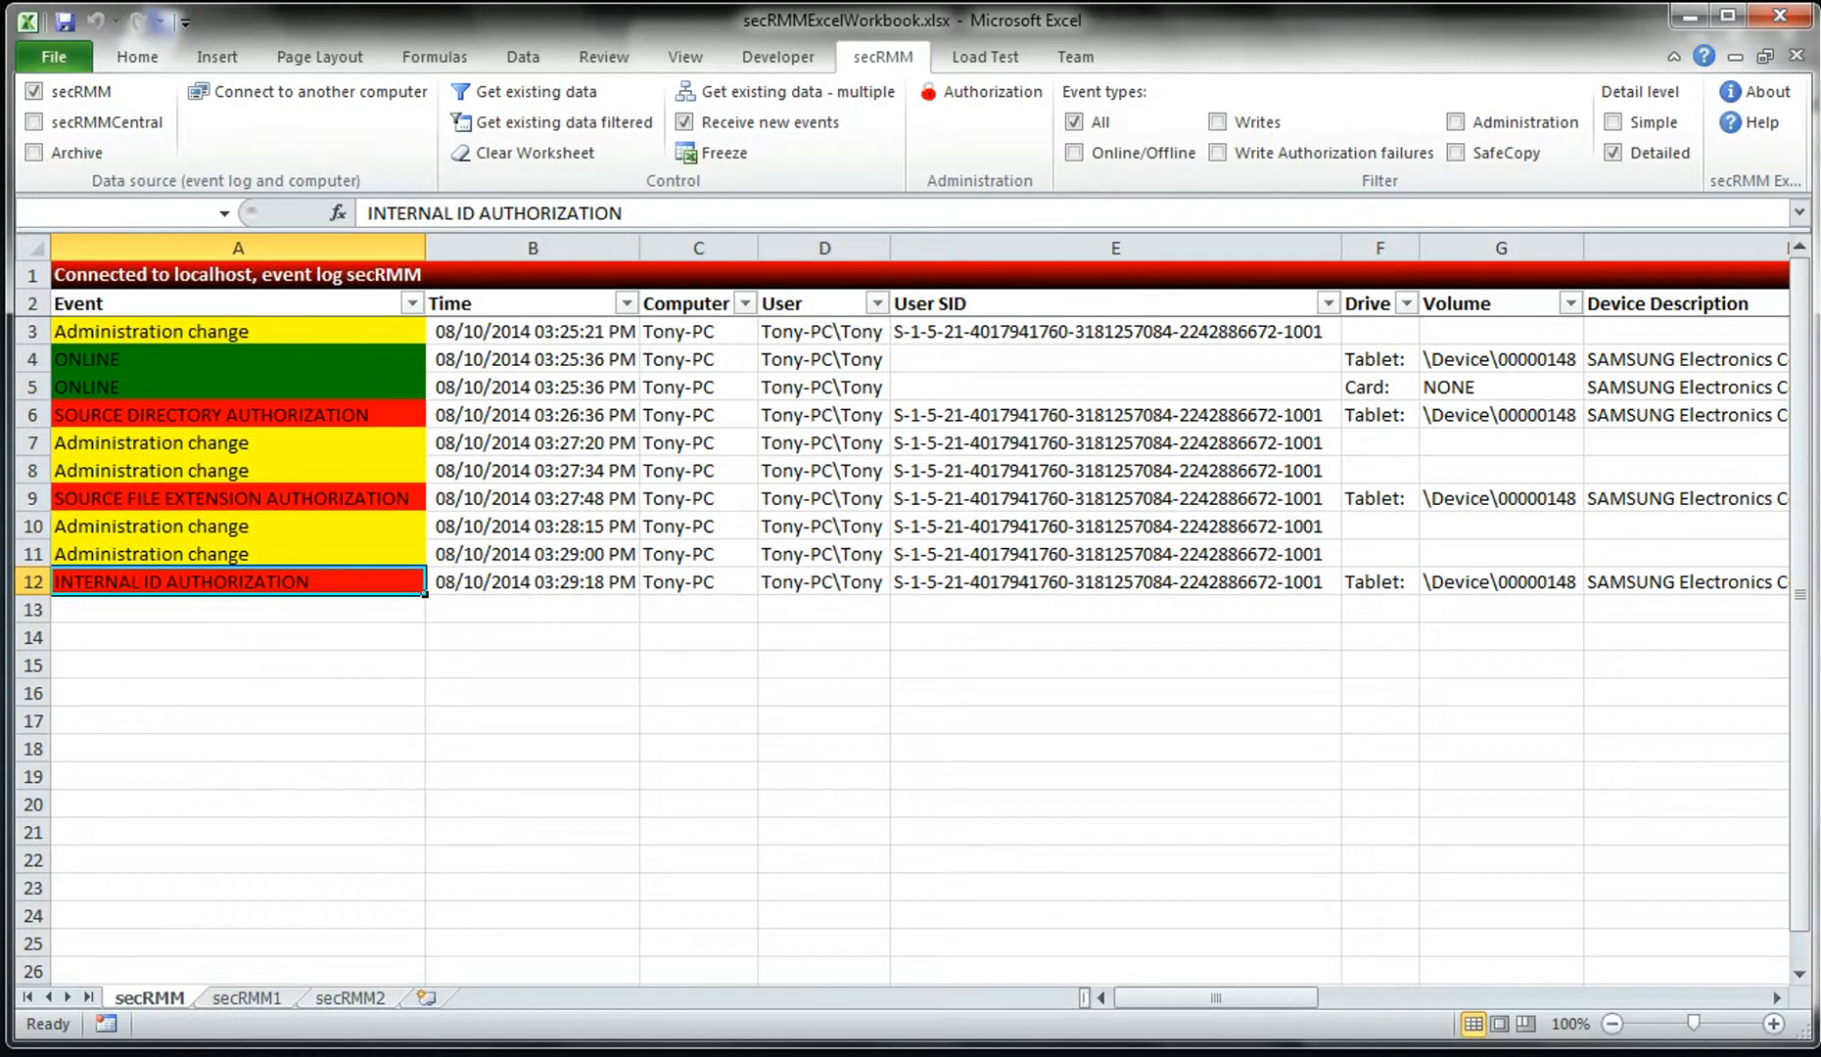
- Switch back to Computer Management and clear secRMM's AllowedInternalIds property
key("alt+Tab")
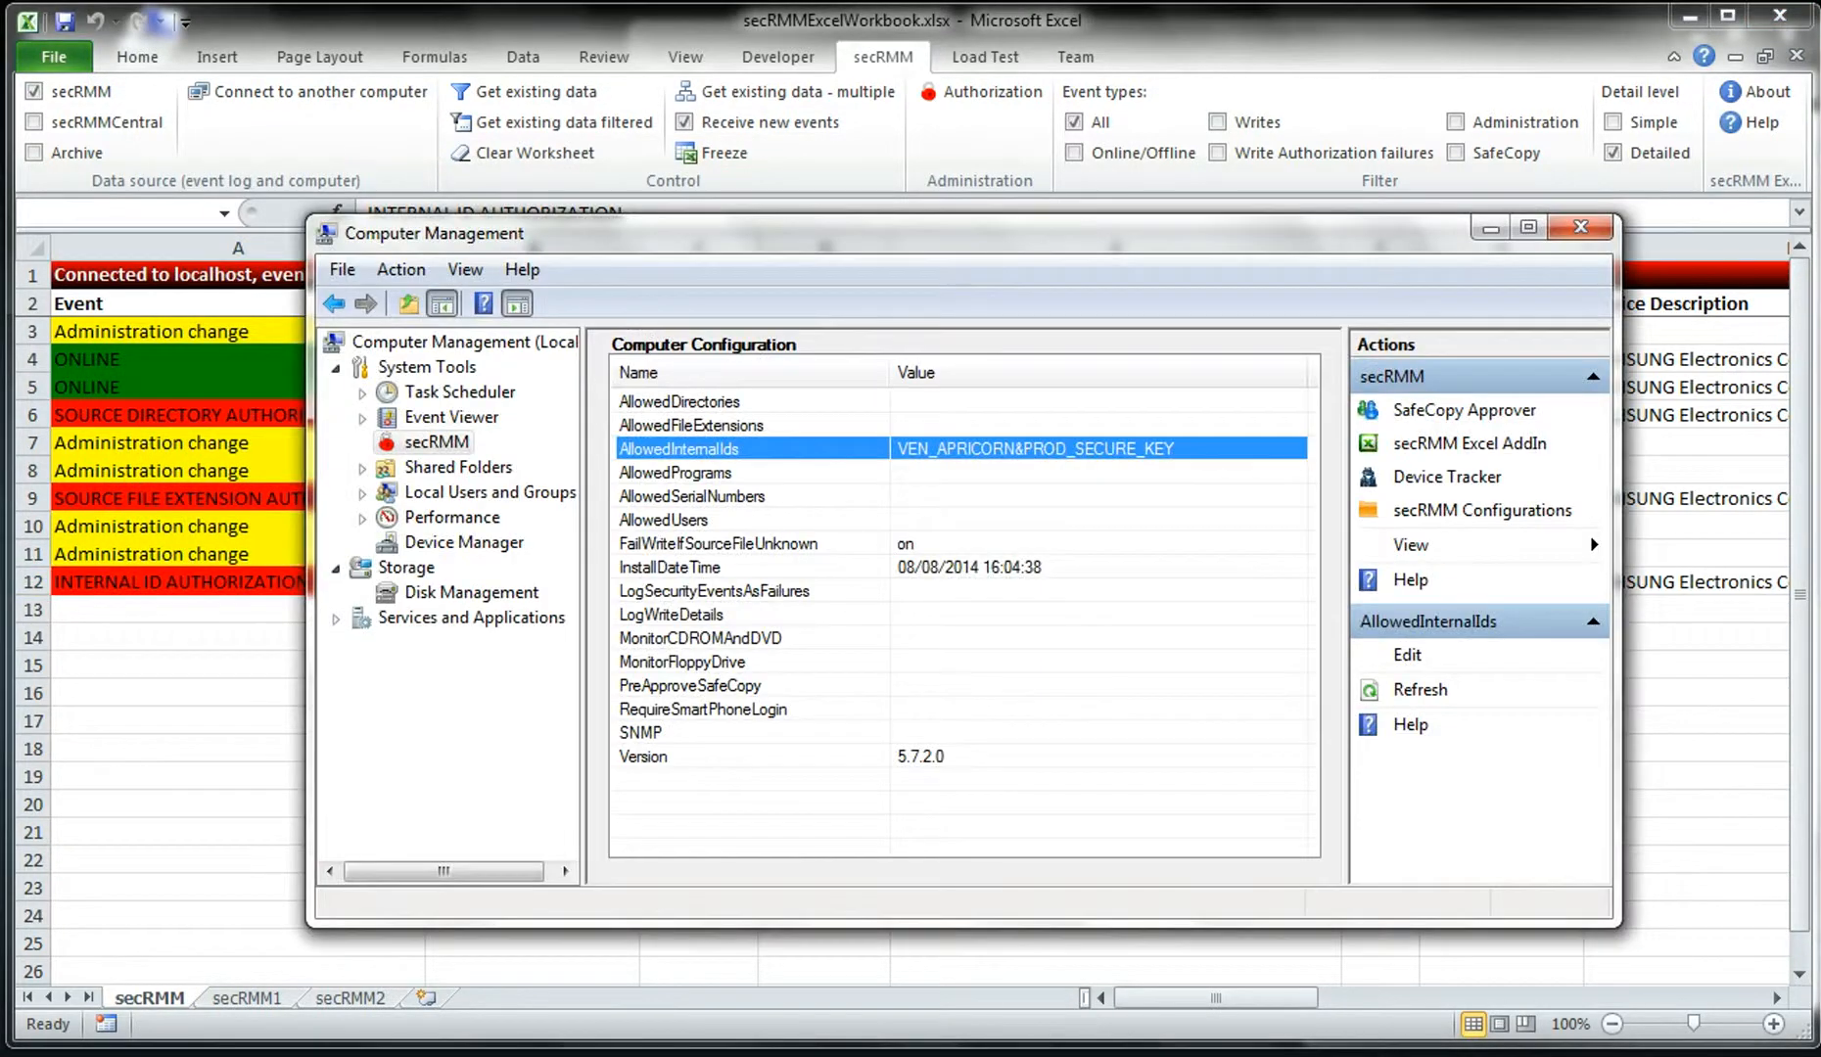
double_click(708, 455)
left_click(382, 385)
left_click(305, 389)
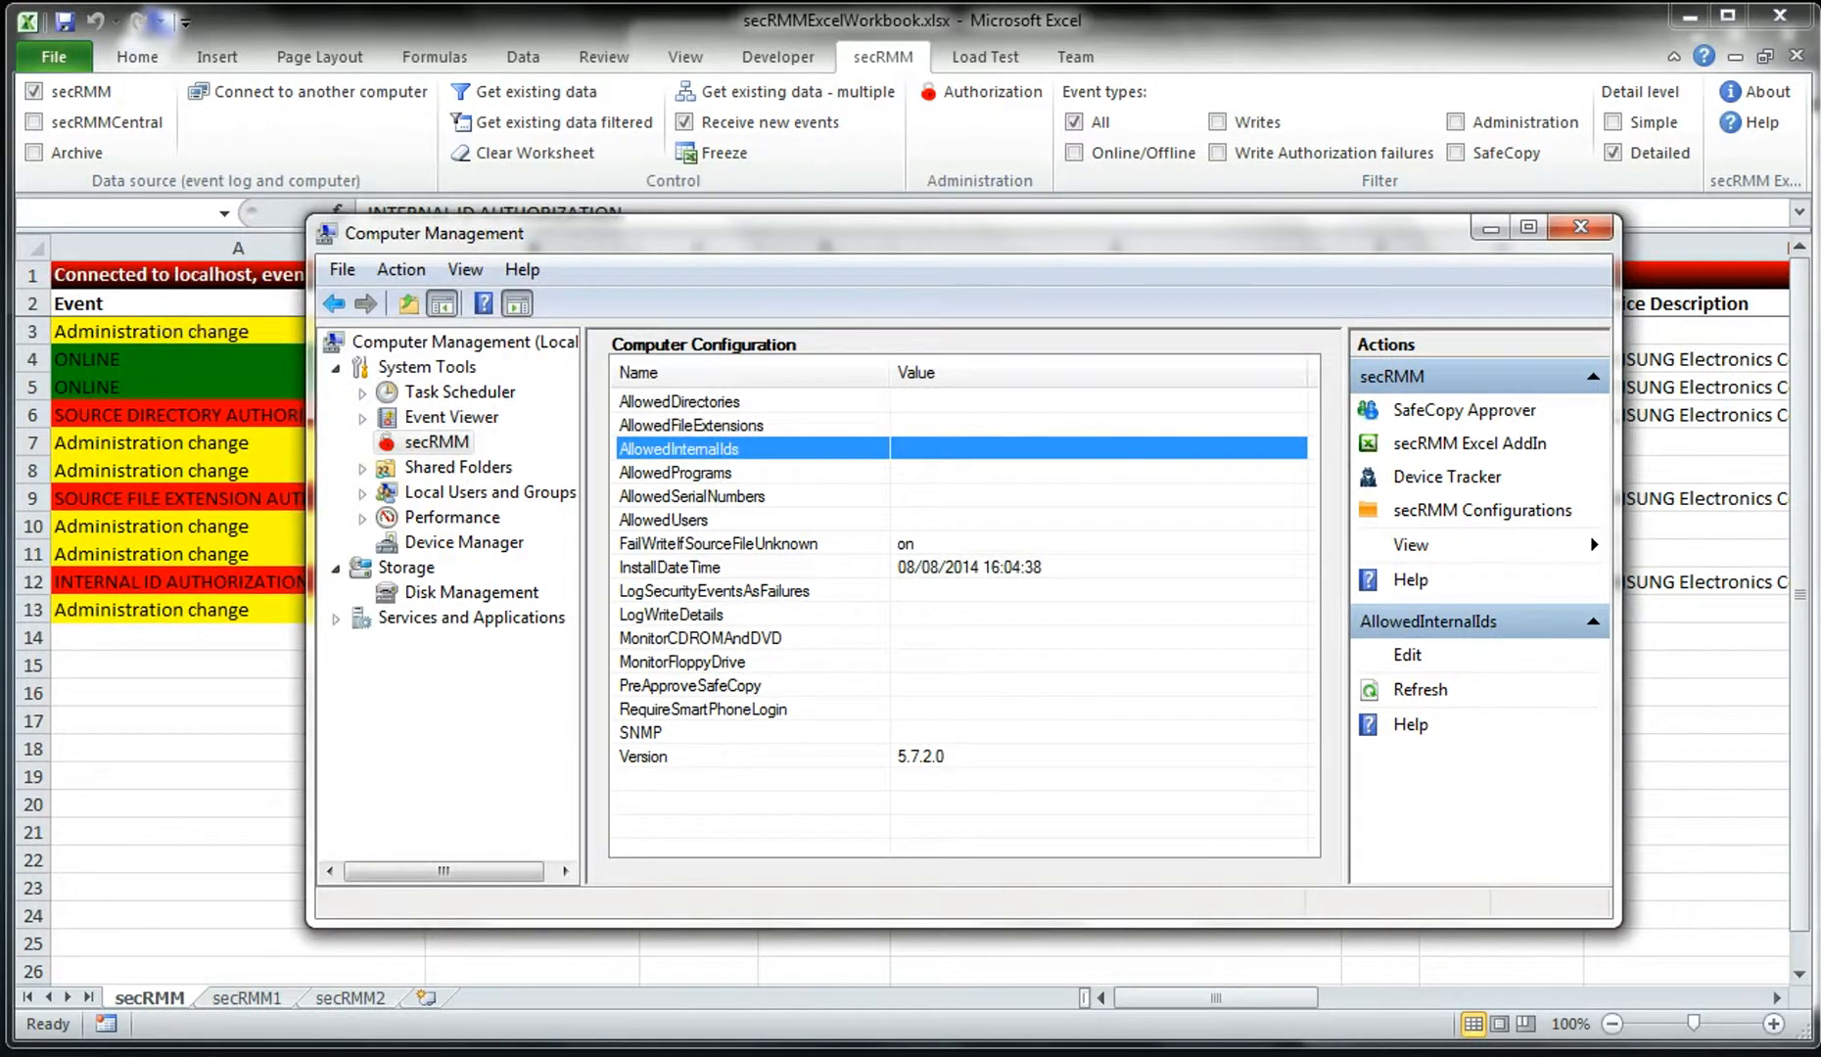
- Bring the Explorer windows for the tablet's Documents folder and C:\_MyCorporation to the front
left_click(331, 1056)
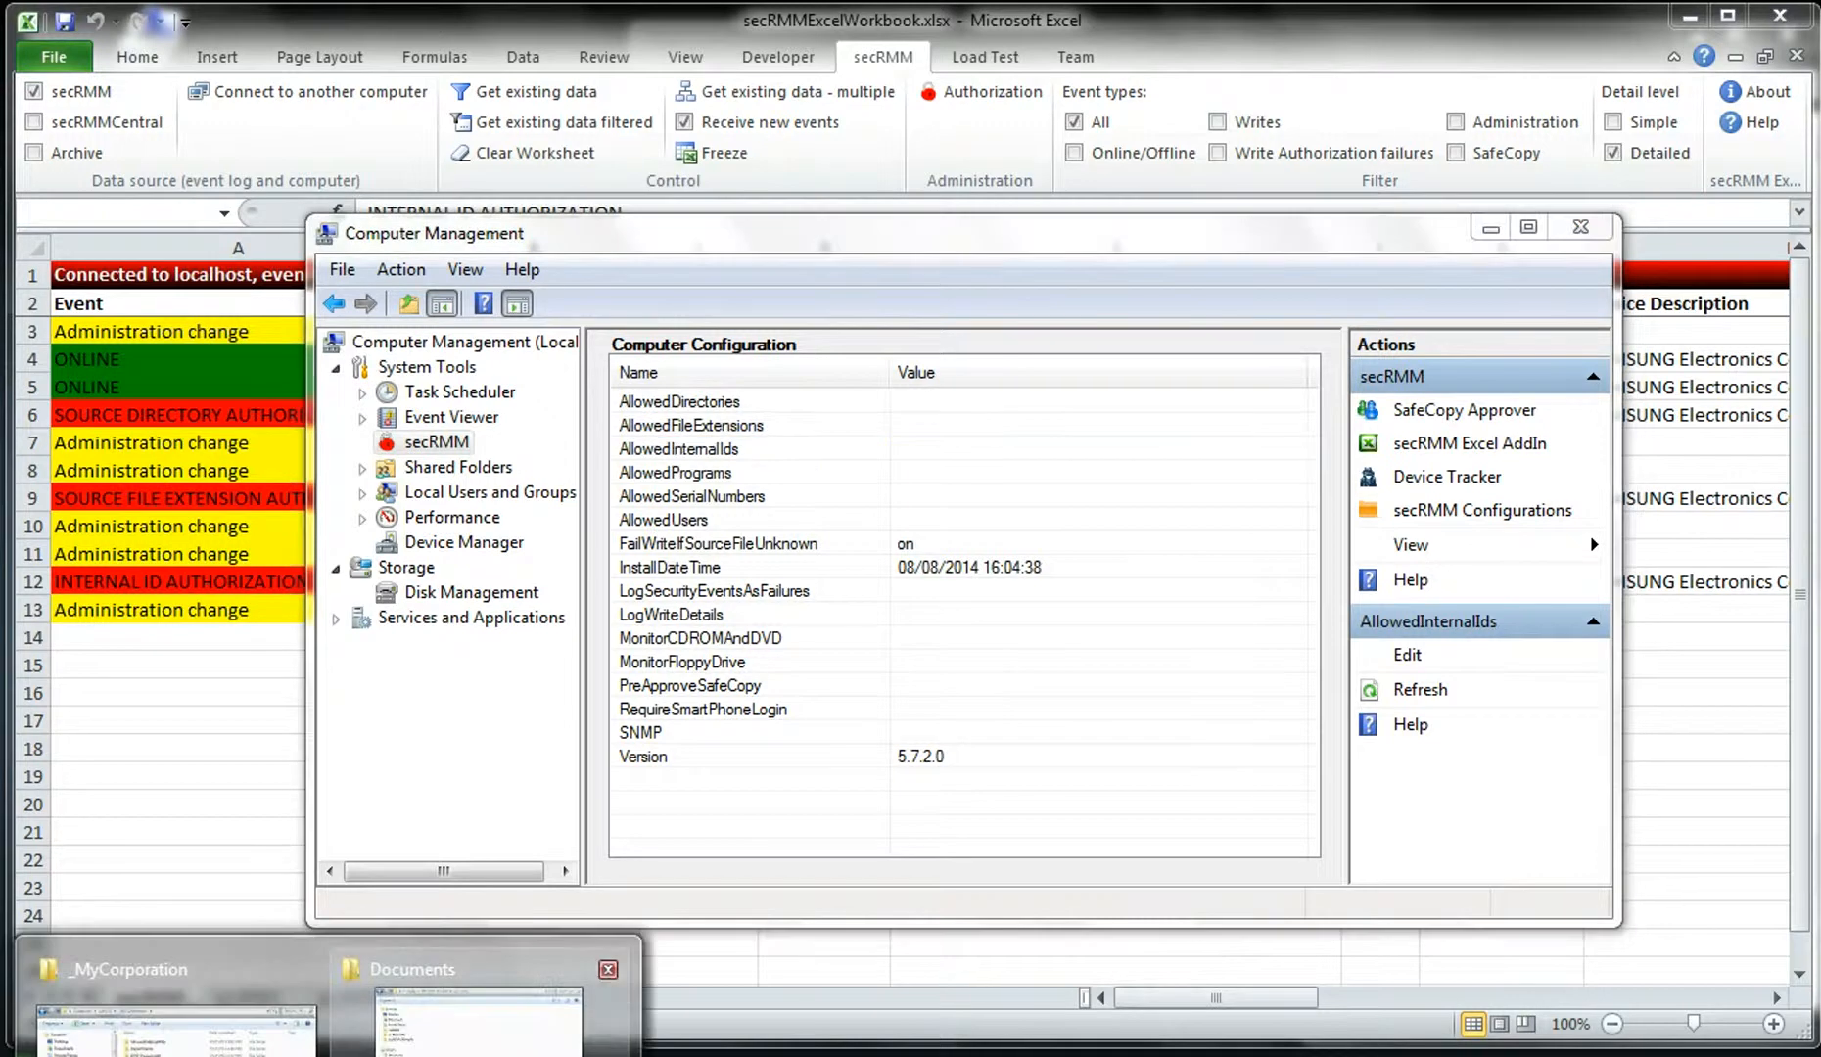
left_click(479, 1024)
left_click(331, 1056)
left_click(238, 1038)
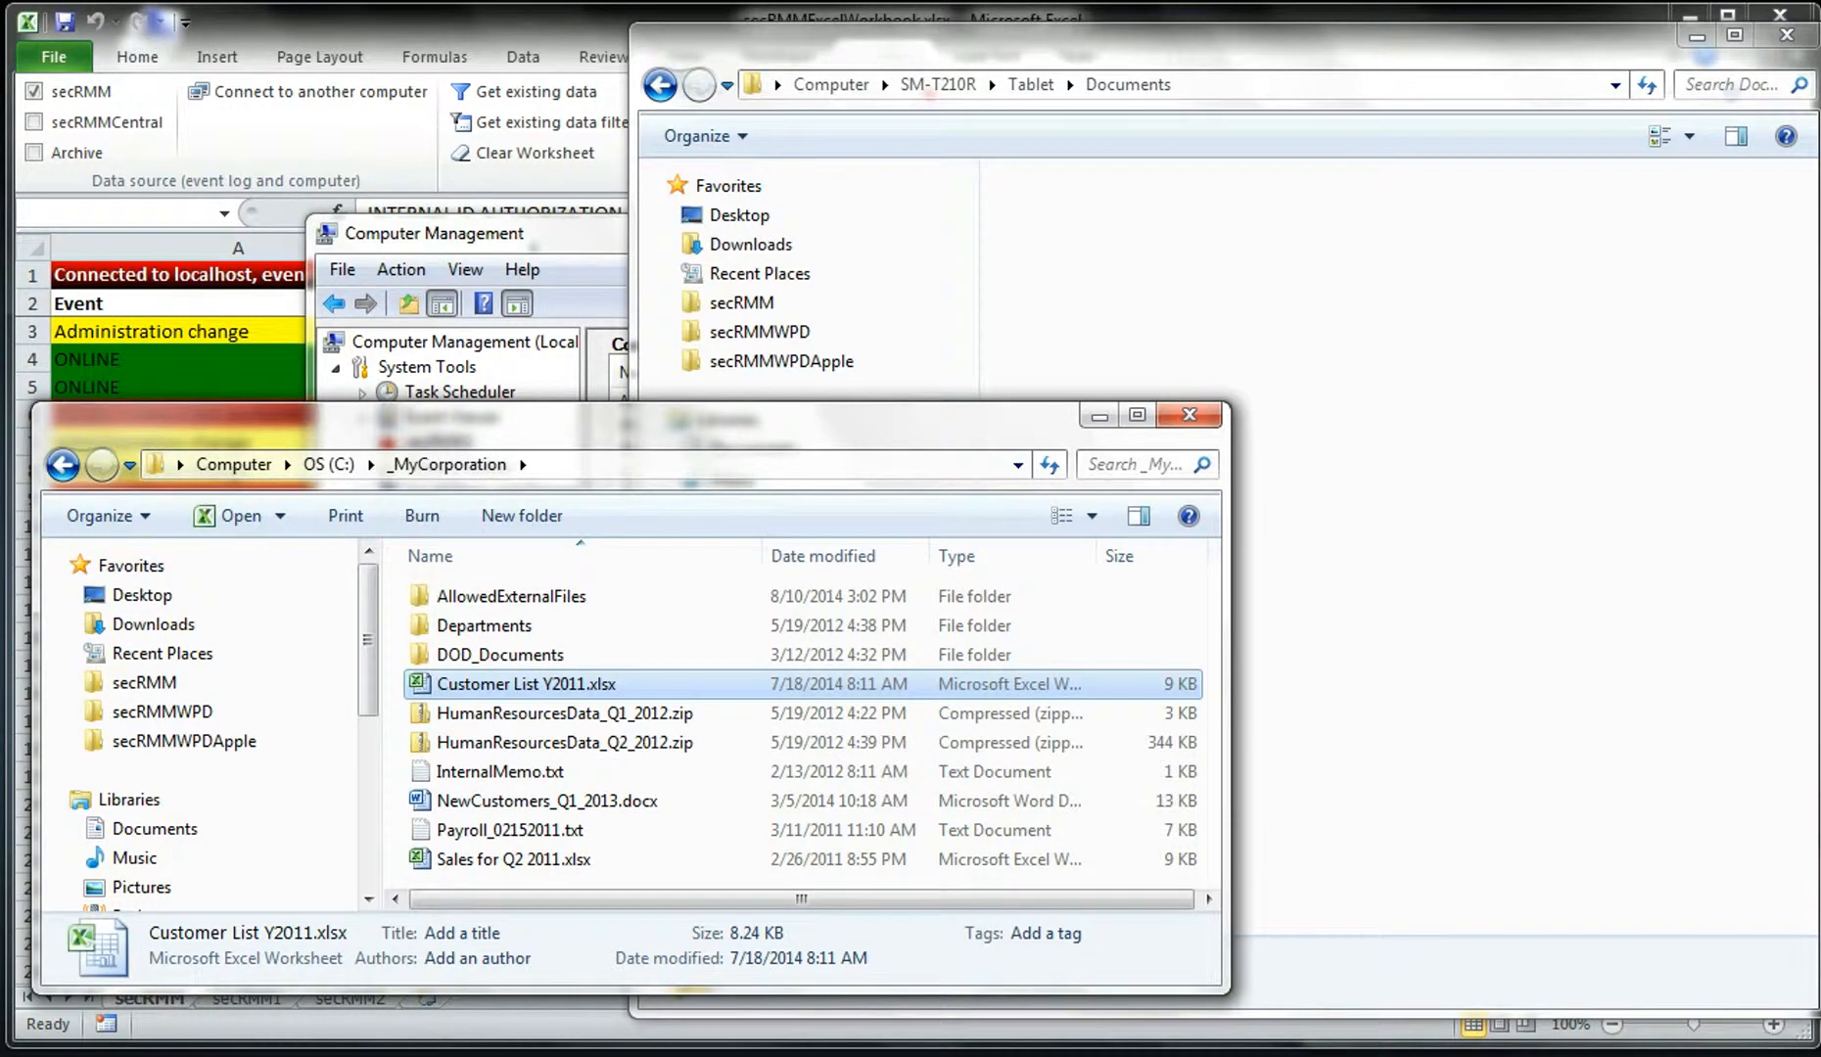
- Set secRMM's AllowedPrograms property to C:\Windows\System32\cmd.exe, taken from DemoData.txt
left_click(700, 1055)
left_click_drag(1644, 985, 1316, 984)
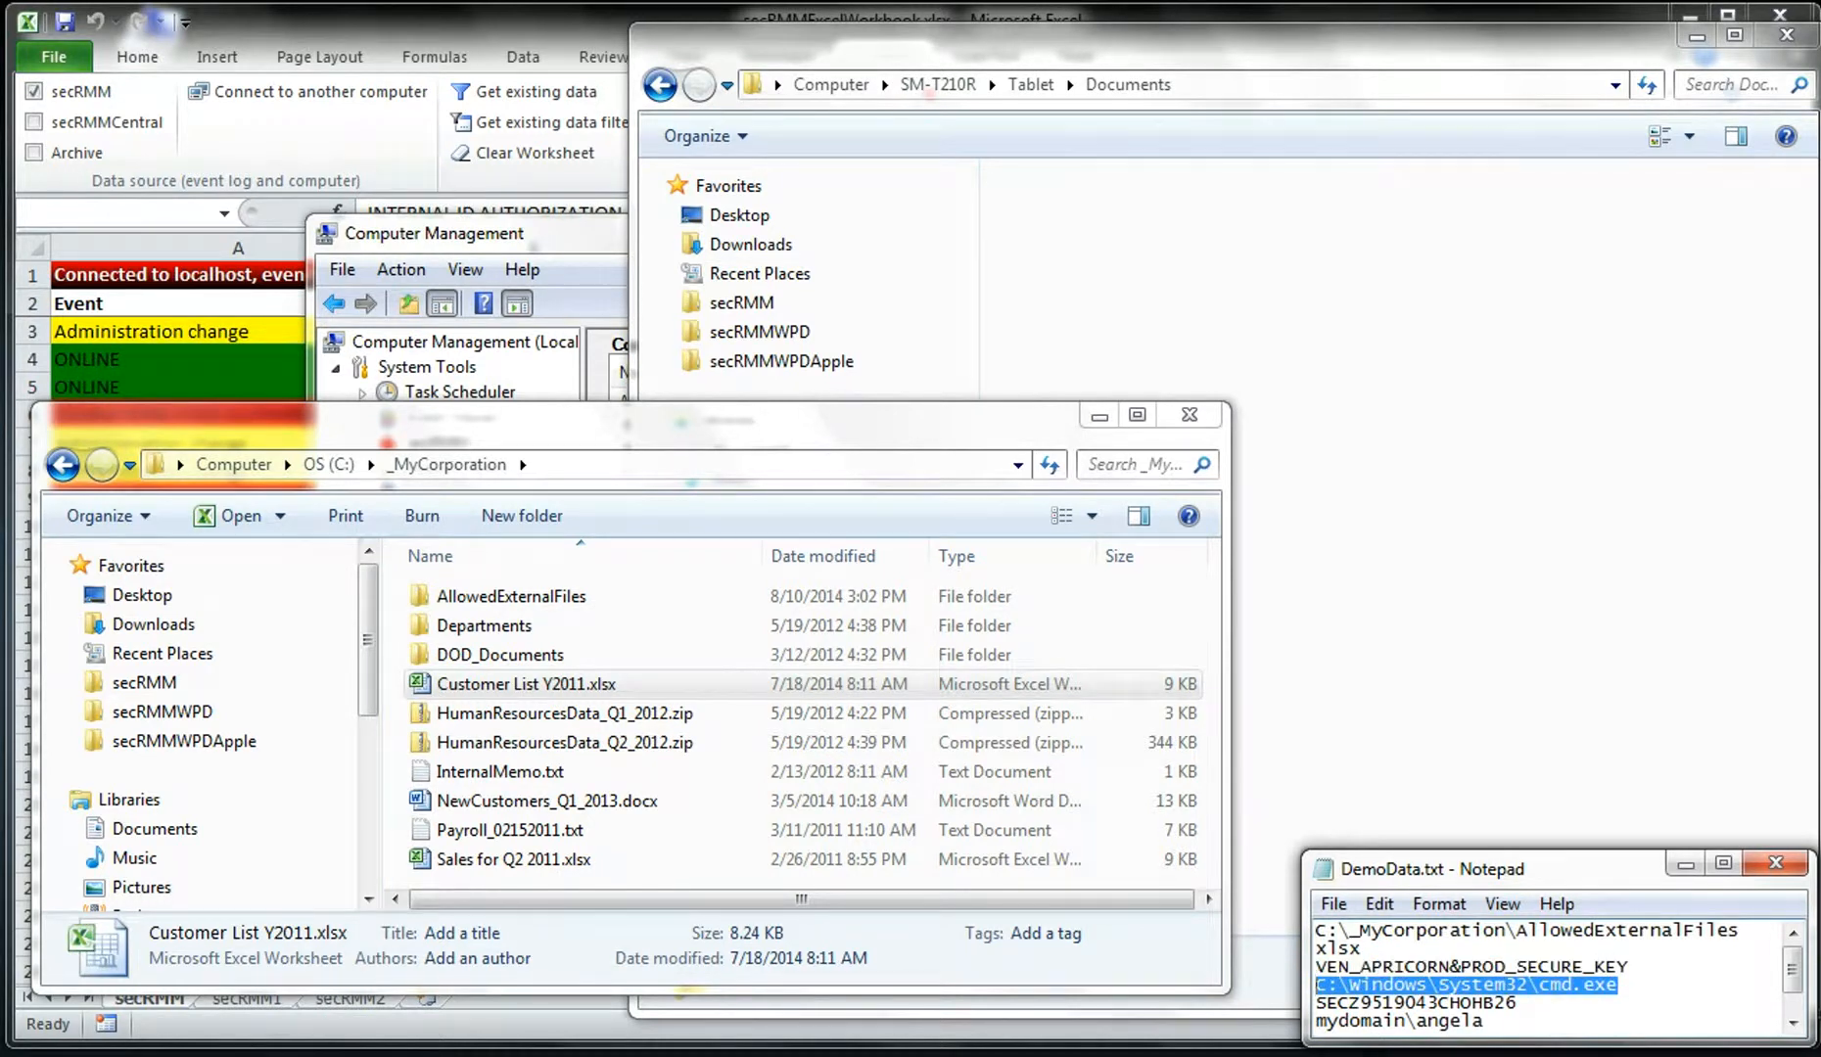
left_click(587, 1055)
double_click(722, 476)
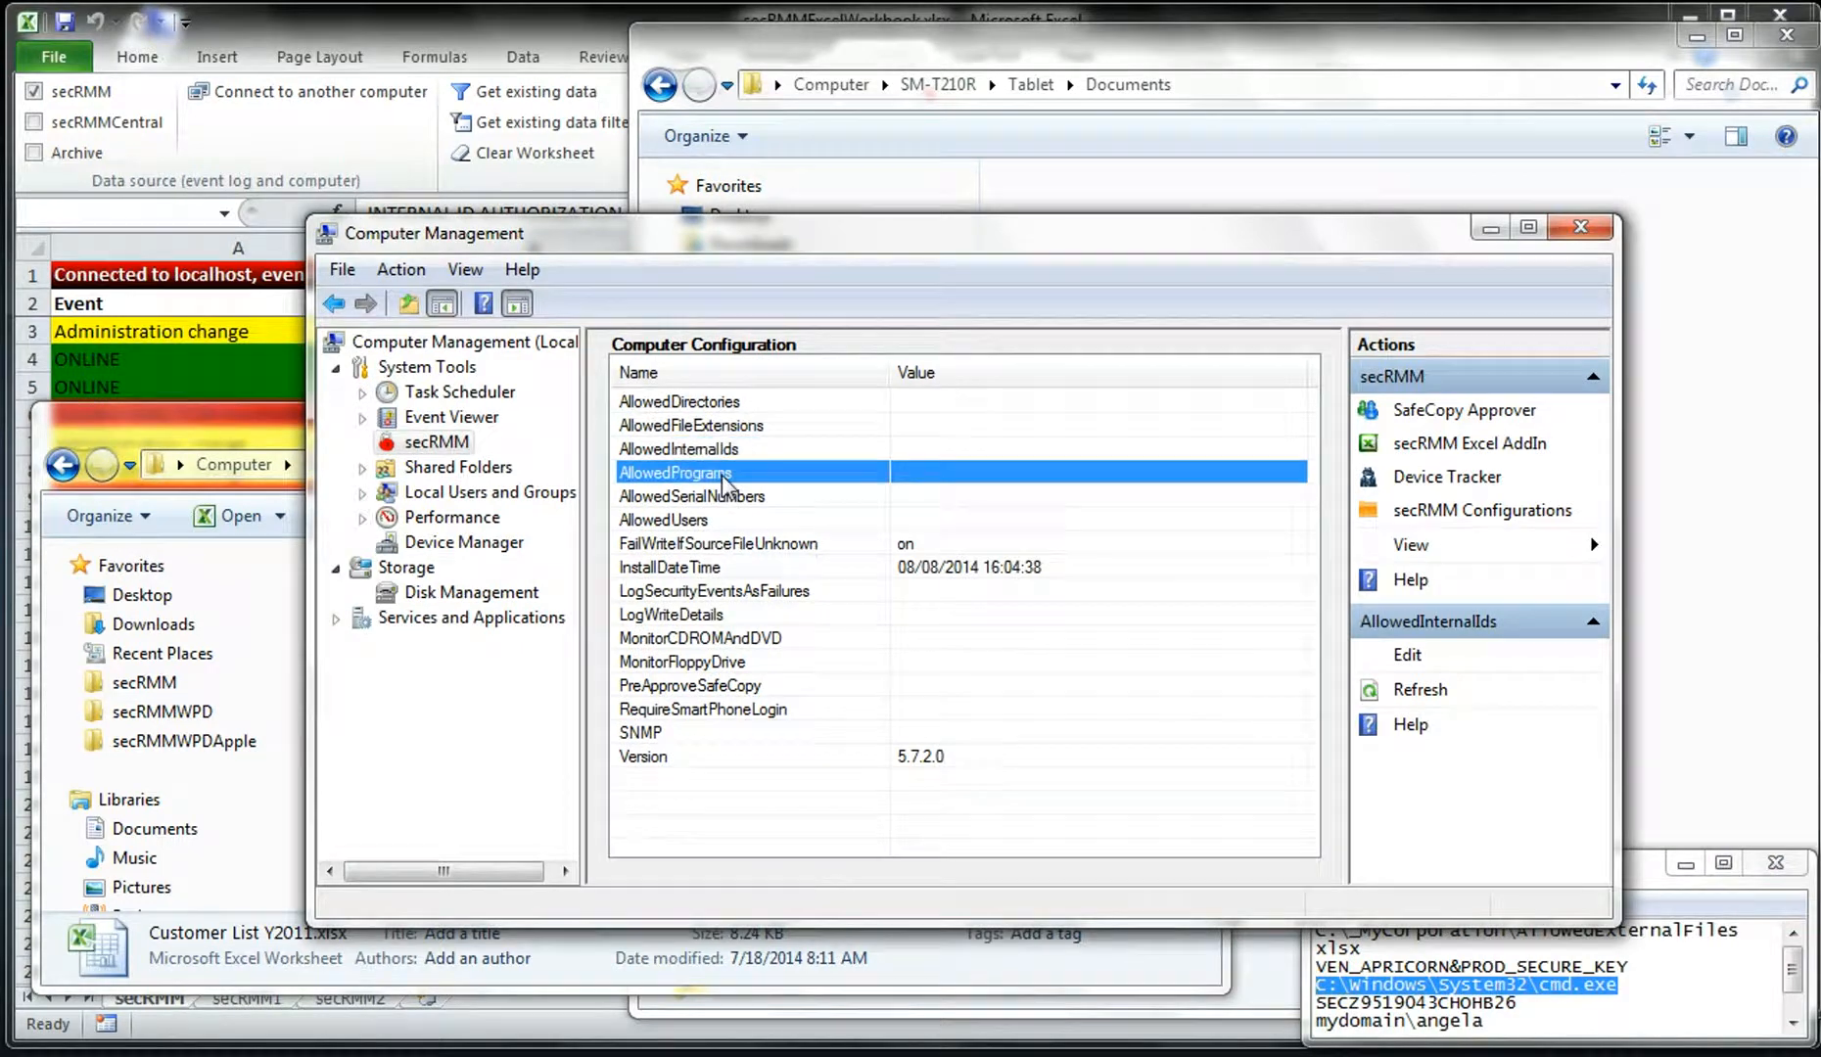
type("C:\\Windows\\System32\\cmd.exe")
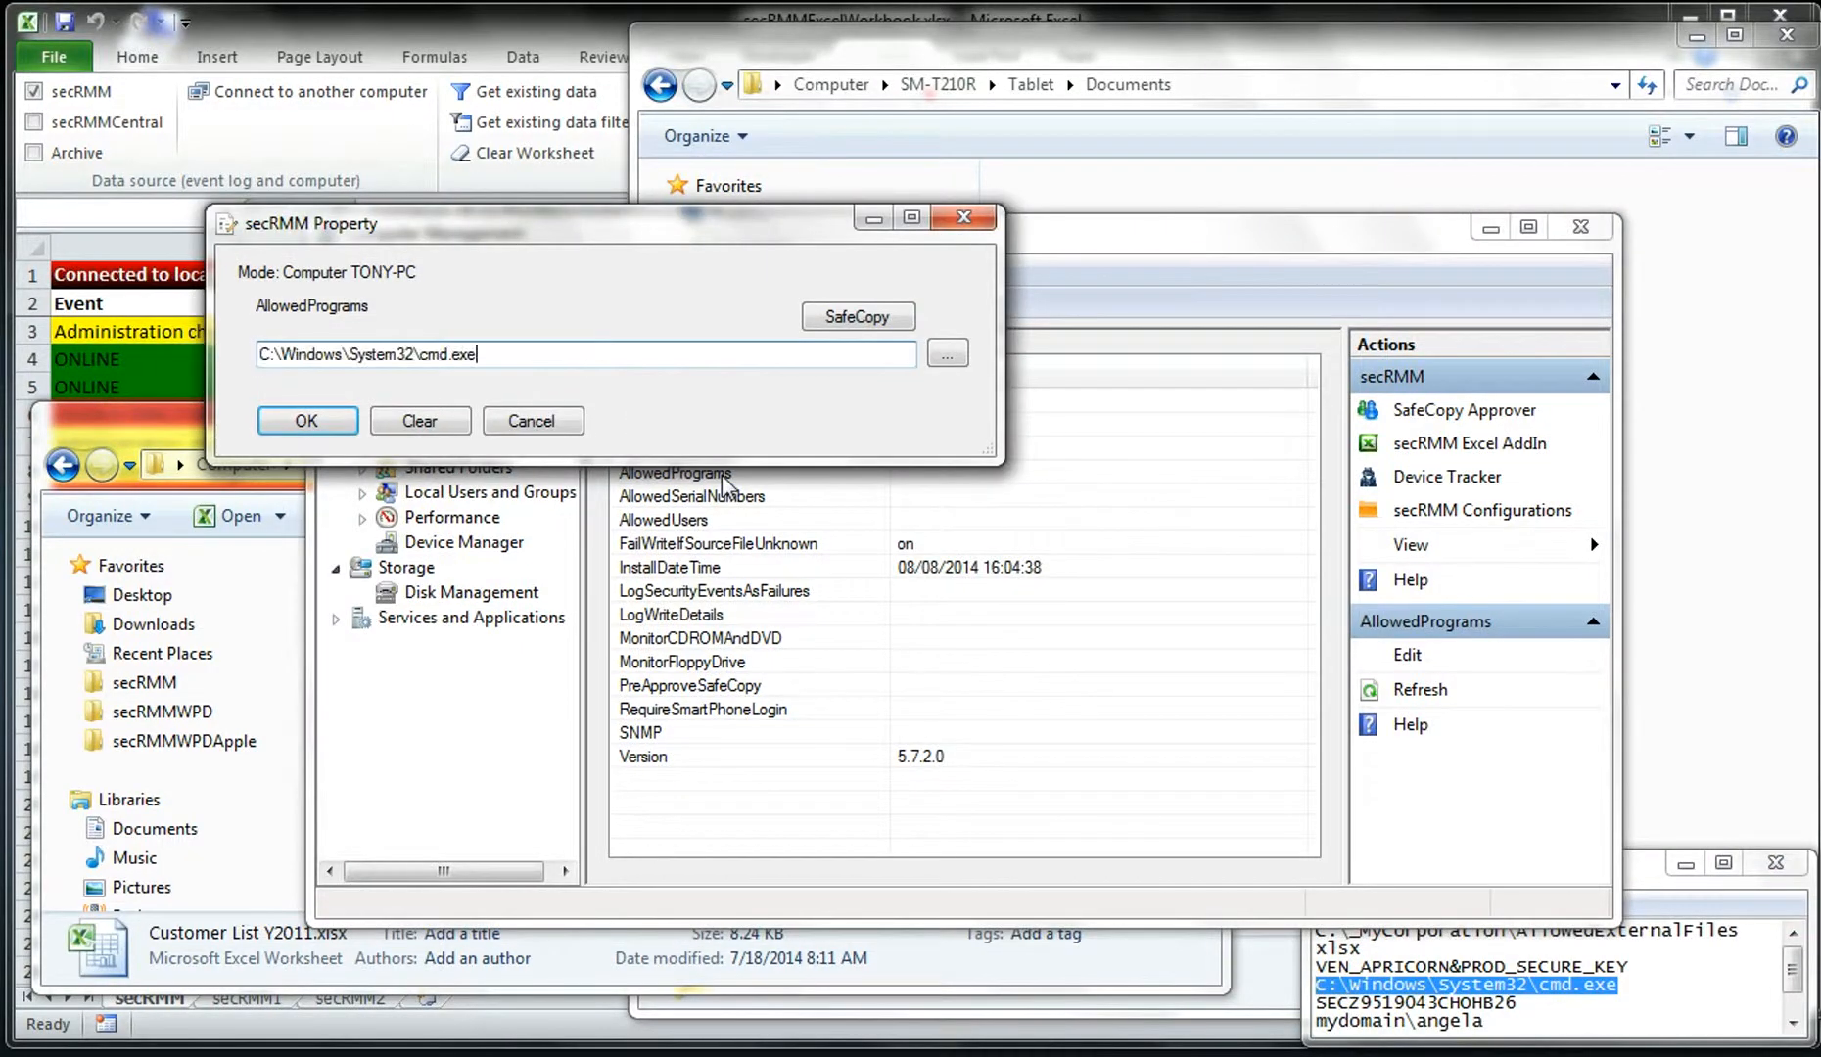
left_click(316, 423)
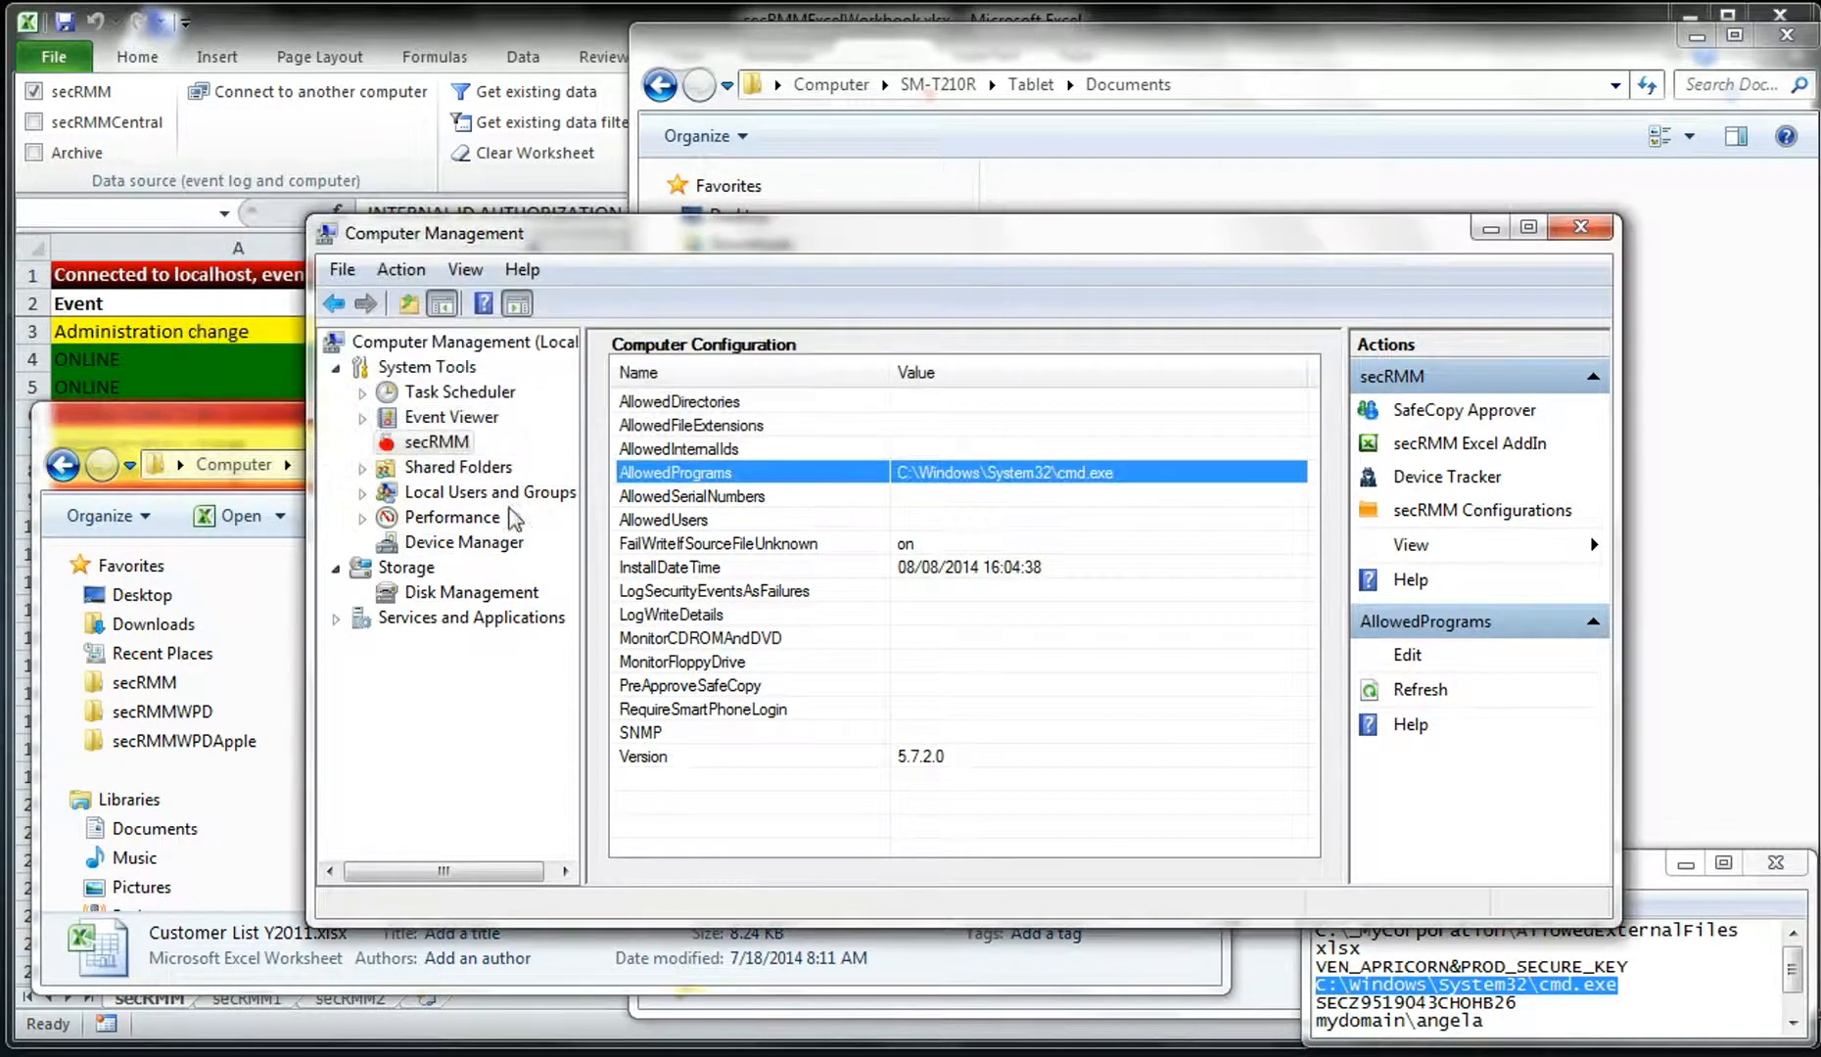
- Try to copy Customer List Y2011.xlsx to the tablet's Documents folder under the program restriction, and check the logged event in the Excel workbook
left_click(1235, 51)
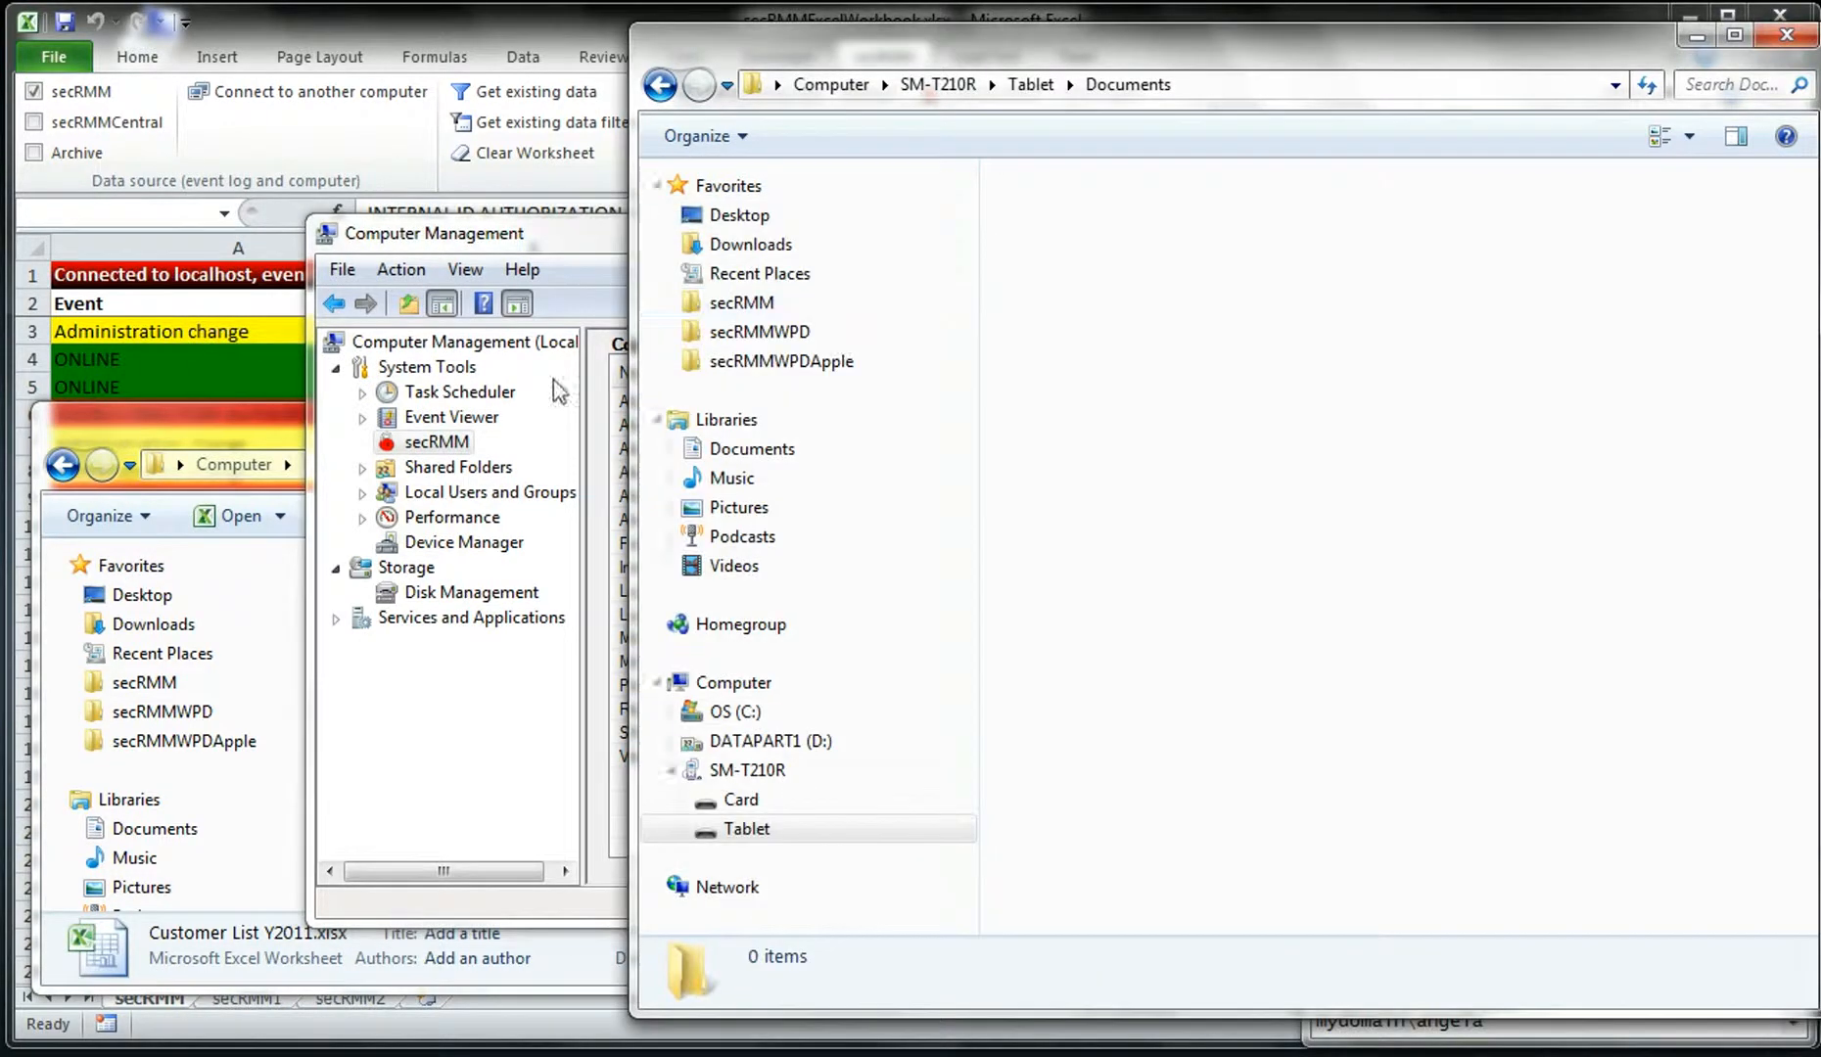
left_click(233, 420)
left_click_drag(501, 697, 1478, 441)
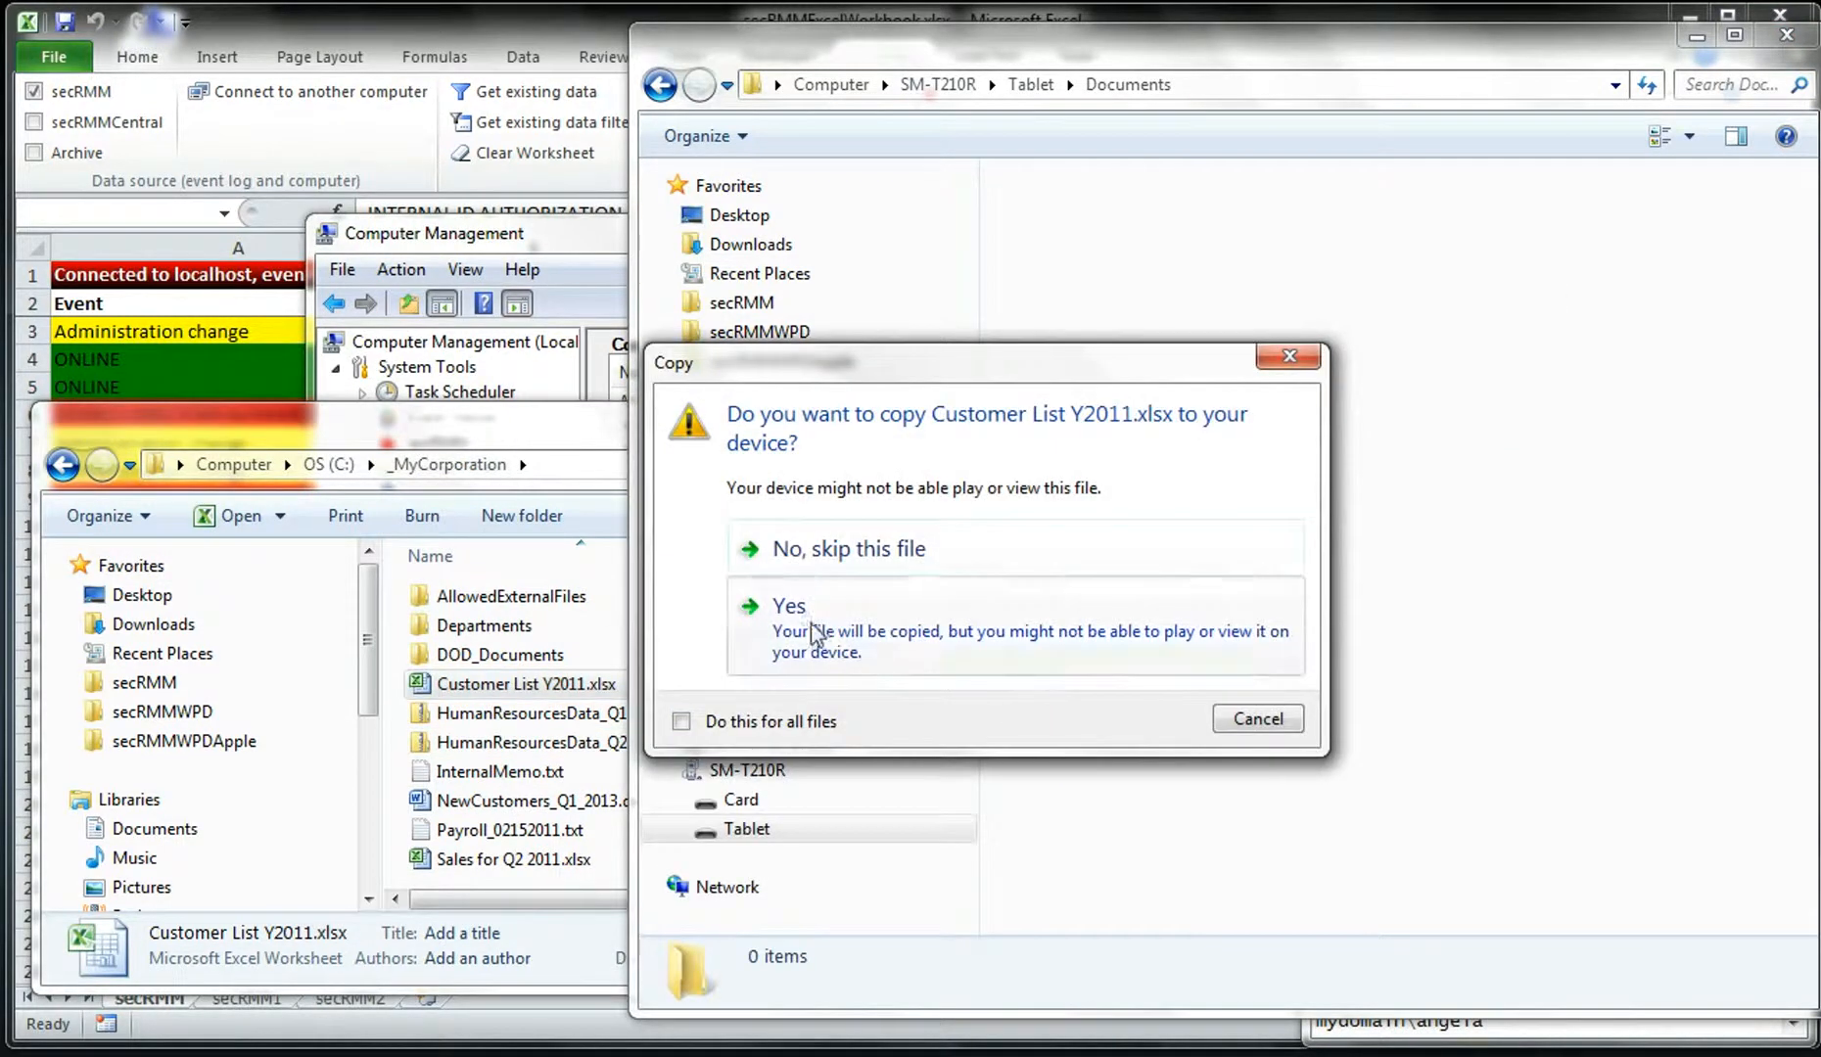
left_click(811, 632)
left_click(1055, 723)
left_click(493, 7)
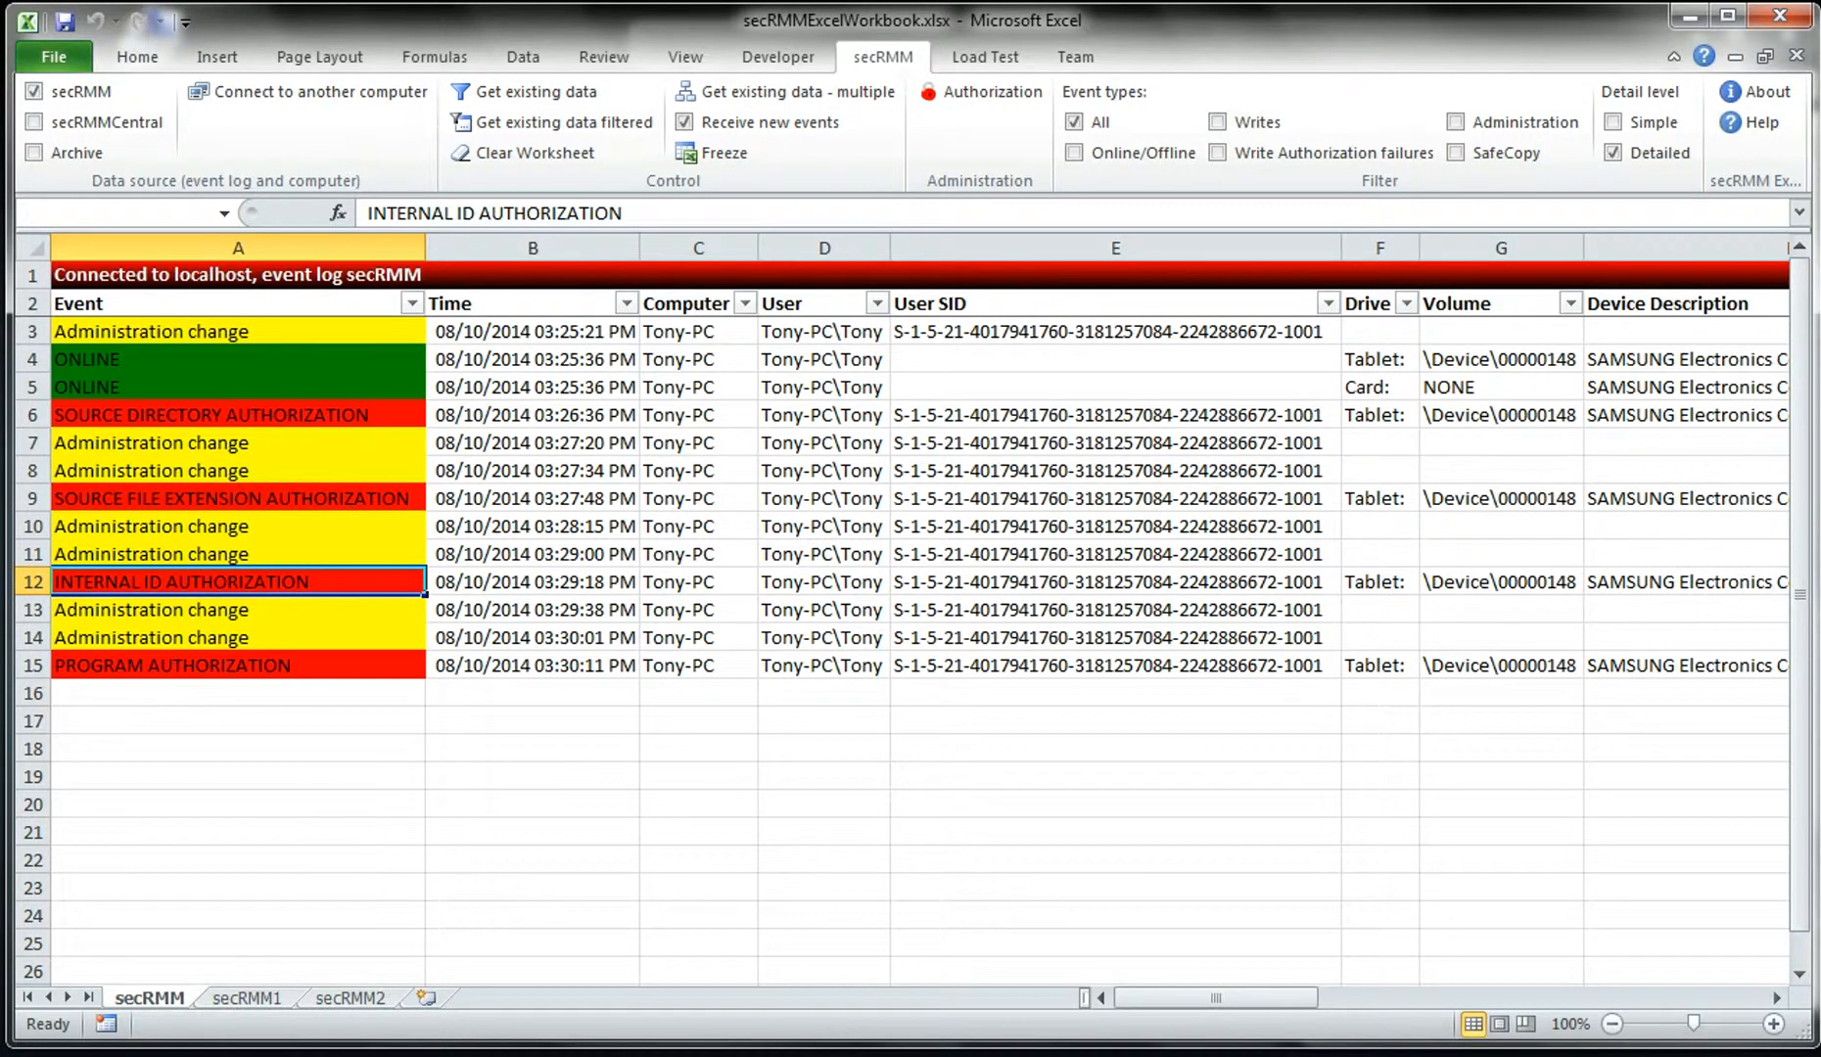
- Return to Computer Management and clear secRMM's AllowedPrograms property
key("alt+Tab")
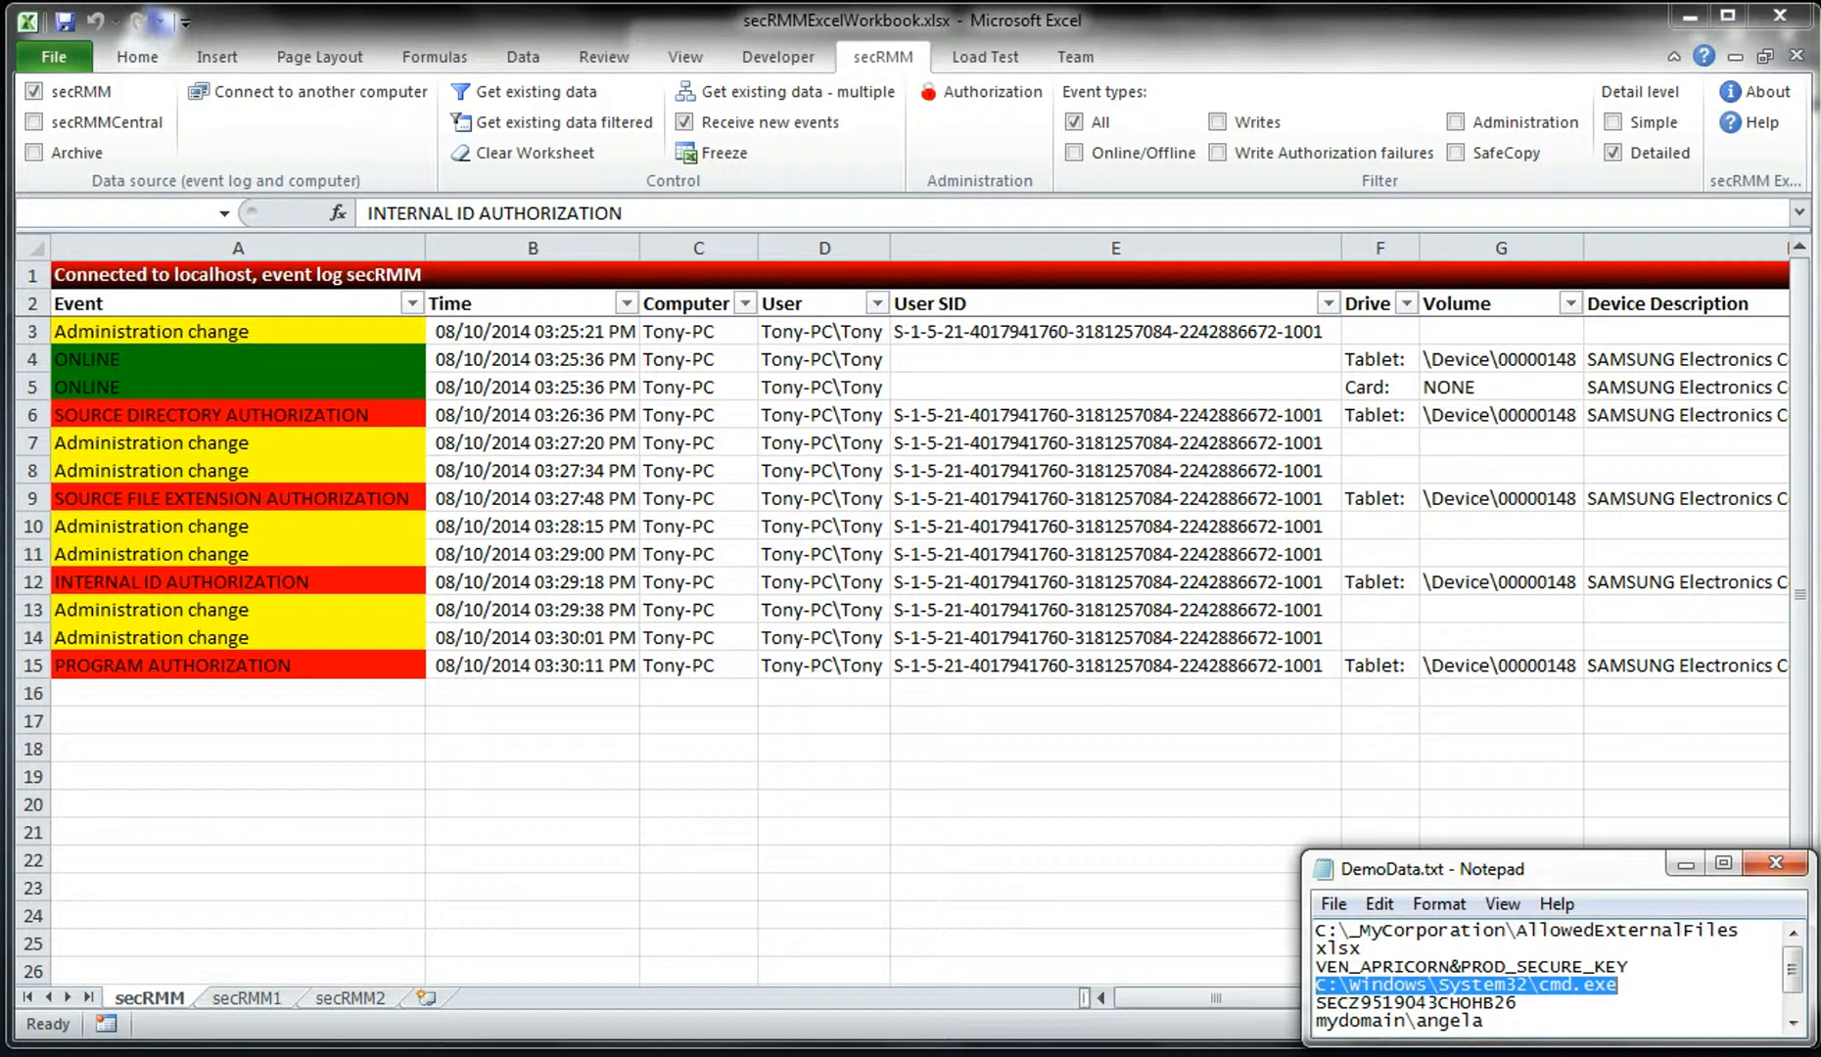
key("alt+Tab")
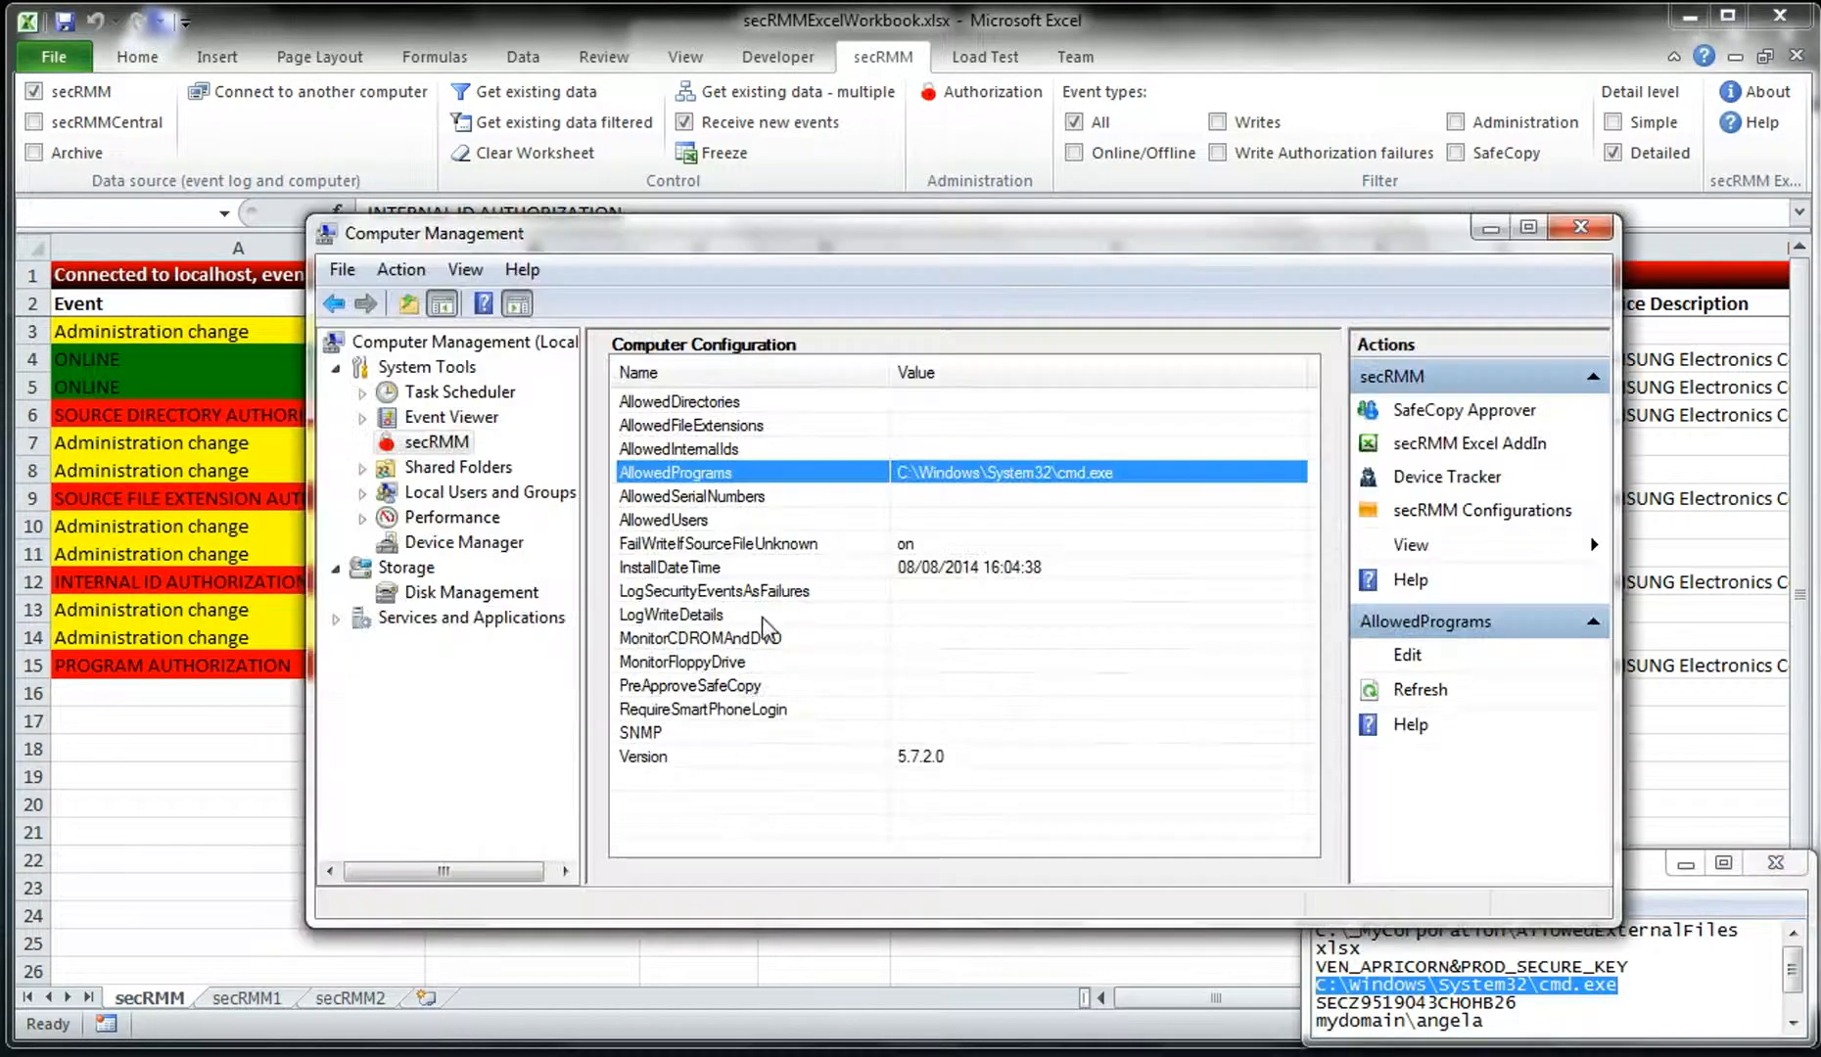
double_click(777, 482)
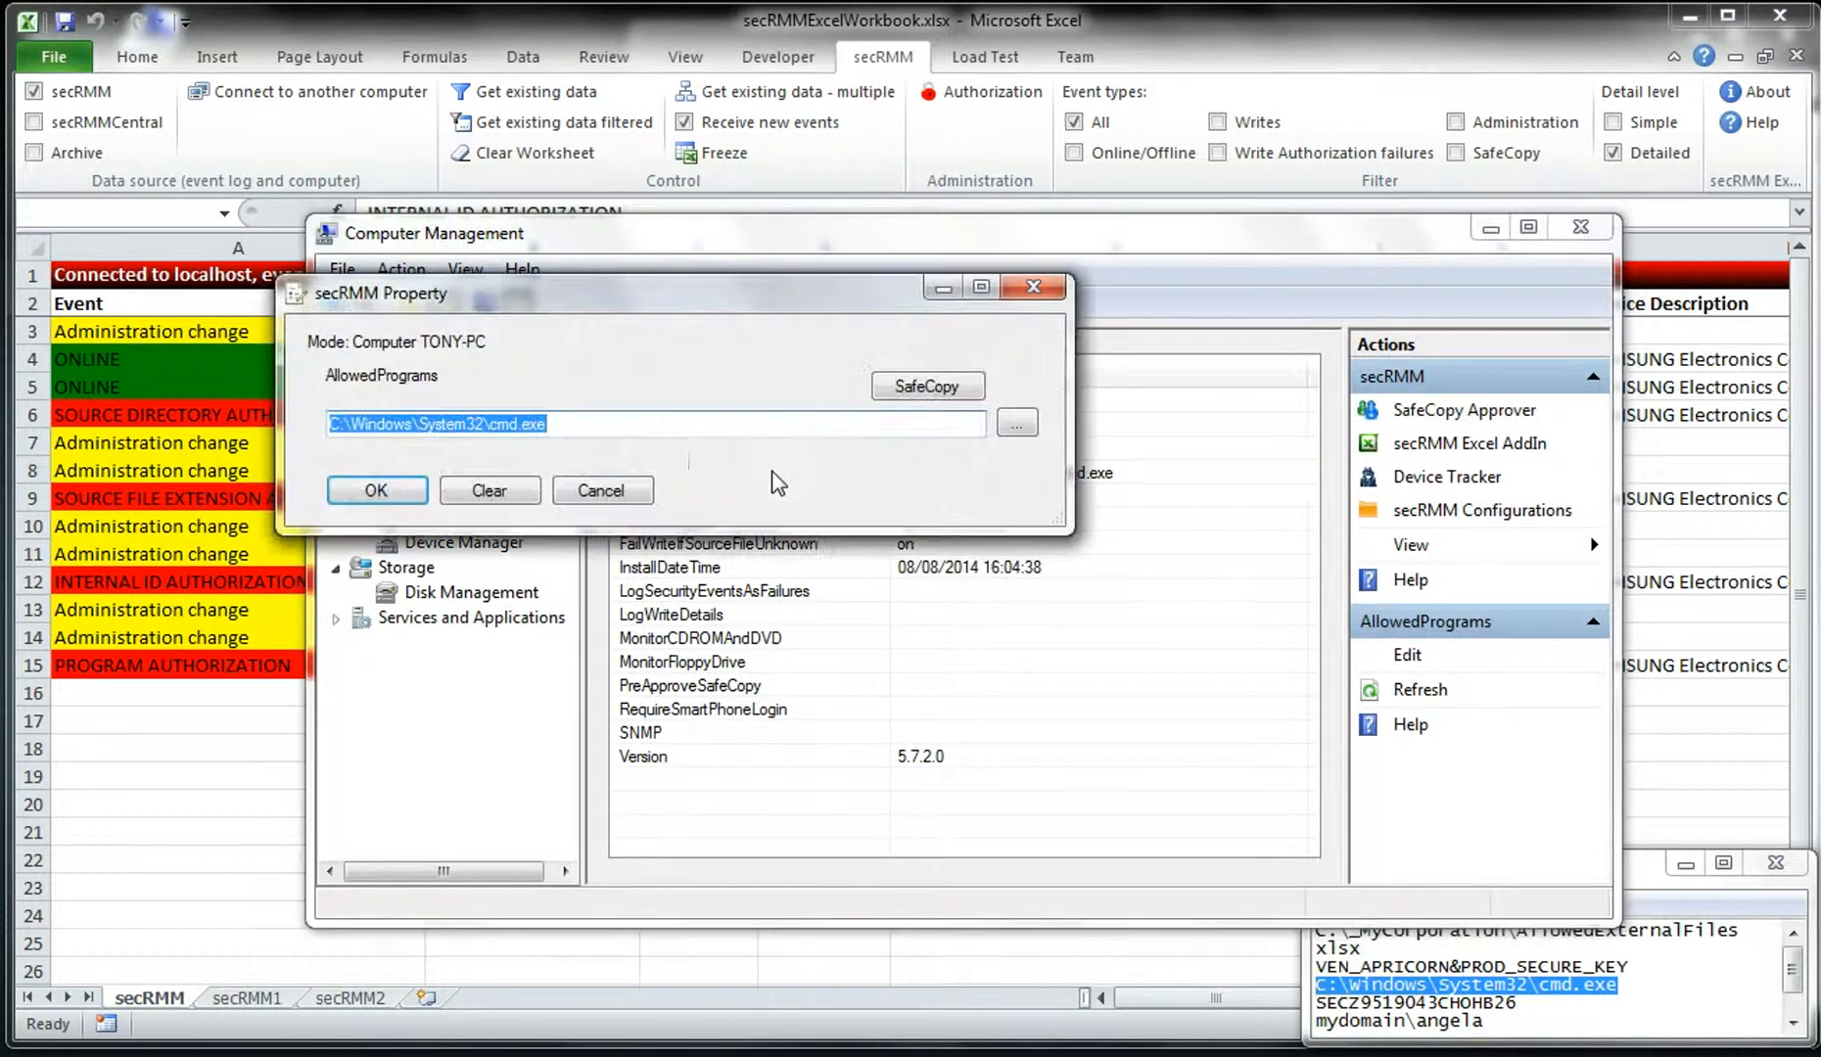
left_click(490, 490)
left_click(382, 491)
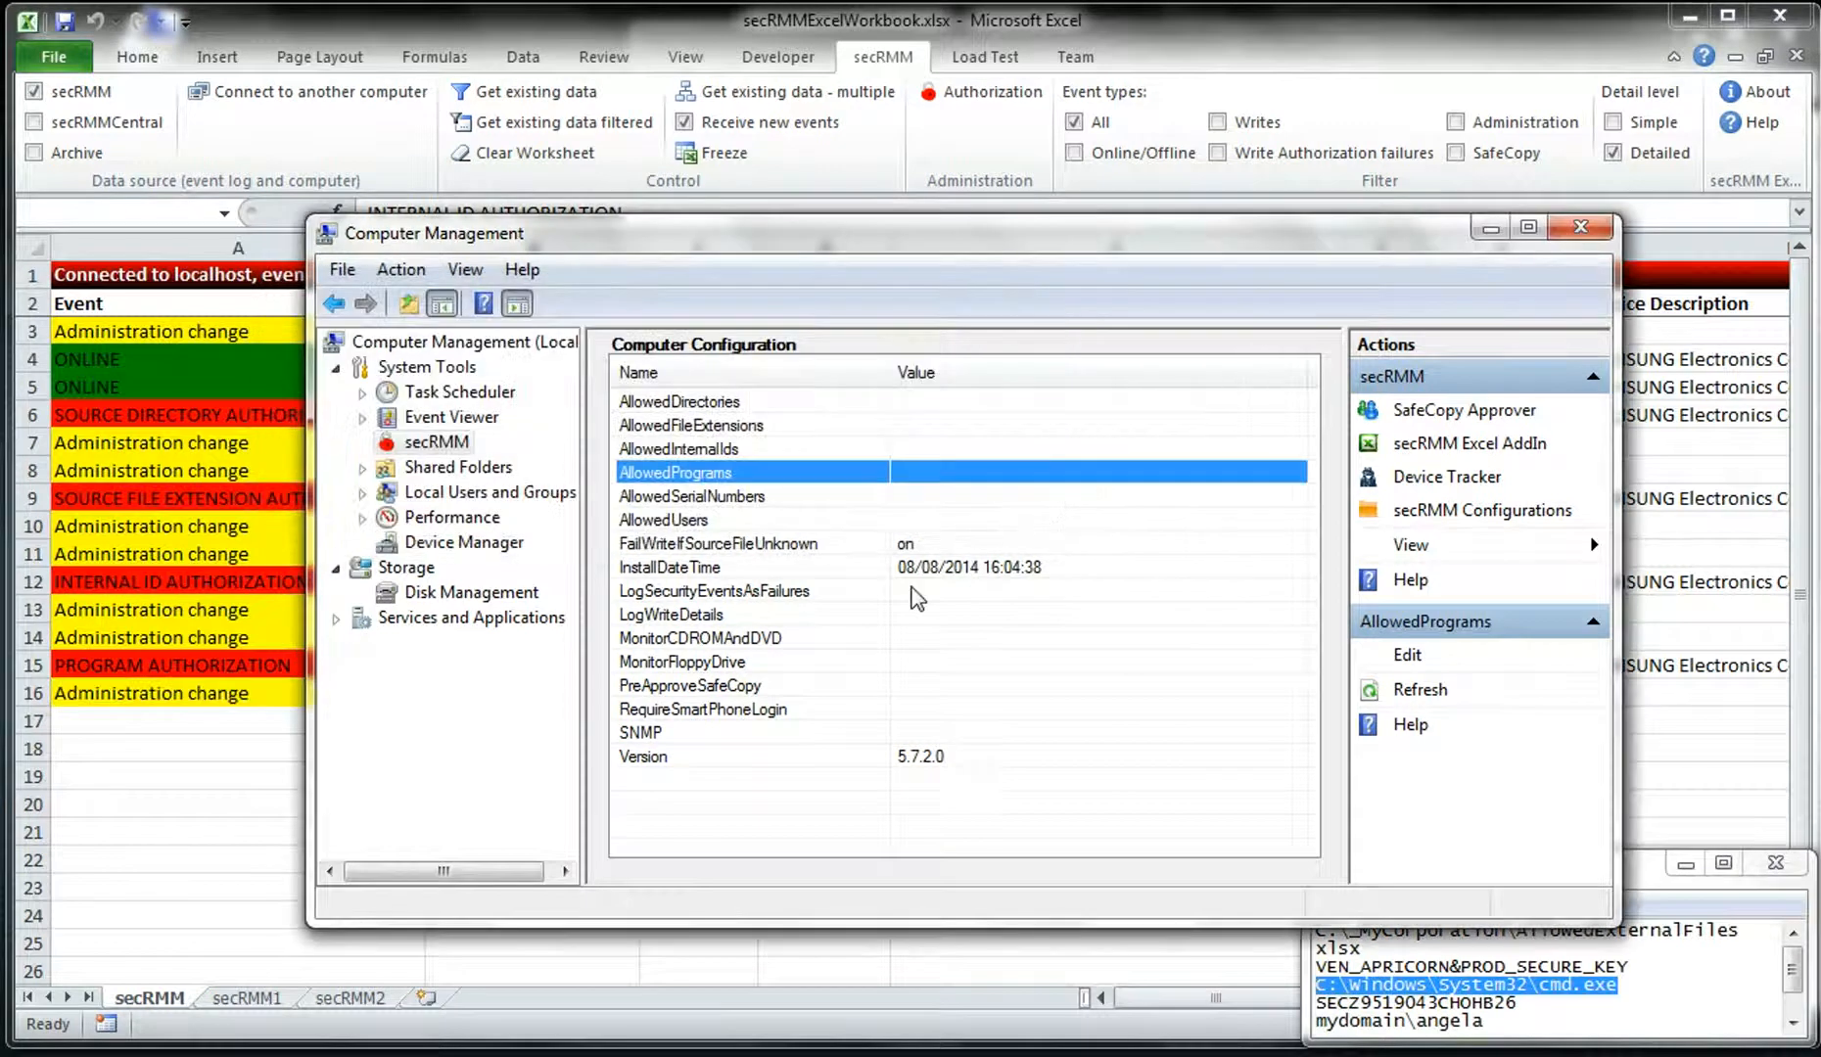
- Set secRMM's AllowedSerialNumbers property to the device serial number copied from DemoData.txt
double_click(712, 497)
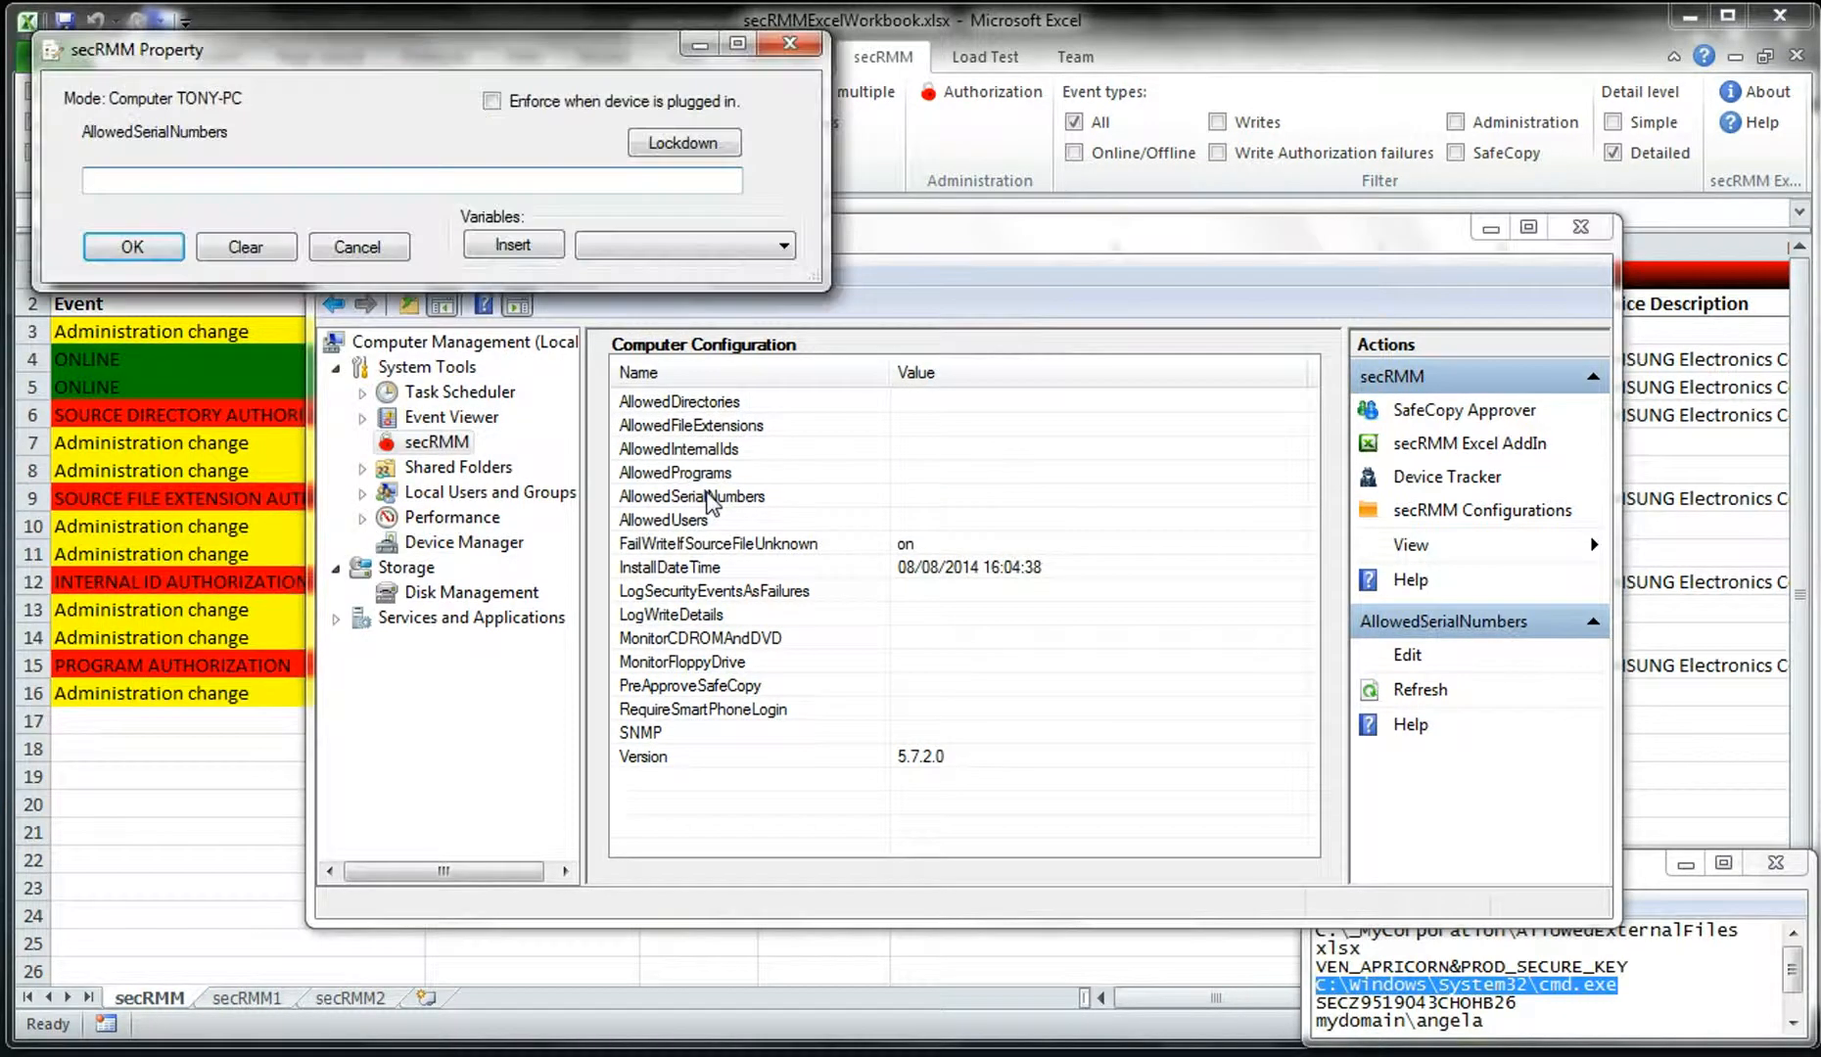
left_click_drag(1534, 1003, 1318, 1008)
key("ctrl+c")
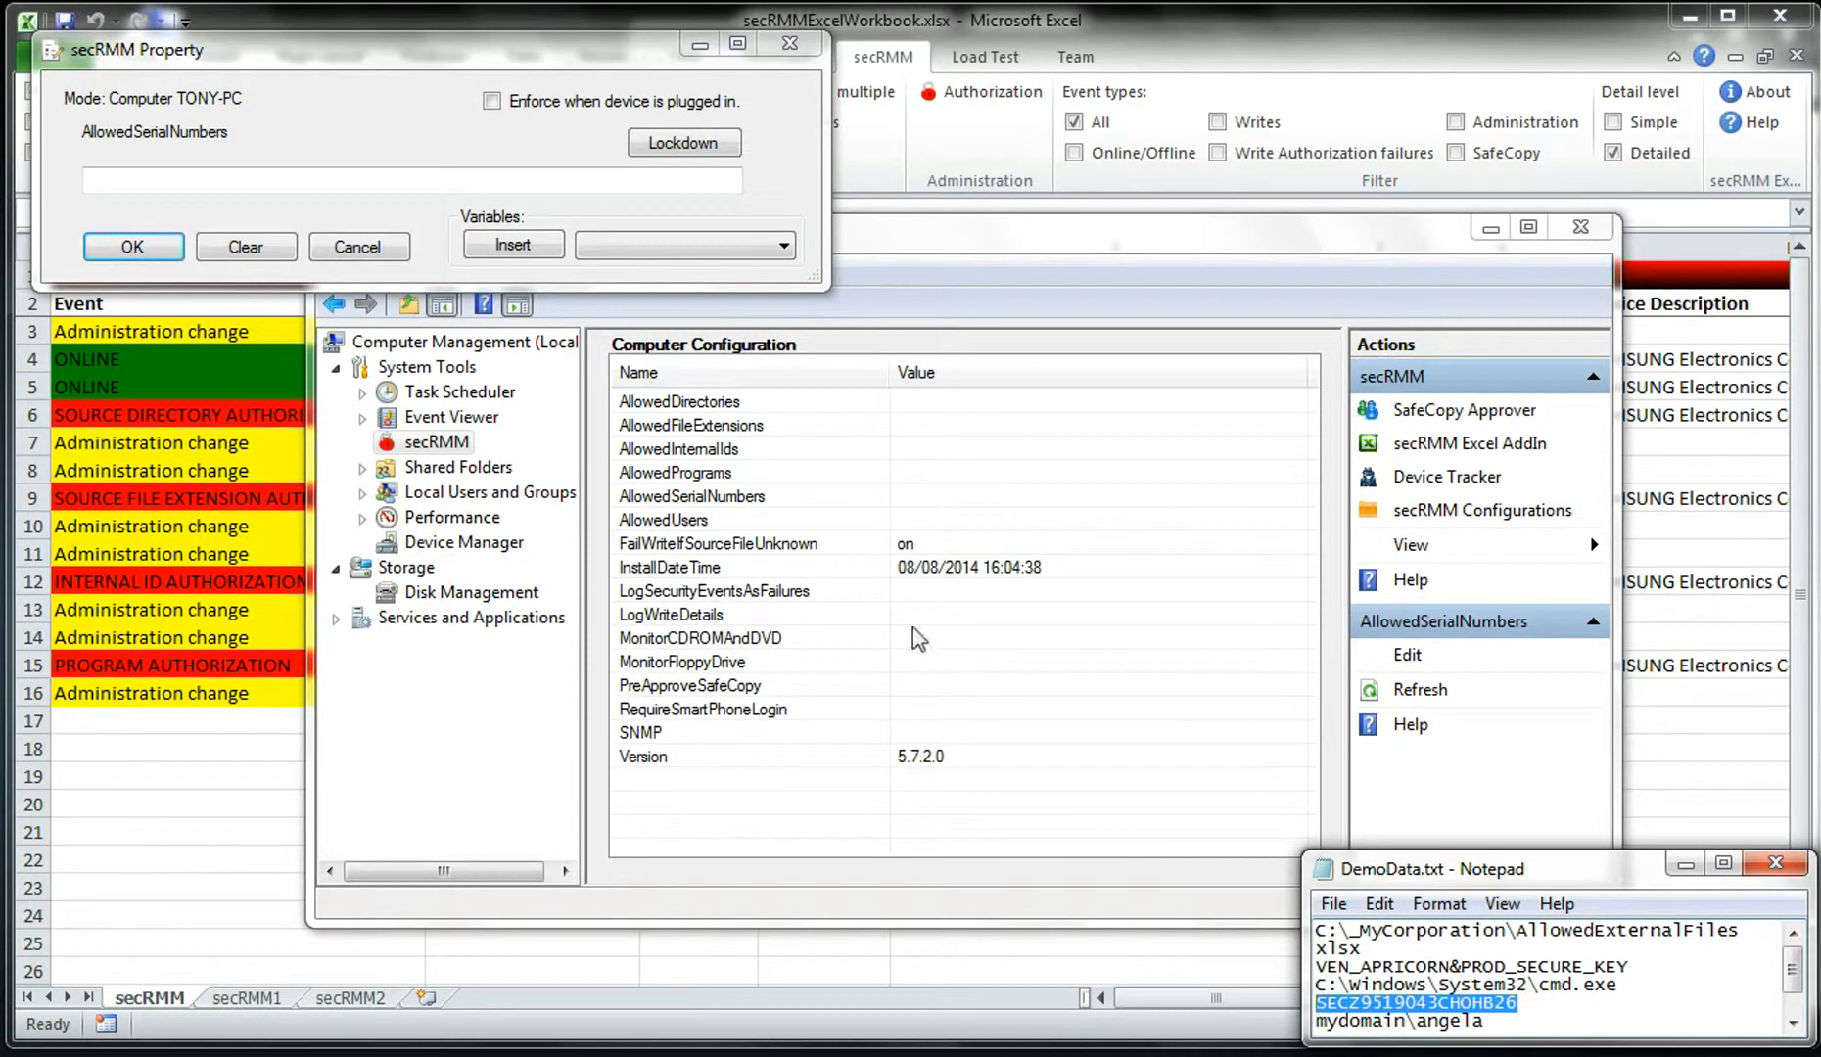
left_click(528, 185)
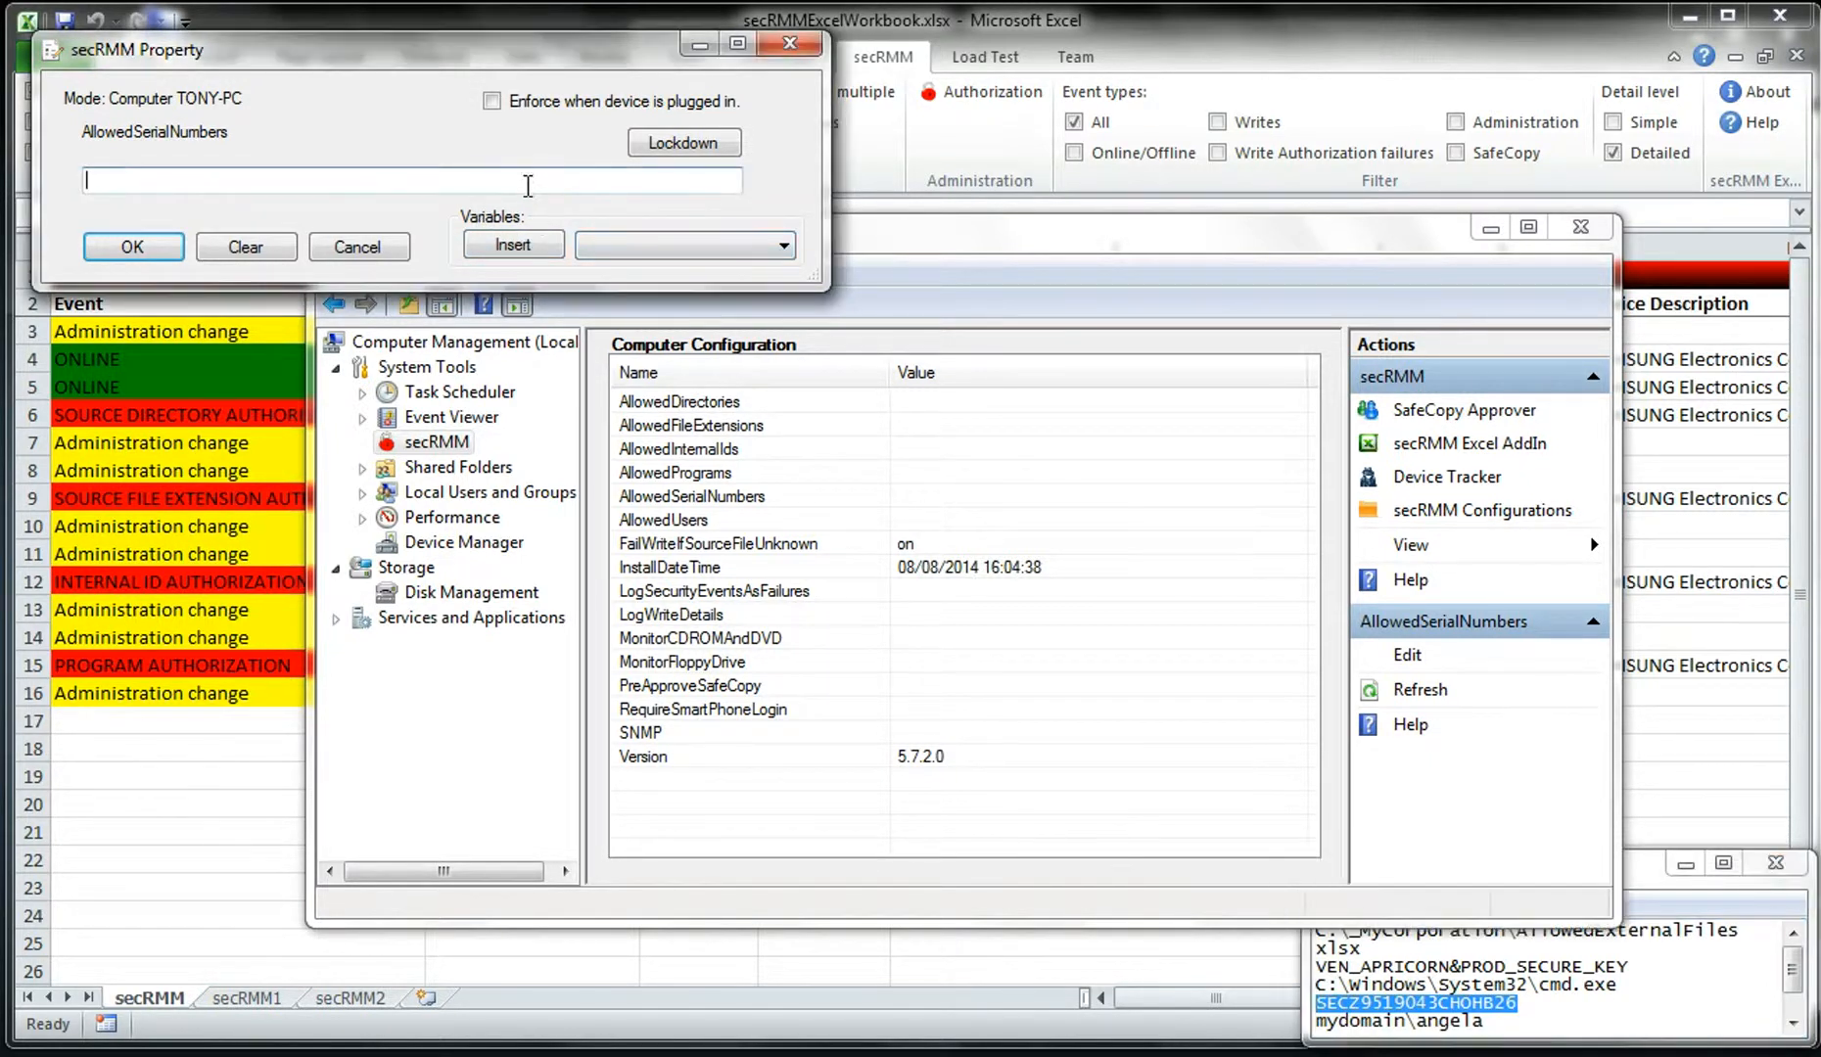
key("ctrl+v")
left_click(131, 249)
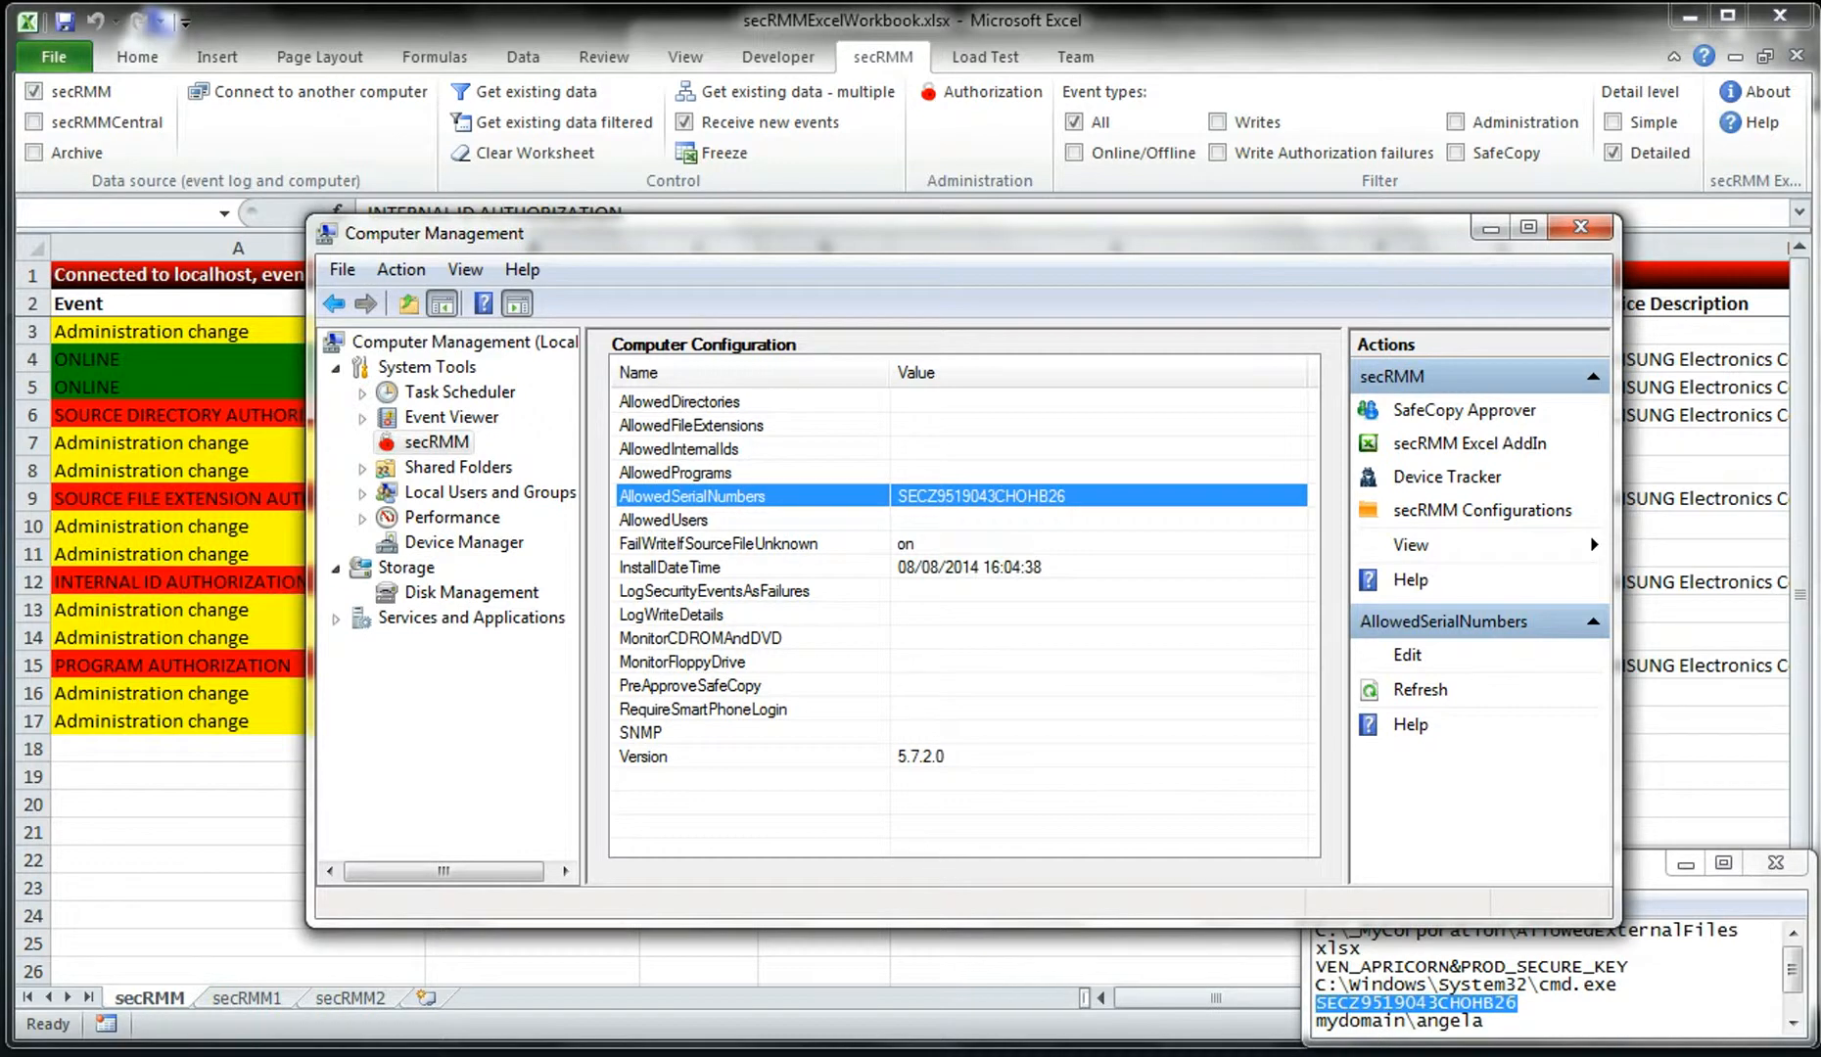
- Try to copy Customer List Y2011.xlsx to the tablet's Documents folder under the serial number restriction, and check the SERIAL # AUTHORIZATION event in Excel
left_click(330, 1055)
left_click(480, 1006)
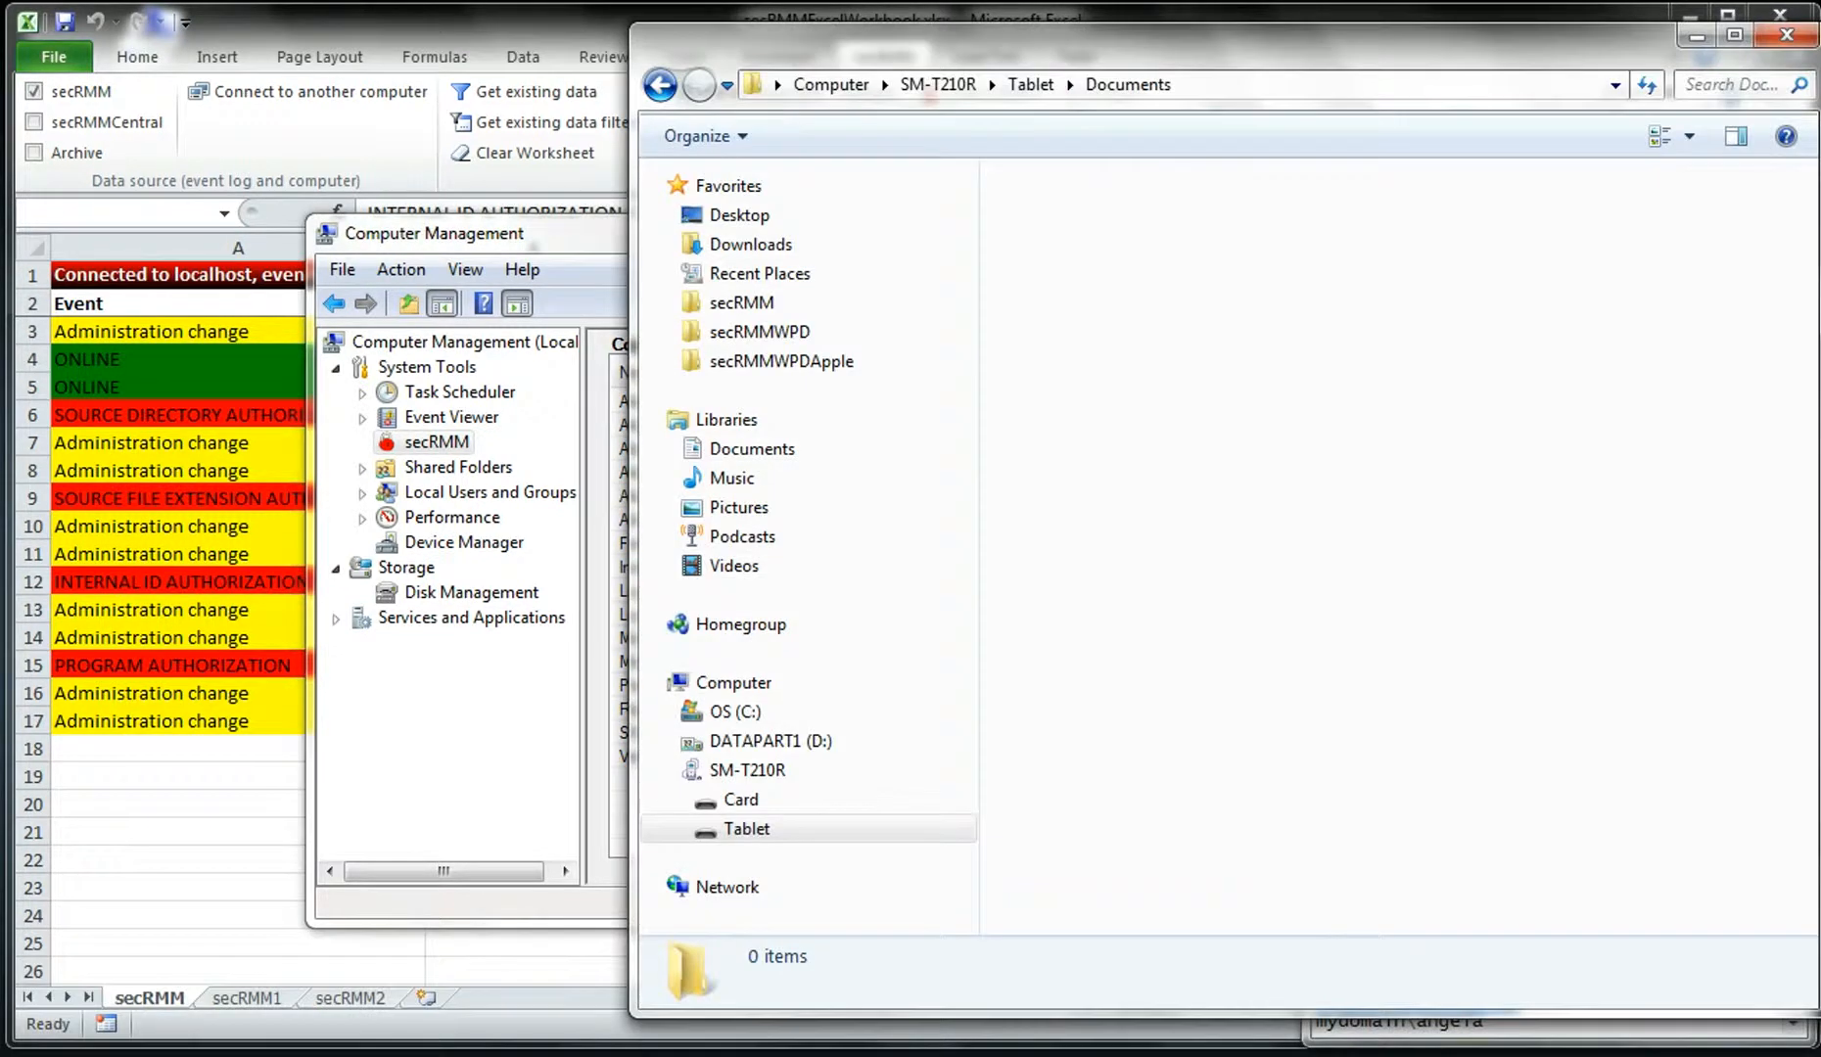
mouse_move(331, 1053)
left_click(177, 1003)
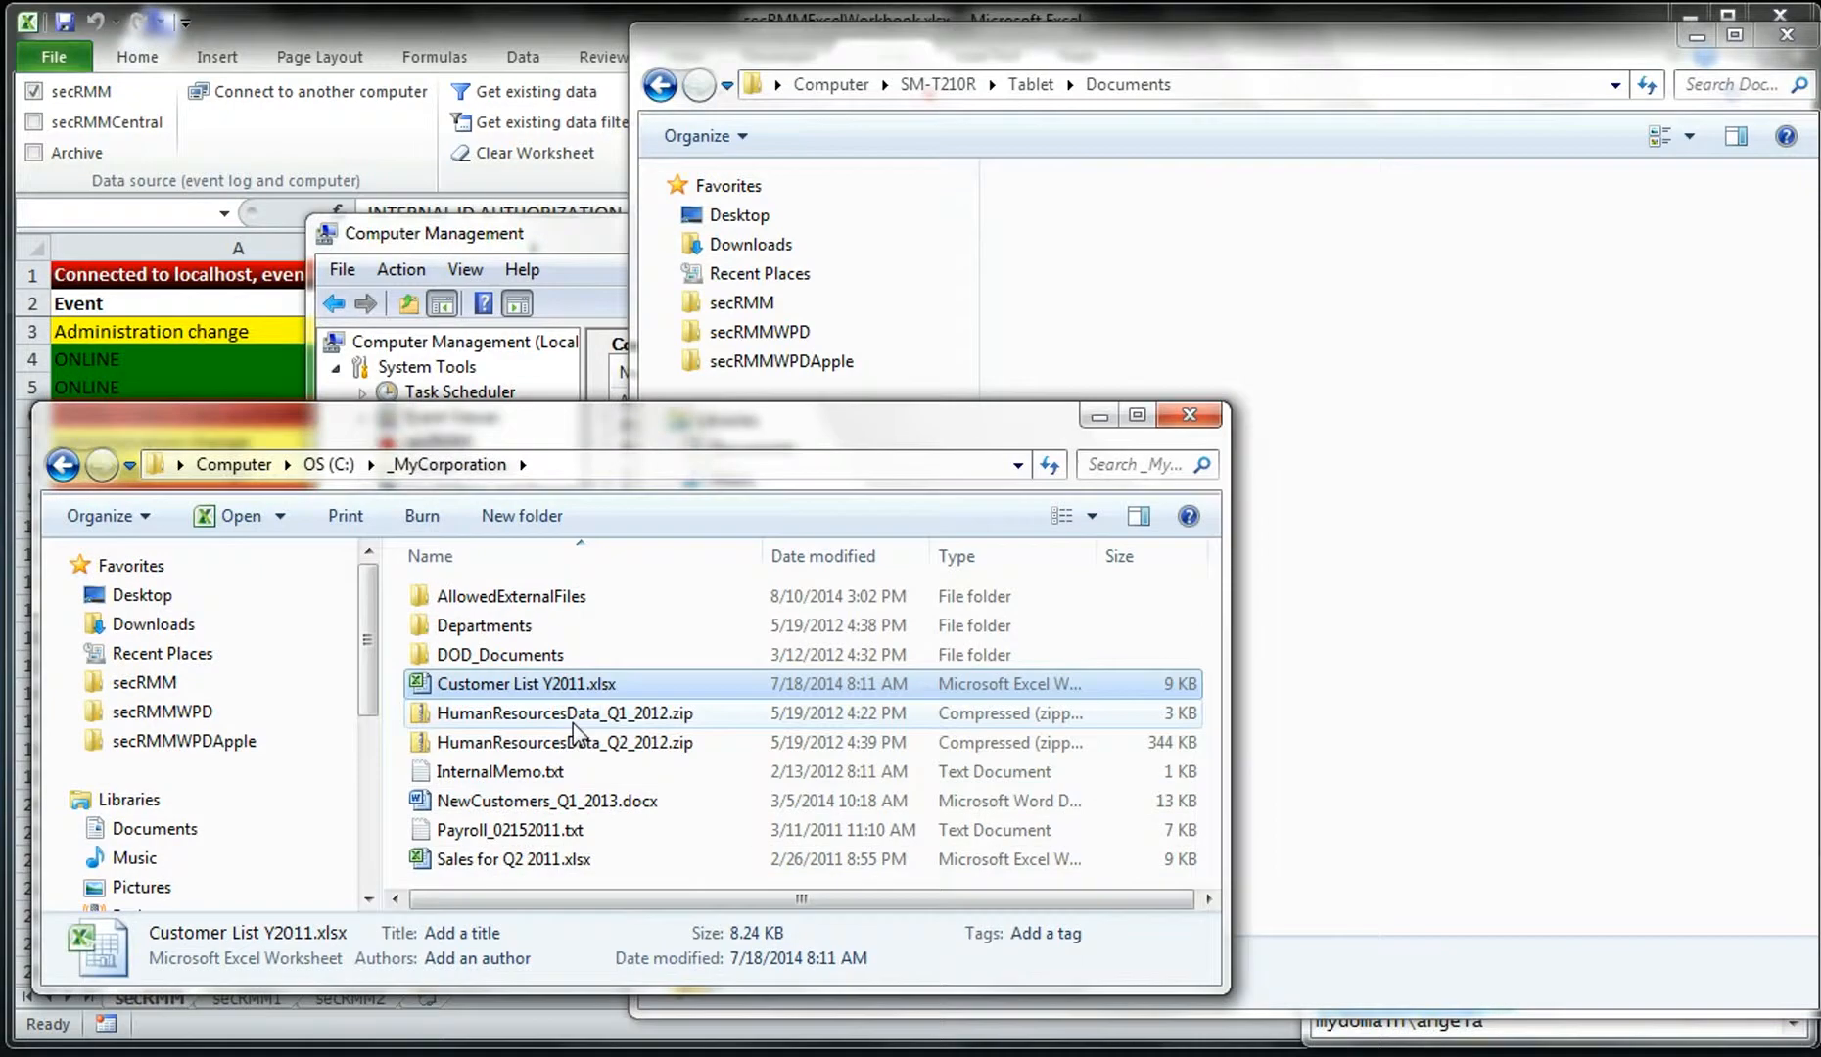
left_click_drag(1291, 448, 1480, 406)
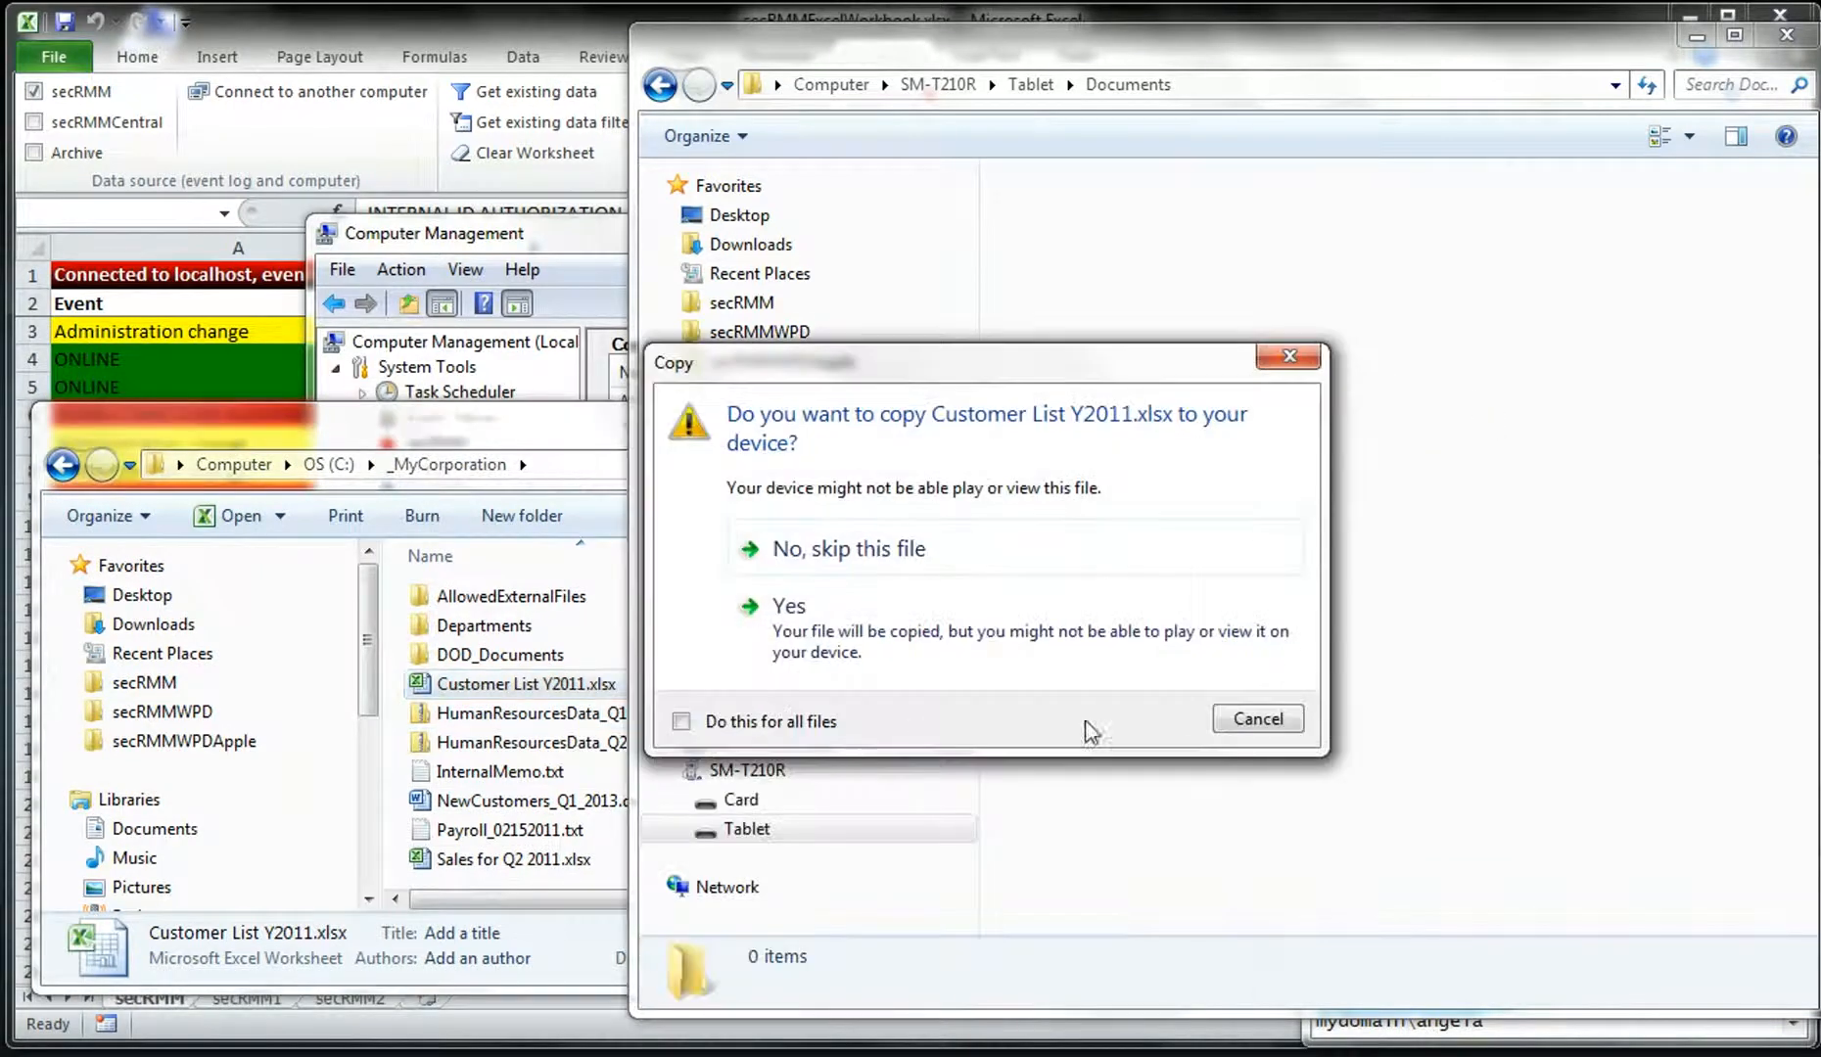
left_click(851, 623)
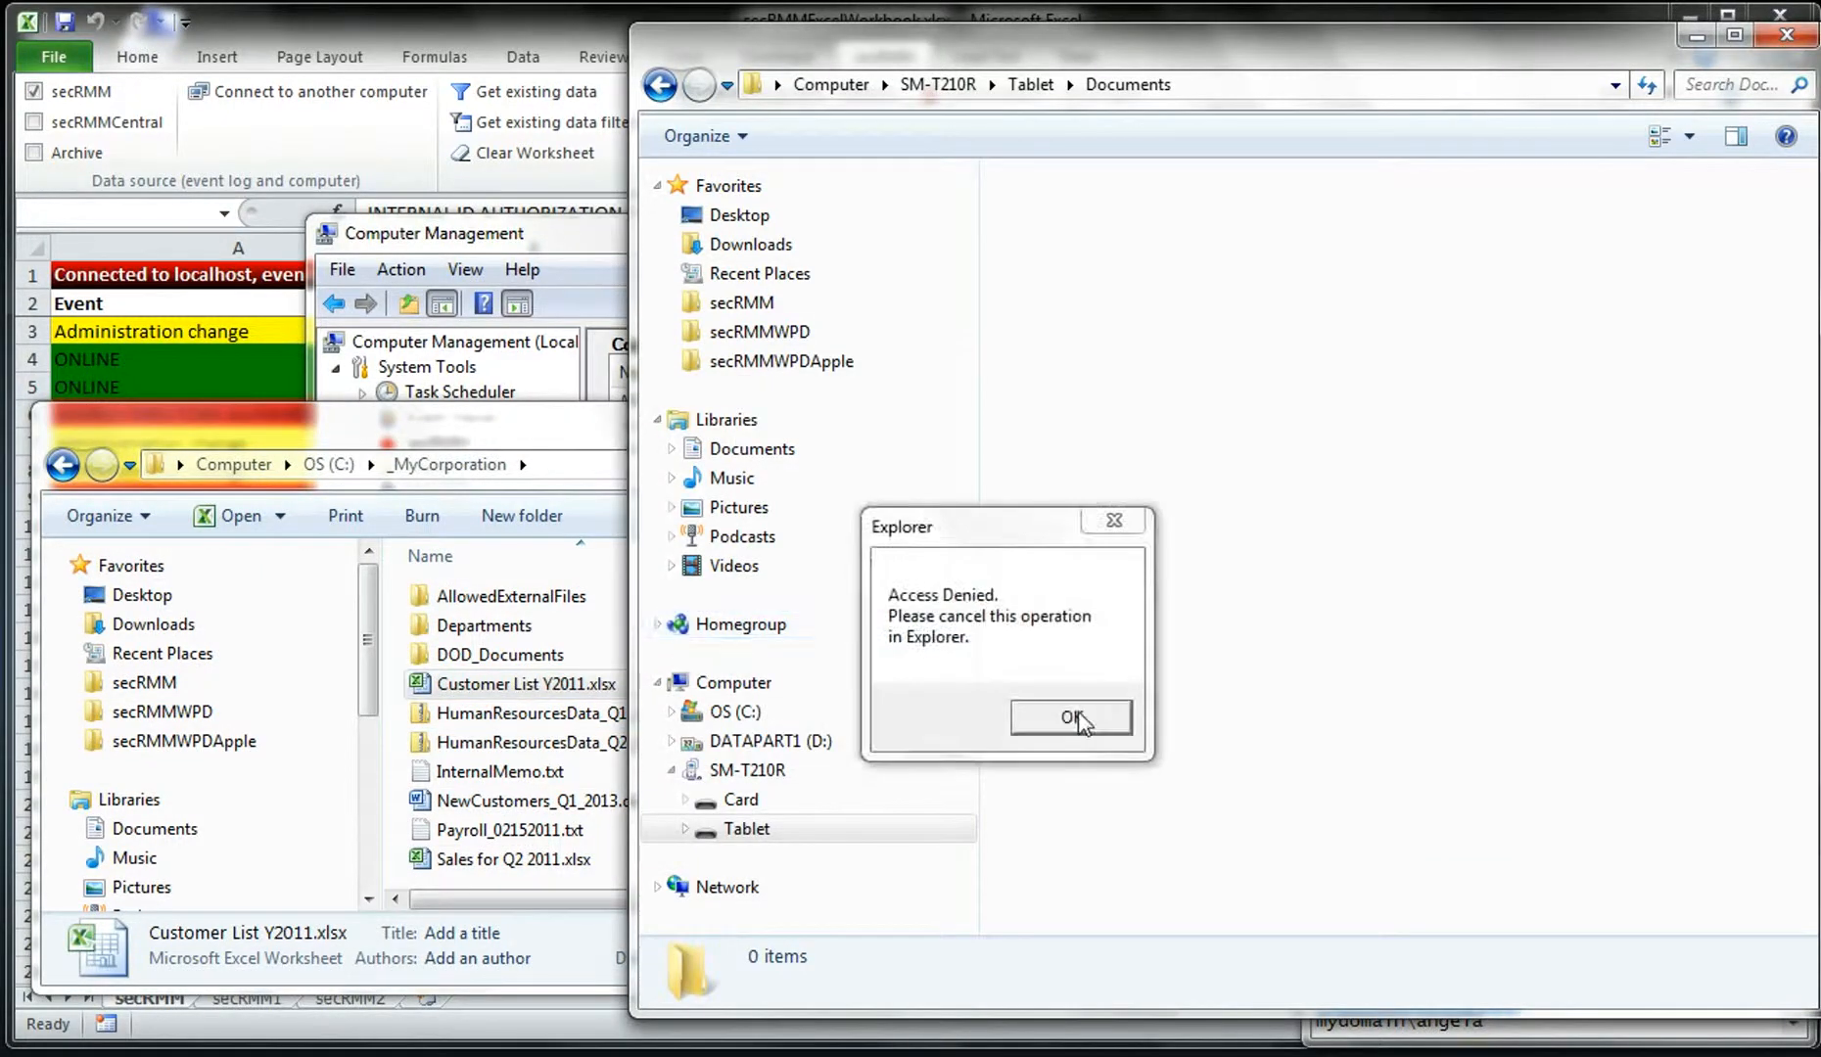
left_click(1074, 719)
left_click(503, 20)
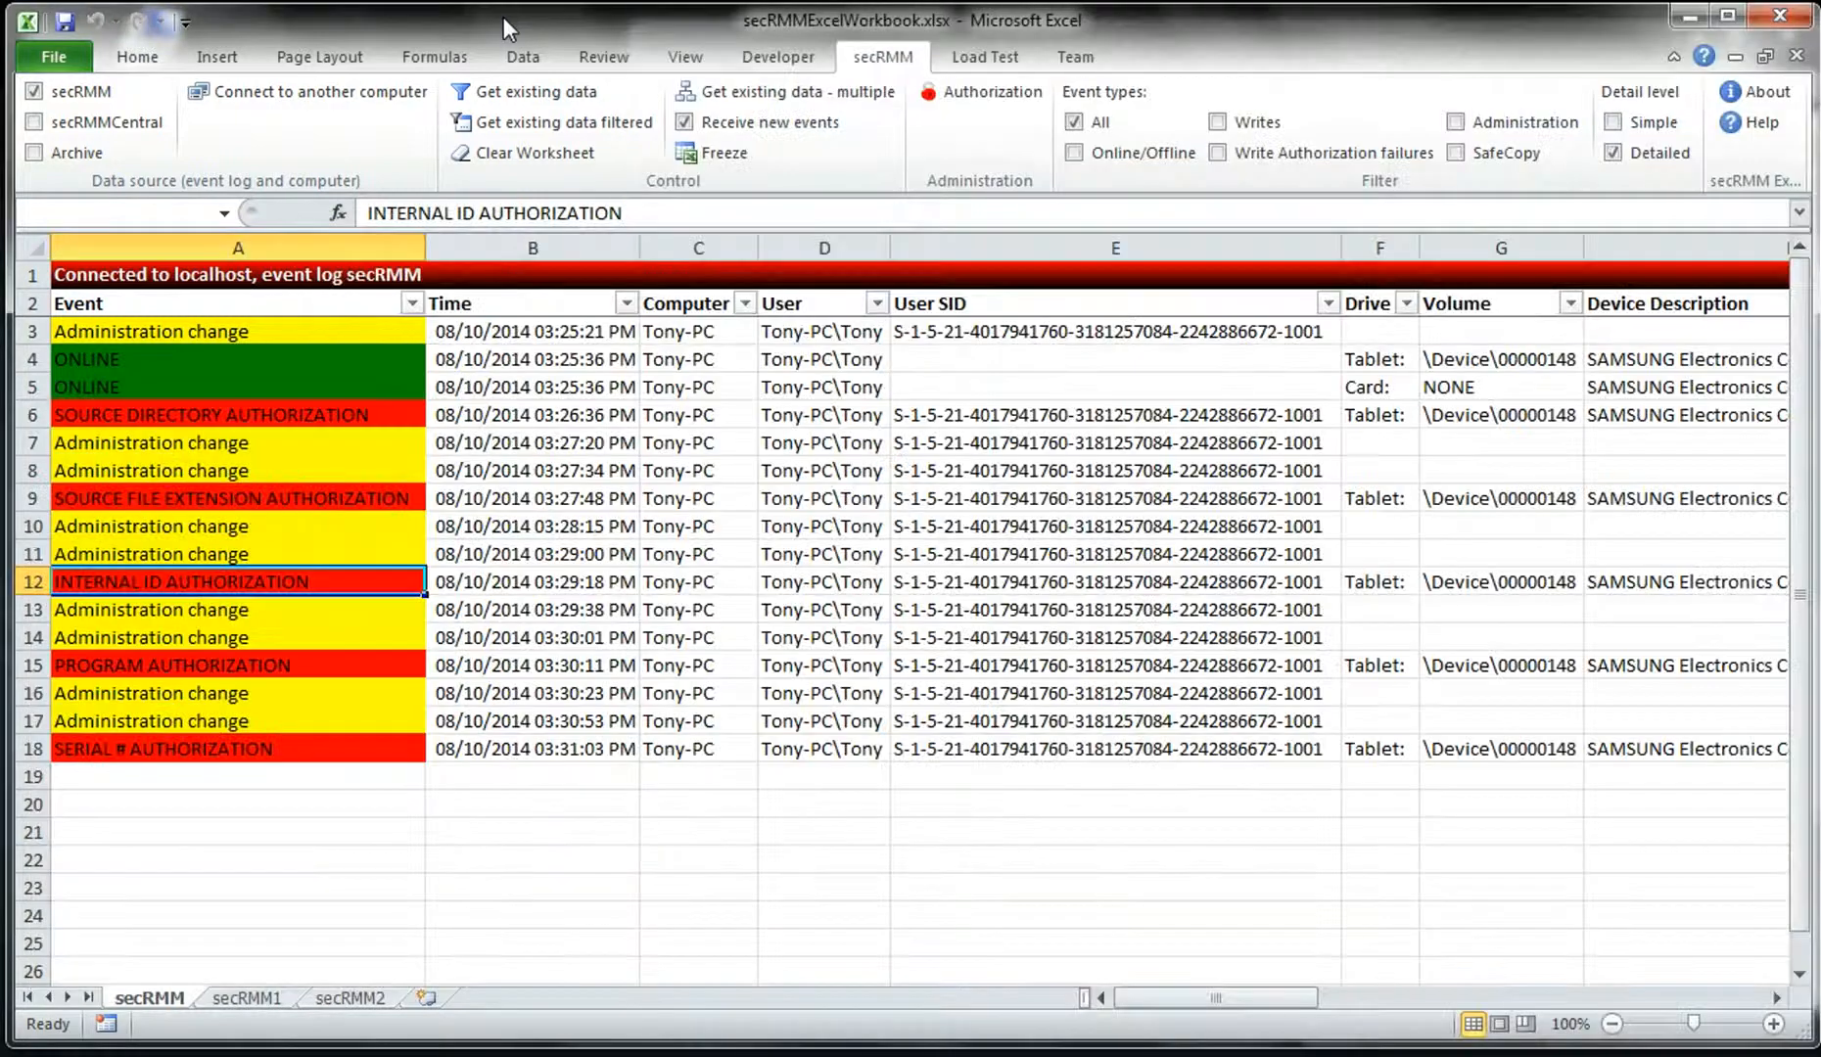
left_click(163, 751)
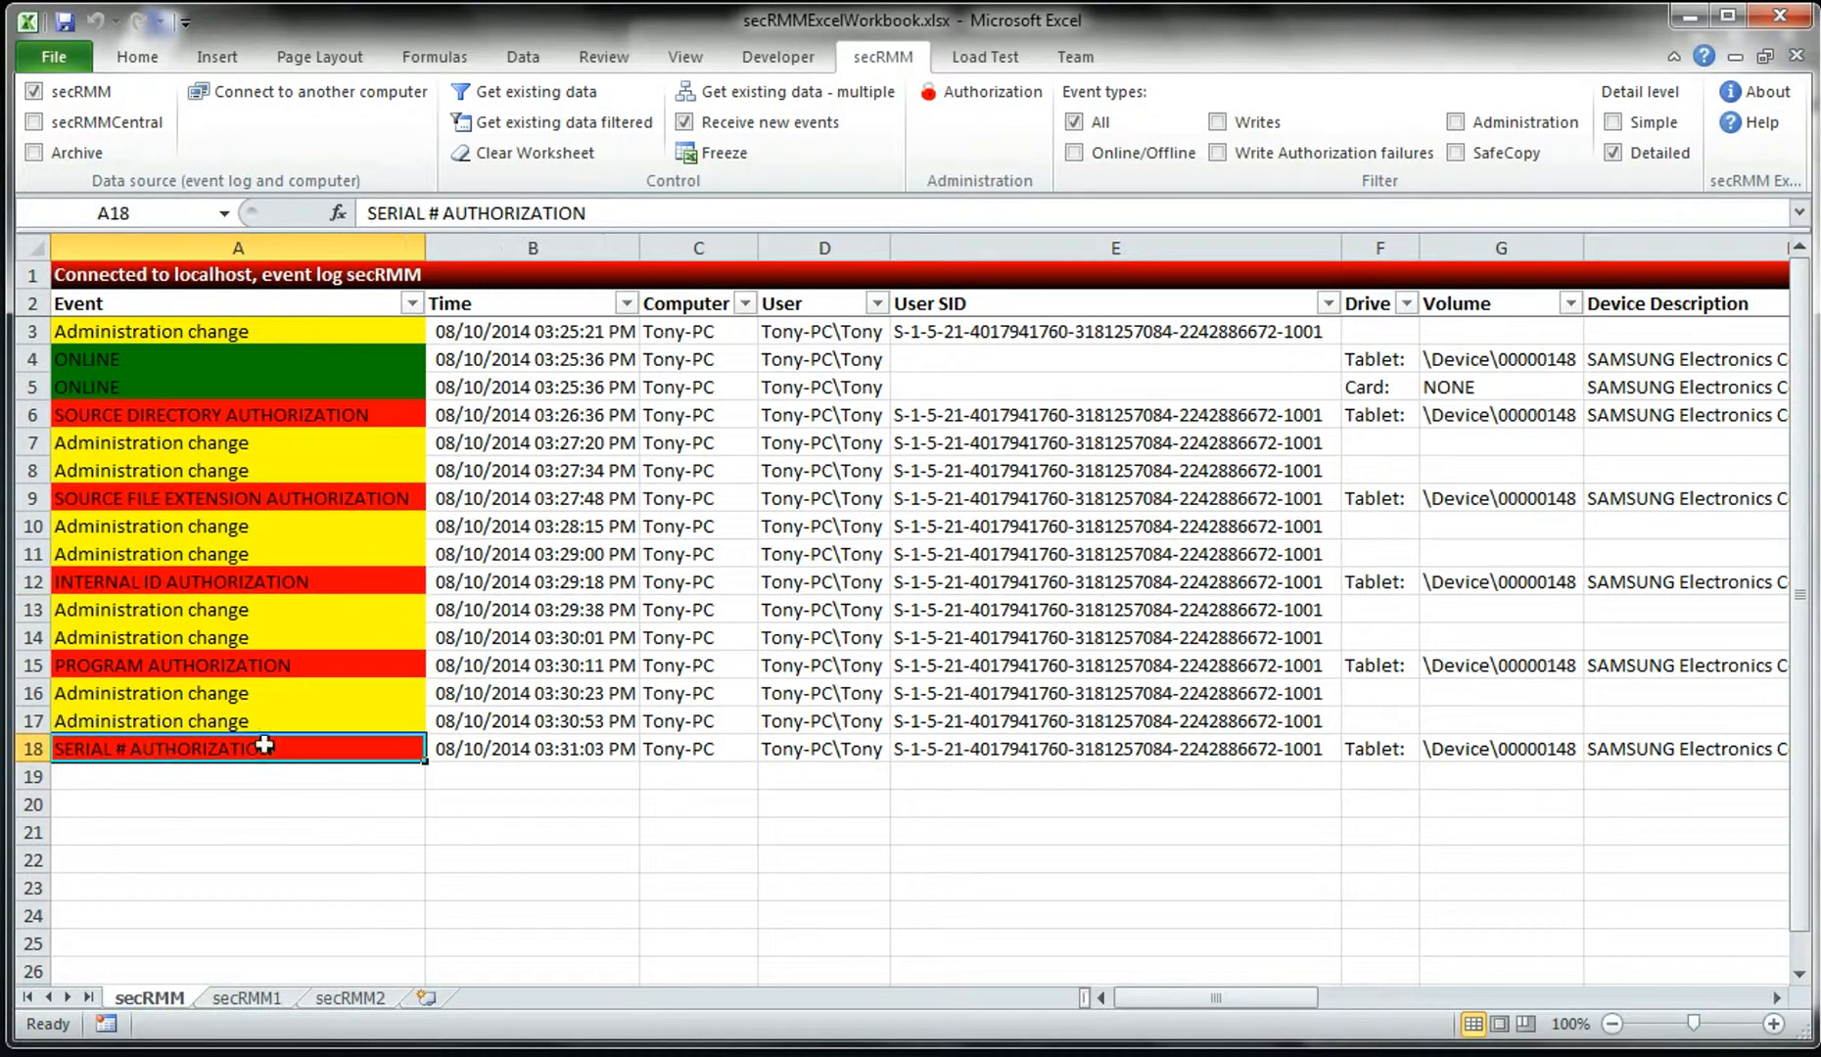
- Switch back to Computer Management and clear secRMM's AllowedSerialNumbers property
key("alt+Tab")
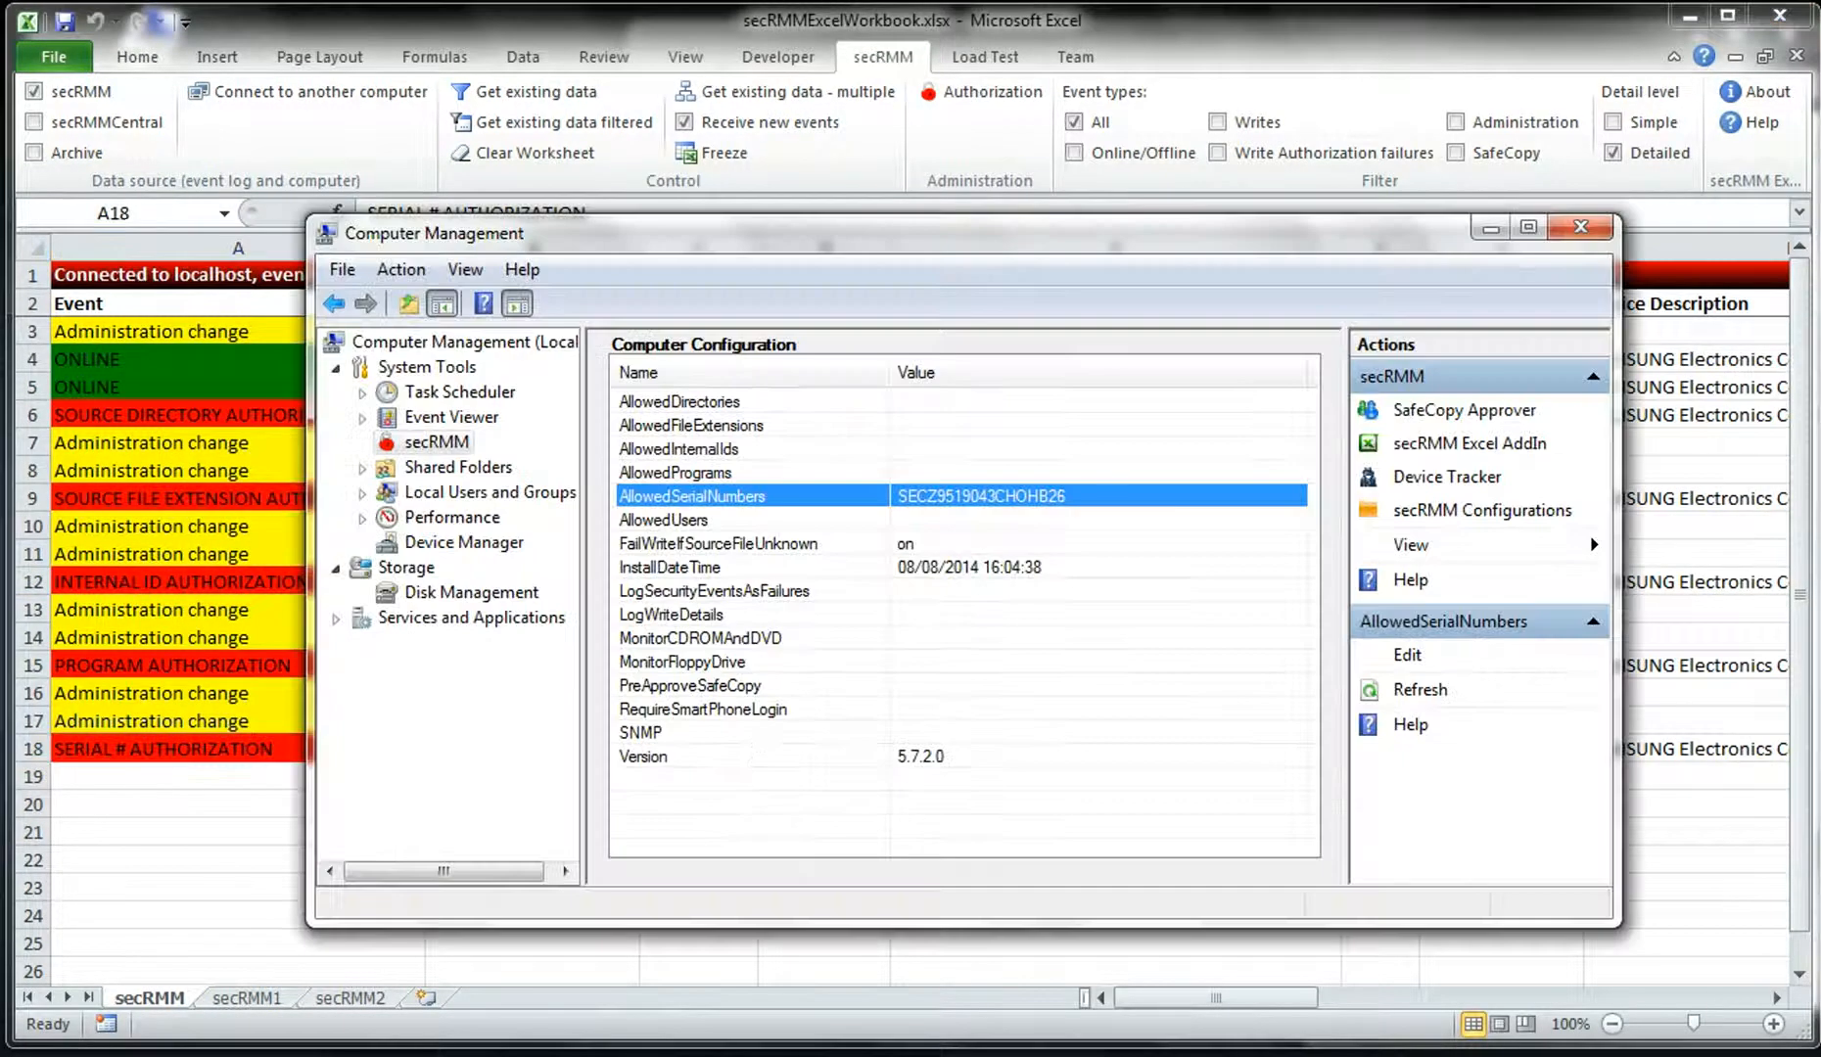
double_click(691, 497)
left_click(281, 281)
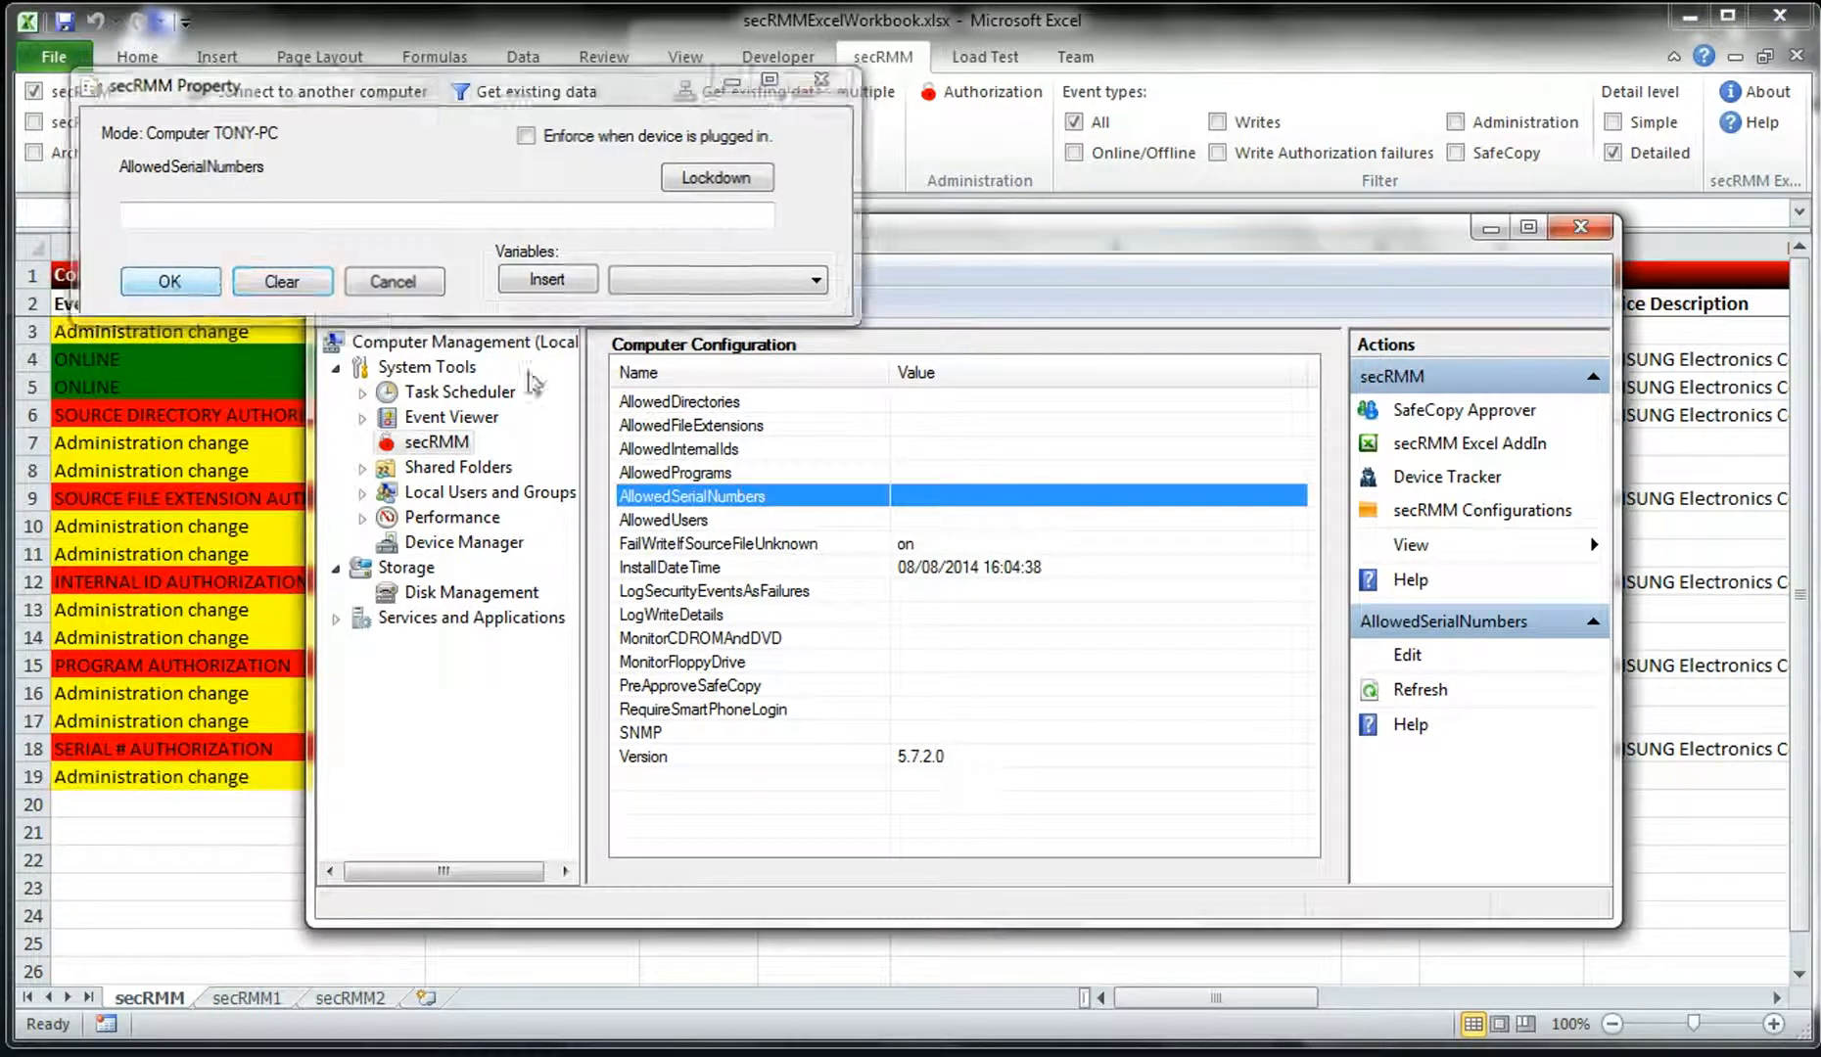
key("Return")
- Set secRMM's AllowedUsers property to the domain user account copied from DemoData.txt
key("alt+Tab")
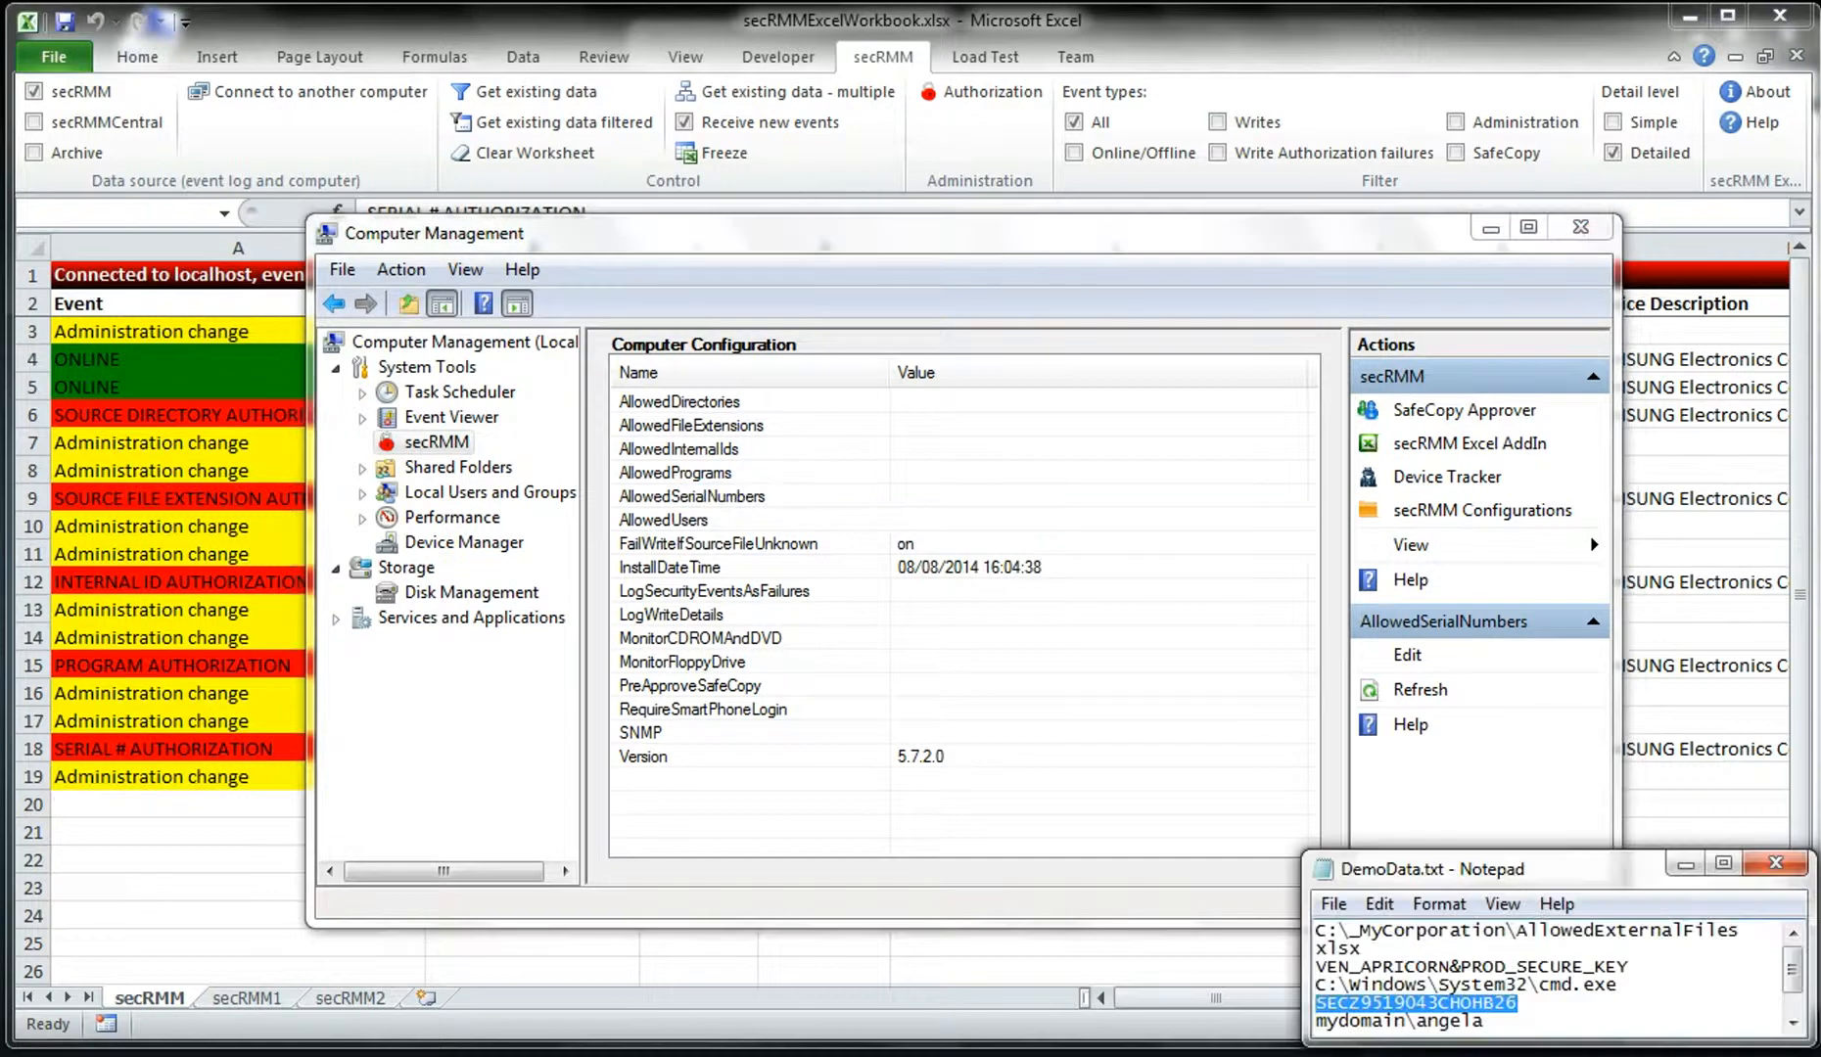
left_click_drag(1503, 1021, 1318, 1023)
key("ctrl+c")
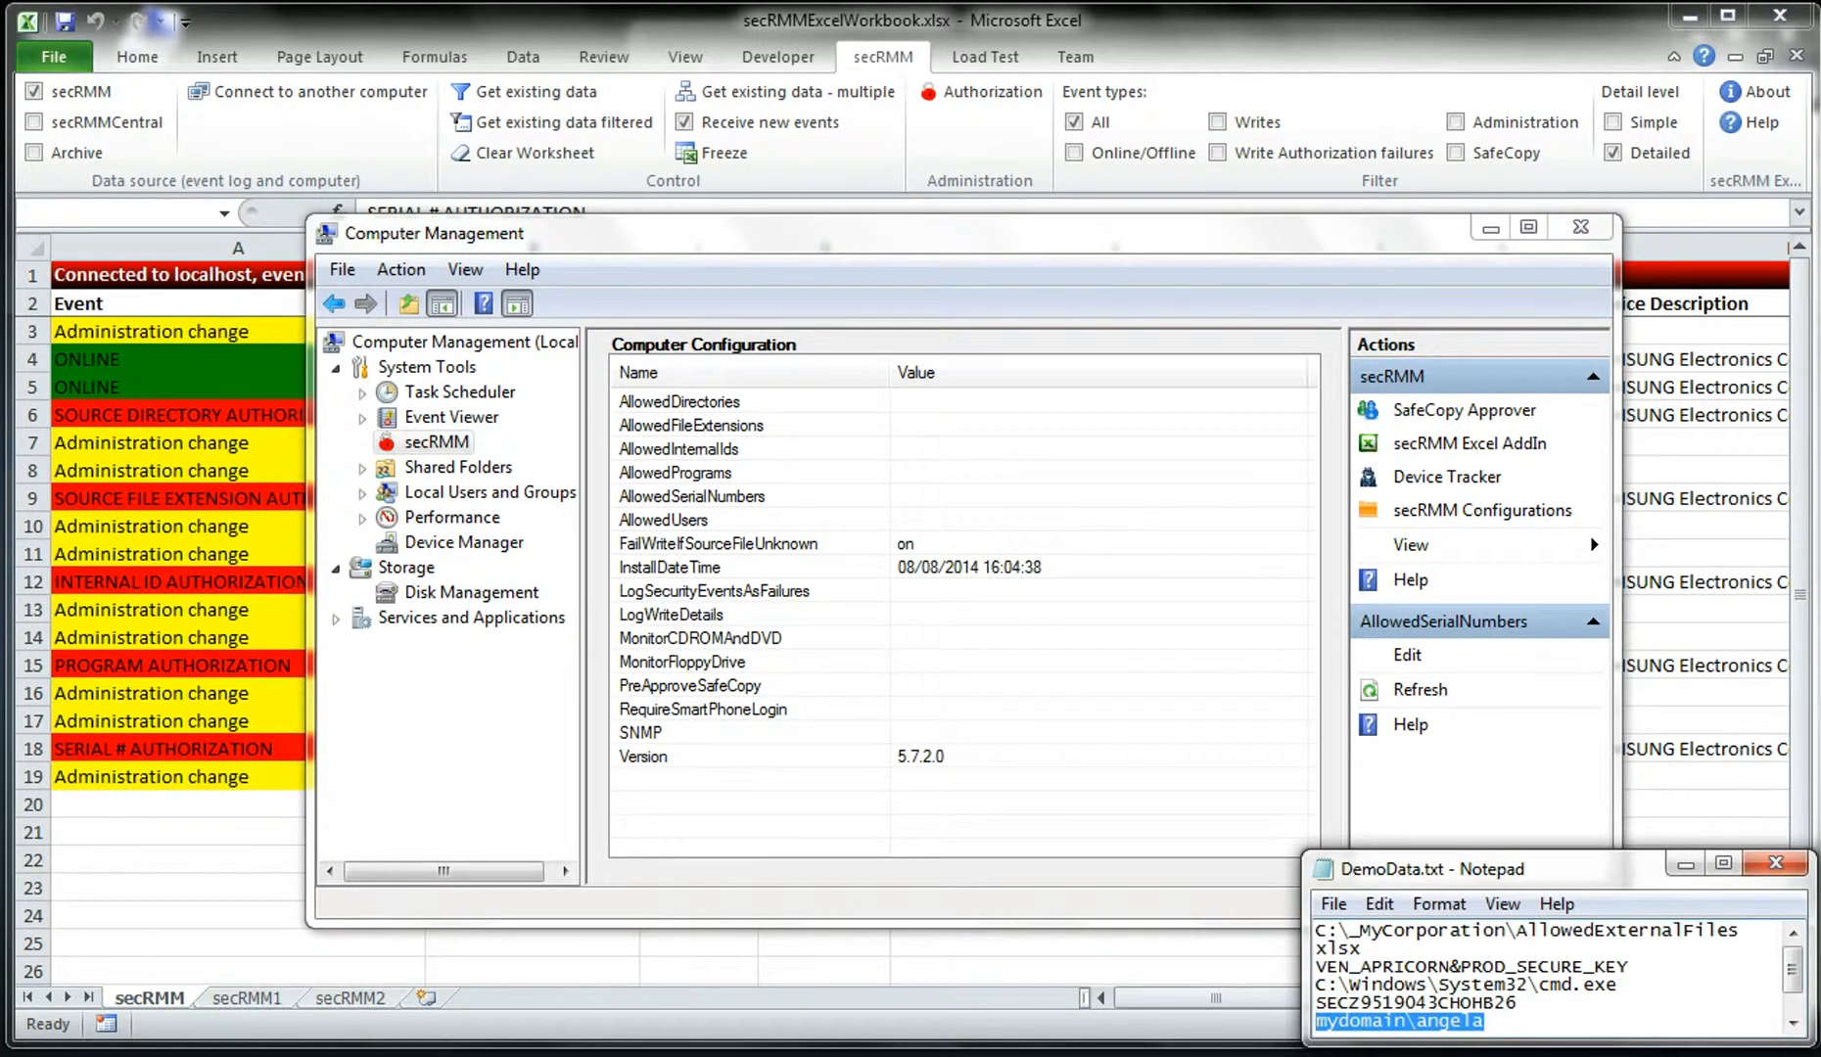
double_click(691, 524)
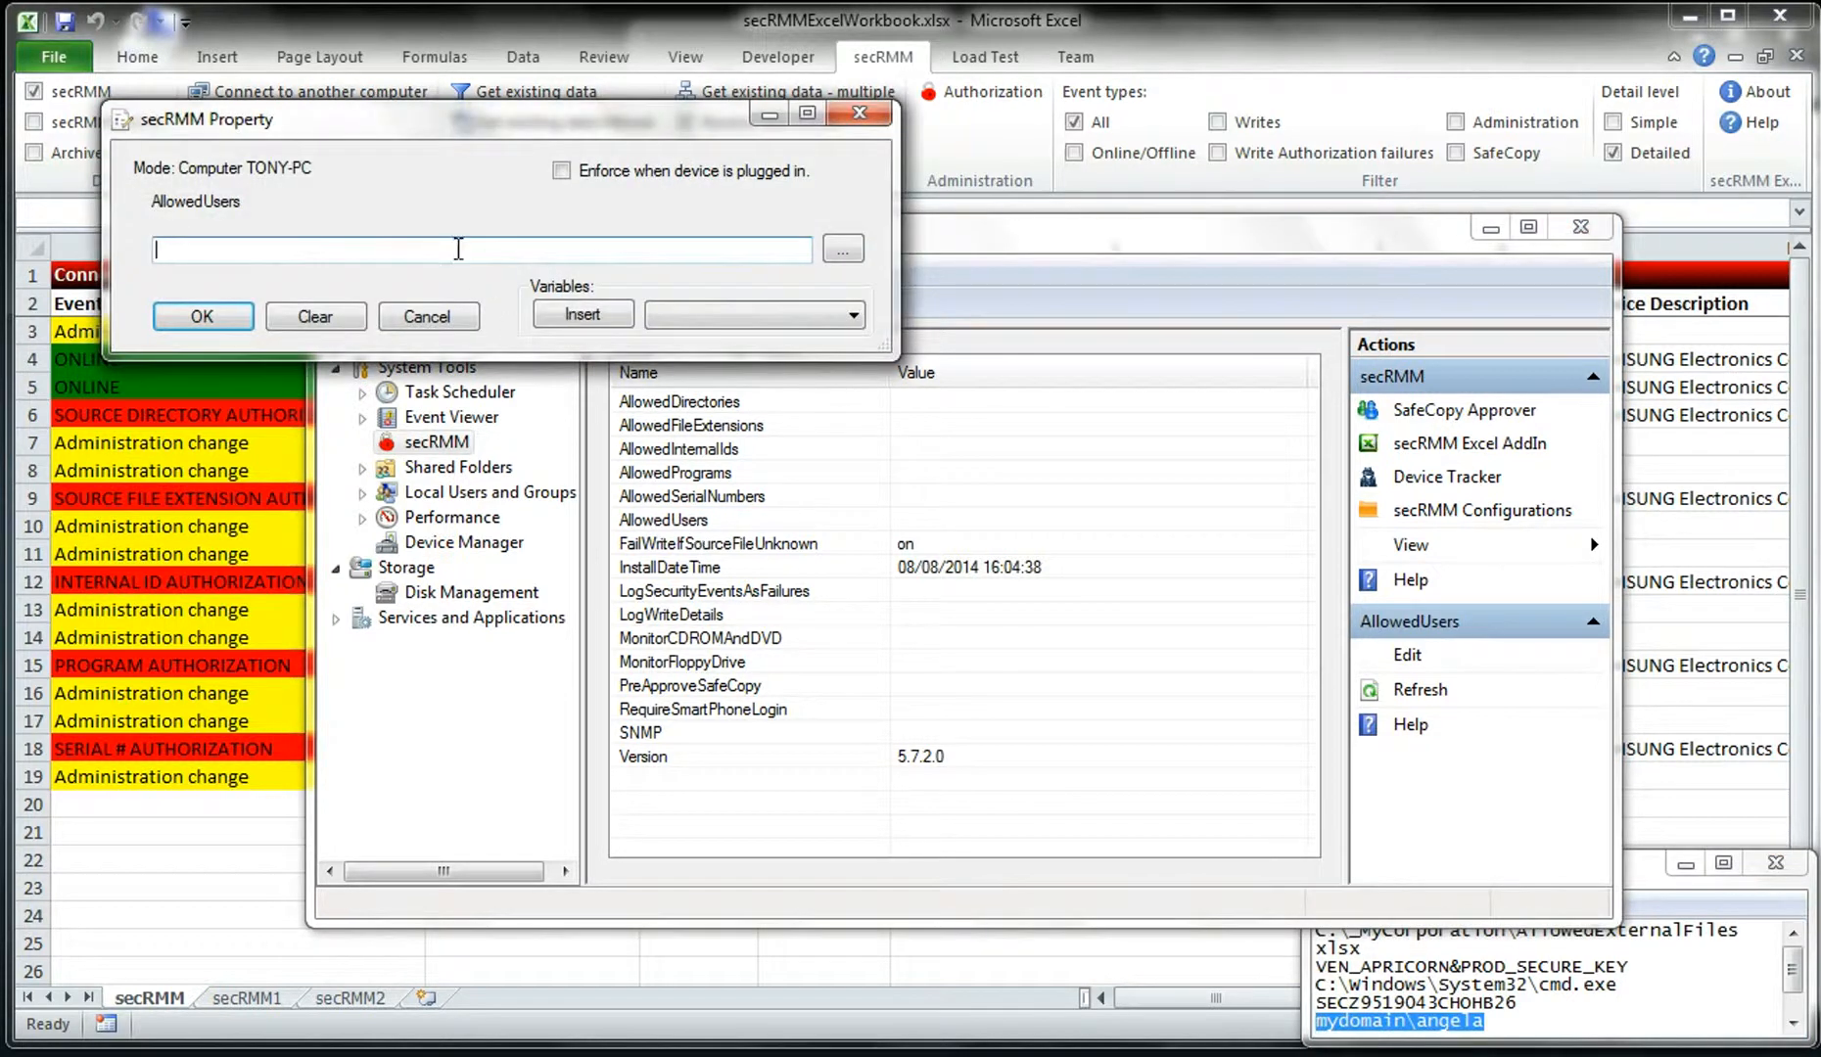
key("ctrl+v")
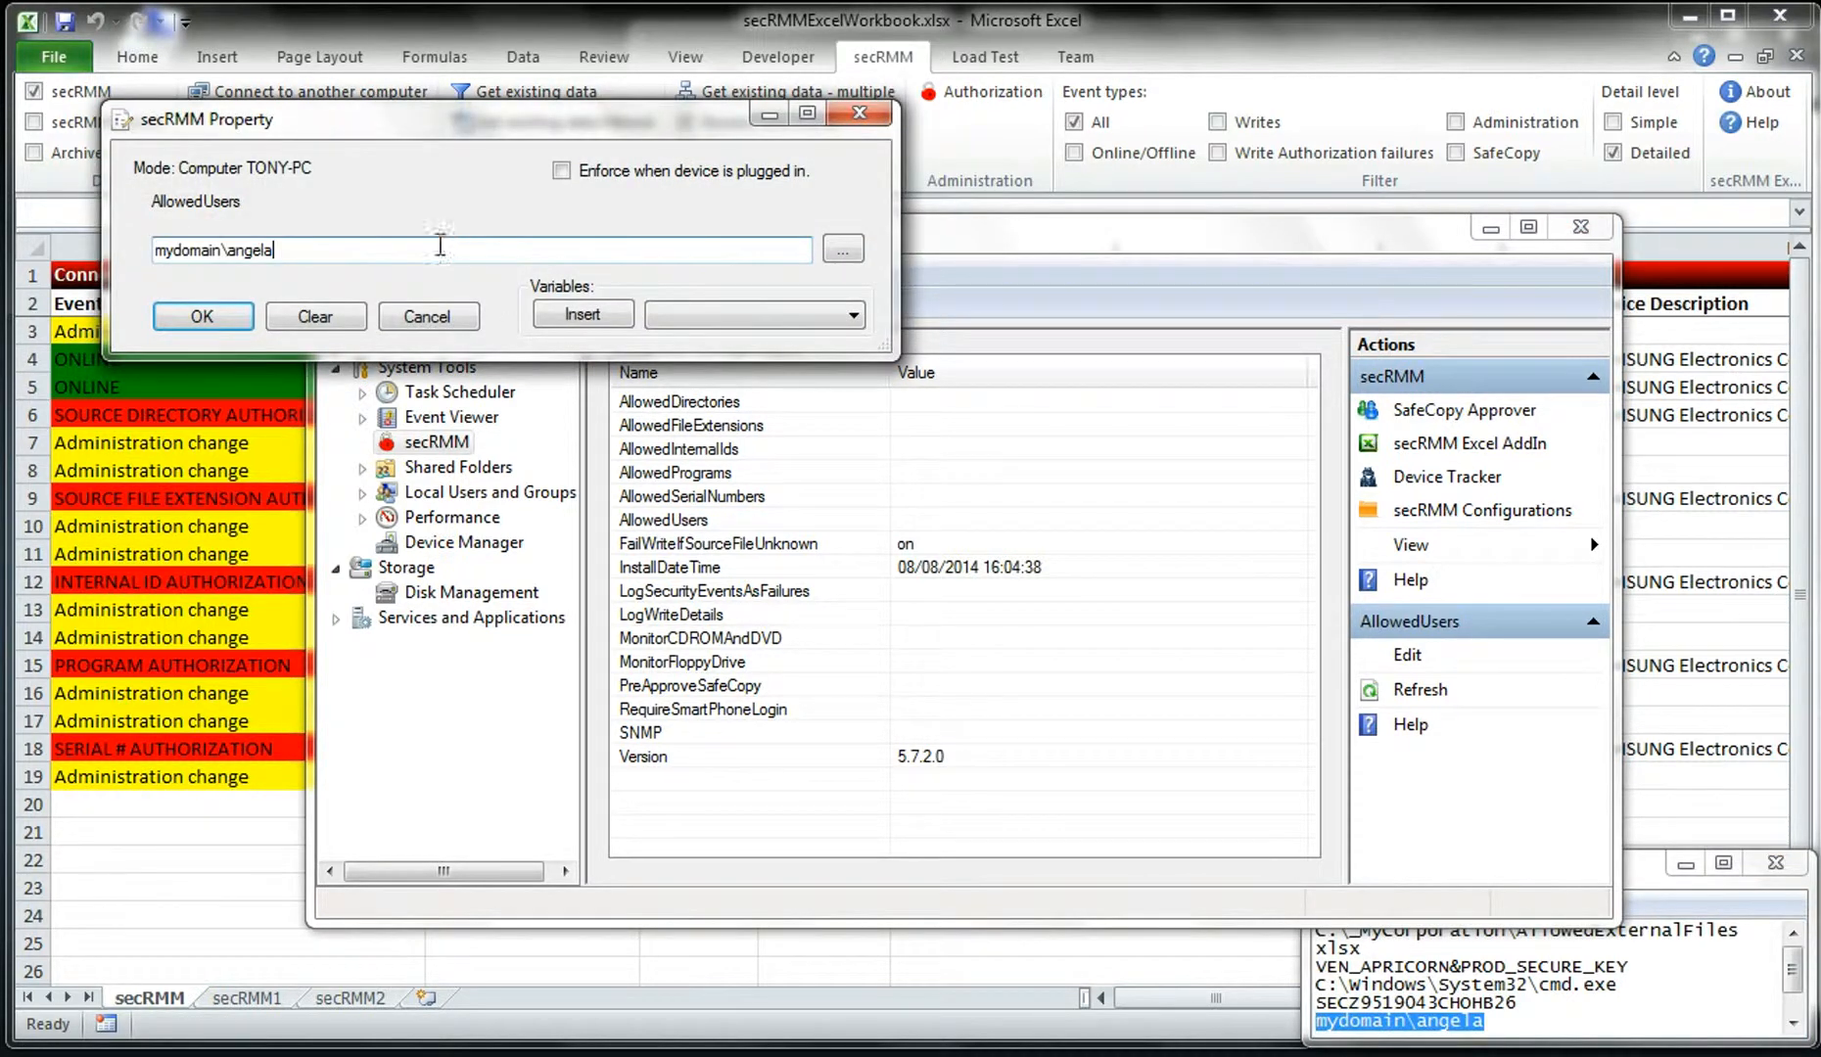
left_click(169, 325)
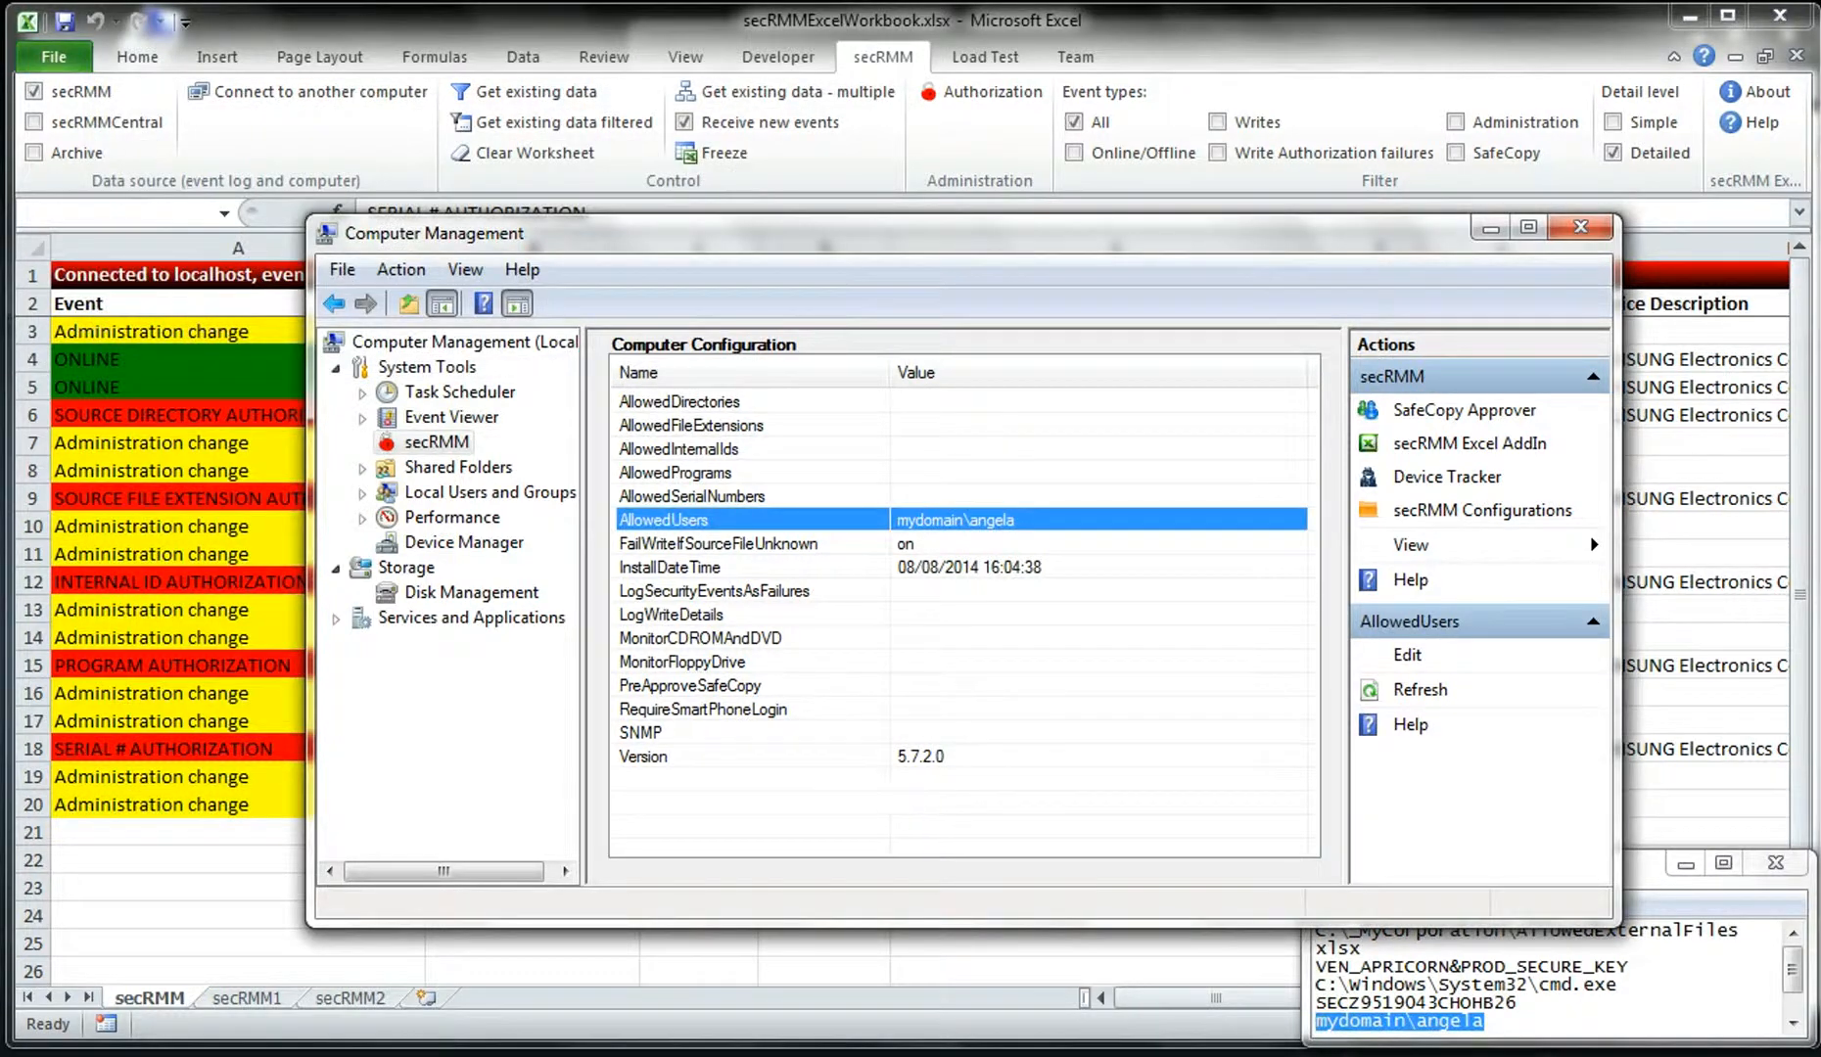
- Try to copy Customer List Y2011.xlsx from _MyCorporation to the tablet's Documents folder under the user restriction, and minimize the Documents window
left_click(330, 1055)
left_click(480, 1003)
left_click(330, 1055)
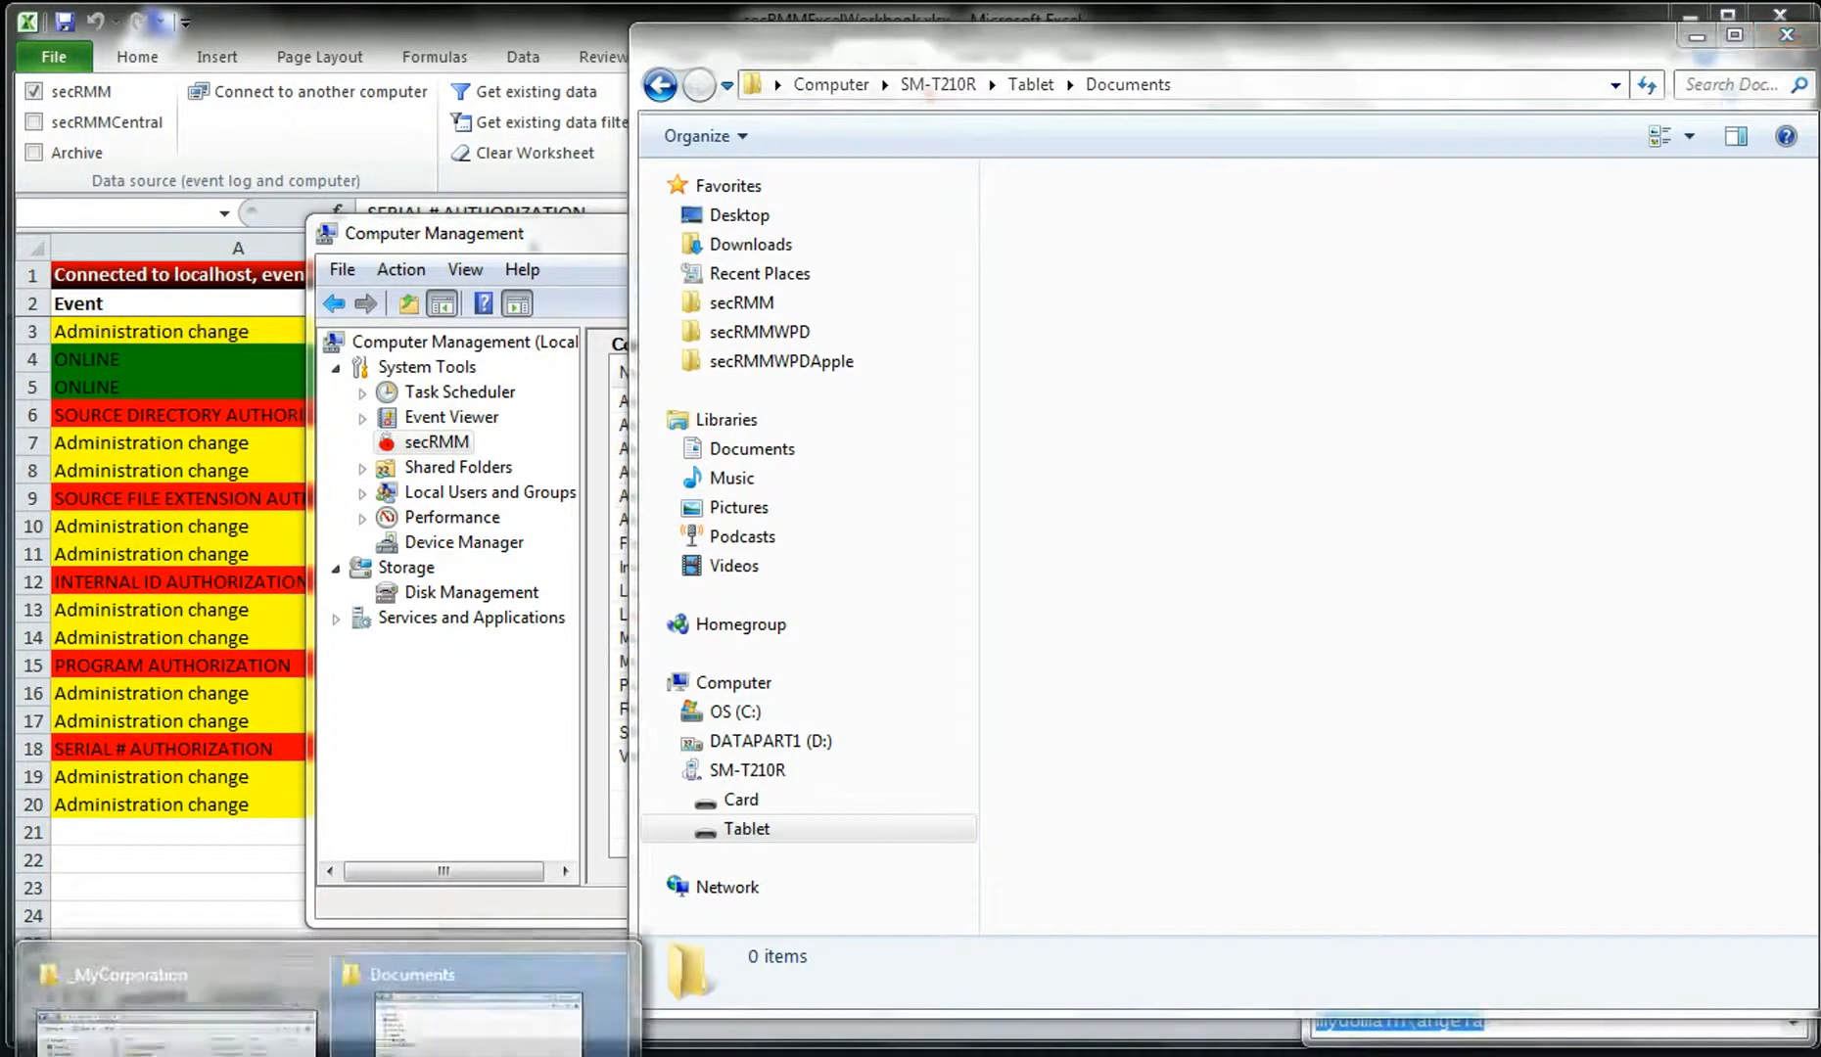
left_click(167, 1003)
left_click_drag(470, 685, 1354, 318)
left_click(783, 641)
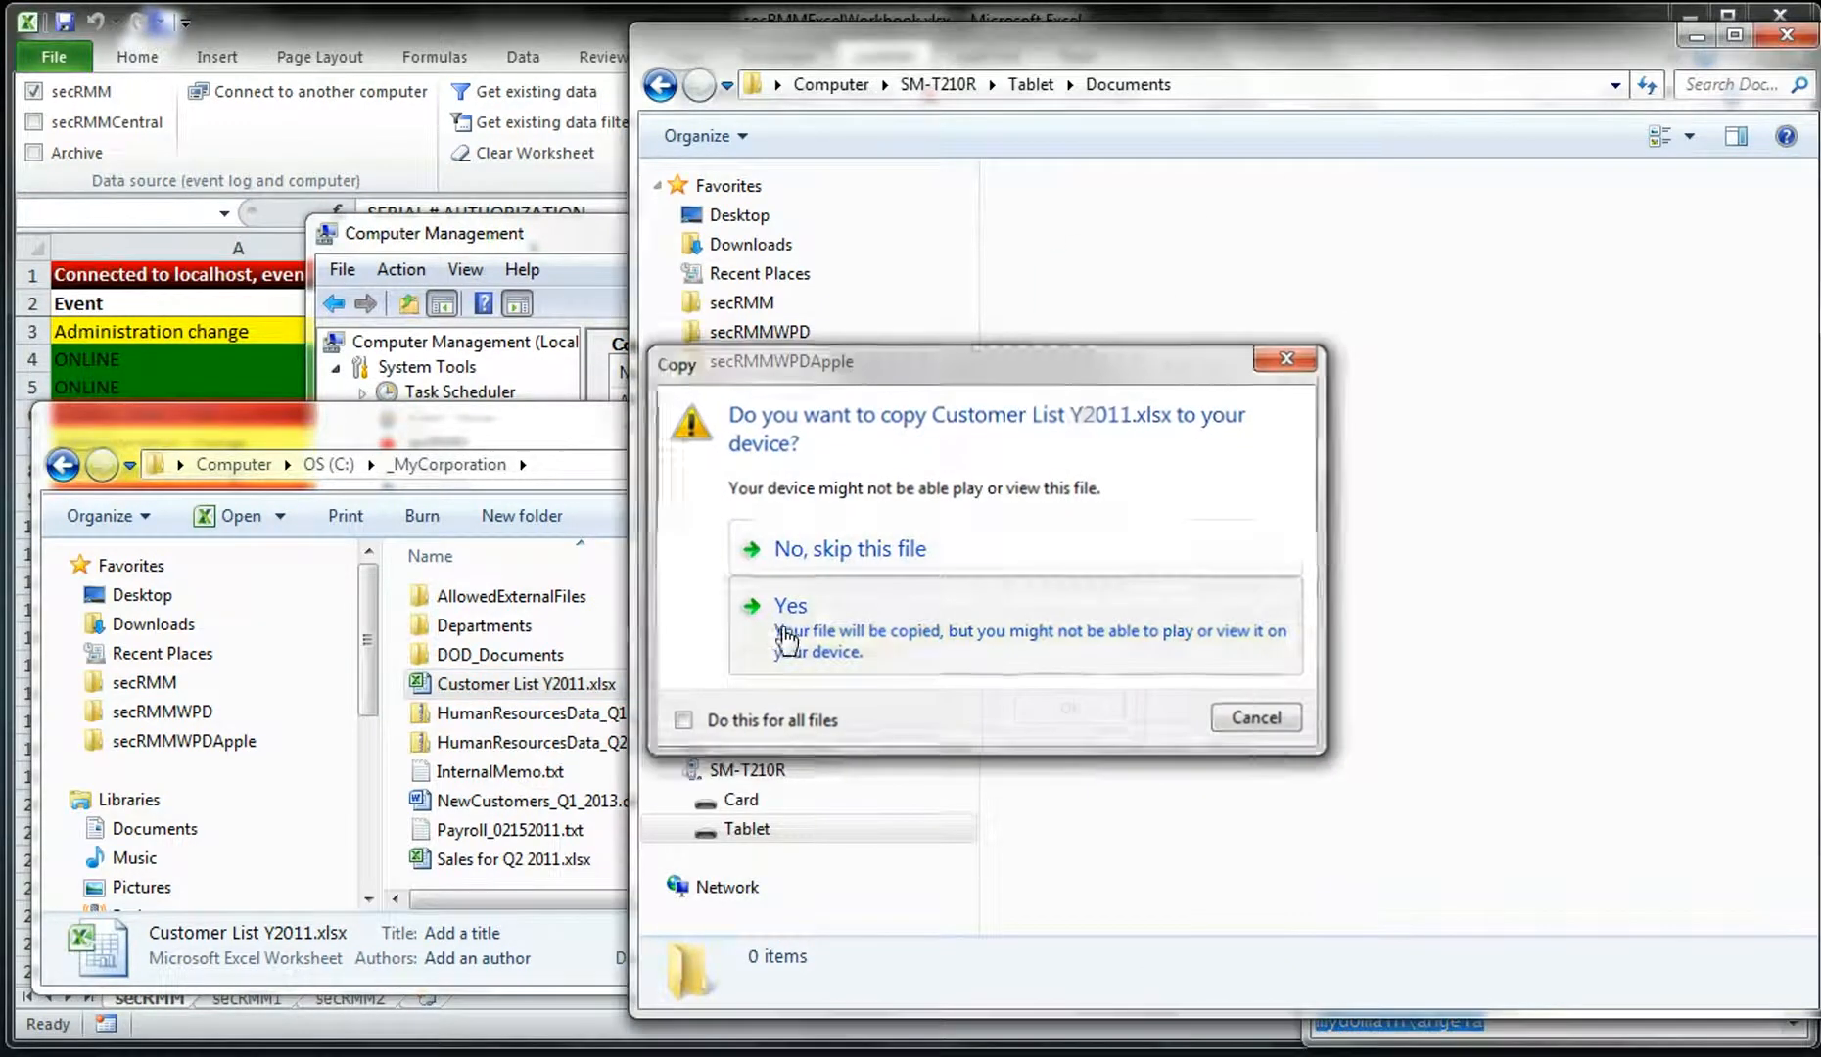
left_click(1076, 721)
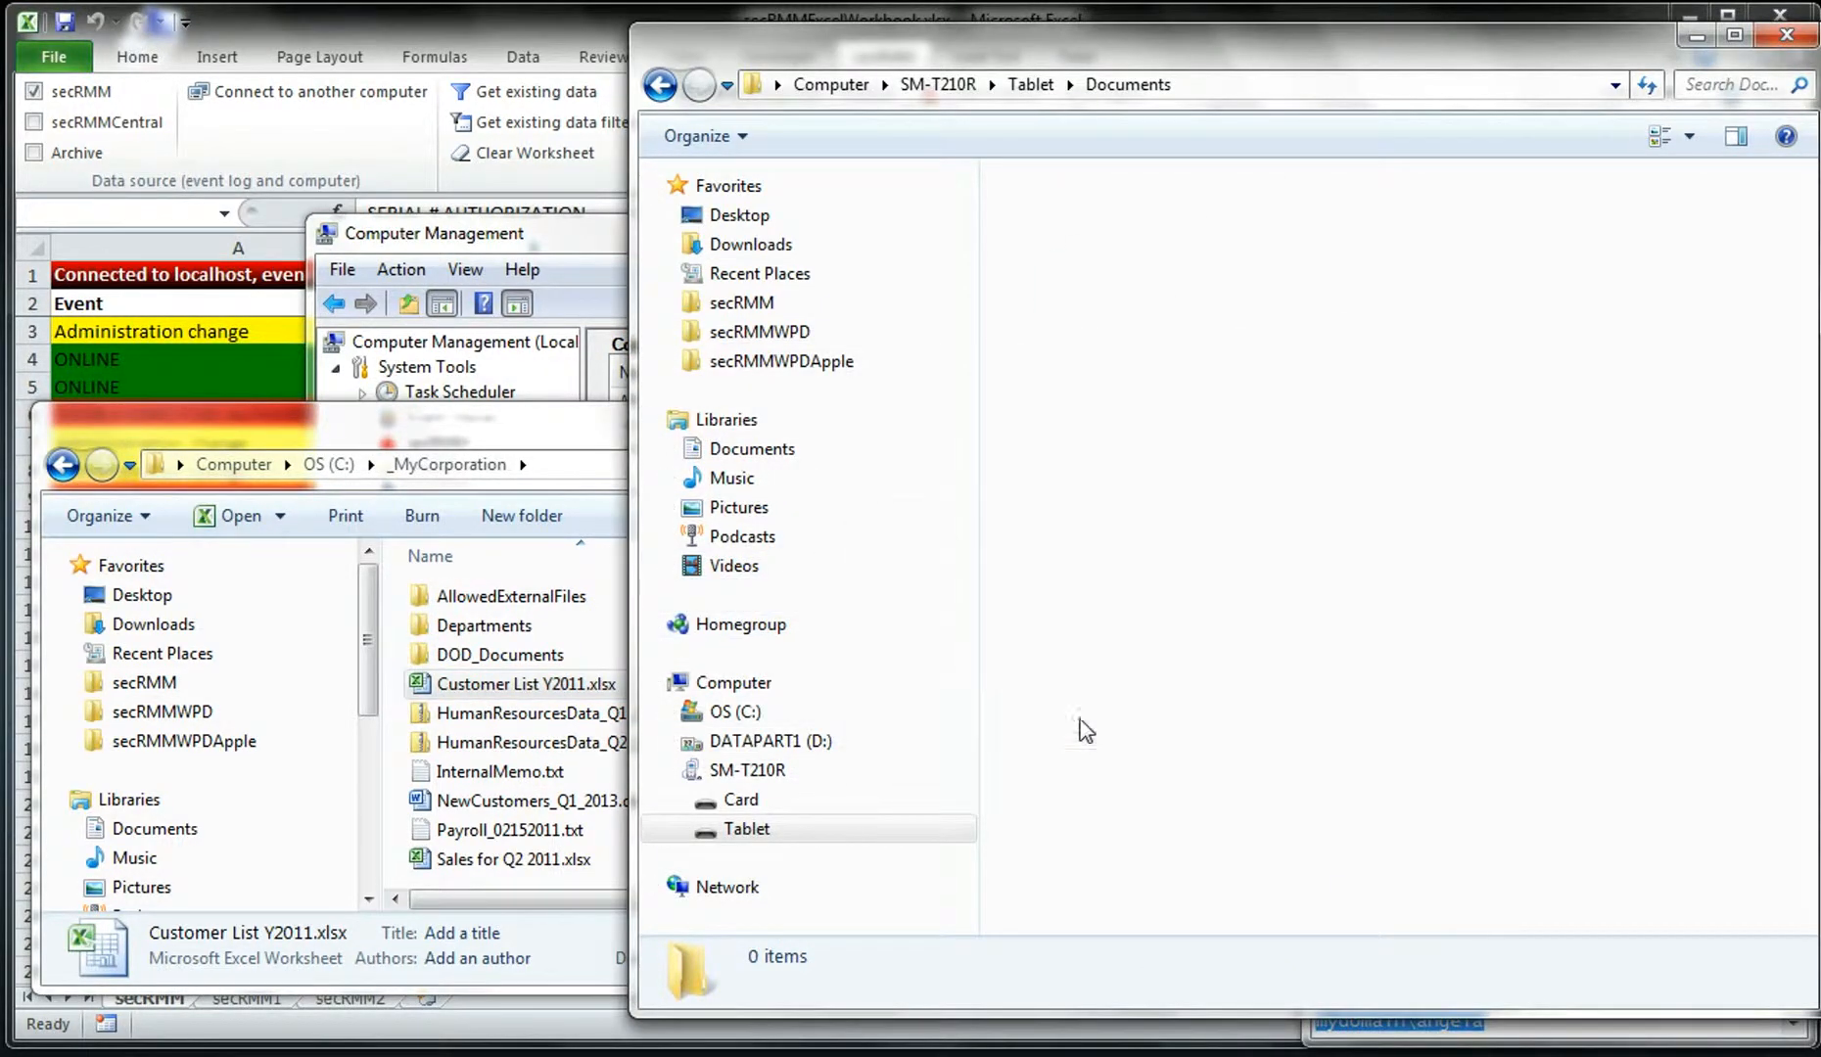
left_click(1698, 36)
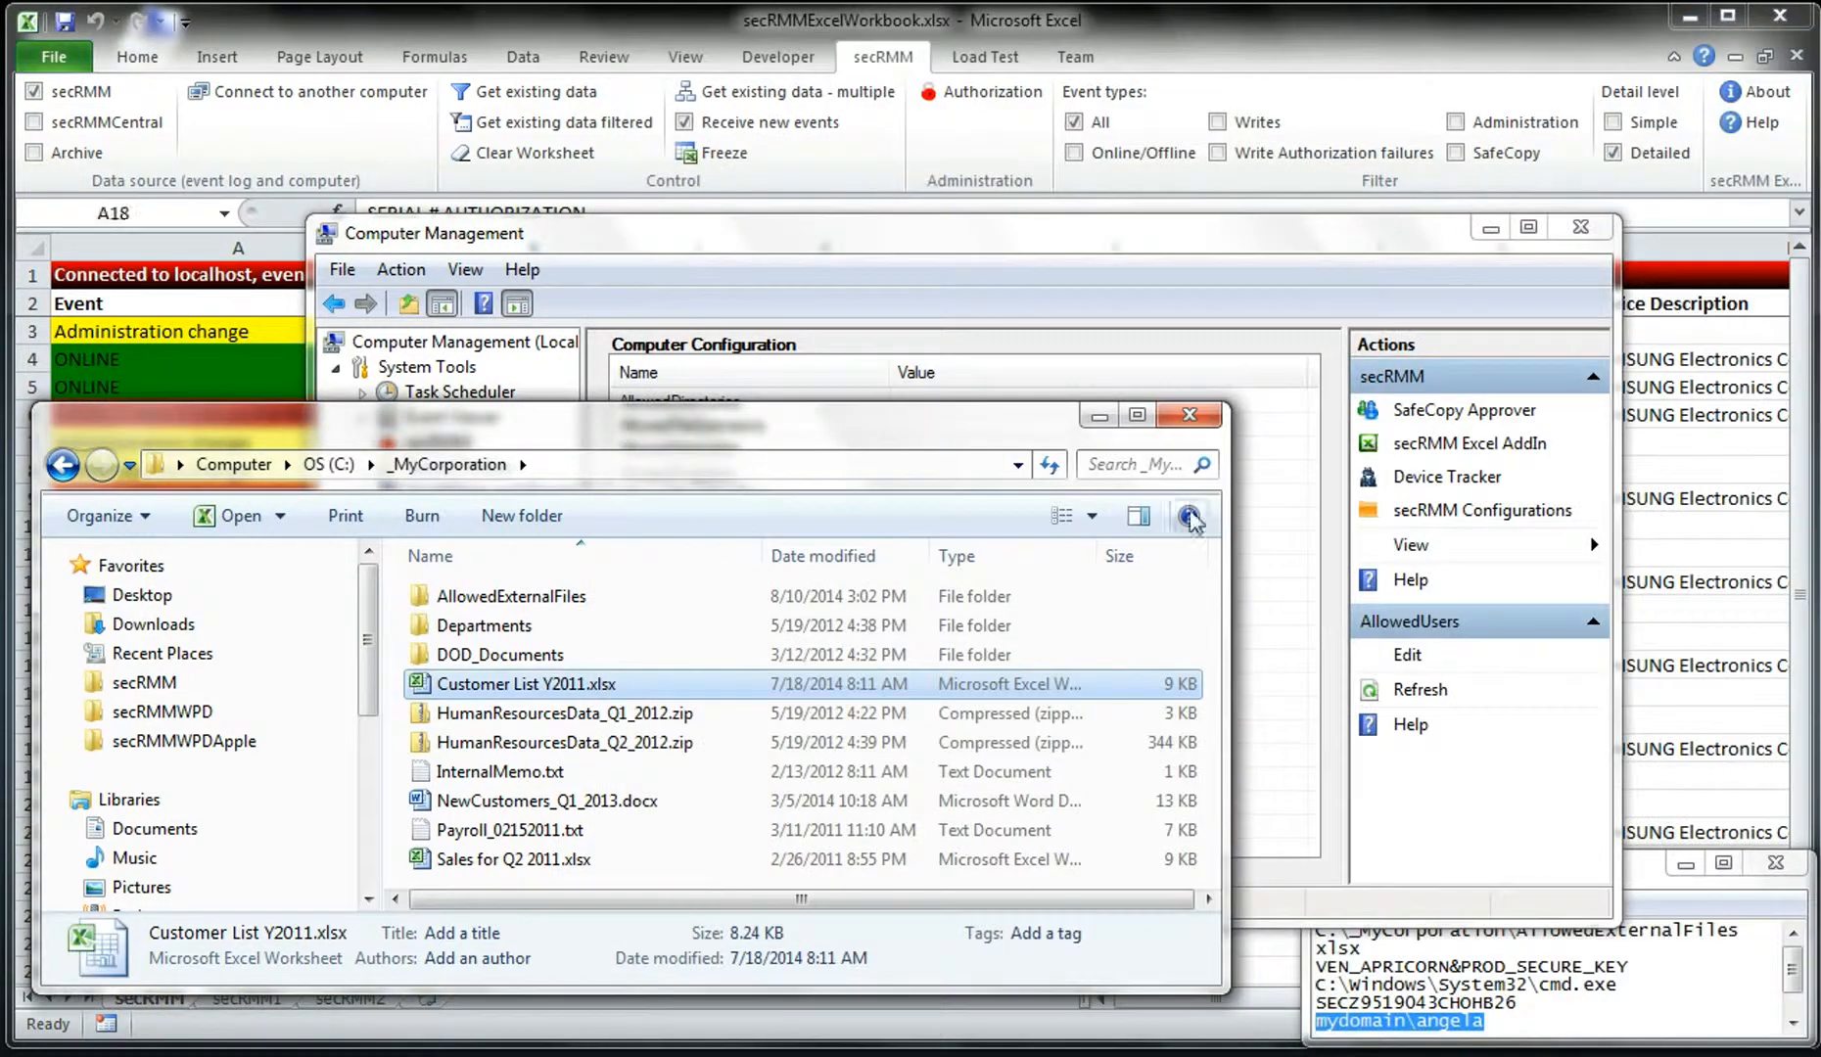
- Return to Computer Management and clear secRMM's AllowedUsers property
left_click(1065, 241)
double_click(683, 518)
left_click(388, 386)
left_click(272, 387)
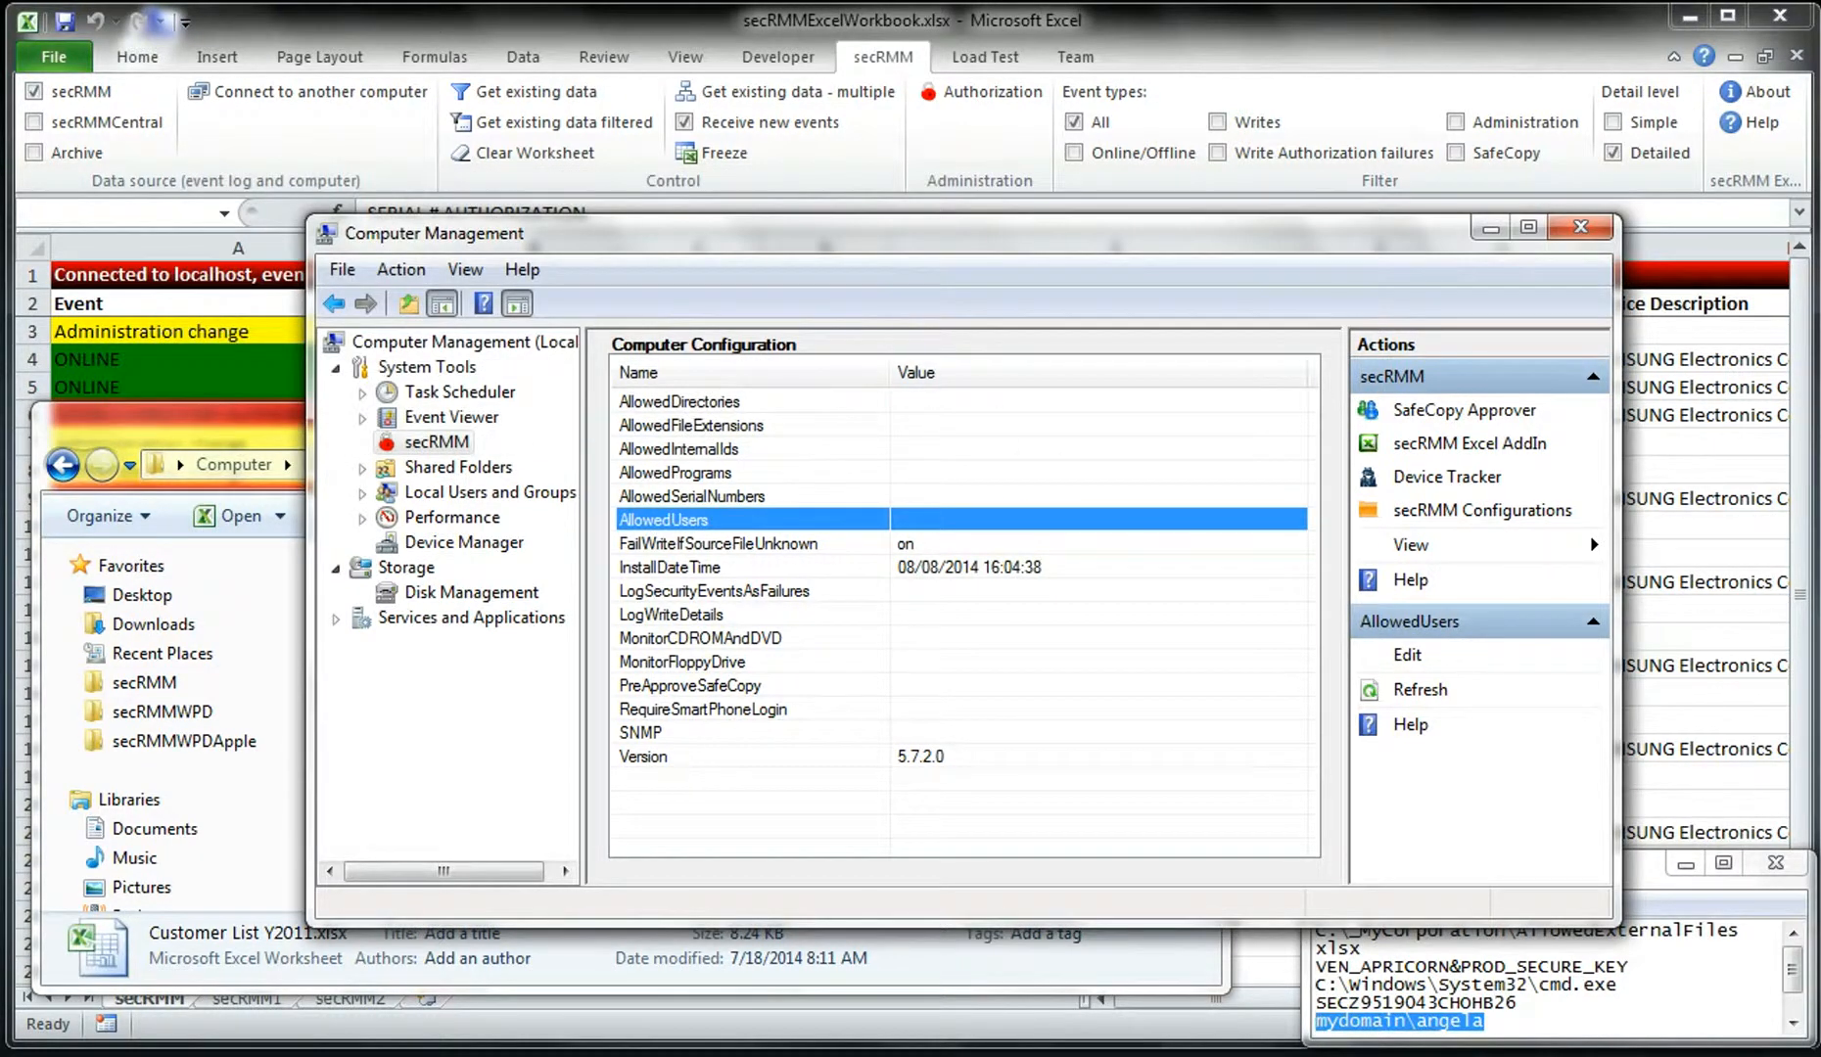
- Copy Customer List Y2011.xlsx from _MyCorporation to the tablet's Documents folder with the user restriction removed
left_click(325, 1055)
left_click(480, 1020)
left_click(325, 1055)
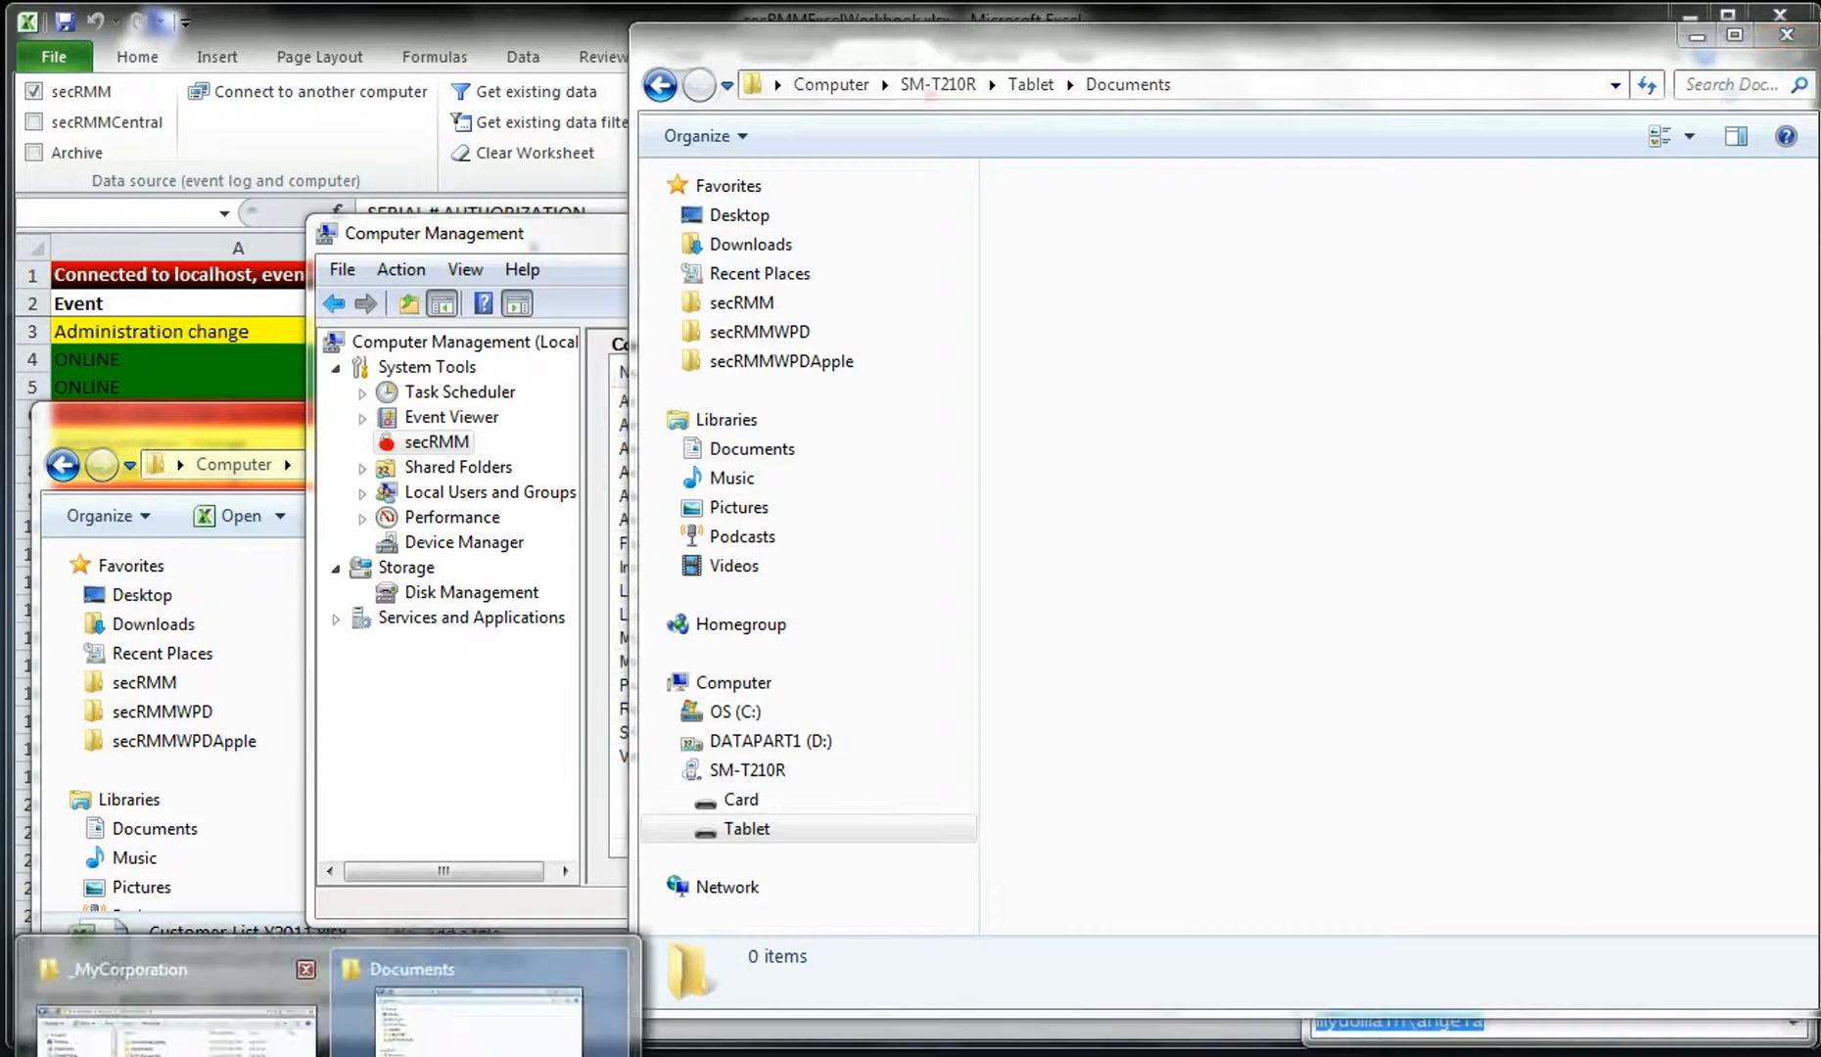
left_click(176, 1008)
left_click_drag(516, 687, 1463, 318)
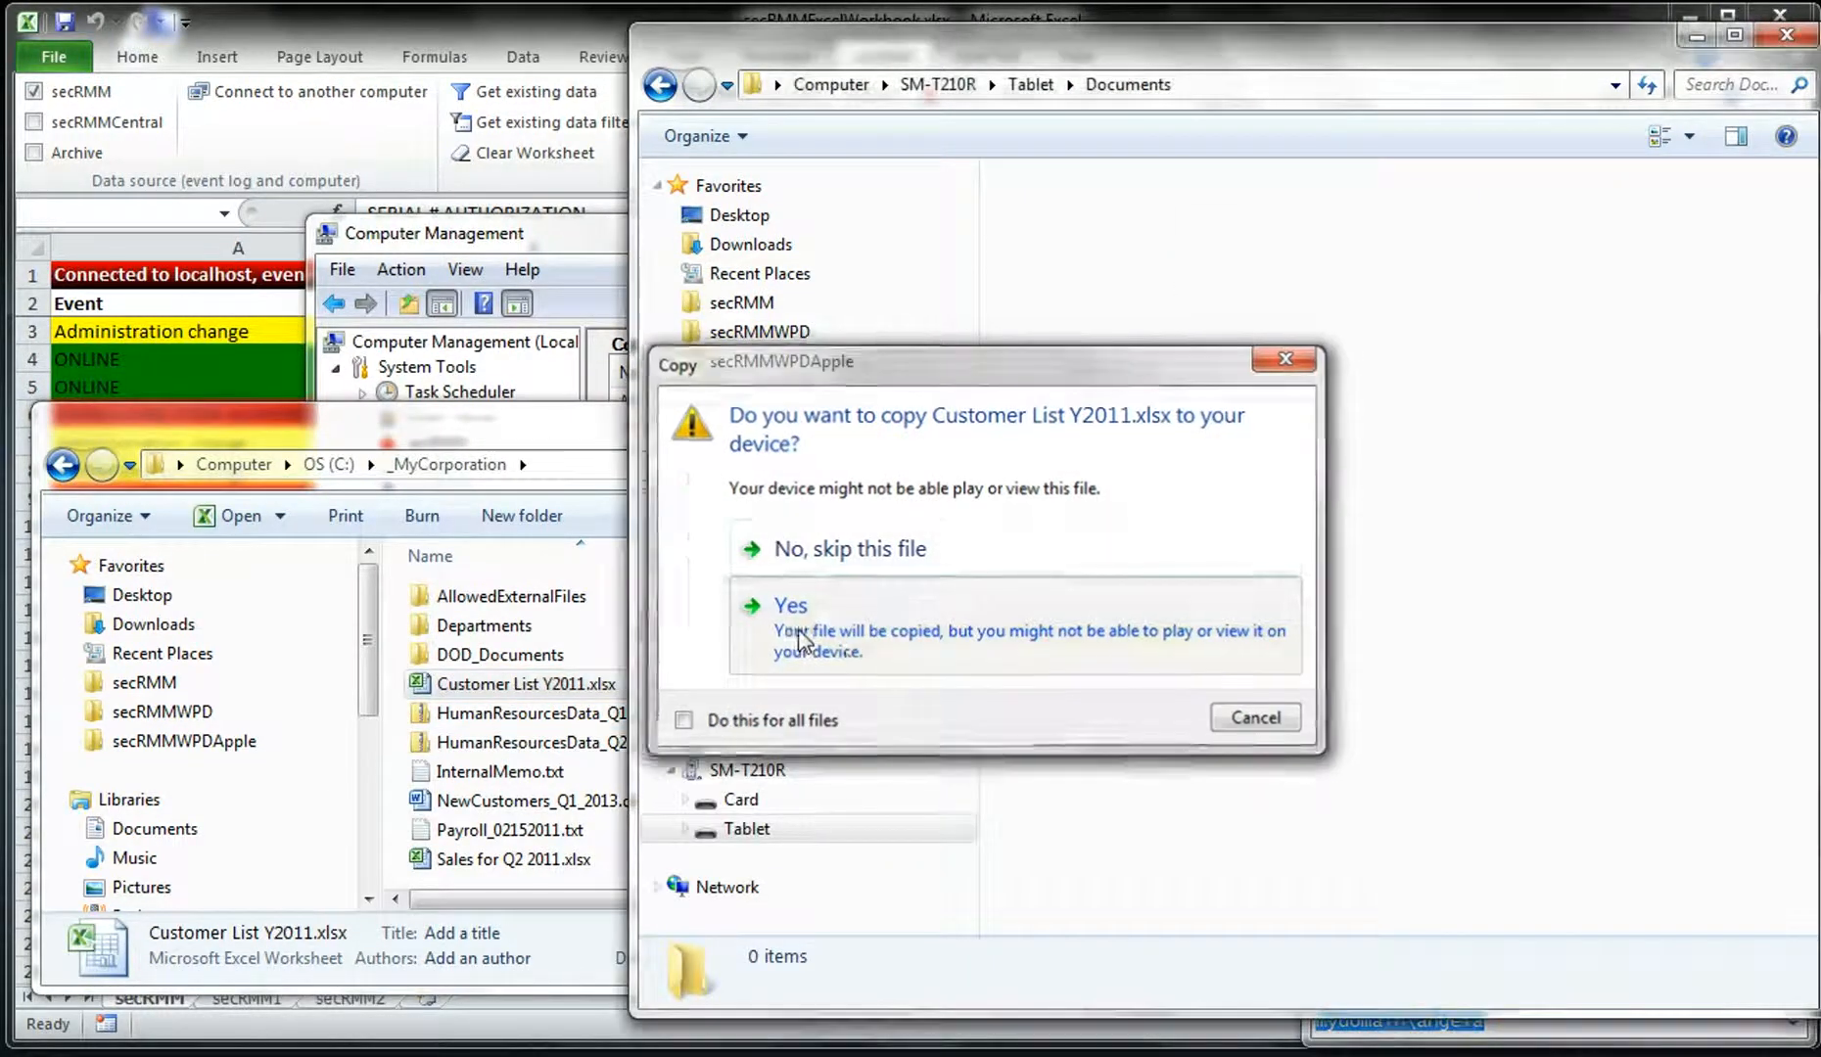
left_click(801, 626)
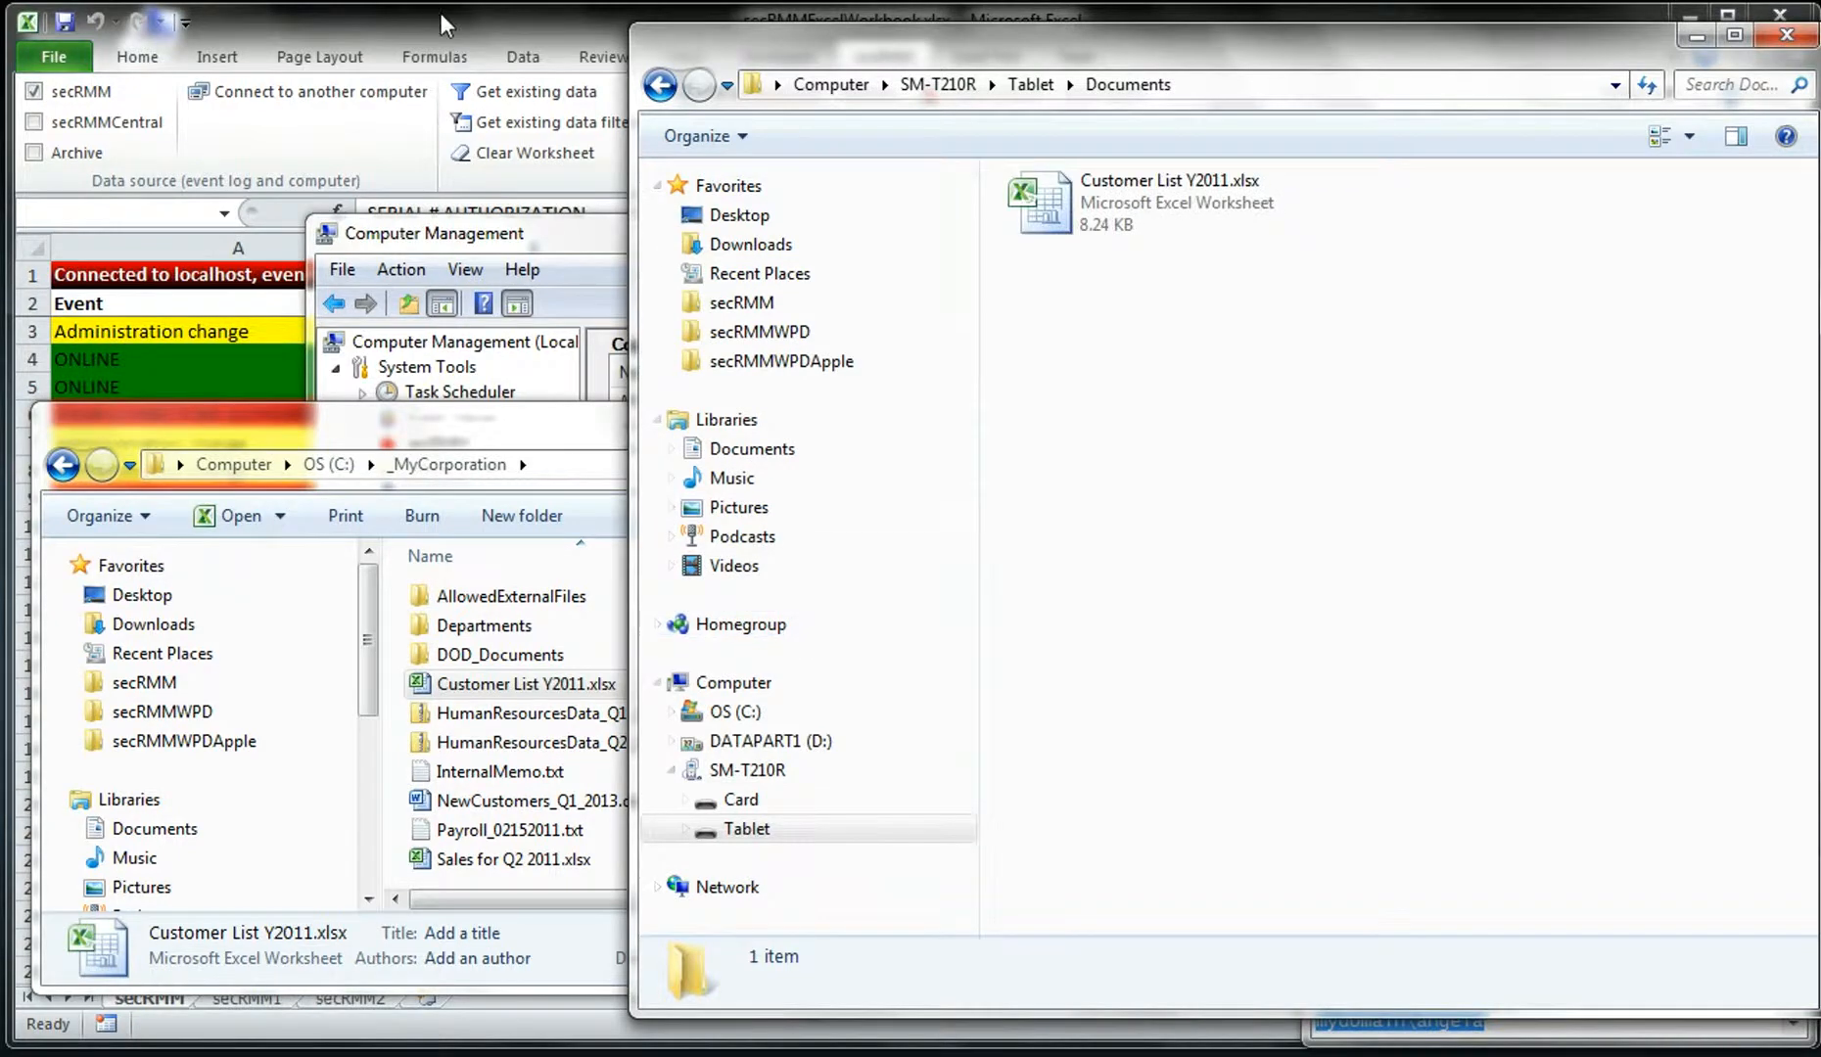
- Switch to Excel and examine the full details of the WRITE COMPLETED event, widening the event viewer to read the internal ID
left_click(440, 13)
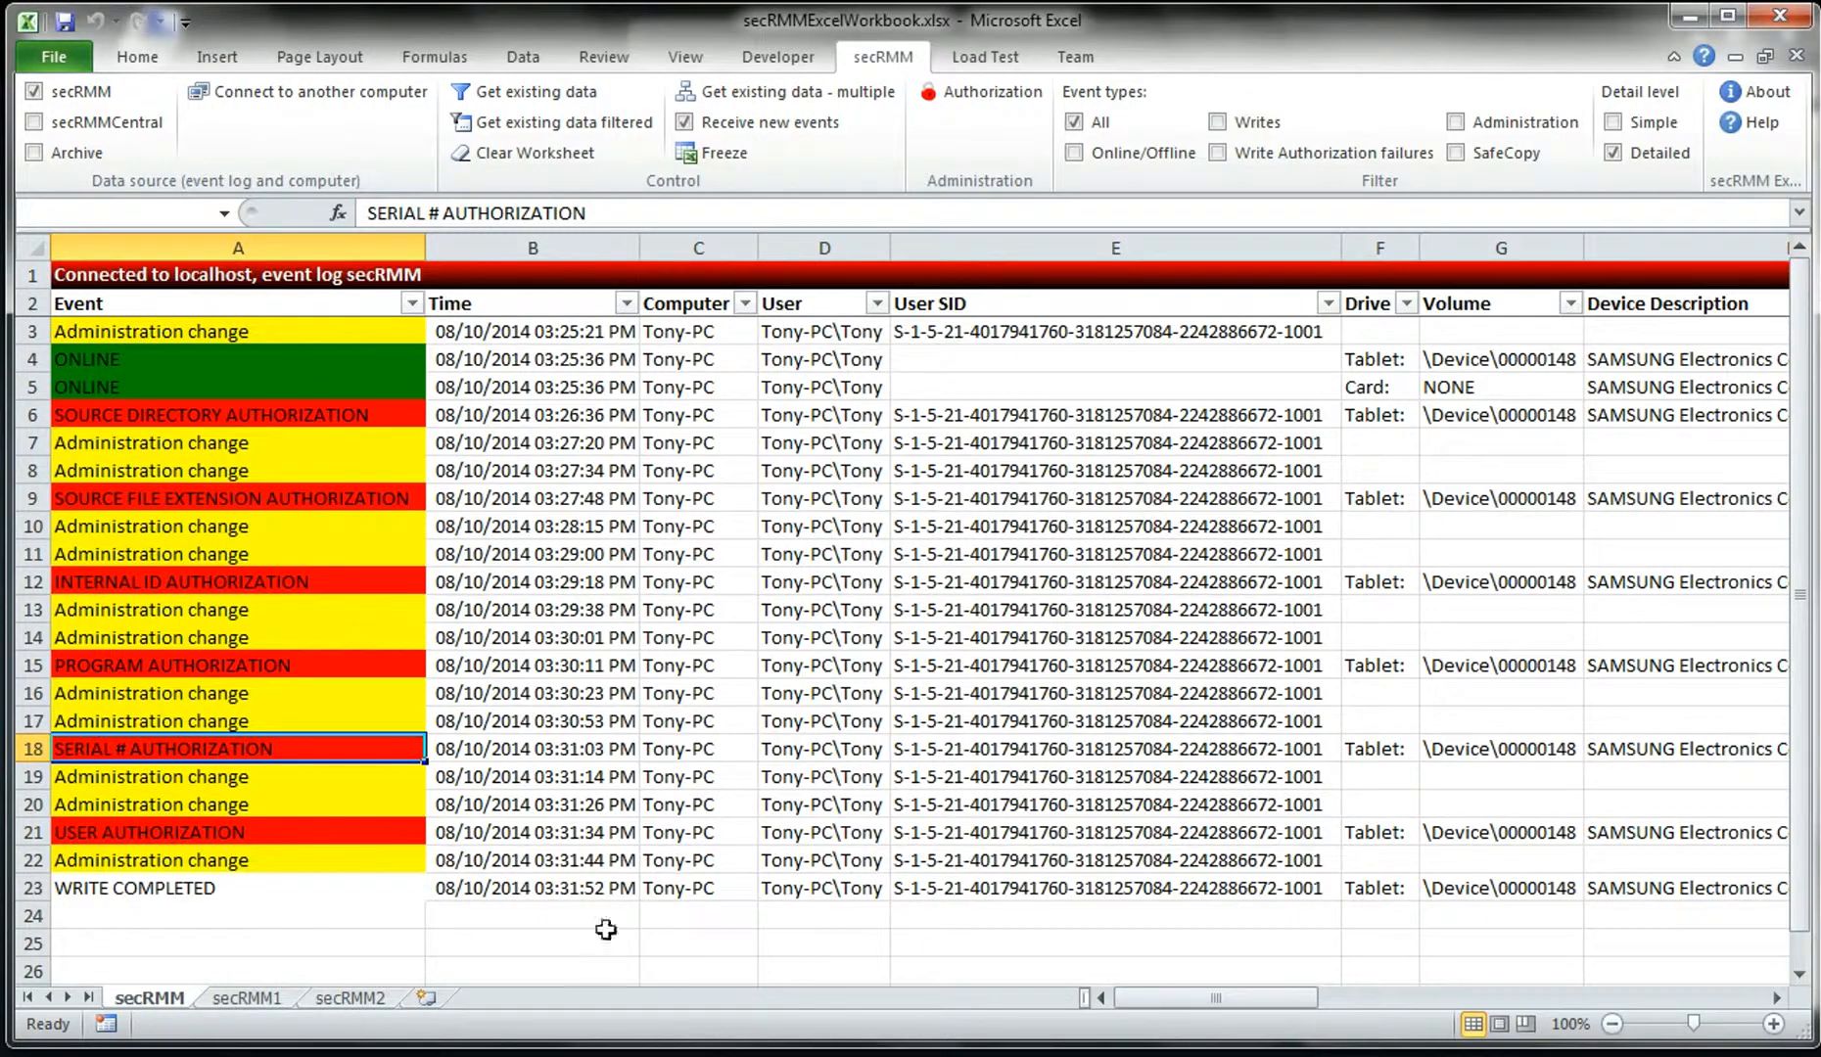
double_click(192, 893)
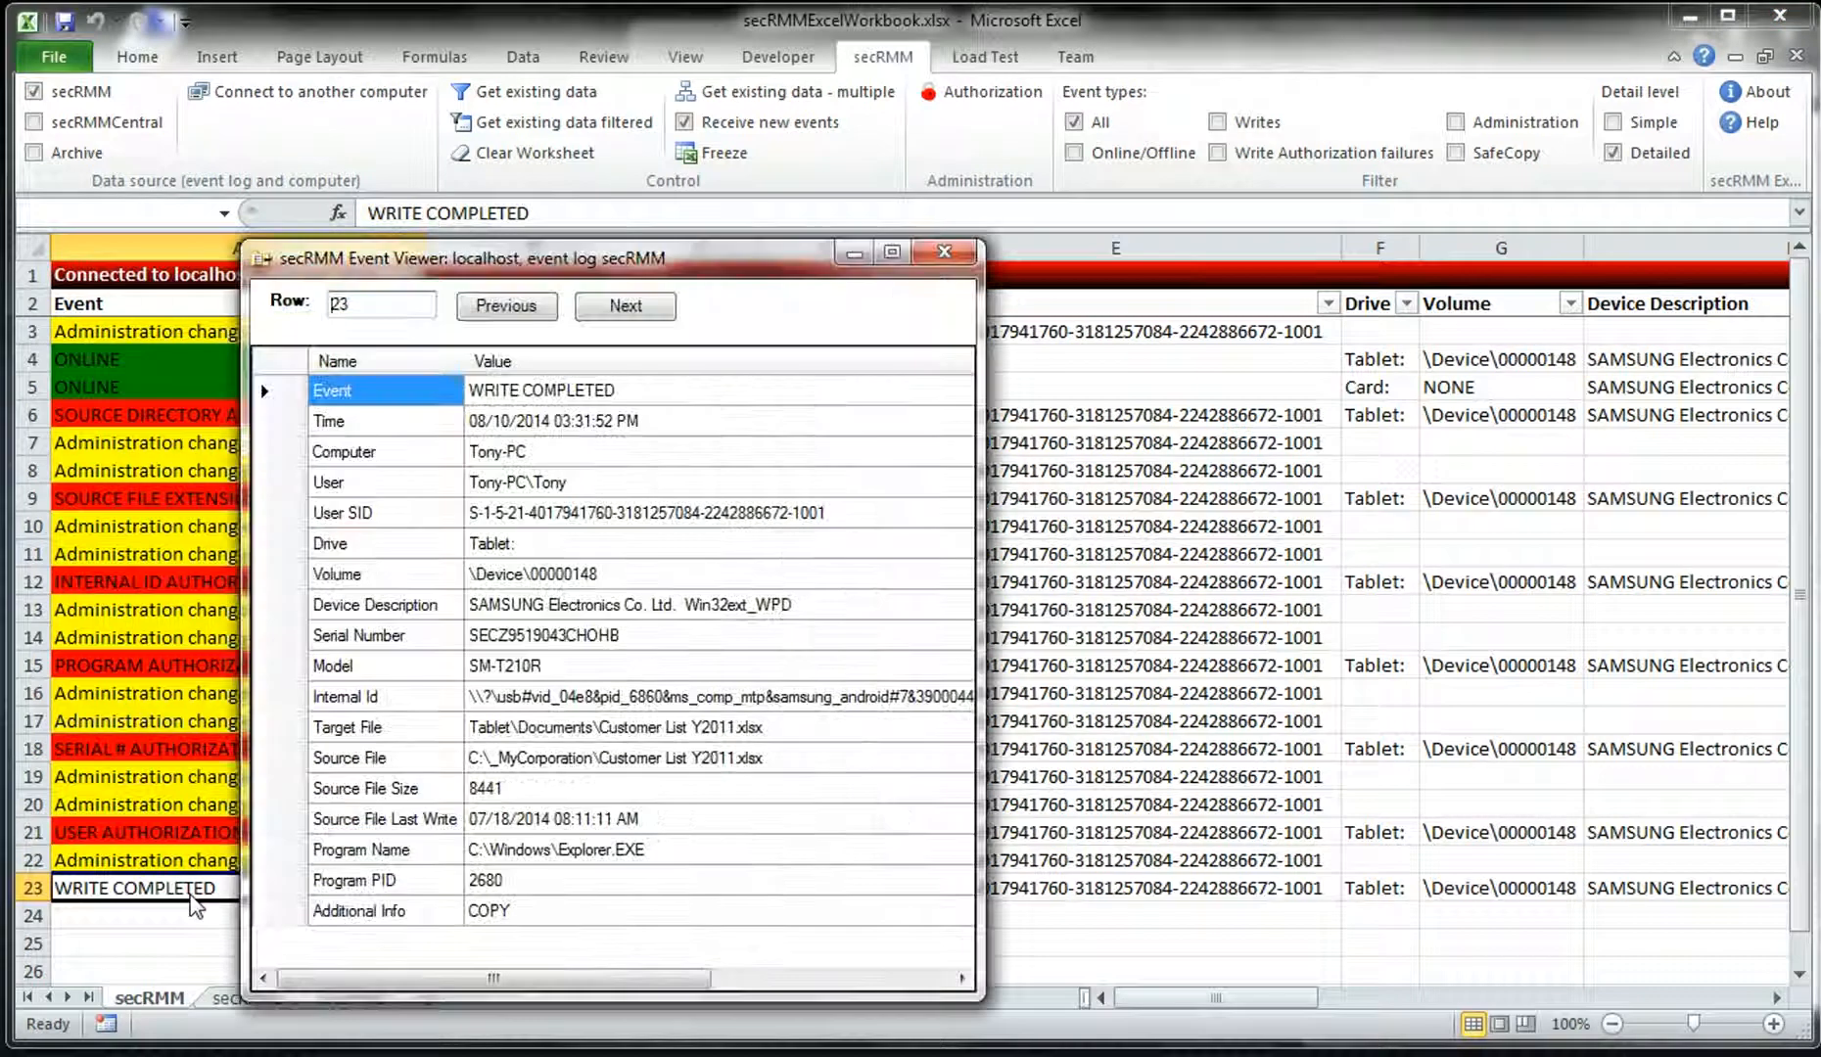
left_click_drag(979, 771, 1368, 801)
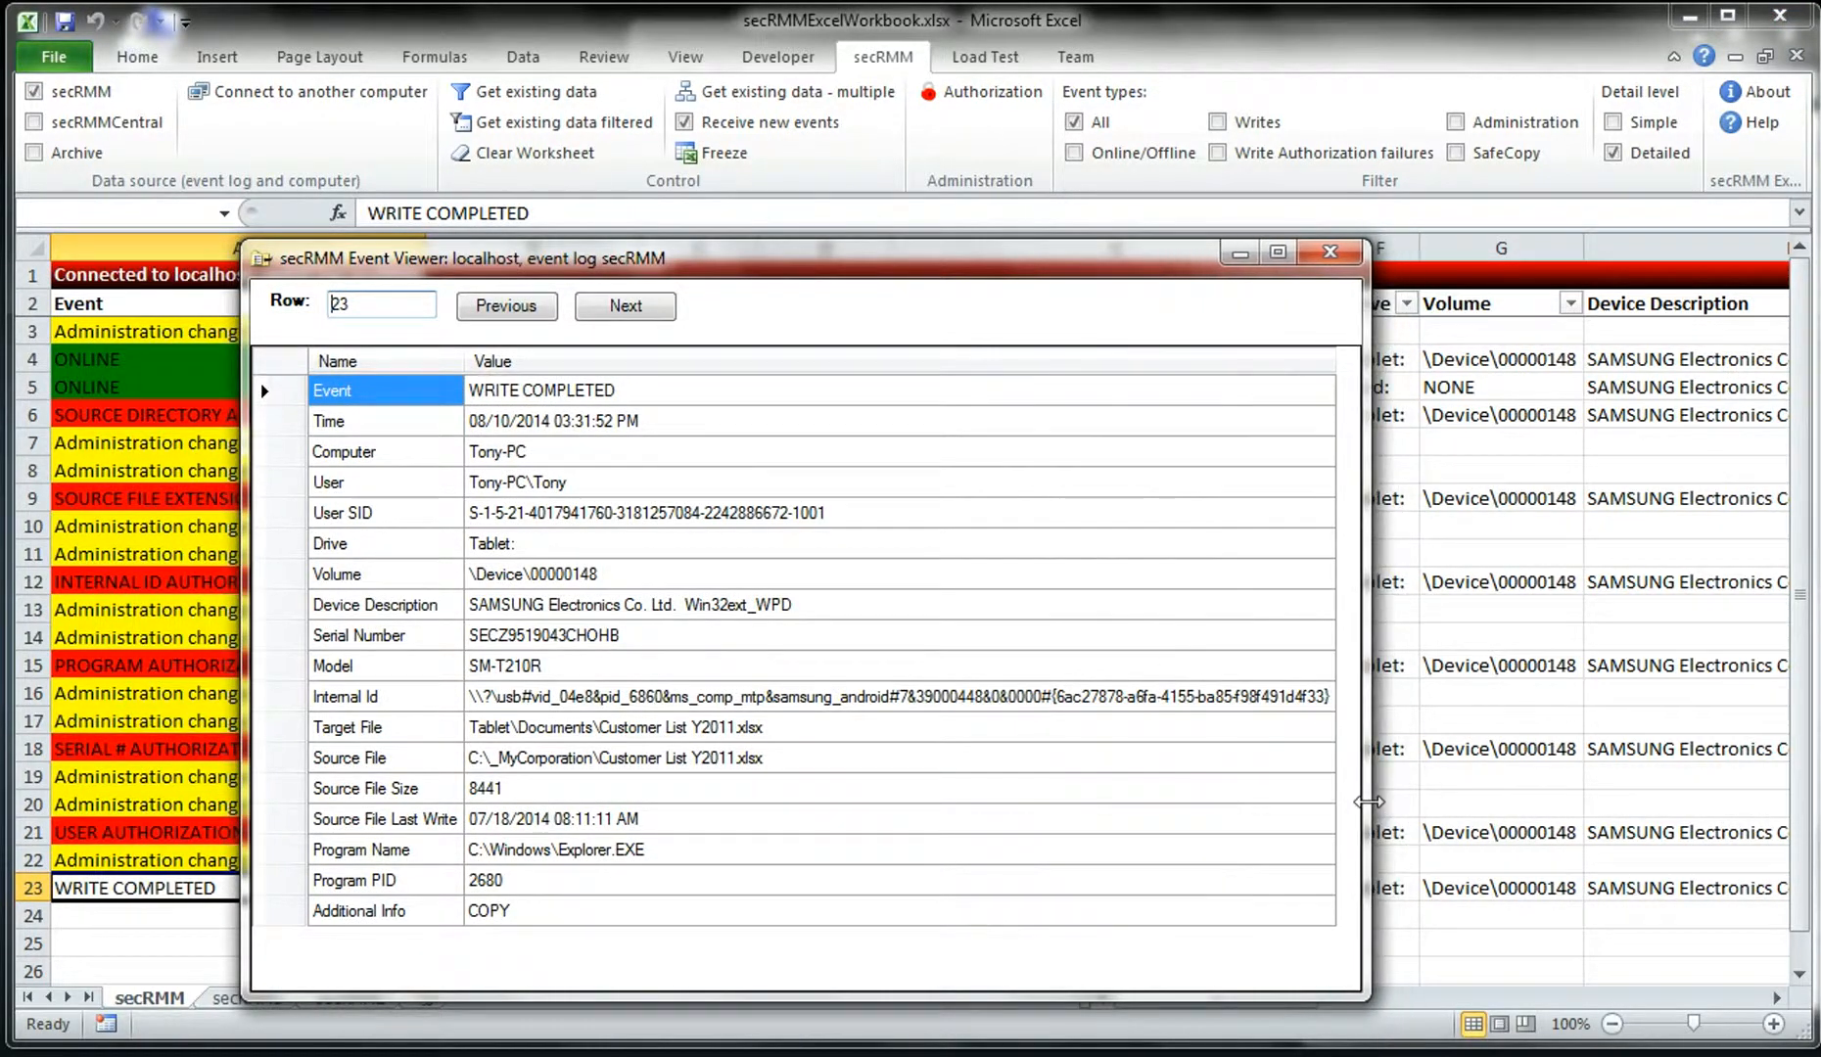
left_click(1331, 254)
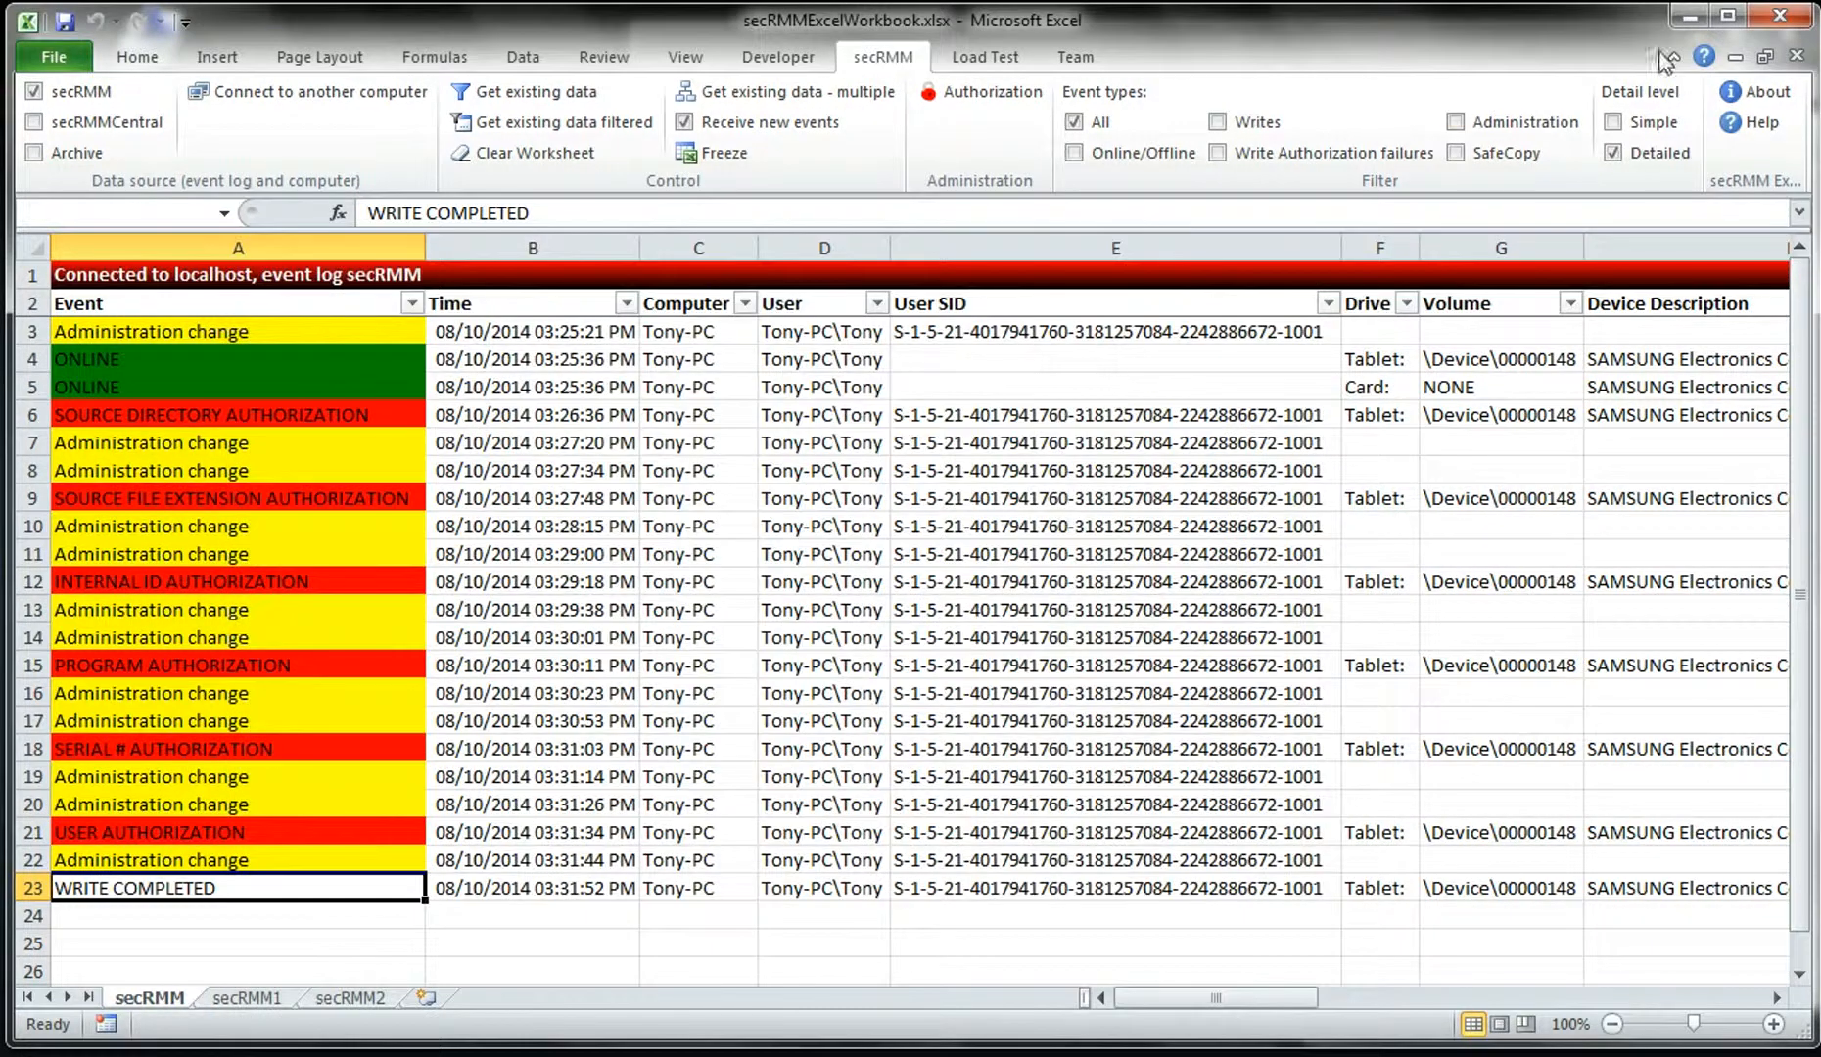
- Minimize the Excel workbook and the Documents and _MyCorporation folder windows to get back to Computer Management
left_click(1691, 15)
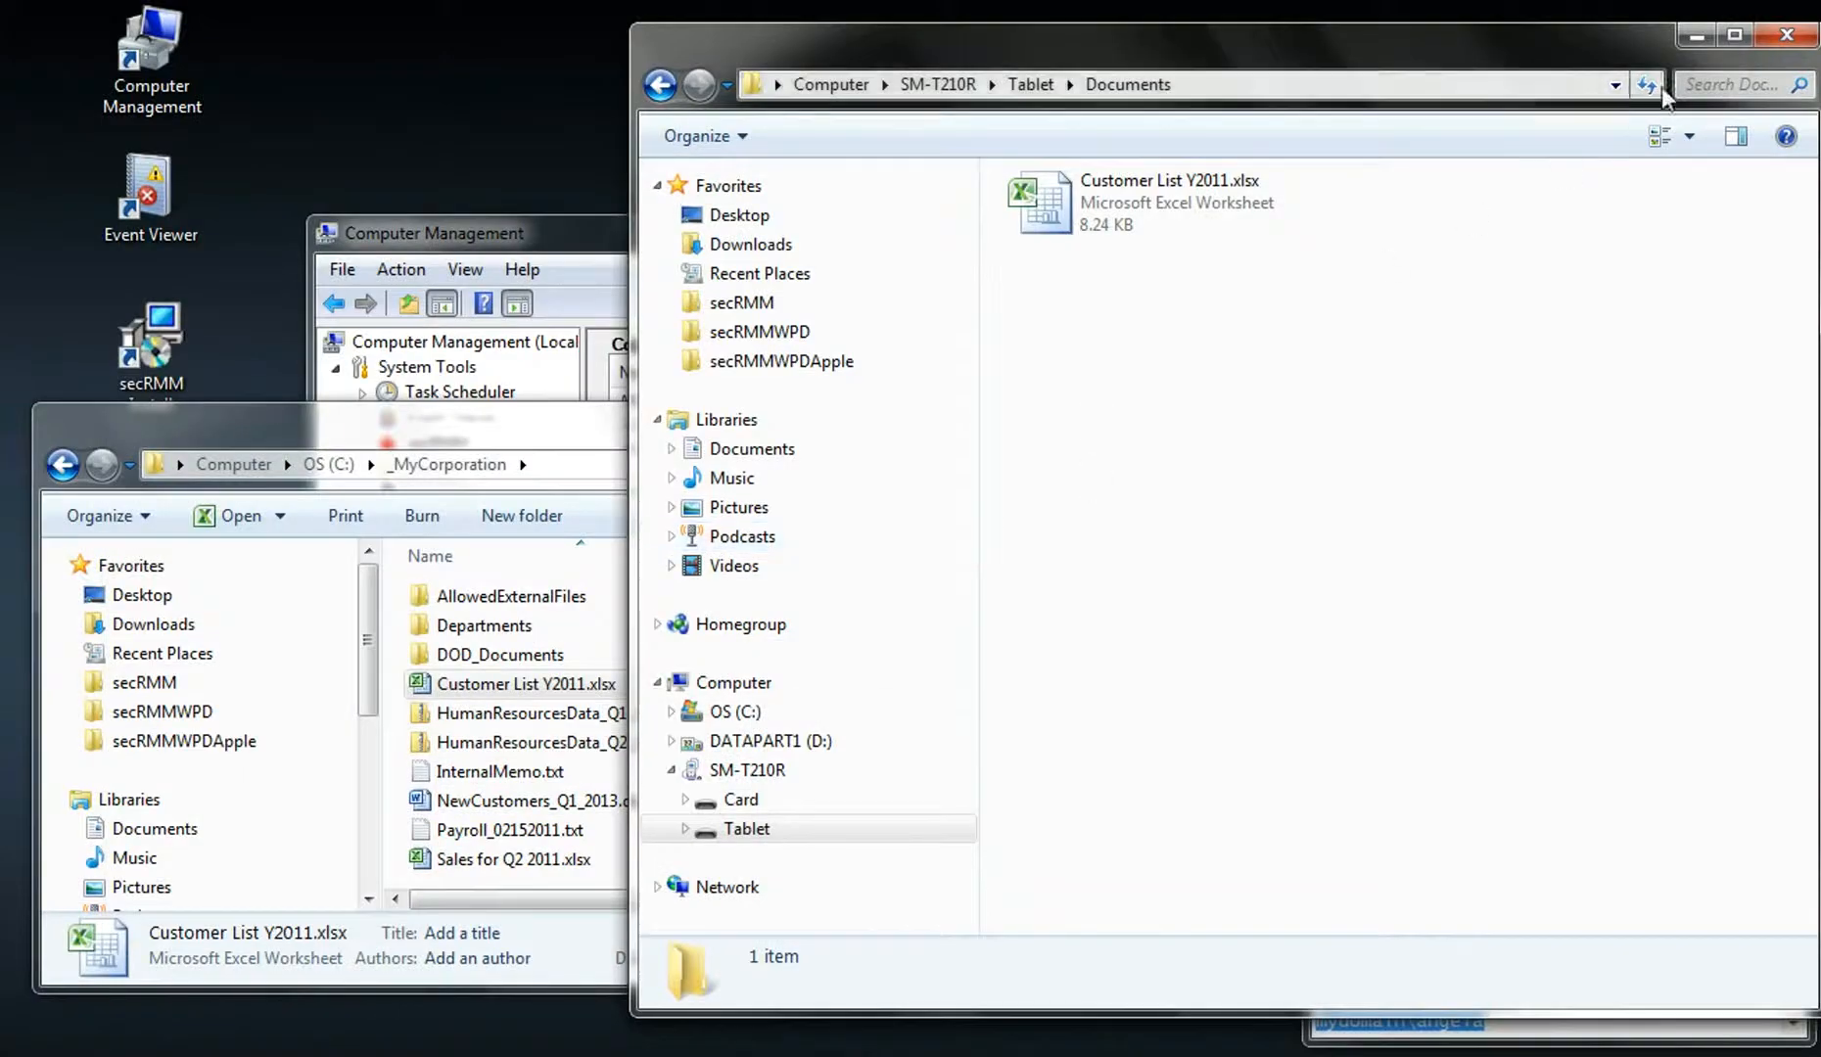
left_click(1696, 36)
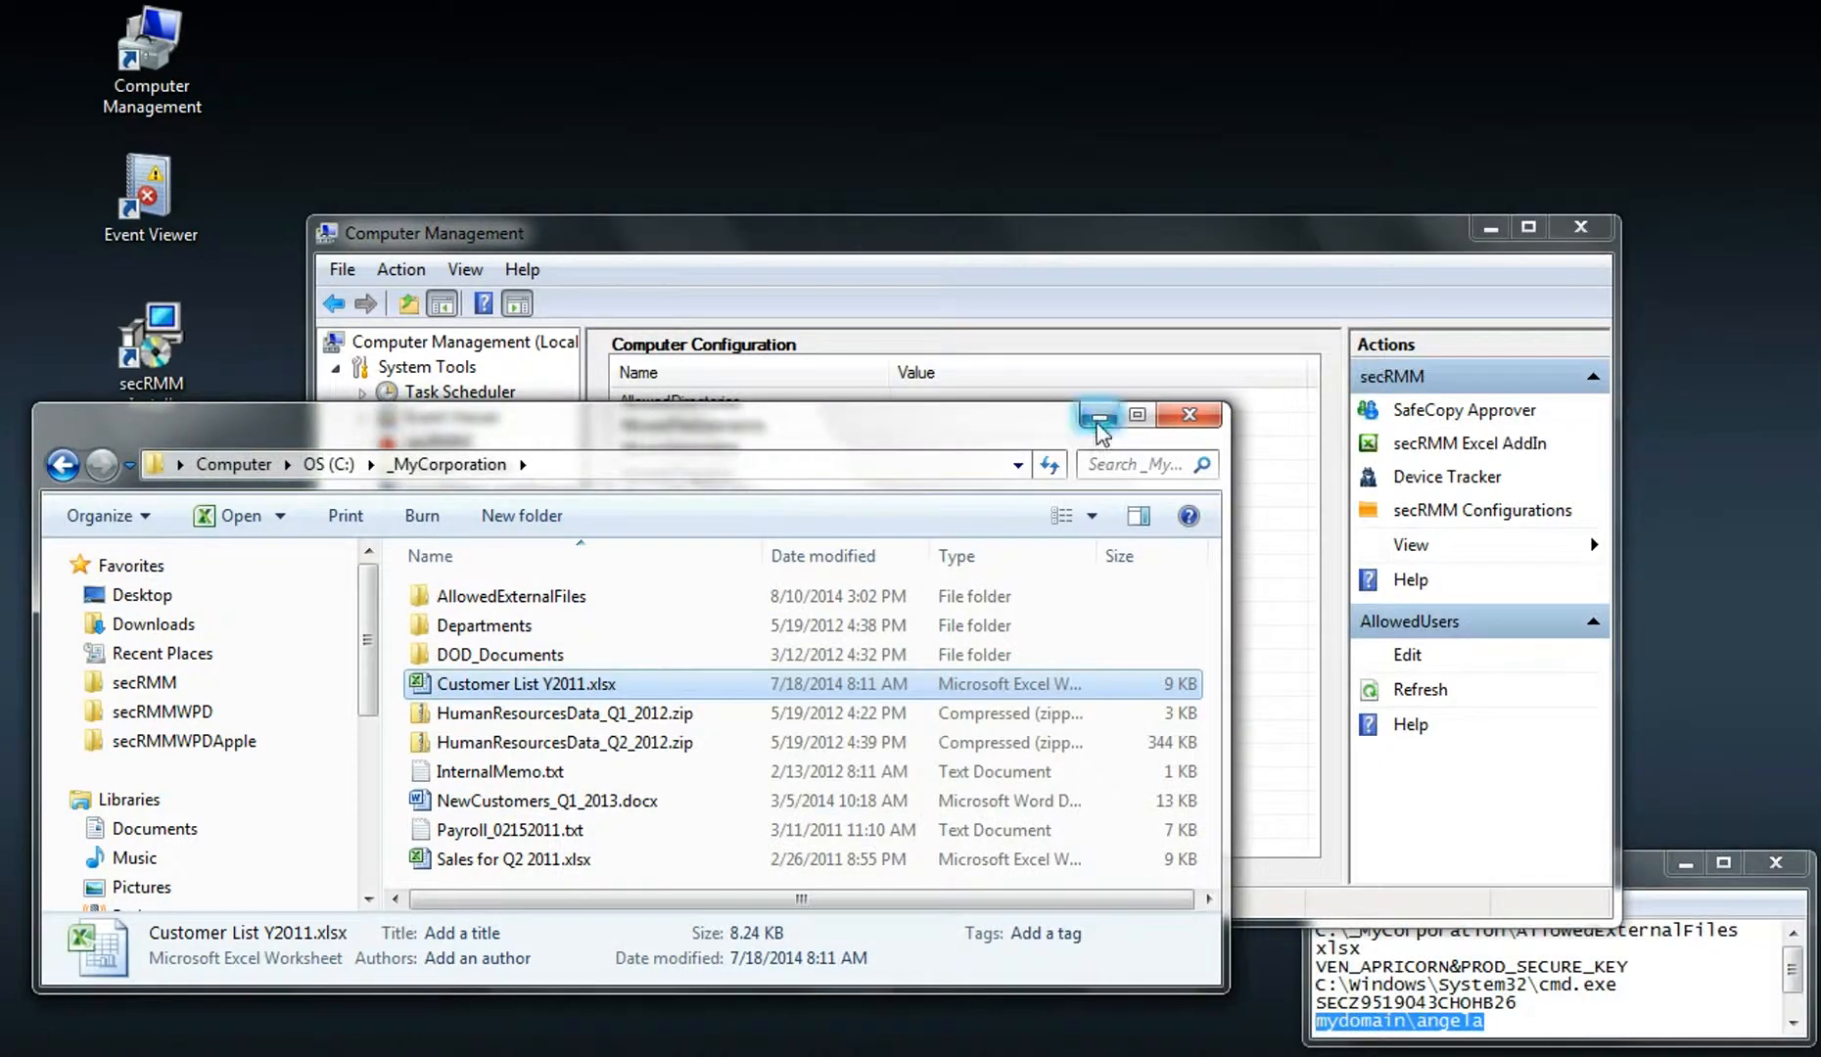
left_click(1099, 419)
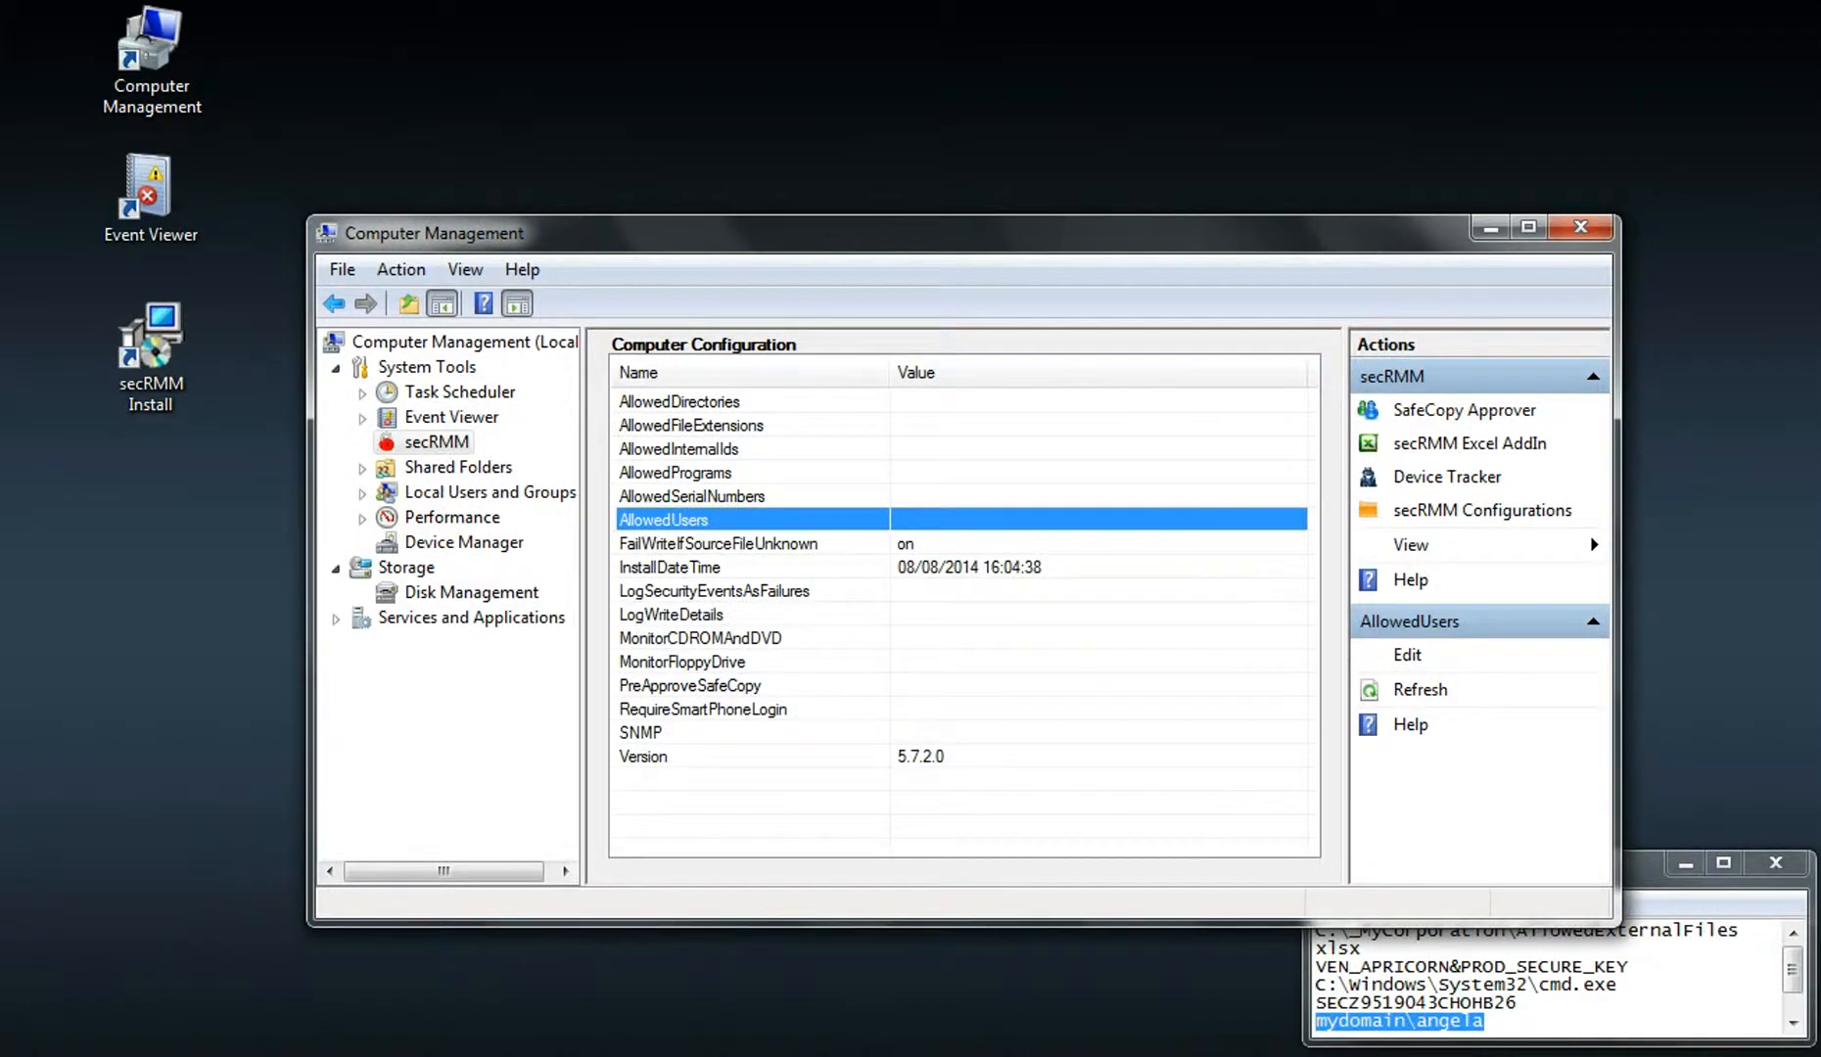
mouse_move(809, 1056)
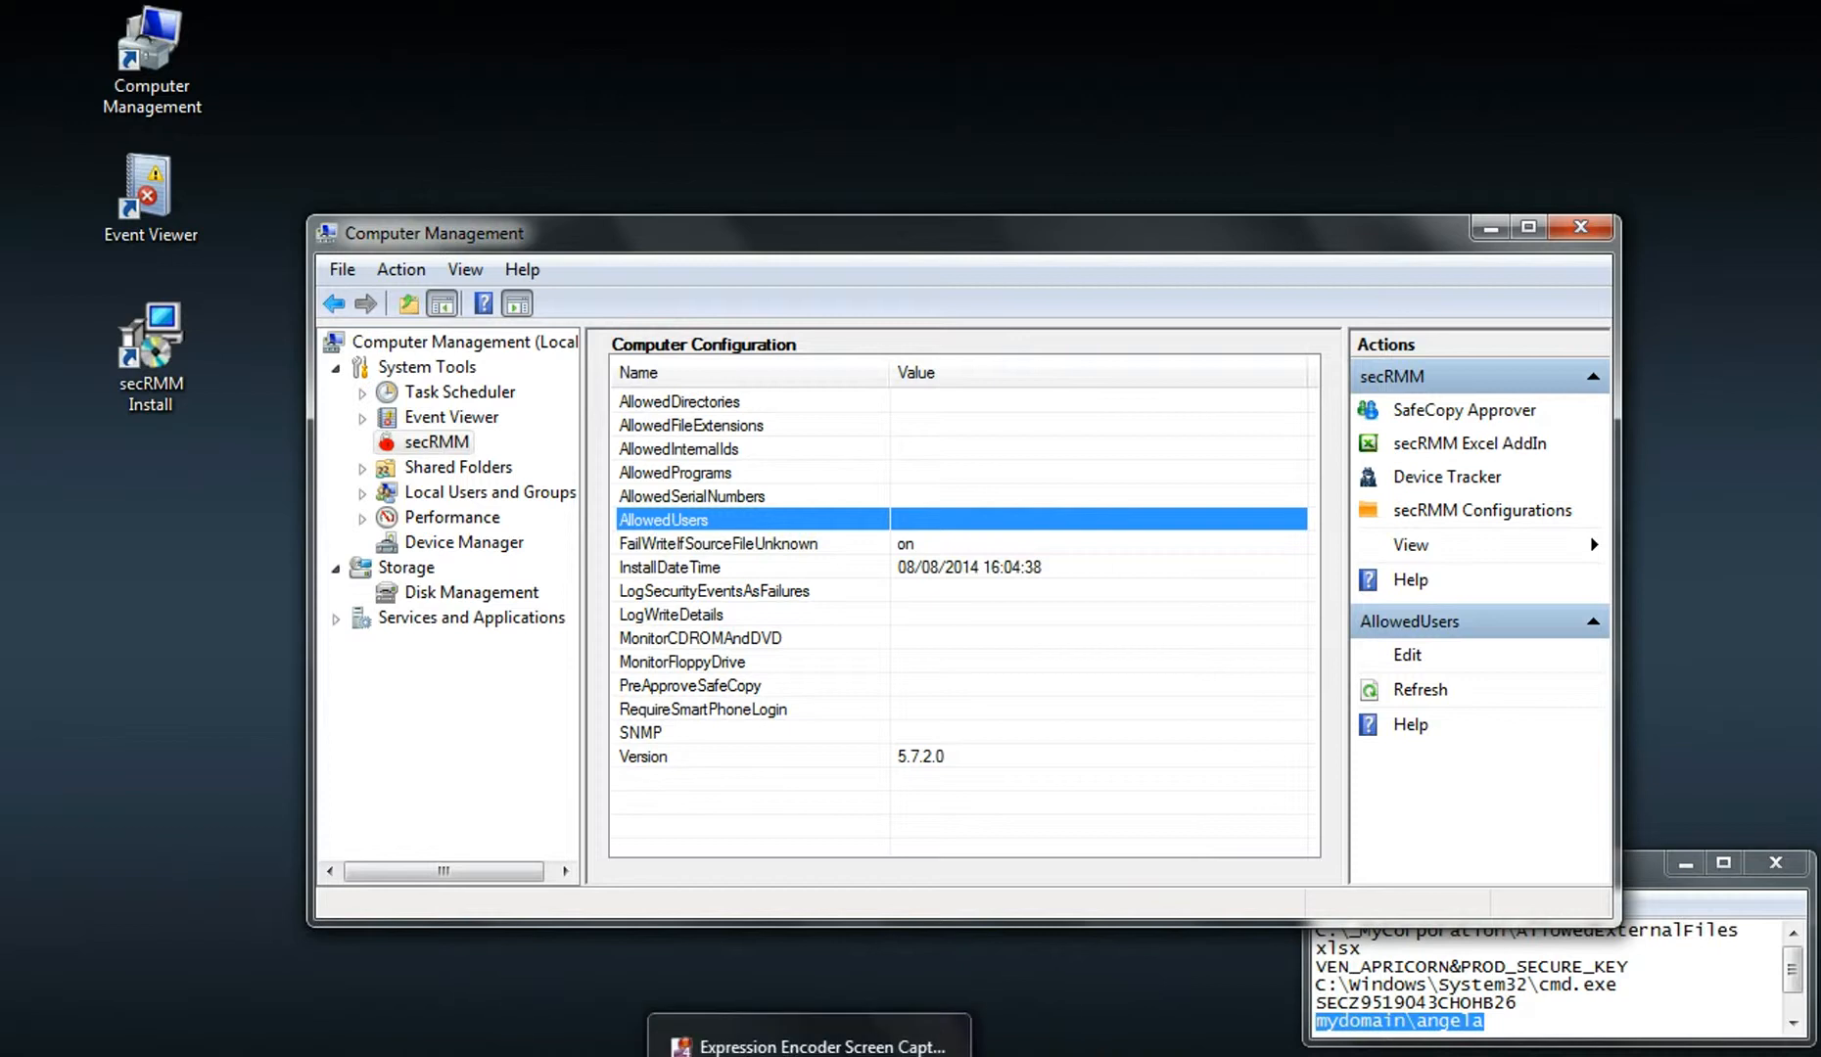